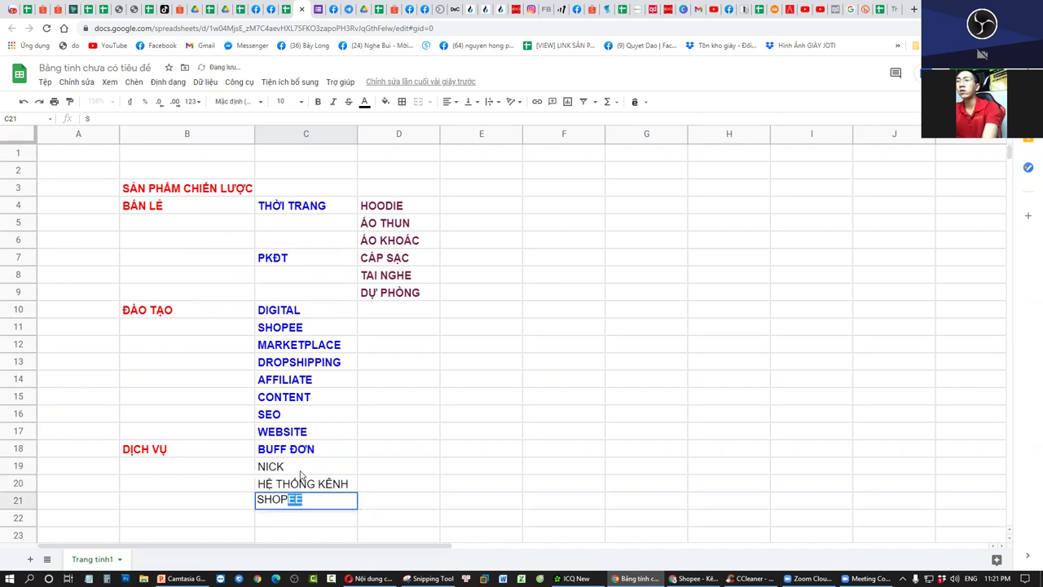
# Complete the DỊCH VỤ list with SHOPEE in C21, HÌNH ẢNH in C22 and CONENTE in C23
pyautogui.press('Return')
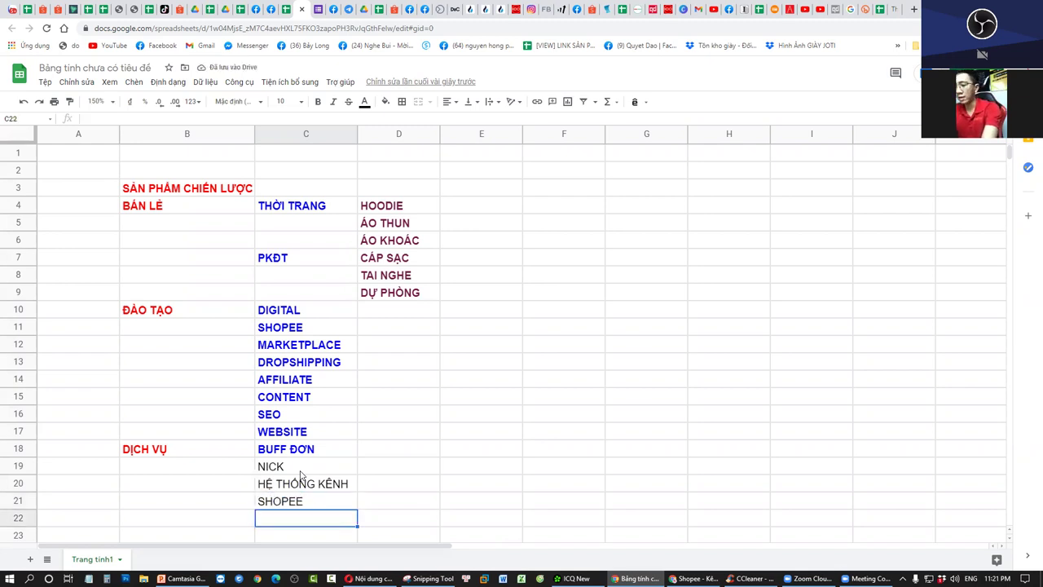
pyautogui.write('HÌNH ẢNH')
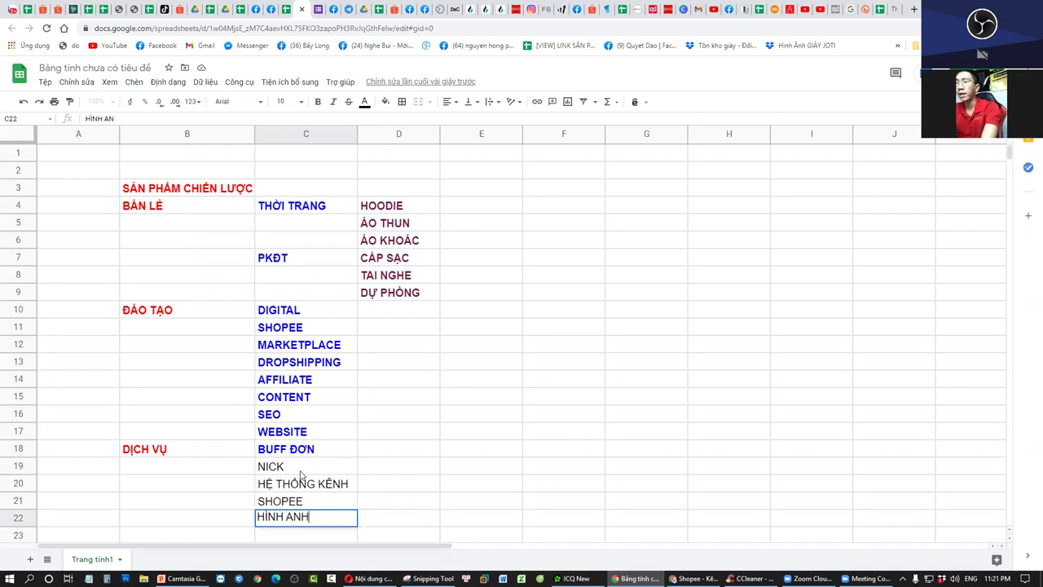
pyautogui.press('Return')
pyautogui.write('CONETN')
pyautogui.press('BackSpace')
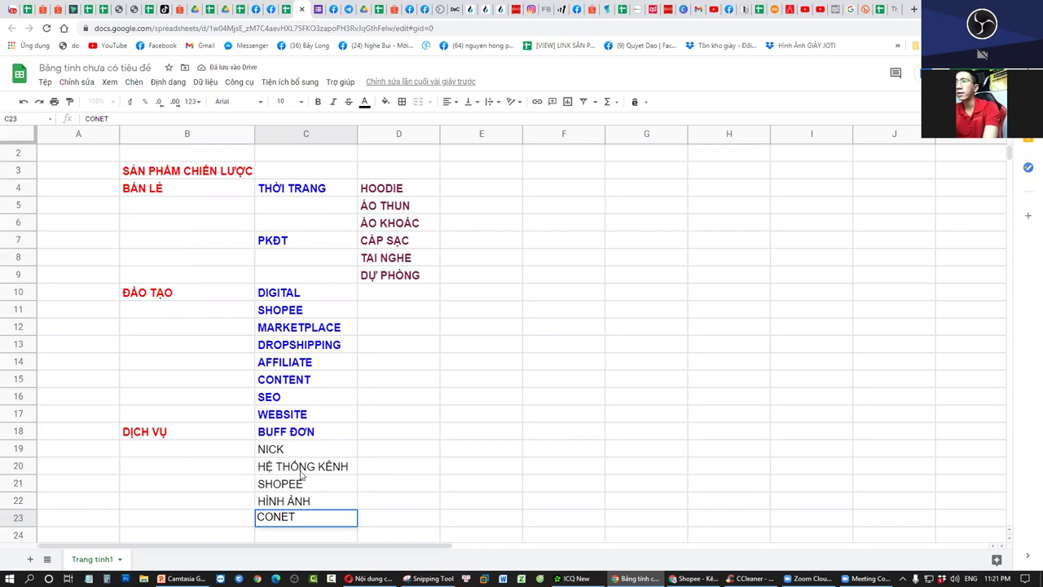
pyautogui.press('BackSpace')
pyautogui.write('NTE')
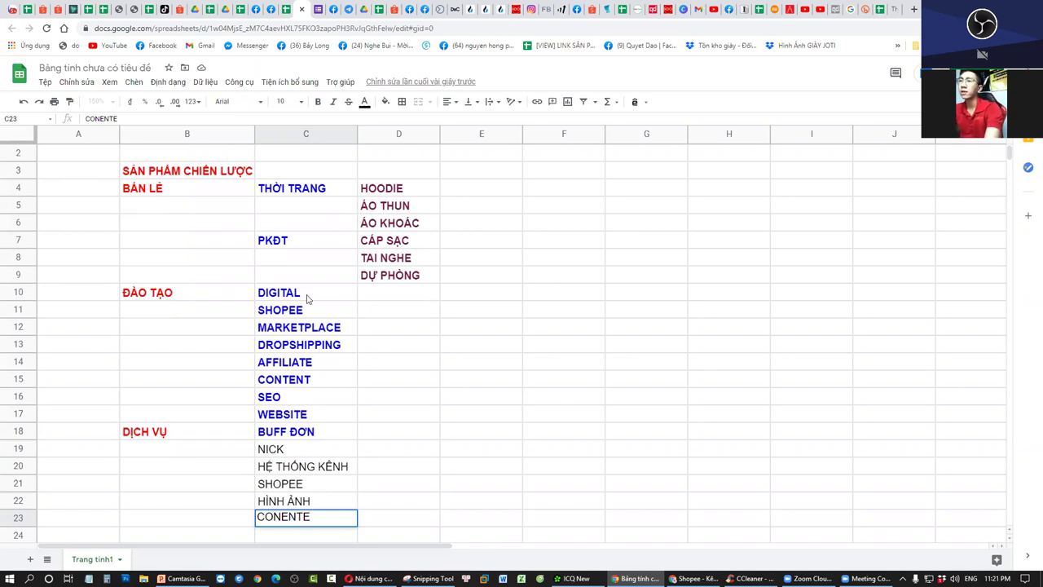
# Format the entries in C10:C23 as bold with dark magenta text
pyautogui.moveTo(309, 298); pyautogui.dragTo(297, 525)
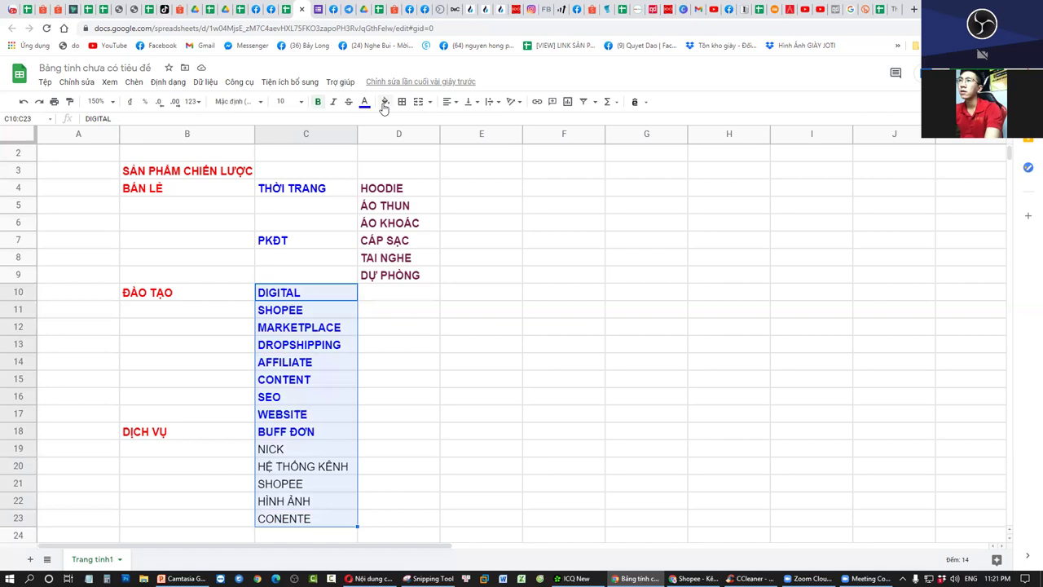
pyautogui.click(365, 103)
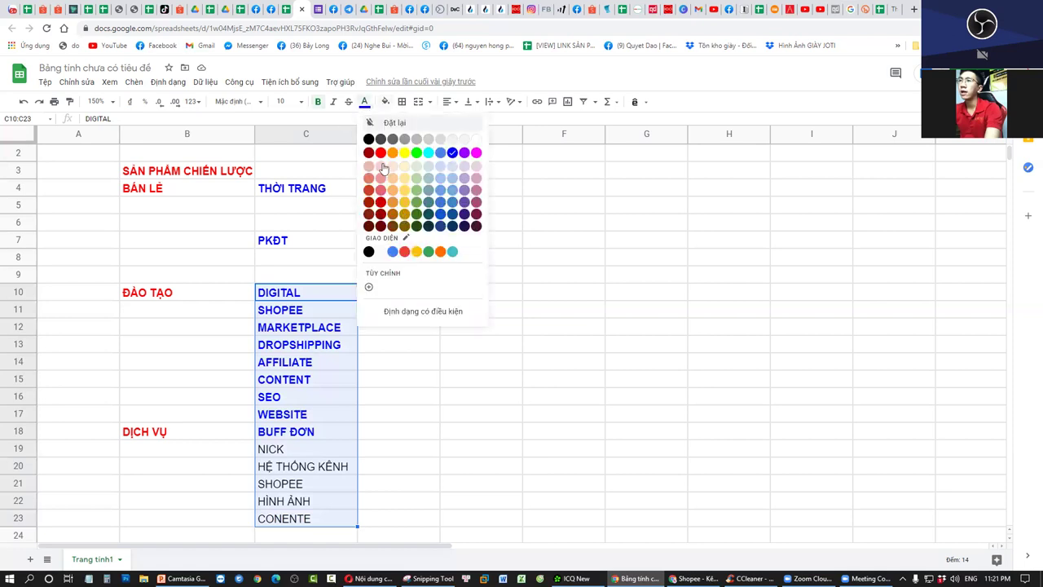
pyautogui.click(477, 216)
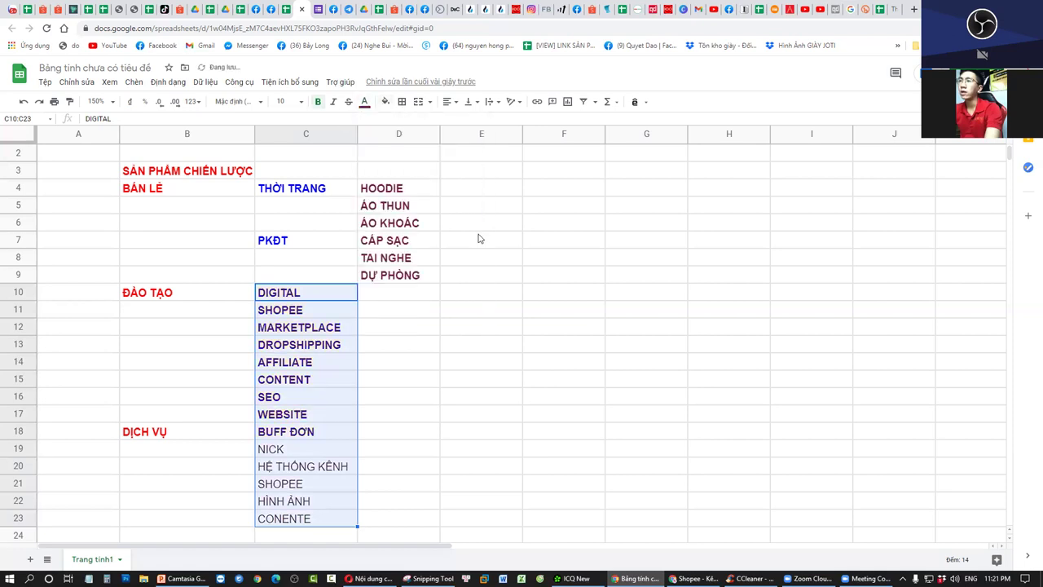
pyautogui.click(475, 292)
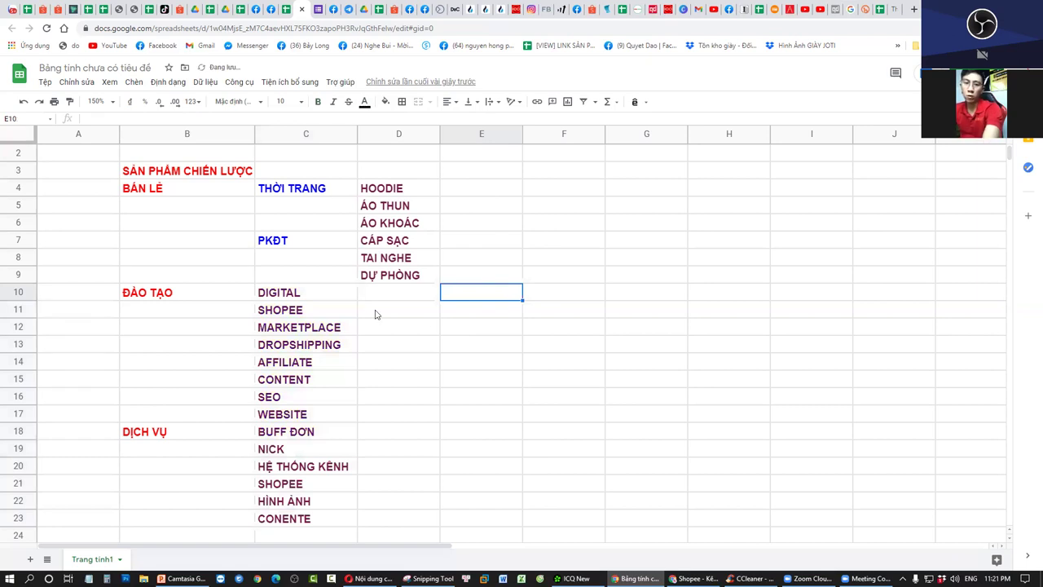
# Move the entries from C10:C23 to D10:D23 and widen column D to fit the longest entries
pyautogui.moveTo(308, 291); pyautogui.dragTo(351, 514)
pyautogui.hotkey('ctrl', 'c')
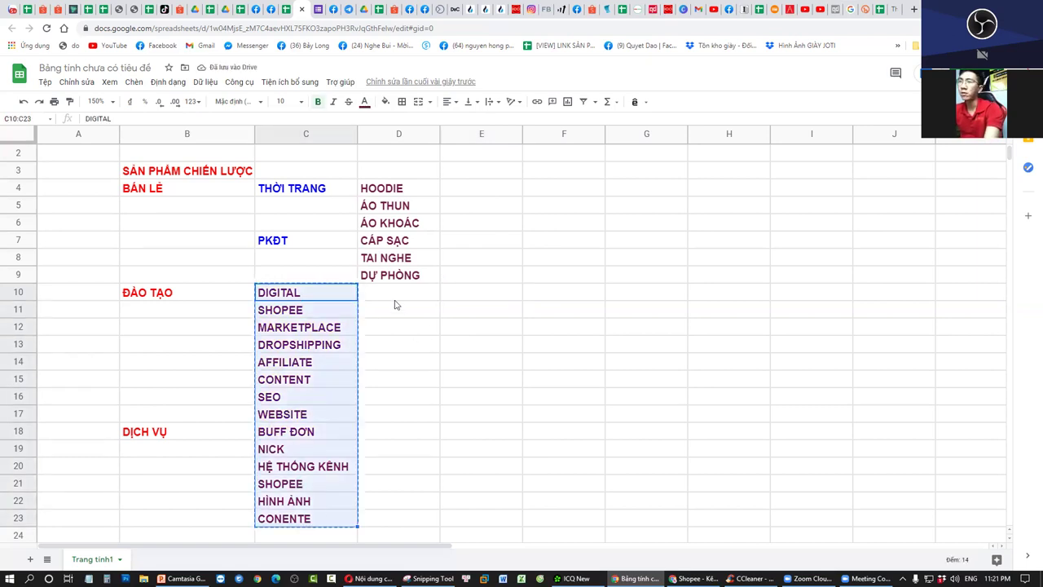
pyautogui.click(398, 291)
pyautogui.hotkey('ctrl', 'v')
pyautogui.click(321, 368)
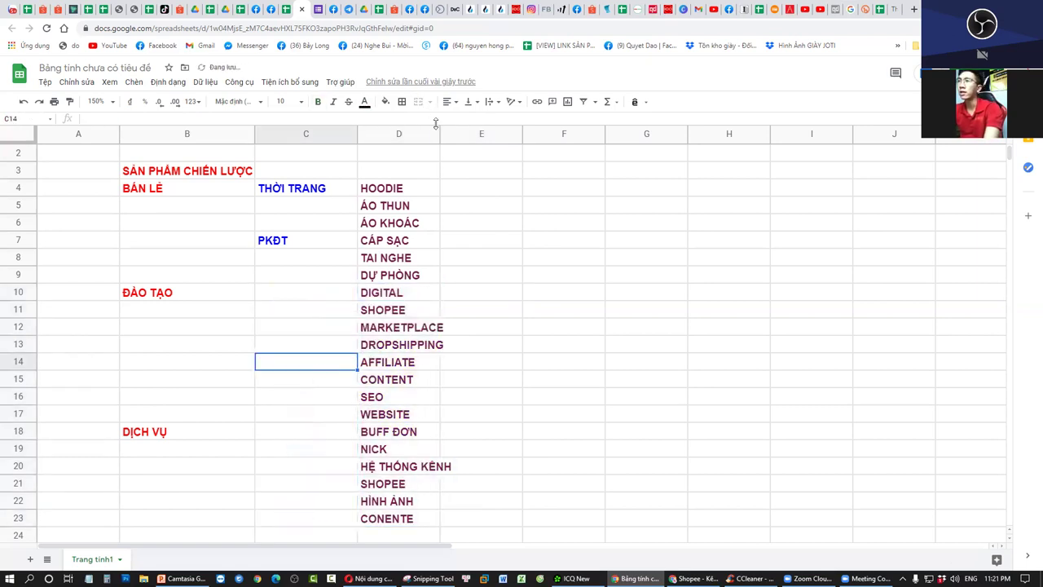
pyautogui.moveTo(440, 132); pyautogui.dragTo(491, 132)
pyautogui.click(475, 173)
# Move the ĐÀO TẠO heading from B10 to C10 and the DỊCH VỤ heading from B18 to C18
pyautogui.click(194, 298)
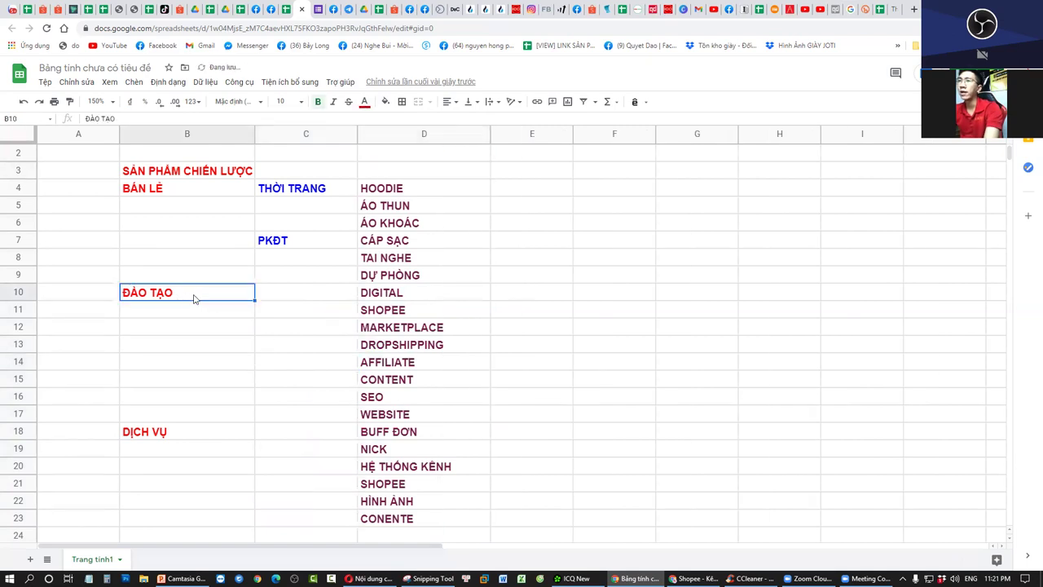
pyautogui.hotkey('ctrl', 'x')
pyautogui.click(288, 304)
pyautogui.click(300, 296)
pyautogui.hotkey('ctrl', 'v')
pyautogui.click(282, 430)
pyautogui.click(229, 435)
pyautogui.hotkey('ctrl', 'x')
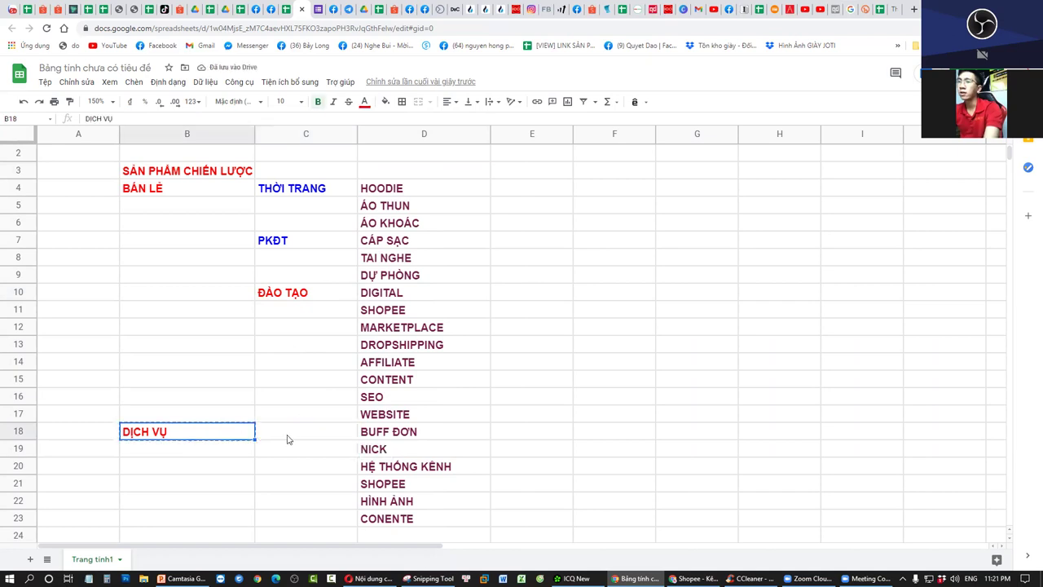
pyautogui.click(280, 438)
pyautogui.hotkey('ctrl', 'v')
# Fill the DỊCH VỤ block C18:D23 with cyan and the ĐÀO TẠO block C10:D17 with yellow
pyautogui.moveTo(318, 431); pyautogui.dragTo(456, 518)
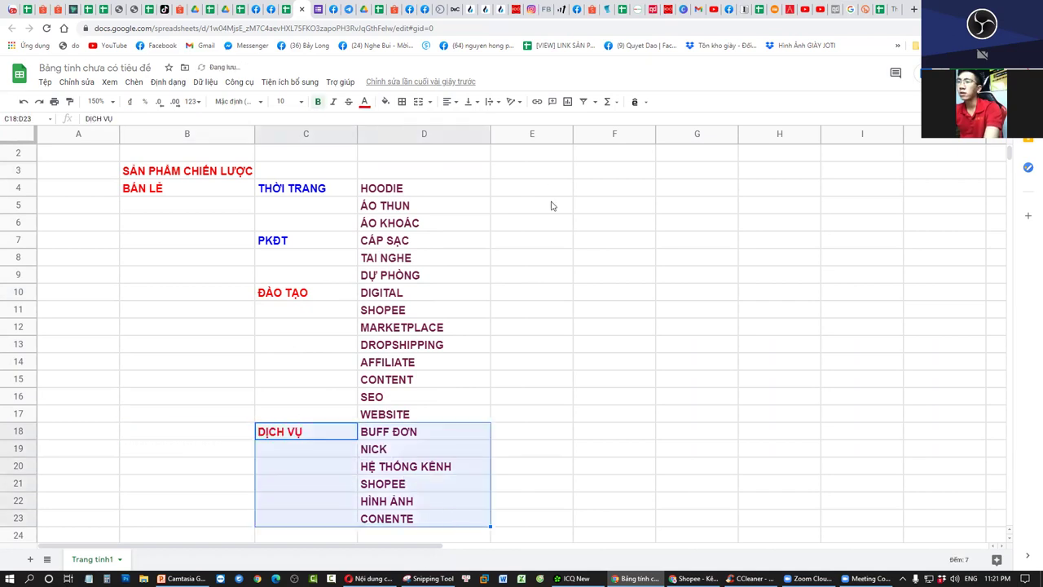
pyautogui.click(385, 101)
pyautogui.click(450, 151)
pyautogui.moveTo(302, 290); pyautogui.dragTo(456, 416)
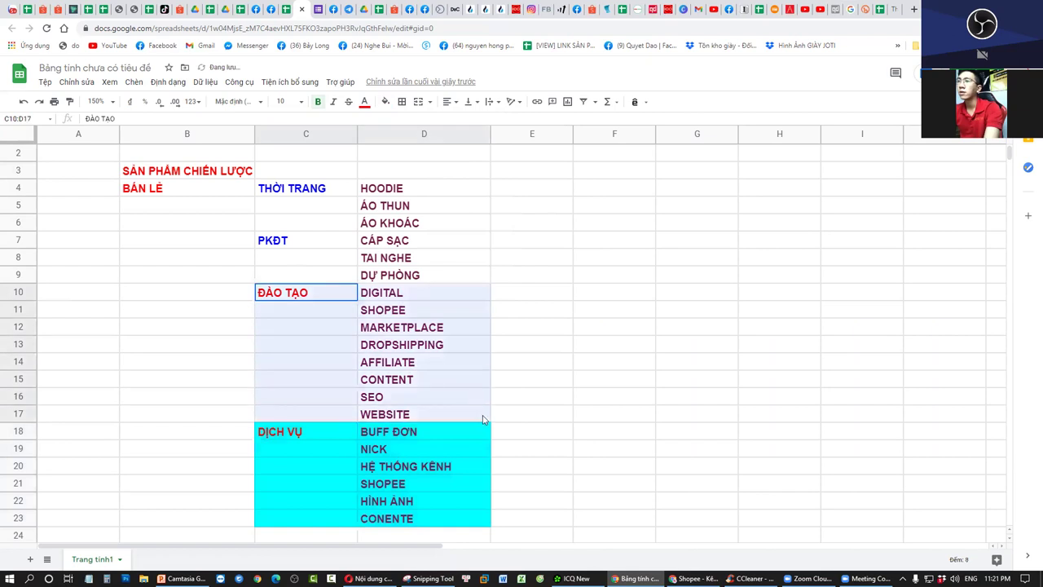
pyautogui.click(385, 101)
pyautogui.click(431, 152)
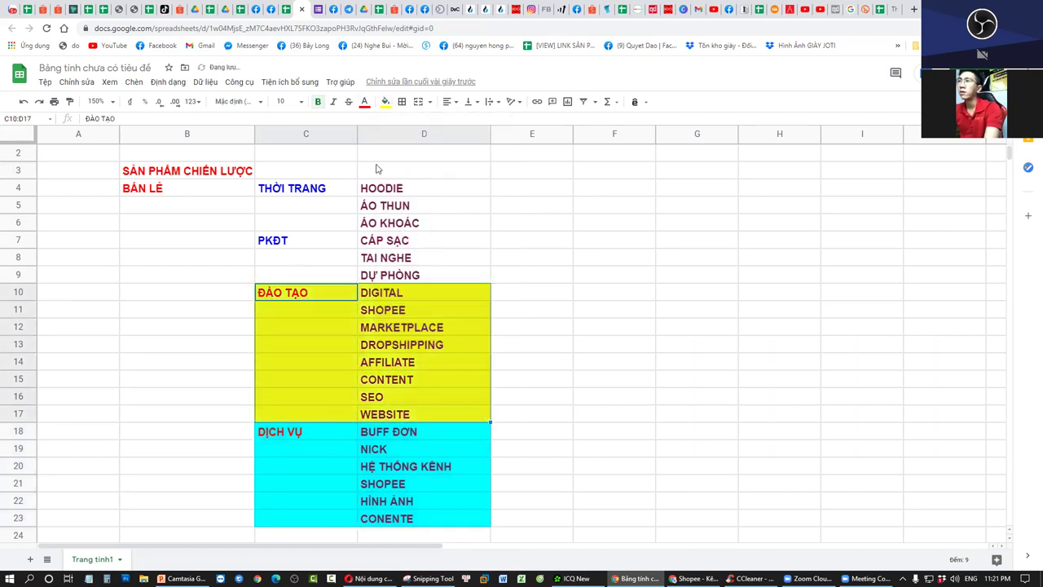
# Fill the THỜI TRANG and PKĐT block C4:D9 with light blue
pyautogui.click(292, 188)
pyautogui.moveTo(273, 191); pyautogui.dragTo(425, 275)
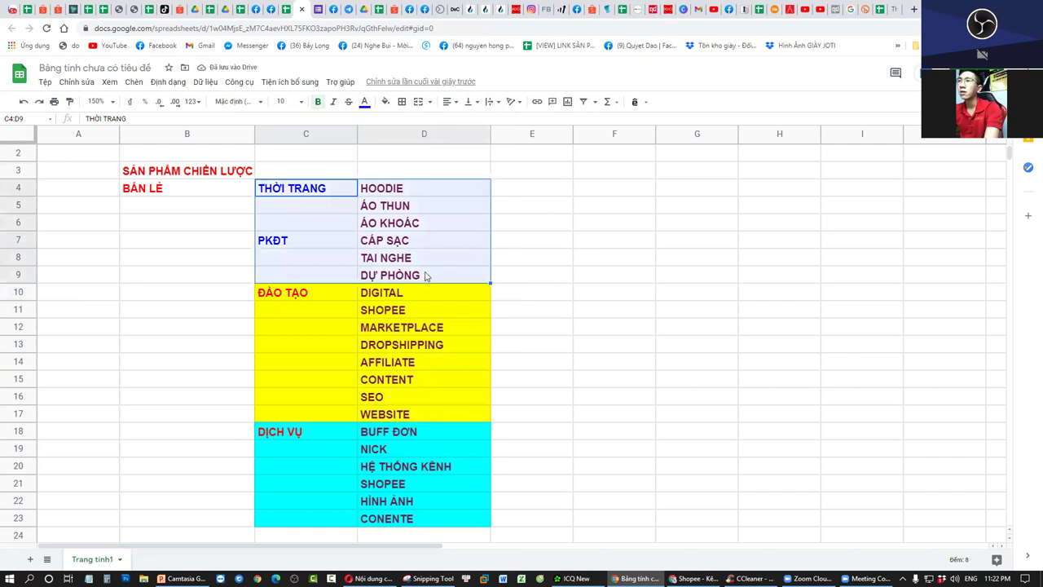
pyautogui.click(385, 101)
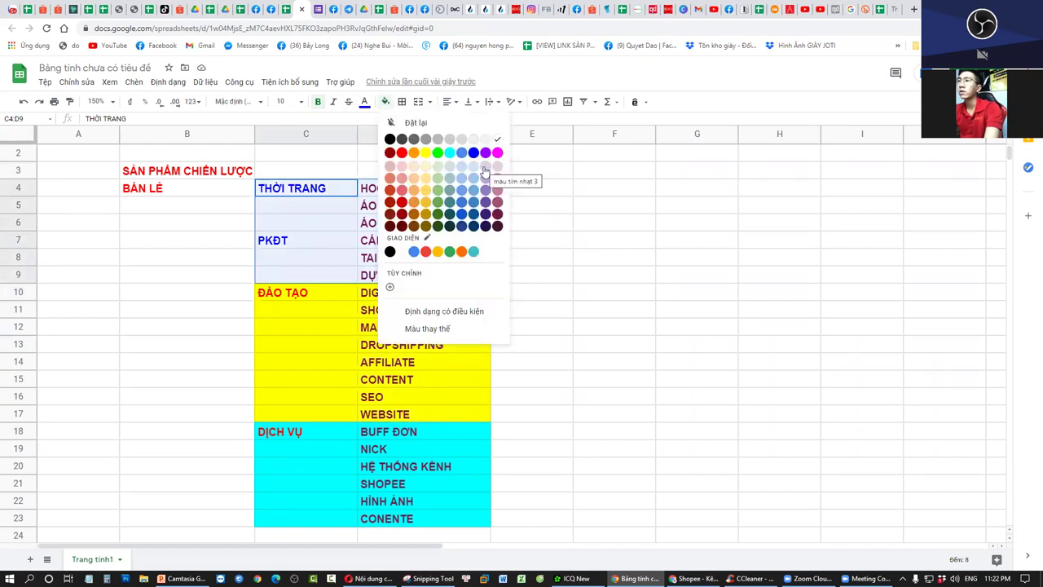
pyautogui.click(462, 166)
pyautogui.click(575, 228)
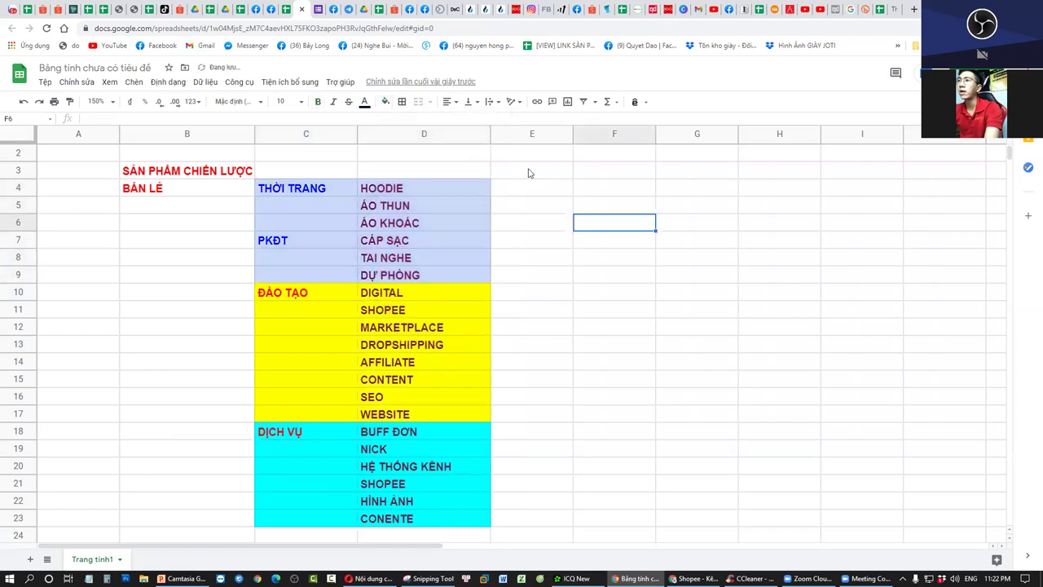
pyautogui.click(714, 278)
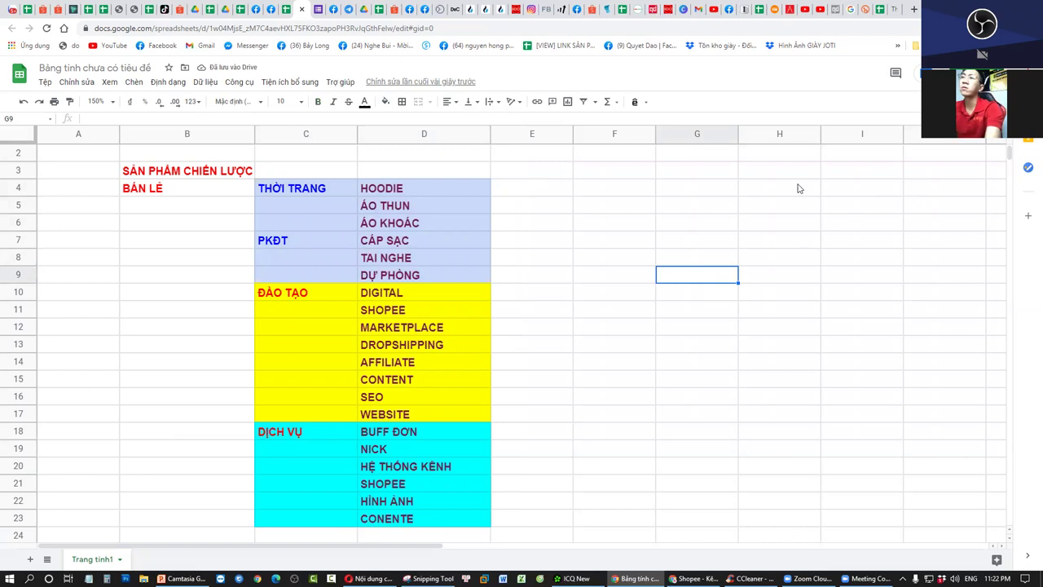
# Add the column header GIÁ CẢ in E3 and enter 50 as the HOODIE price in E4
pyautogui.click(531, 171)
pyautogui.write('GIÁ CẢ')
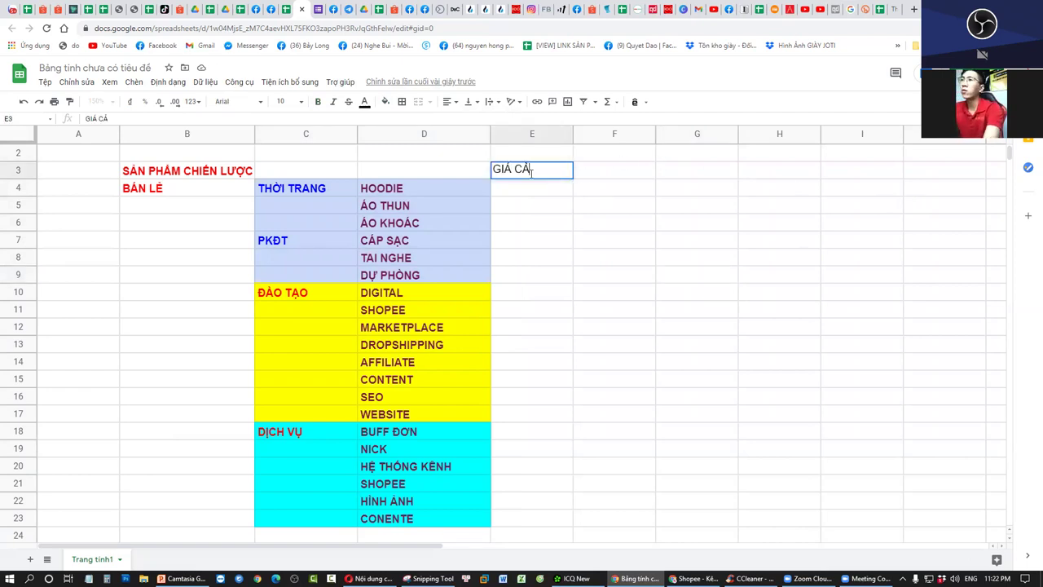
pyautogui.press('Return')
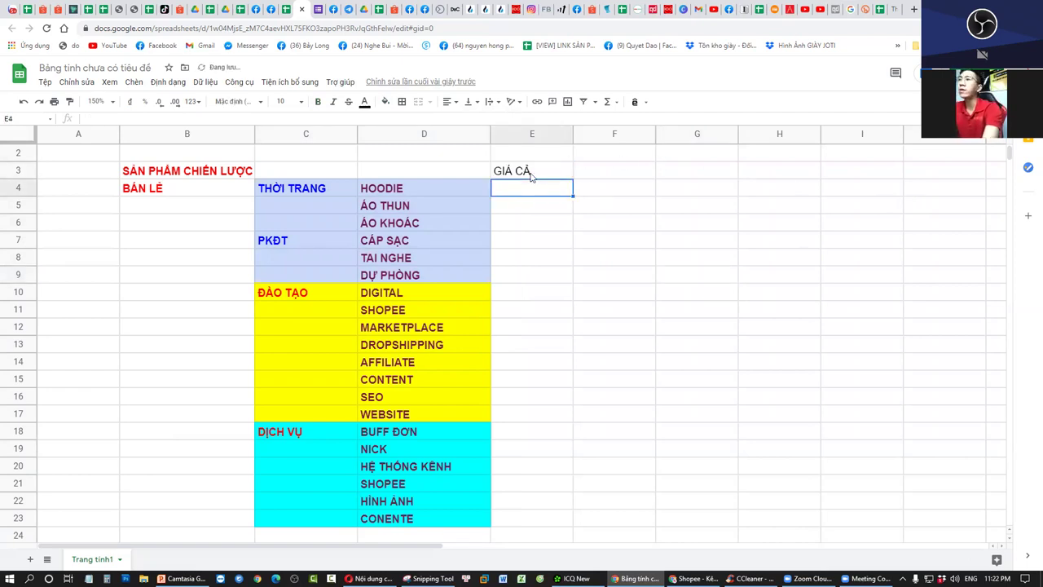
pyautogui.write('50')
pyautogui.press('Return')
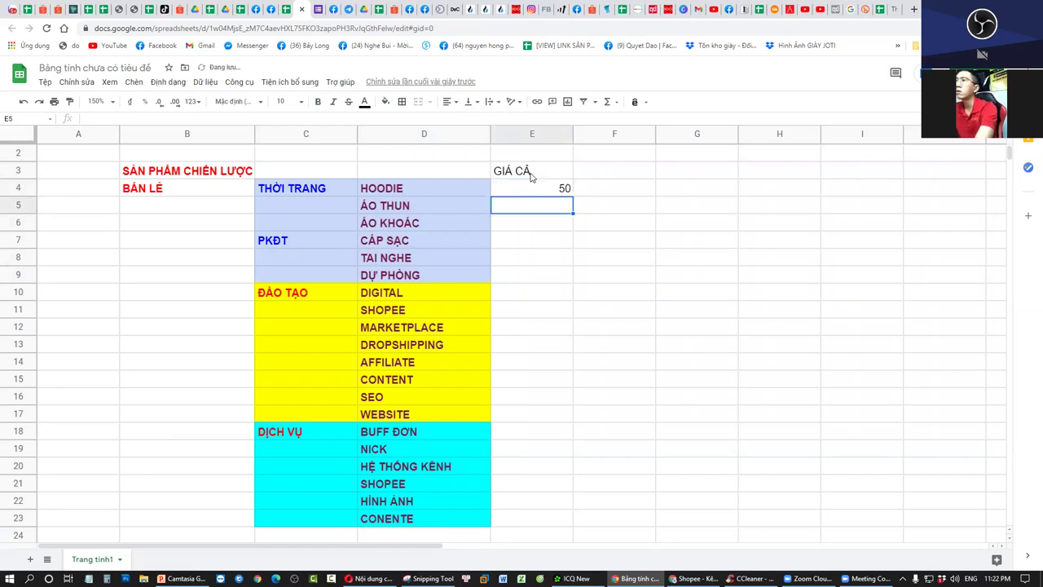
pyautogui.press('Up')
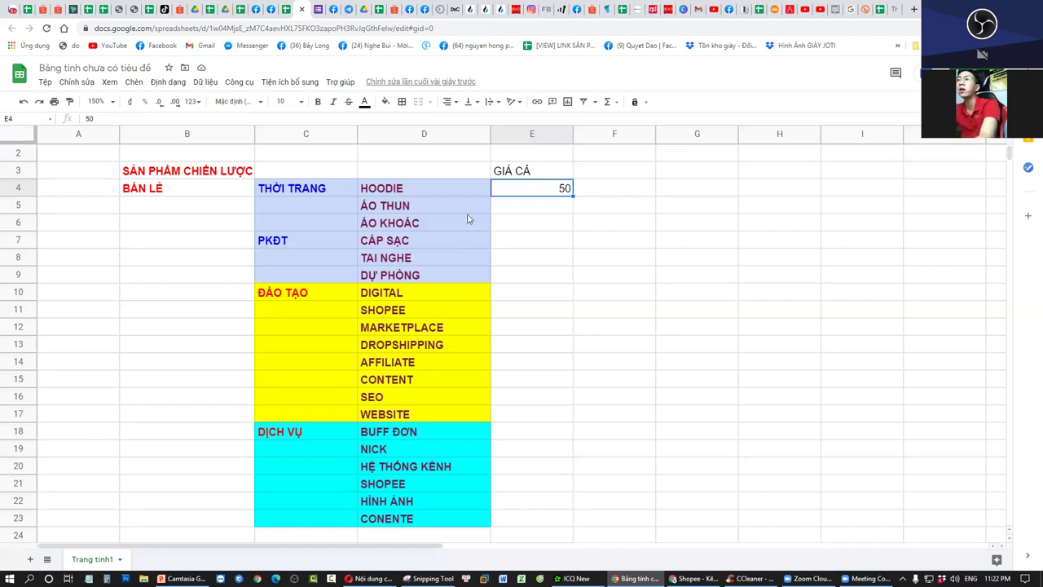
# Enter the prices 30 for ÁO THUN in E5 and 50 for ÁO KHOÁC in E6
pyautogui.moveTo(432, 196); pyautogui.dragTo(418, 211)
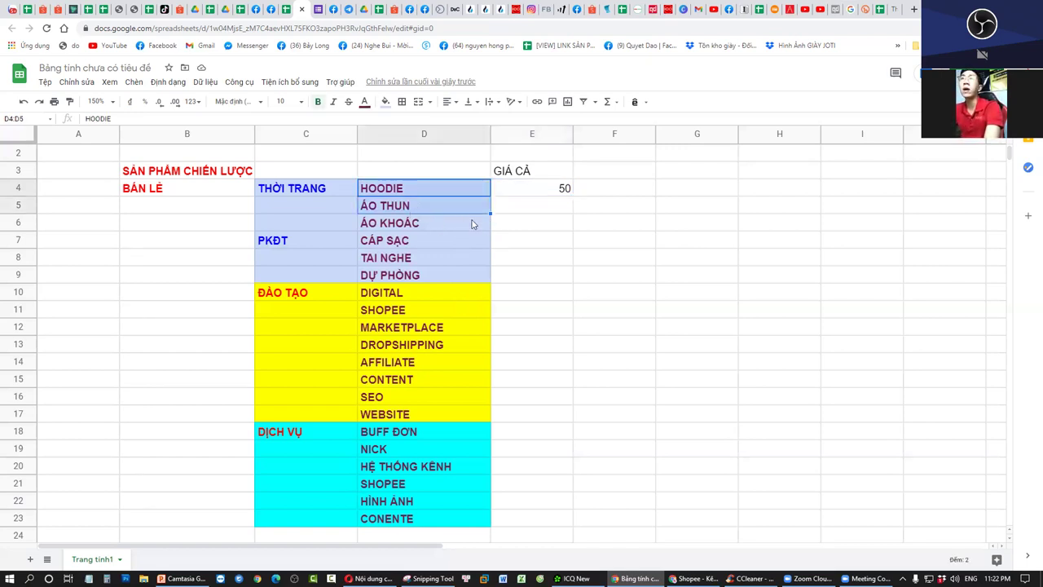
pyautogui.click(515, 205)
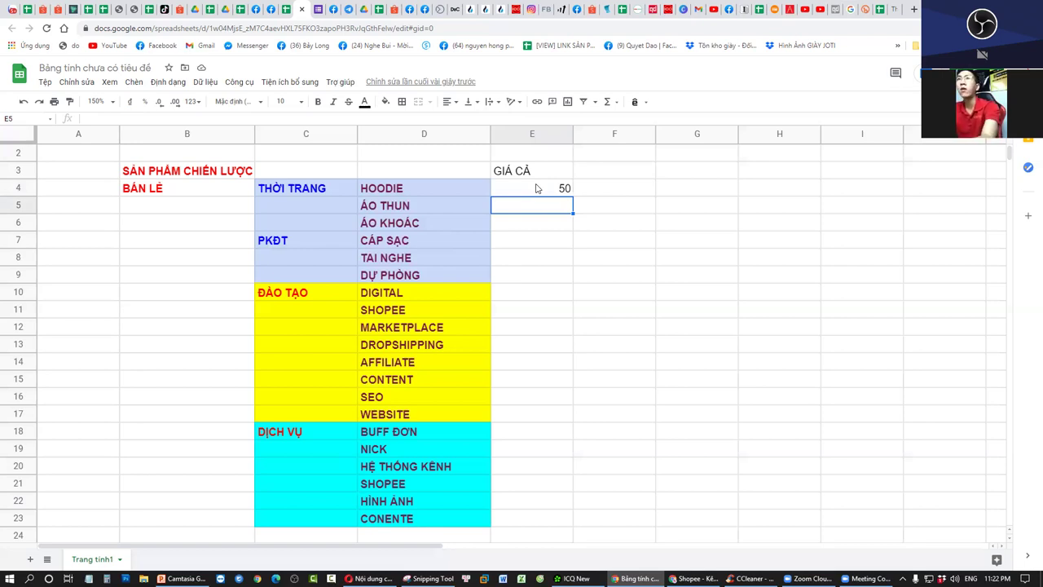
pyautogui.write('30')
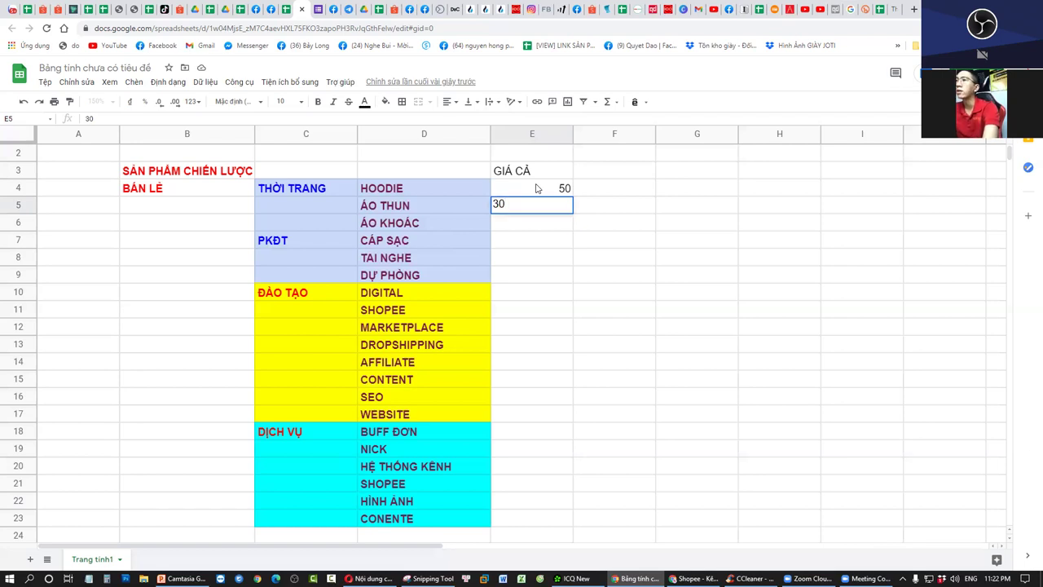
pyautogui.press('Return')
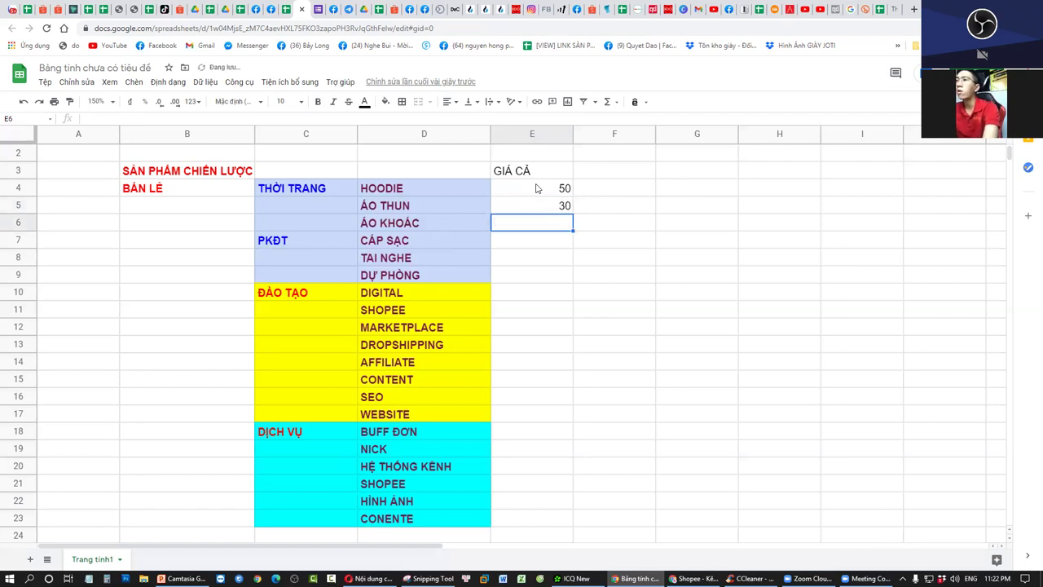
pyautogui.write('2')
pyautogui.press('BackSpace')
pyautogui.write('50')
pyautogui.press('Return')
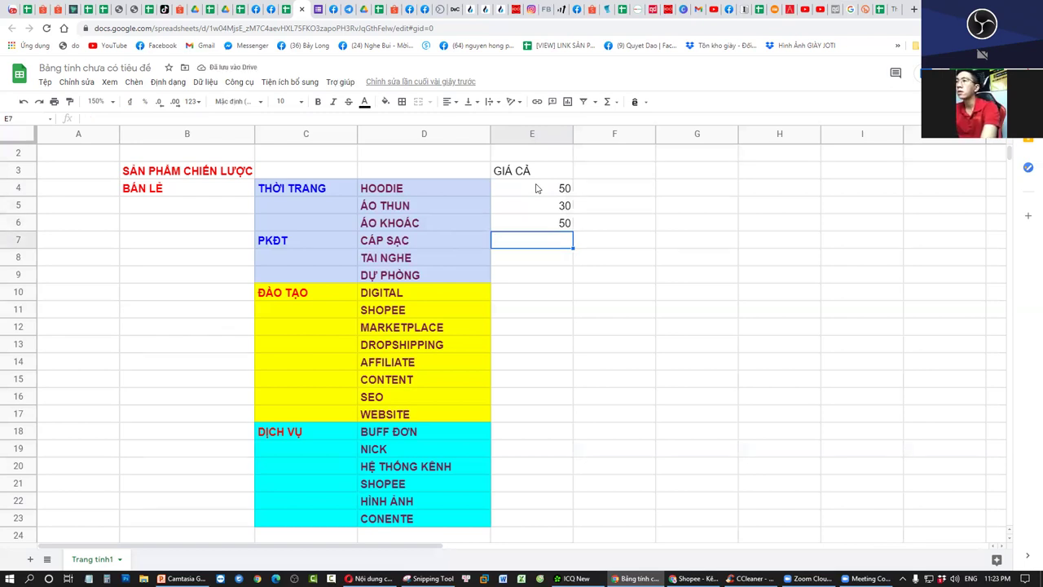
# Enter the PKĐT prices in E7:E9: 30 for CÁP SẠC, 30 for TAI NGHE and 50 for DỰ PHÒNG
pyautogui.write('3')
pyautogui.press('BackSpace')
pyautogui.write('3')
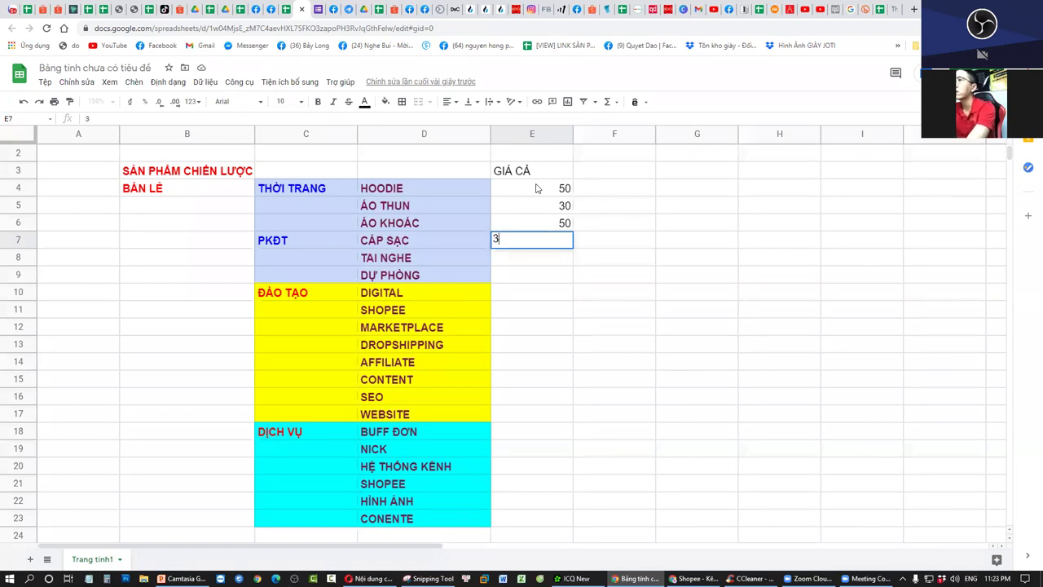
pyautogui.write('0')
pyautogui.press('Return')
pyautogui.write('50')
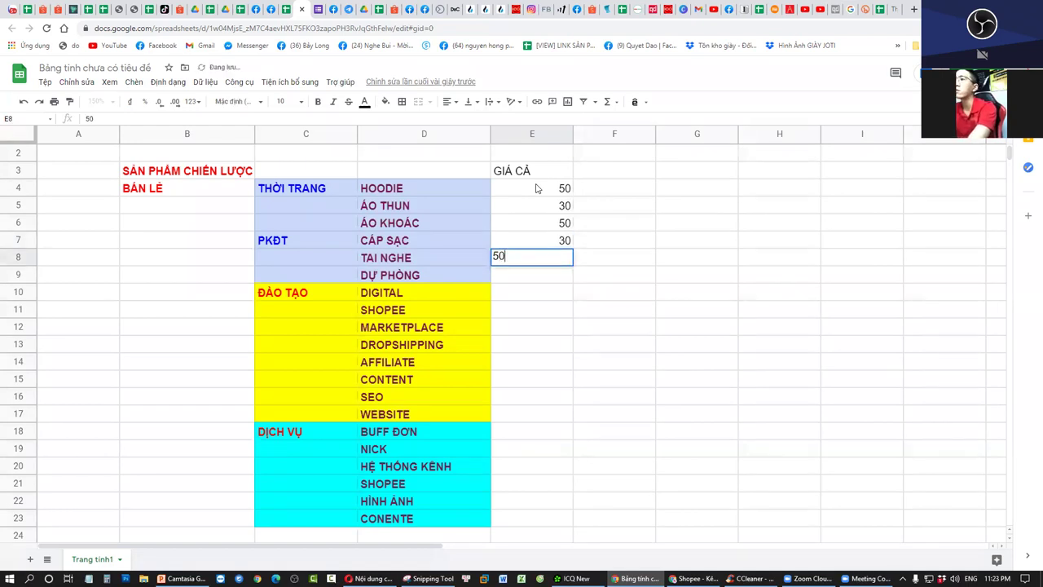
pyautogui.press('BackSpace')
pyautogui.press('BackSpace')
pyautogui.write('30')
pyautogui.press('Return')
pyautogui.write('50')
pyautogui.press('Return')
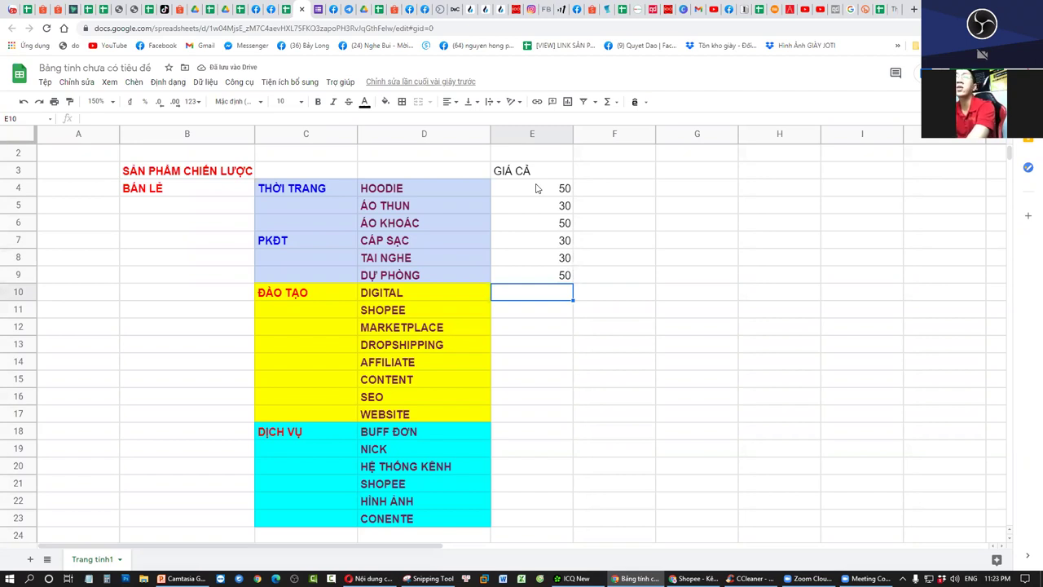
# Enter the ĐÀO TẠO prices 1500 for DIGITAL, 900 for SHOPEE and 210 for MARKETPLACE in E10:E12
pyautogui.write('15000')
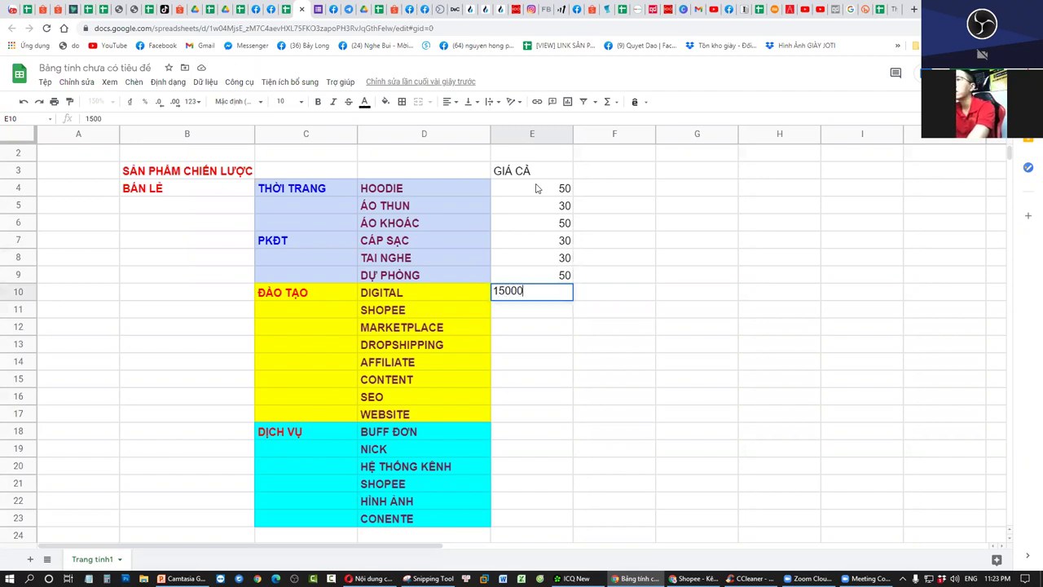
pyautogui.press('BackSpace')
pyautogui.press('Return')
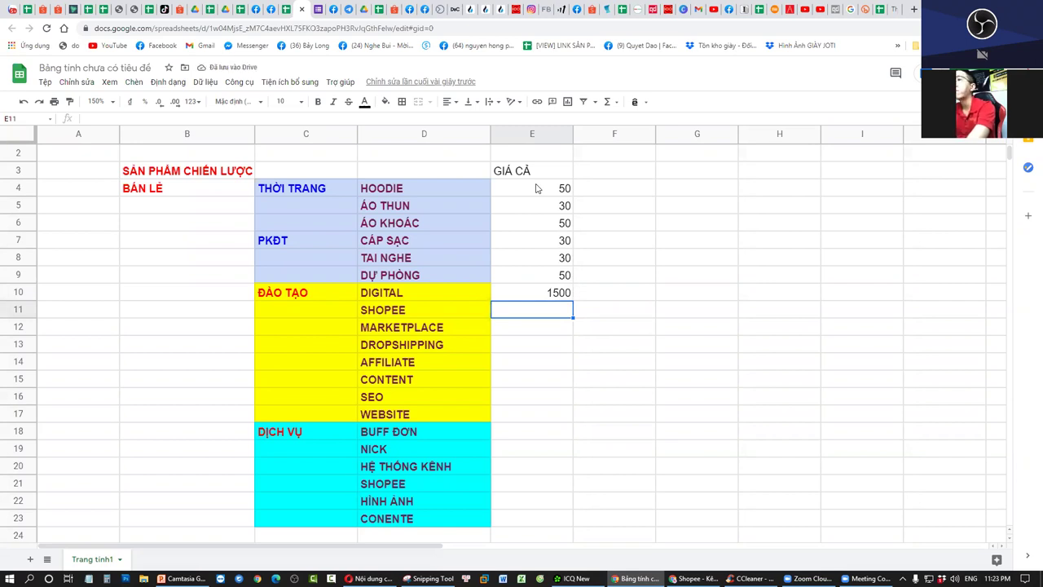
pyautogui.write('900')
pyautogui.press('Return')
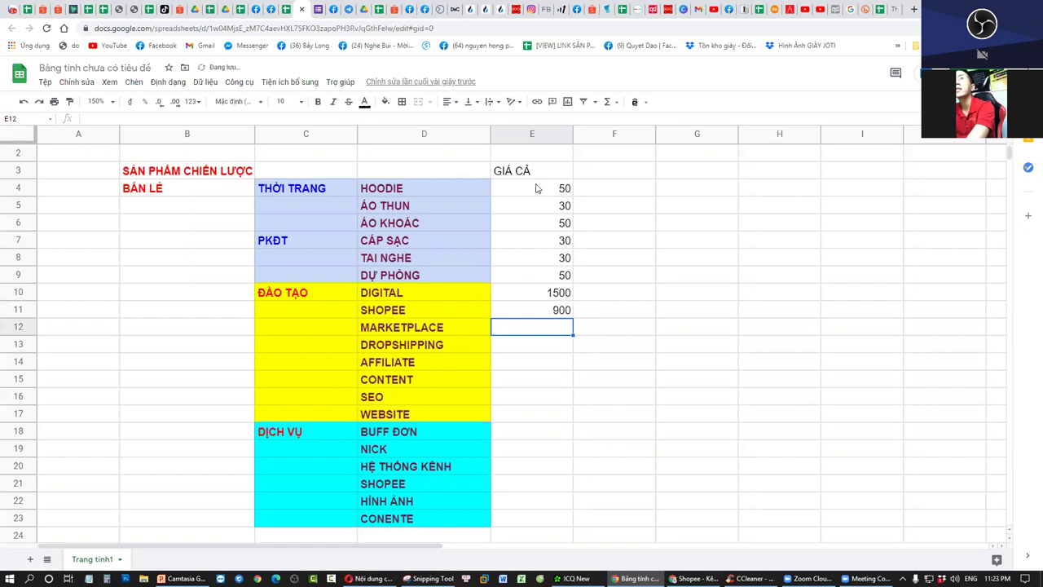
pyautogui.write('2105')
pyautogui.press('BackSpace')
pyautogui.press('Return')
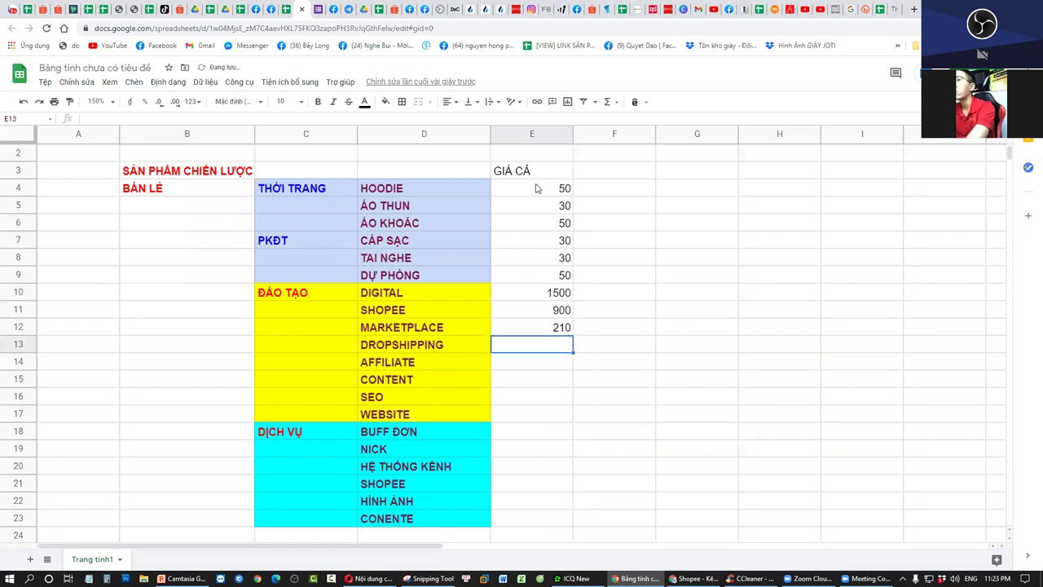
# Fill the 210 price down to DROPSHIPPING in E13 and enter 1500 for AFFILIATE in E14
pyautogui.click(570, 333)
pyautogui.moveTo(572, 335); pyautogui.dragTo(570, 345)
pyautogui.click(559, 369)
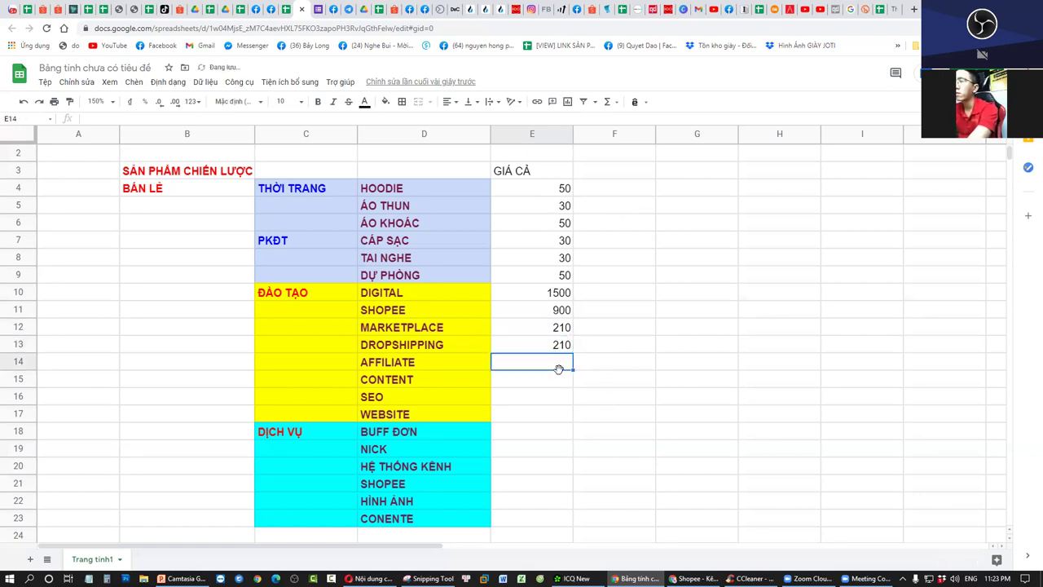
pyautogui.write('1500')
pyautogui.press('Return')
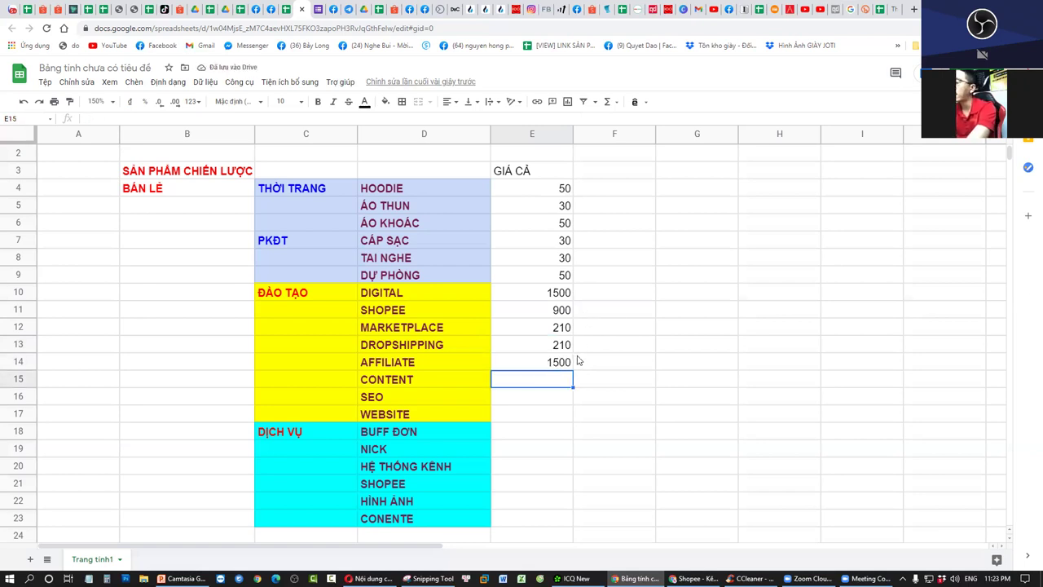
# Enter the remaining ĐÀO TẠO prices in E15:E17: 270 for CONTENT, 270 for SEO and 900 for WEBSITE
pyautogui.write('270')
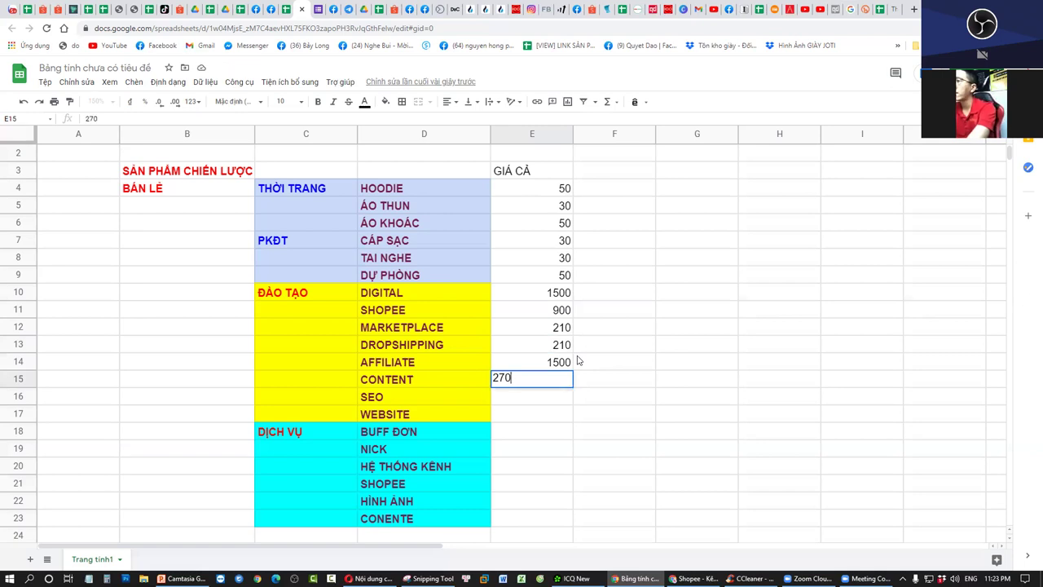
pyautogui.press('Return')
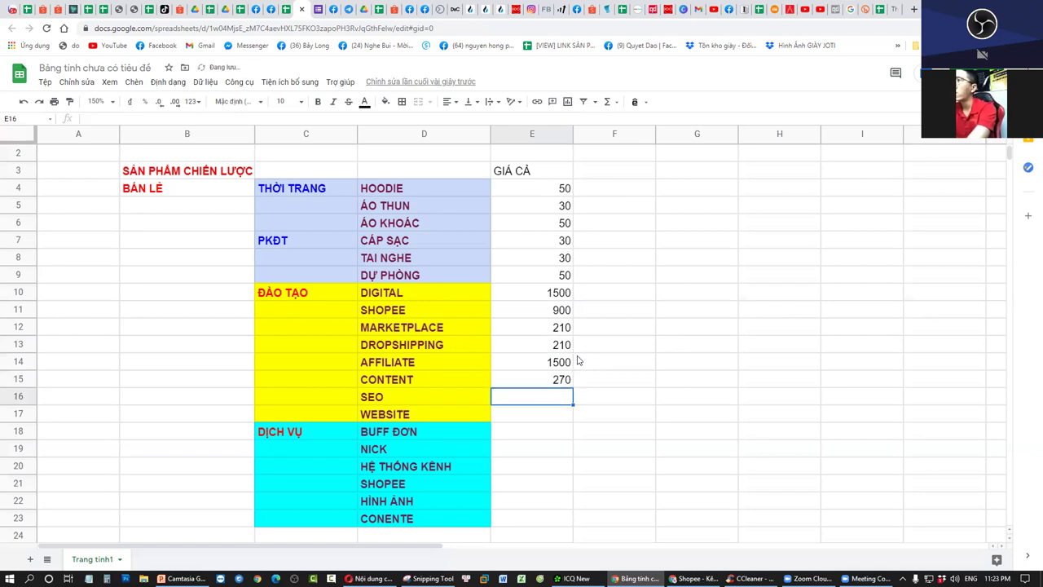
pyautogui.write('270')
pyautogui.press('Return')
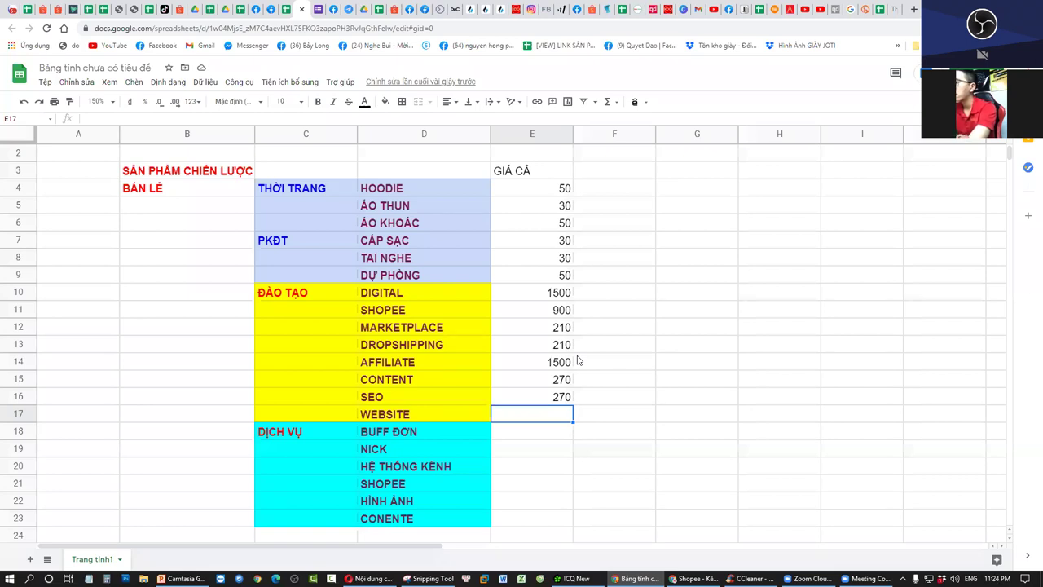
pyautogui.write('900')
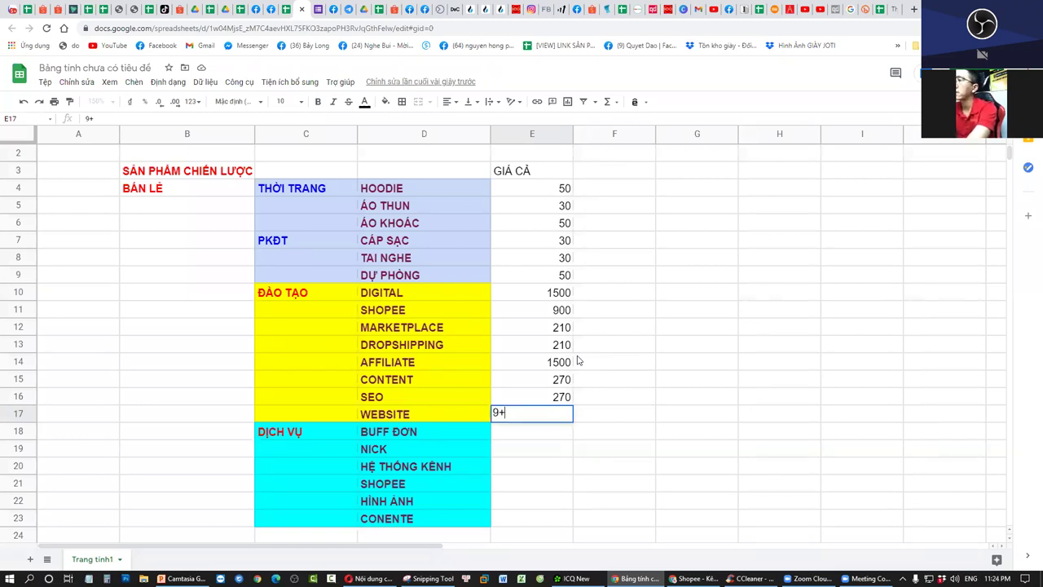
pyautogui.press('Return')
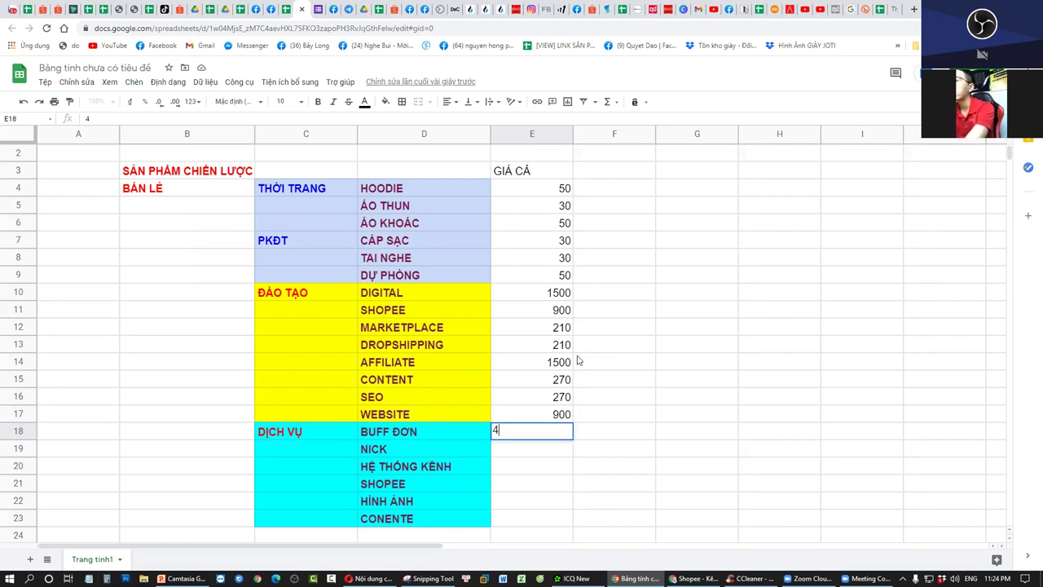
# Enter the DỊCH VỤ prices 140 for BUFF ĐƠN, 50 for NICK and 2250 for HỆ THỐNG KÊNH in E18:E20
pyautogui.write('140')
pyautogui.press('Return')
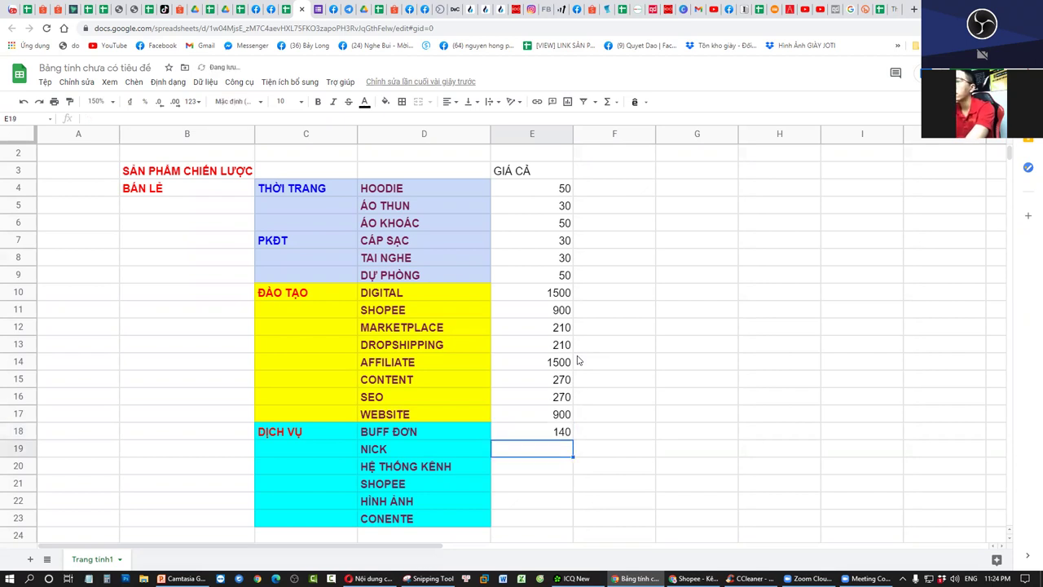
pyautogui.write('50')
pyautogui.press('Return')
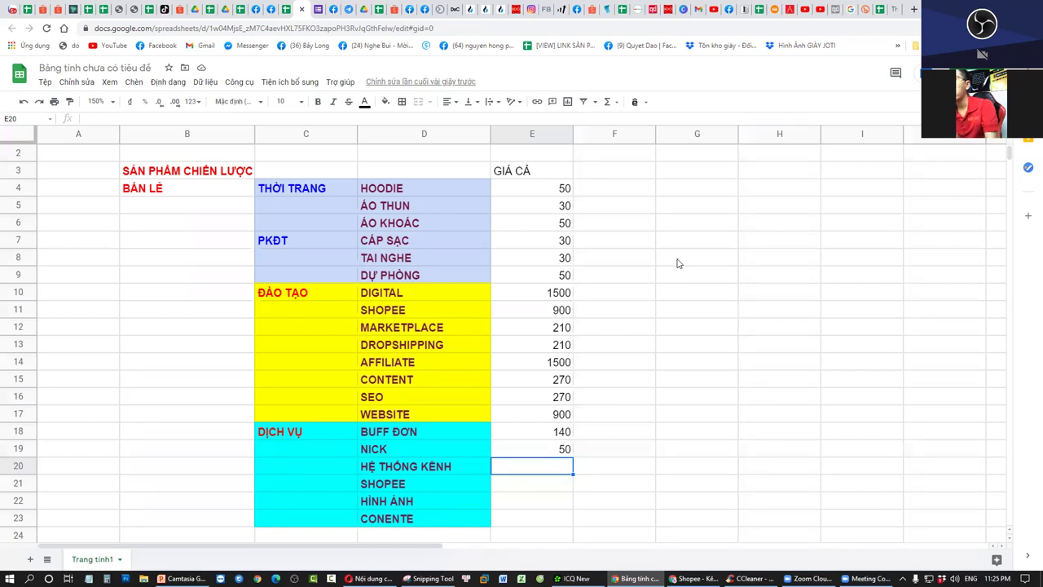
pyautogui.write('2')
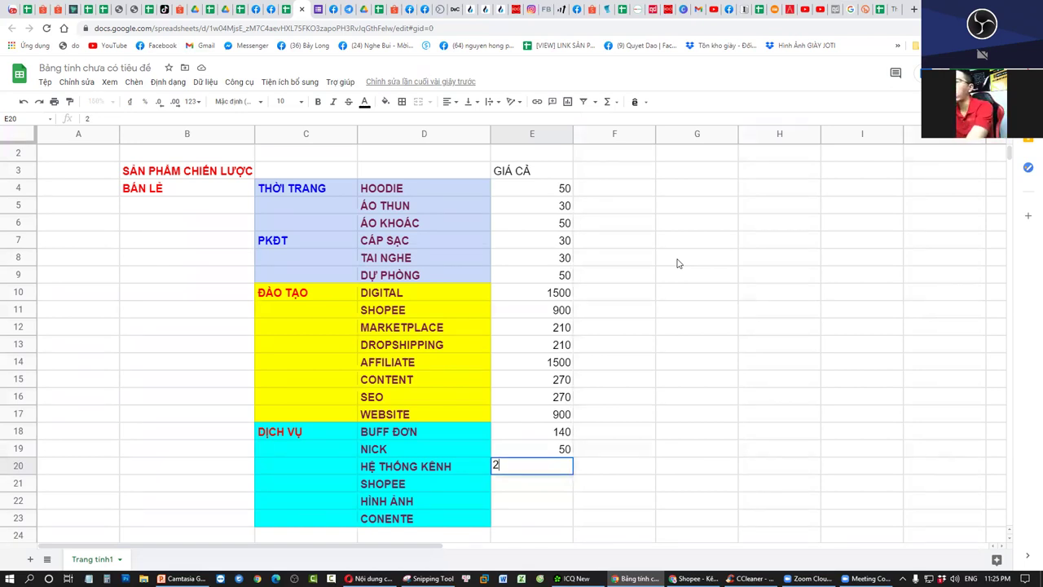
pyautogui.write('250')
pyautogui.press('Return')
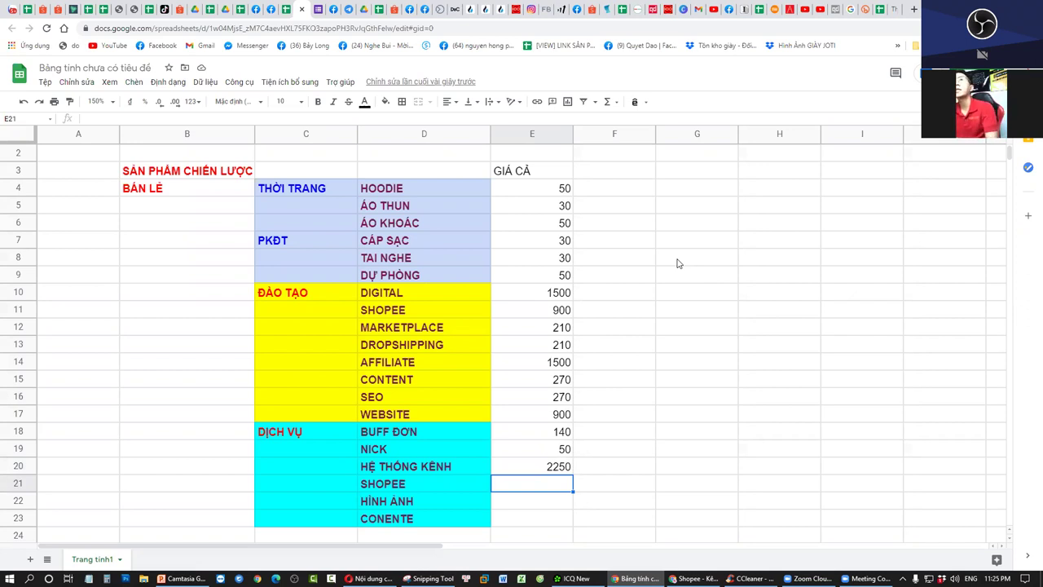
# Enter the prices 150 for SHOPEE, 100 for HÌNH ẢNH and 100 for the last DỊCH VỤ item in E21:E23
pyautogui.write('150')
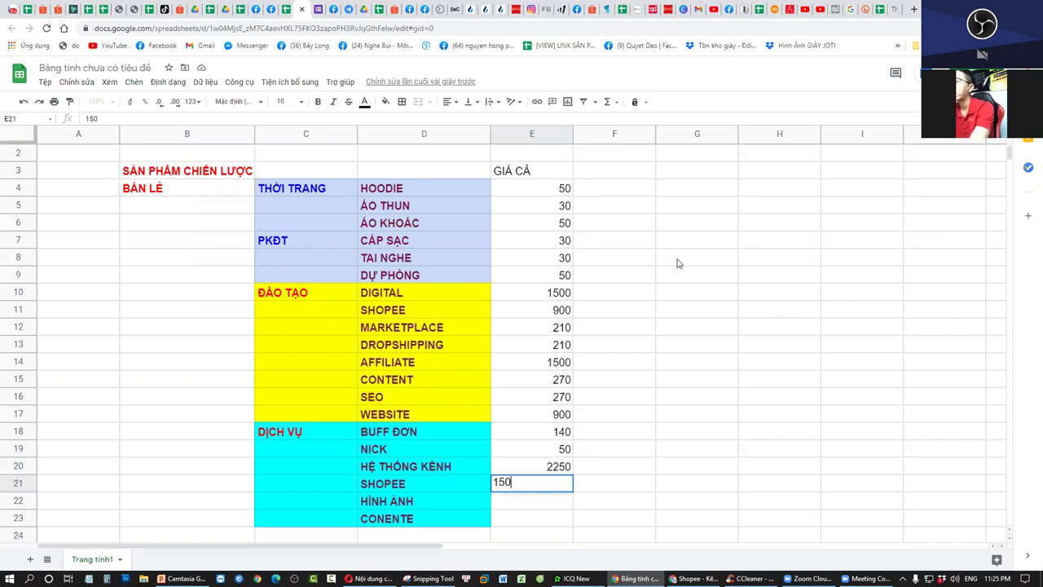
pyautogui.press('BackSpace')
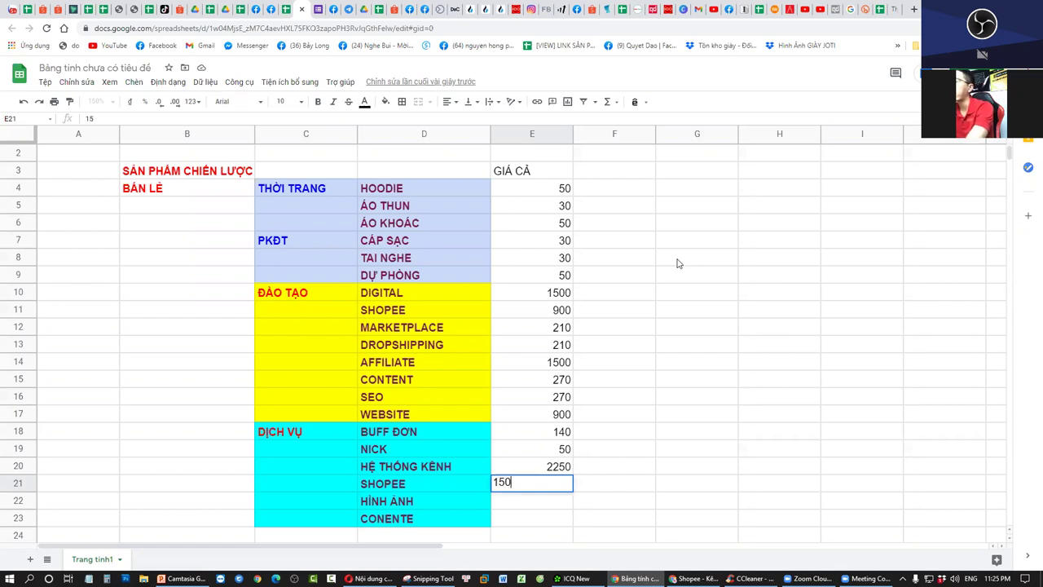
pyautogui.press('Return')
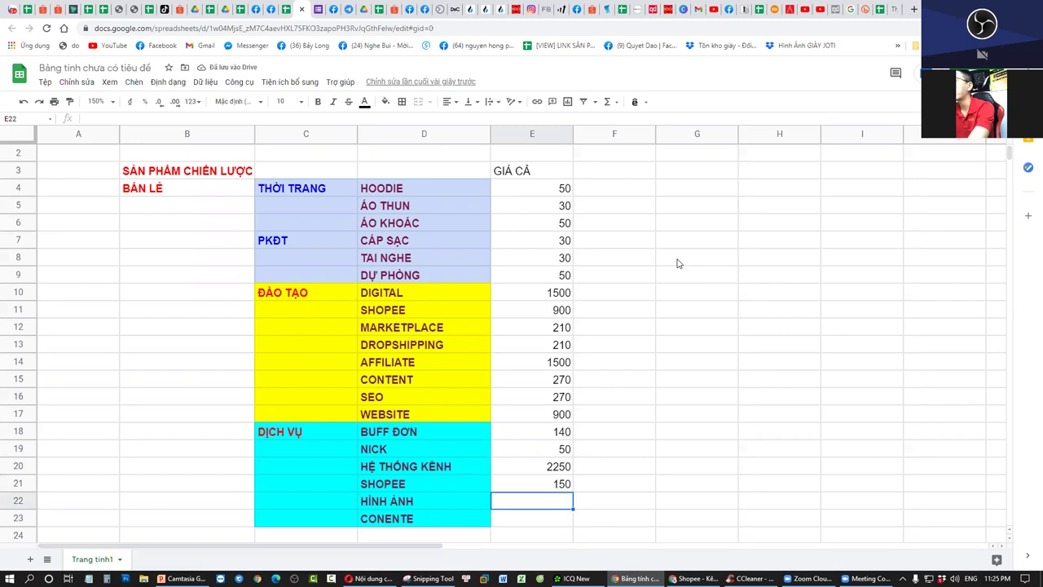
pyautogui.write('100')
pyautogui.press('Return')
pyautogui.write('100')
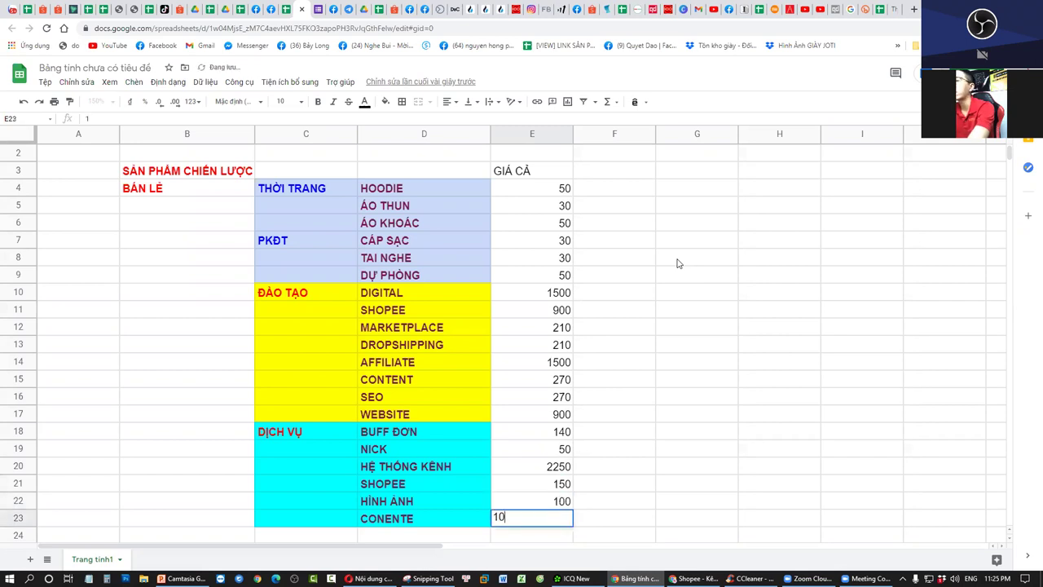
# Correct the misspelled item name in D23 to CONTENT
pyautogui.click(419, 517)
pyautogui.write('CONTEN')
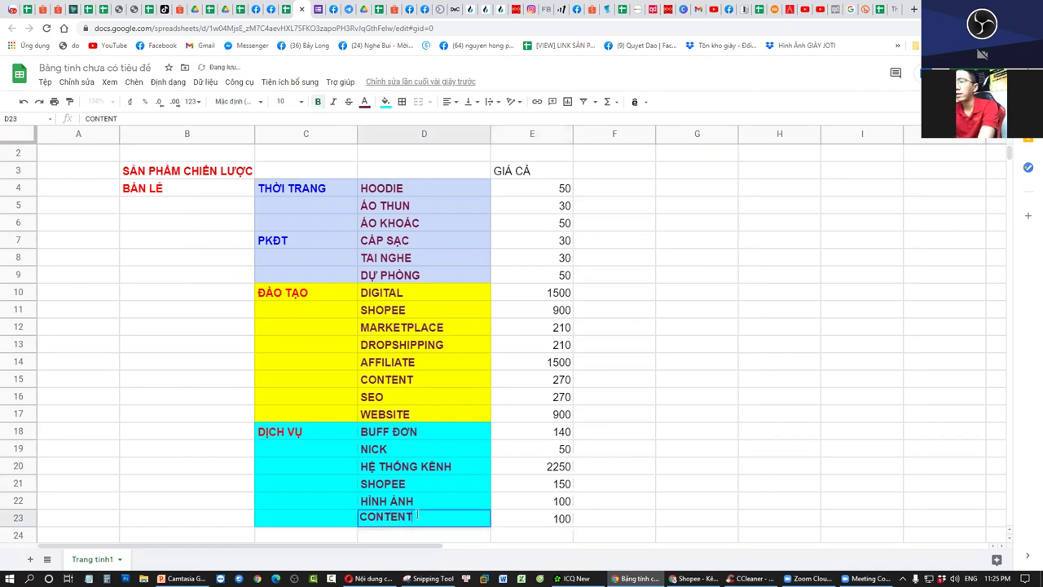
pyautogui.press('Return')
# Add SEO as a DỊCH VỤ item in D24 and extend the cyan formatting of row 23 to C24:D24
pyautogui.write('SEO')
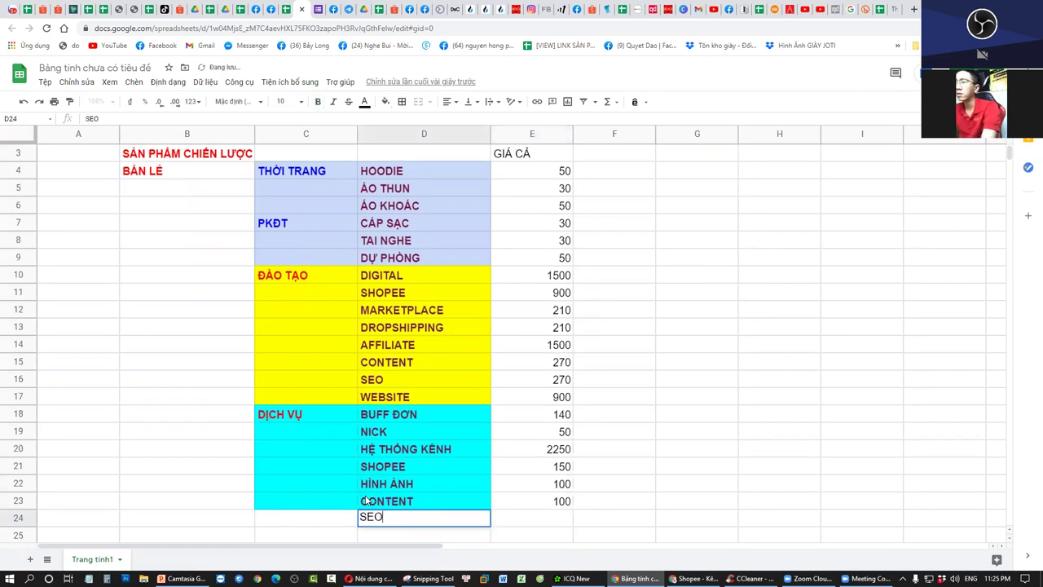
pyautogui.click(407, 489)
pyautogui.click(483, 503)
pyautogui.moveTo(490, 509); pyautogui.dragTo(458, 518)
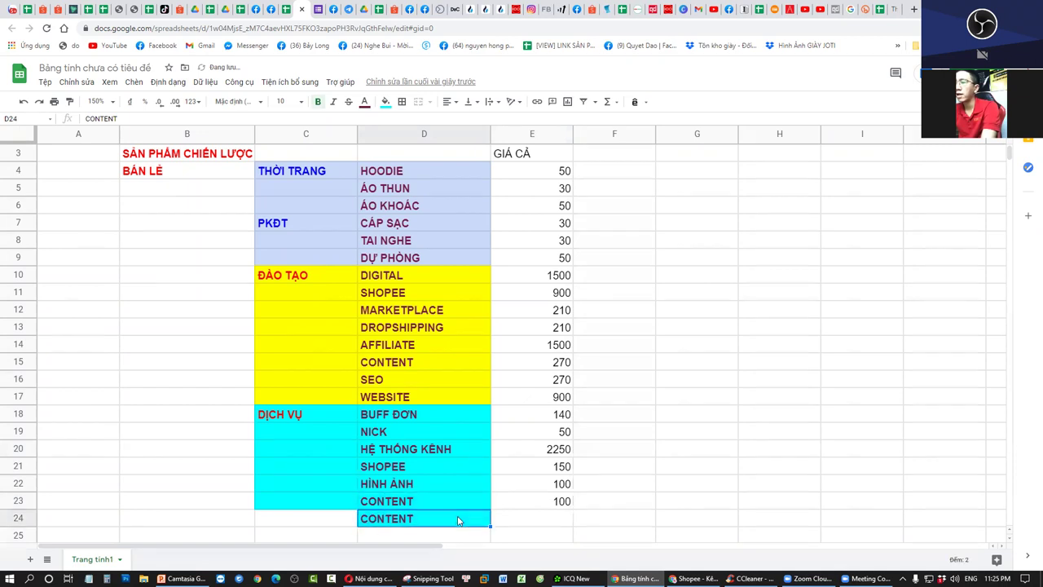
pyautogui.write('SEO')
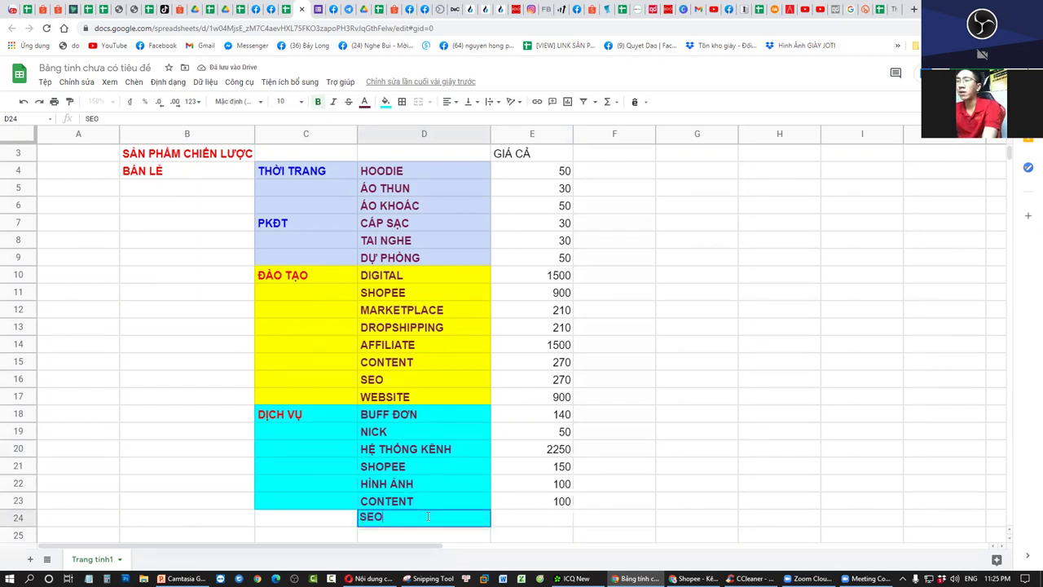
pyautogui.click(300, 522)
pyautogui.click(314, 503)
pyautogui.moveTo(356, 509); pyautogui.dragTo(360, 522)
# Enter 200 as the price of the DỊCH VỤ item SEO in E24
pyautogui.click(559, 524)
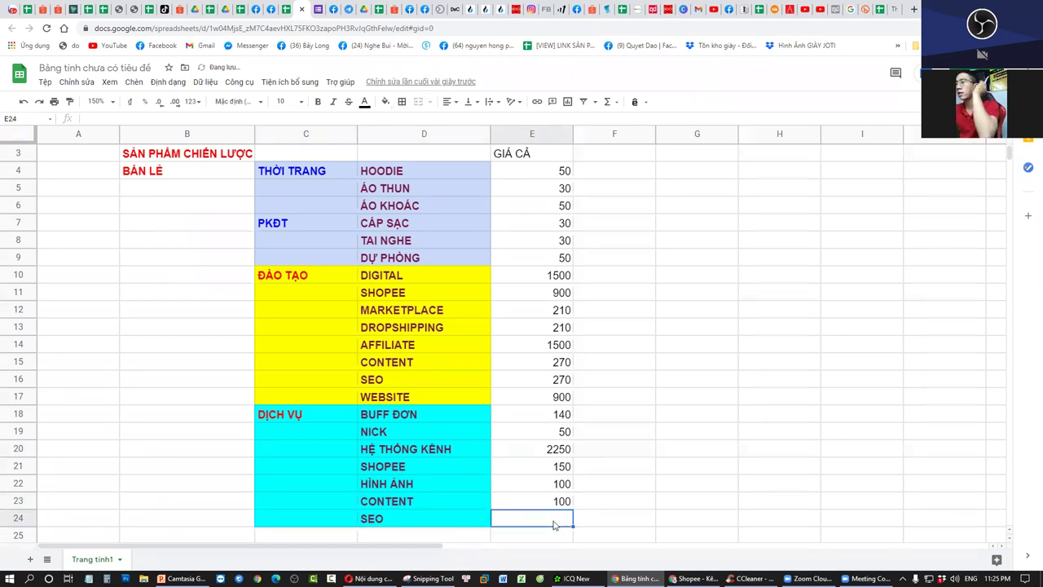
pyautogui.write('200')
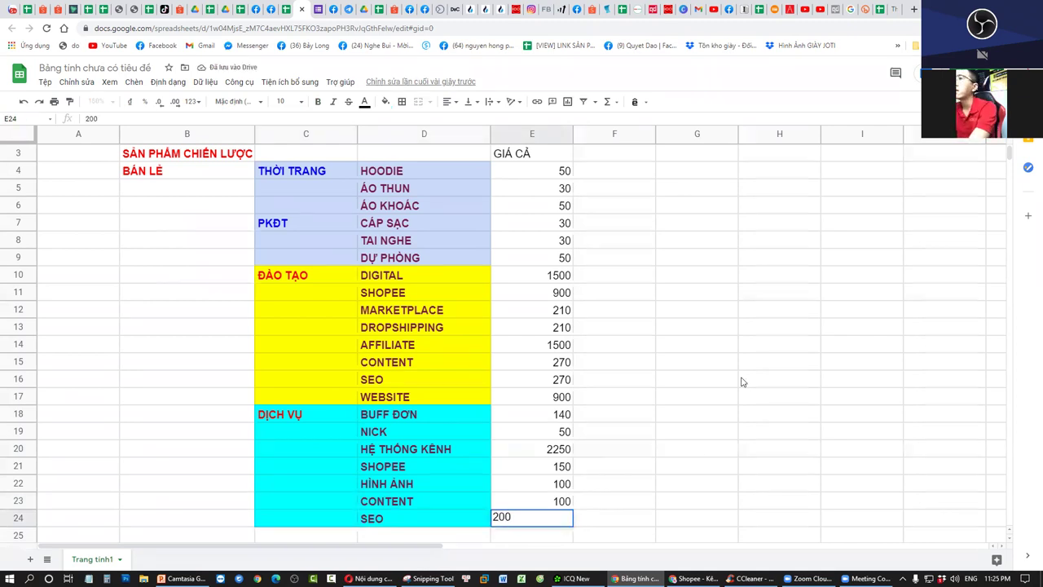
pyautogui.scroll(-1, 716, 430)
pyautogui.click(630, 508)
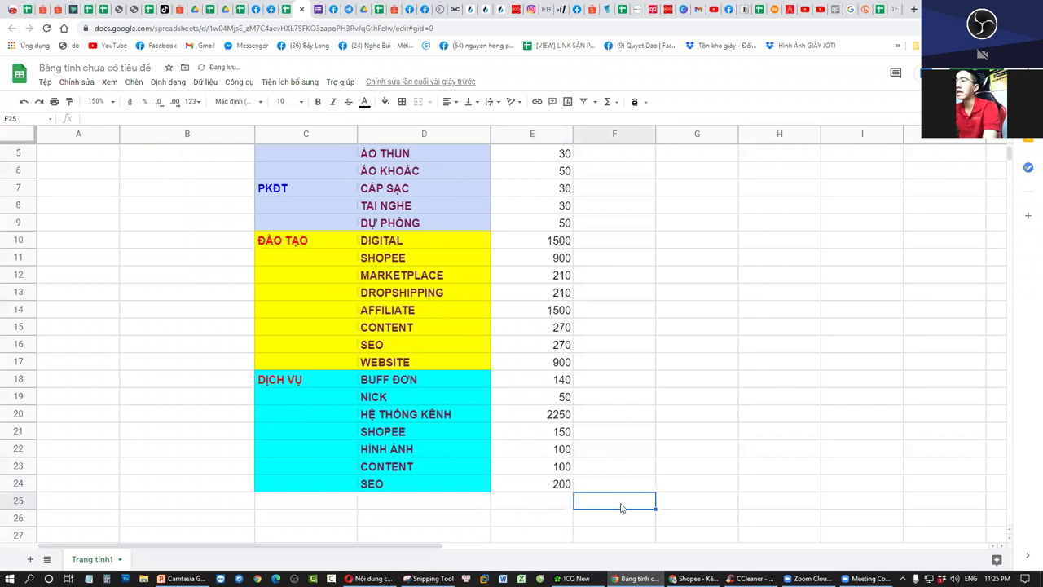
pyautogui.scroll(2, 619, 489)
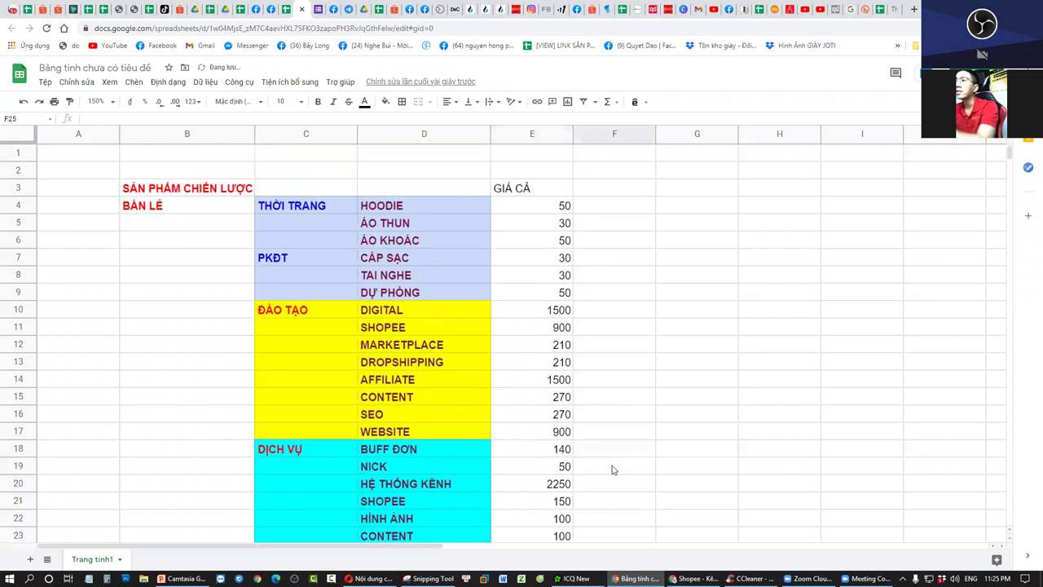
# Switch to Zalo Web and view the account verification screenshot in the unread direct conversation, then close it
pyautogui.click(24, 7)
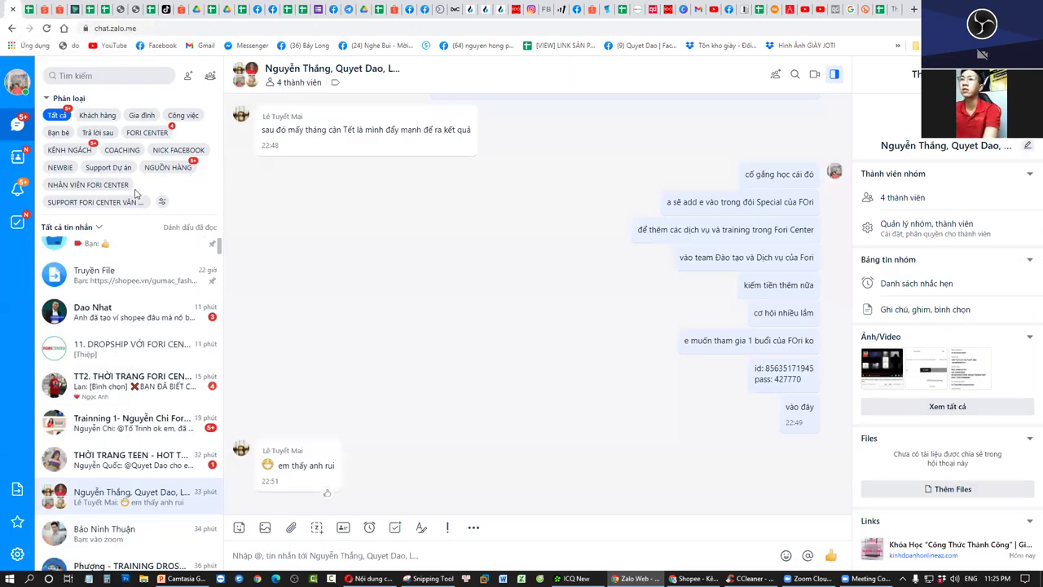
pyautogui.click(148, 318)
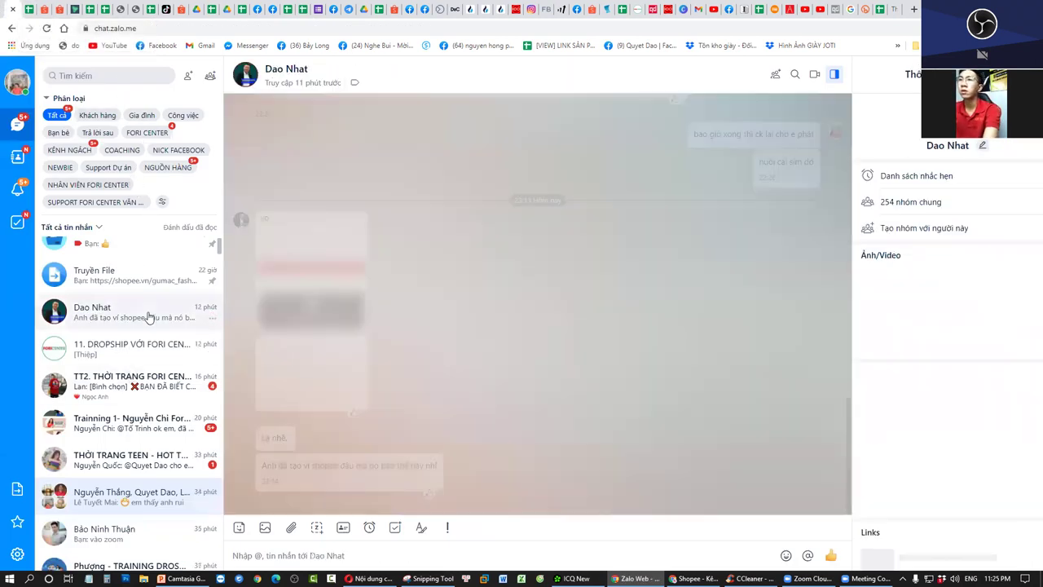
pyautogui.click(283, 334)
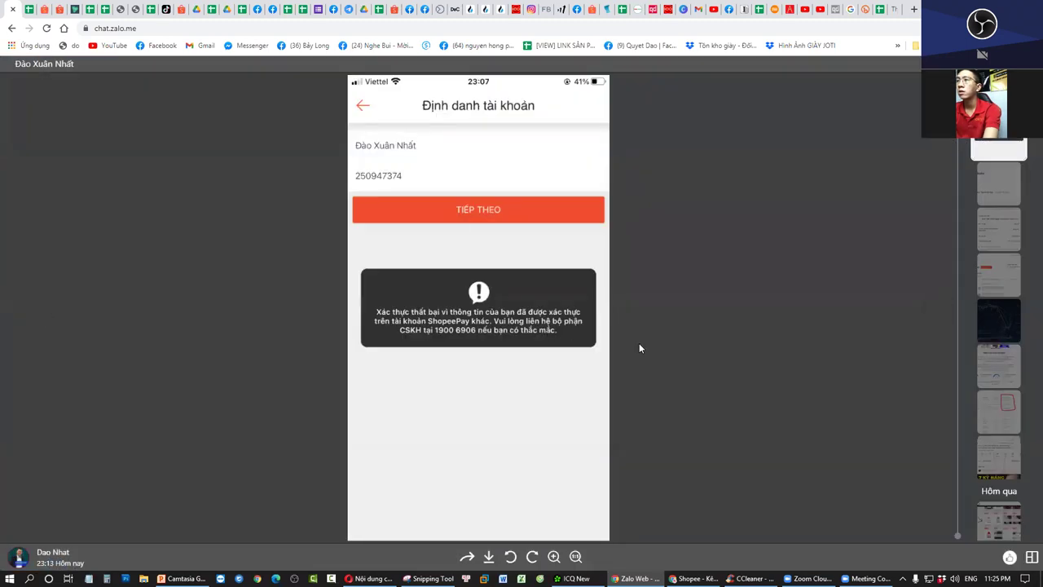
pyautogui.press('Escape')
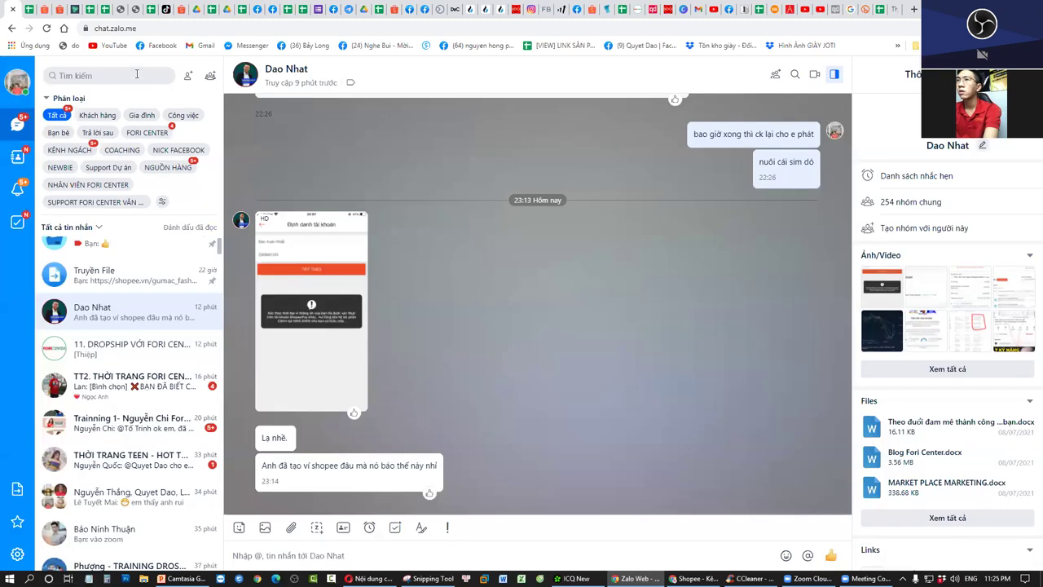
# Find the SPECIAL 2.0 group chat and browse its full photo and video collection down to 20 July
pyautogui.click(106, 75)
pyautogui.write('S')
pyautogui.click(121, 167)
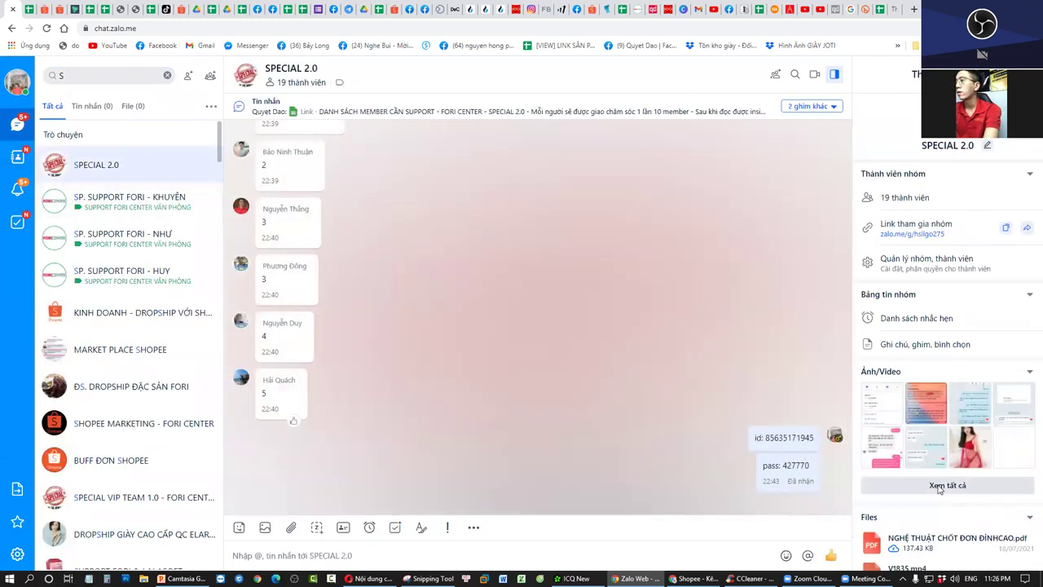
pyautogui.click(948, 485)
pyautogui.scroll(-2, 941, 464)
pyautogui.scroll(-5, 941, 466)
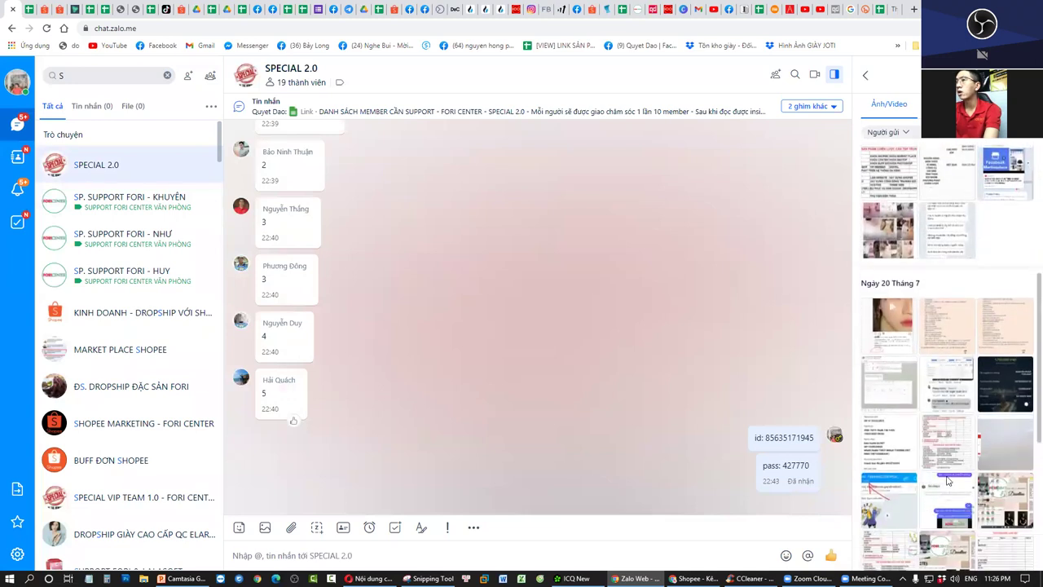
# Open the shared work plan image and examine its SẢN PHẨM CHIẾN LƯỢC CẦN TẬP TRUNG section up close
pyautogui.click(945, 396)
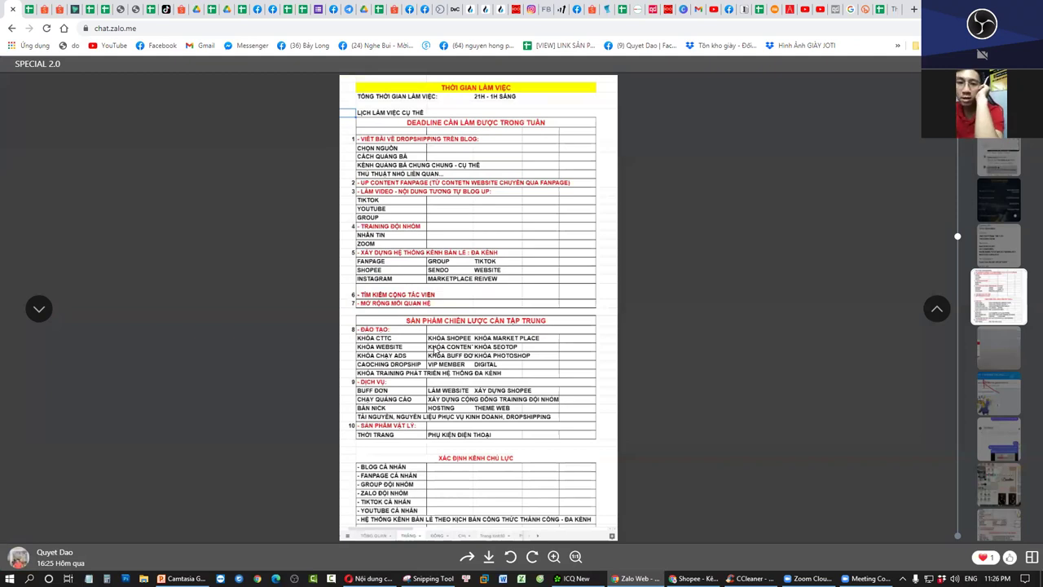
pyautogui.scroll(2, 431, 347)
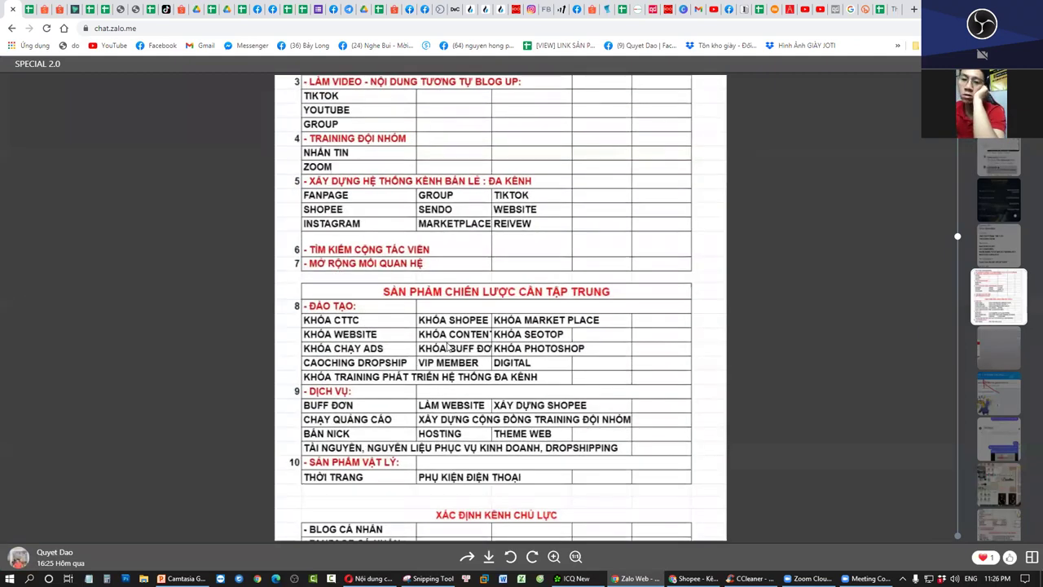
pyautogui.scroll(-2, 452, 348)
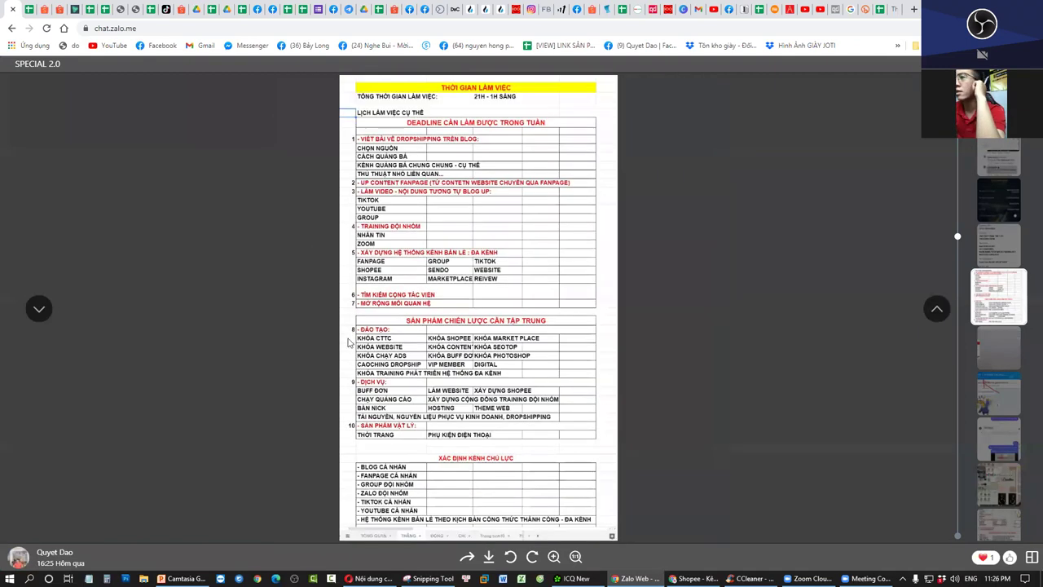
# Search the open spreadsheets for KẾ HOẠCH CÔNG VIỆC CỦA SPECIAL TEAM 2.0 and skim the weekly work plan in it
pyautogui.click(59, 9)
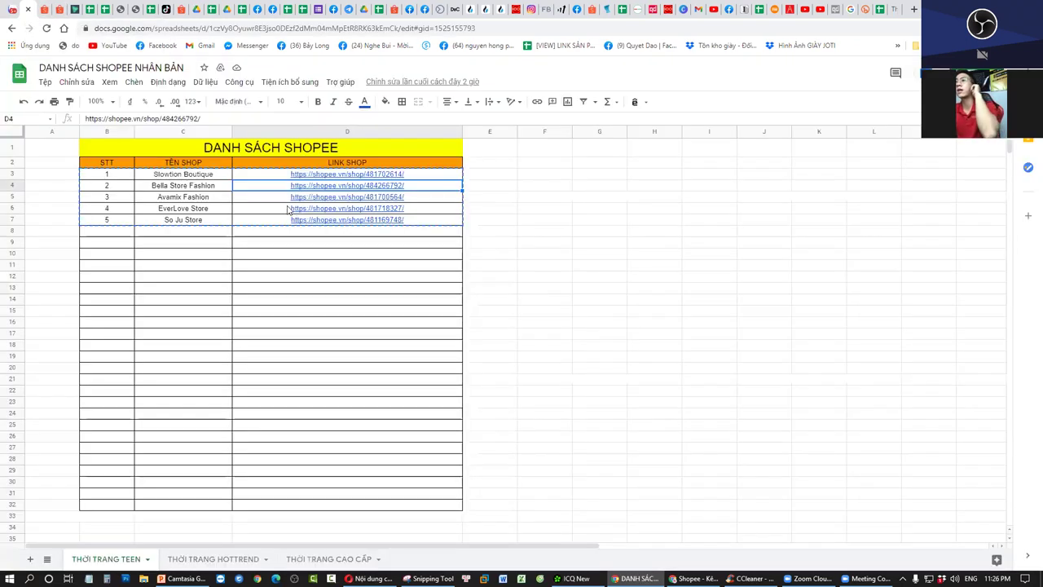
pyautogui.click(243, 9)
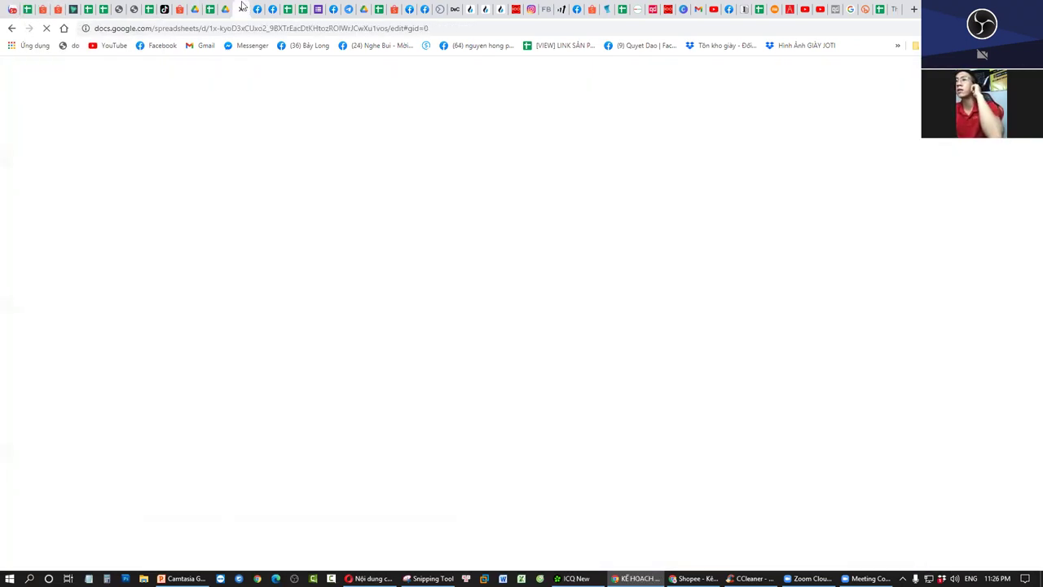
pyautogui.click(378, 8)
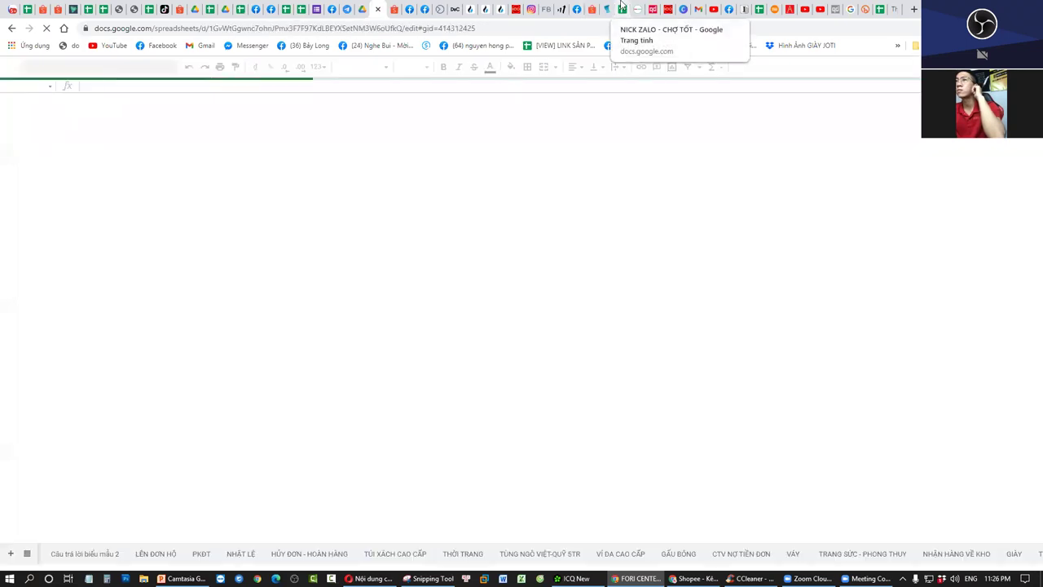
pyautogui.click(621, 8)
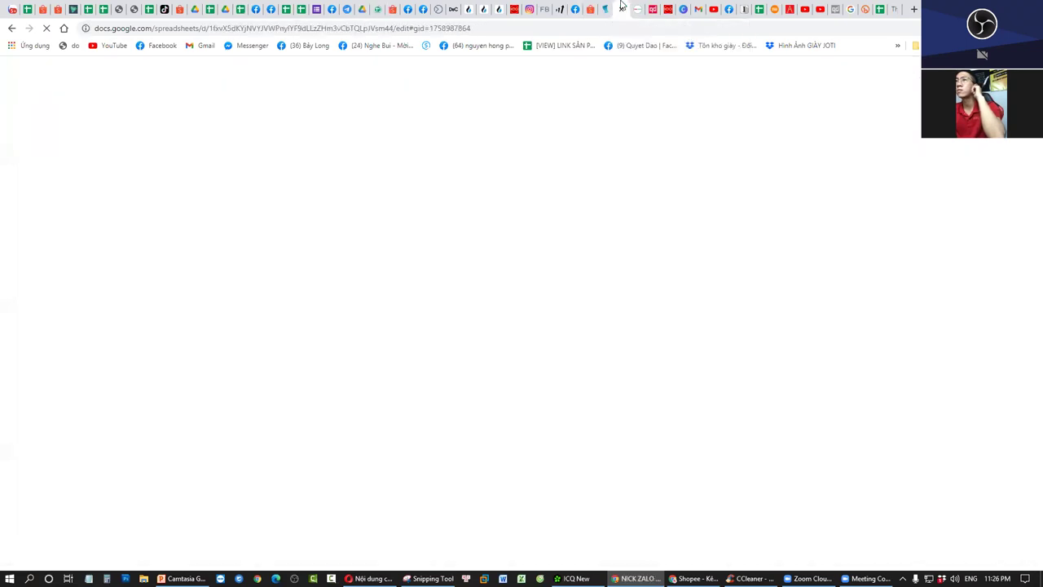
pyautogui.click(239, 8)
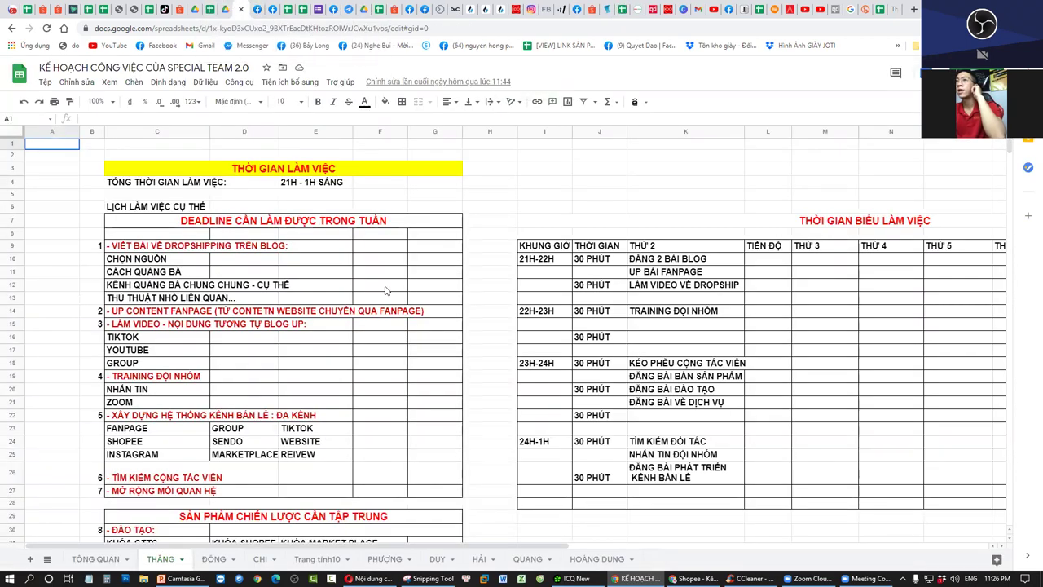
pyautogui.scroll(-4, 378, 287)
pyautogui.scroll(4, 352, 279)
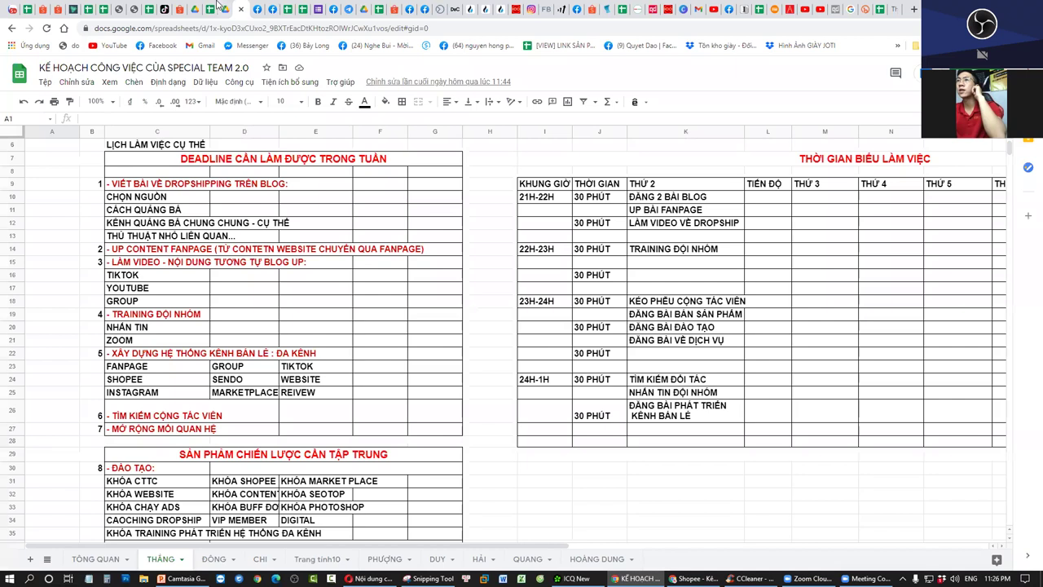
# Check the untitled price list, return to the SPECIAL TEAM 2.0 plan and read through its left-hand sections
pyautogui.click(210, 7)
pyautogui.click(291, 7)
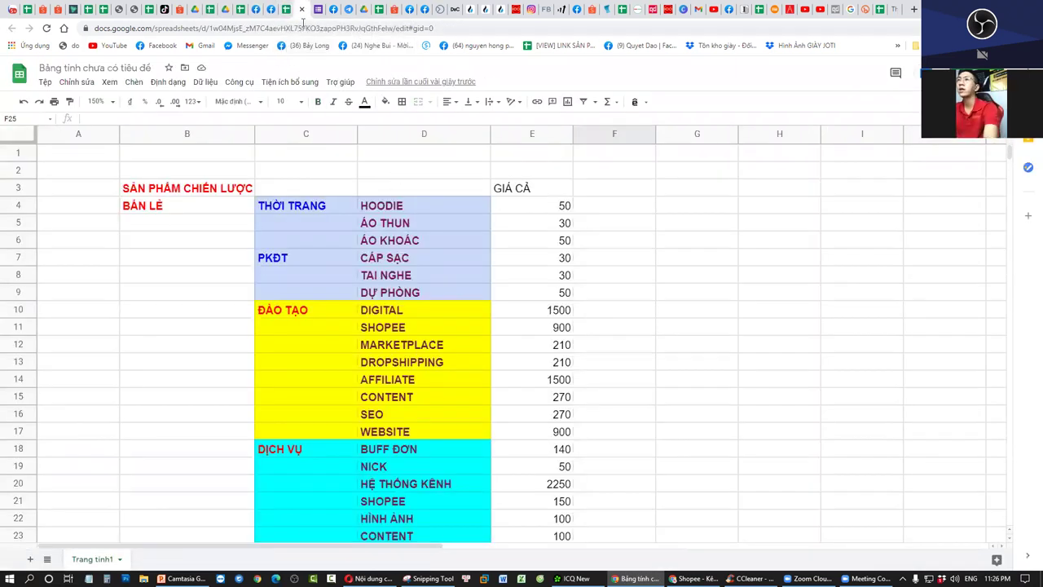
pyautogui.click(242, 8)
pyautogui.scroll(-6, 493, 310)
pyautogui.scroll(4, 487, 448)
pyautogui.scroll(4, 521, 485)
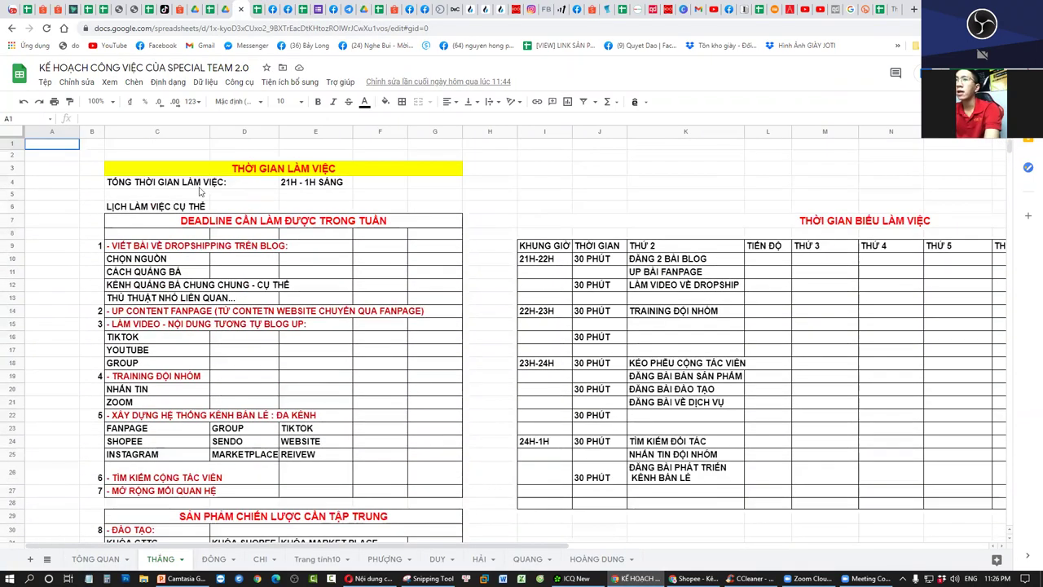
# Select C2:G56 to review the block from THỜI GIAN LÀM VIỆC down to XÁC ĐỊNH KÊNH CHỦ LỰC
pyautogui.moveTo(155, 144); pyautogui.dragTo(434, 538)
pyautogui.scroll(-4, 351, 366)
pyautogui.scroll(-4, 351, 367)
pyautogui.moveTo(350, 366); pyautogui.dragTo(352, 386)
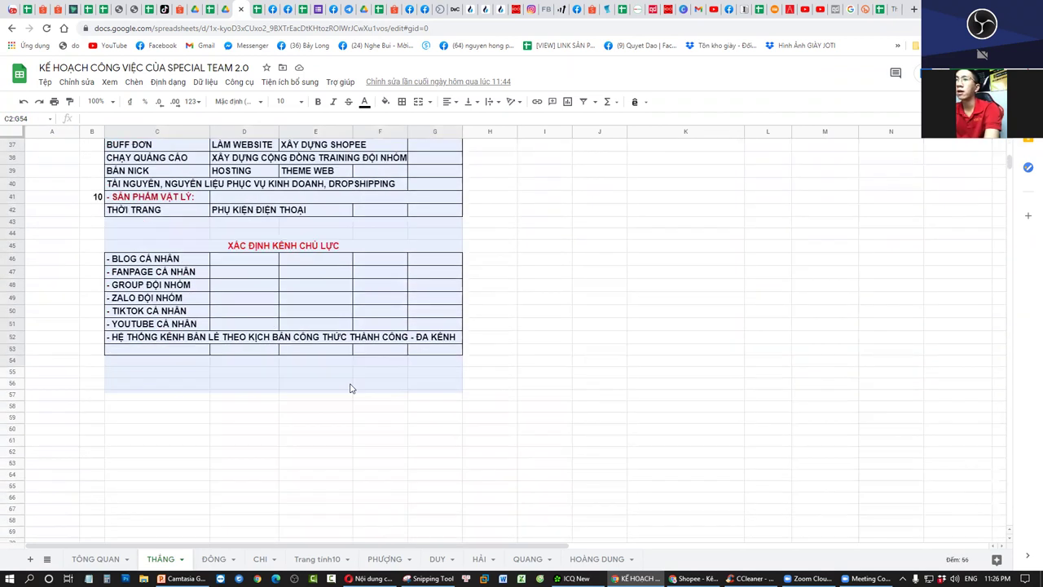
pyautogui.scroll(3, 534, 449)
pyautogui.scroll(5, 533, 448)
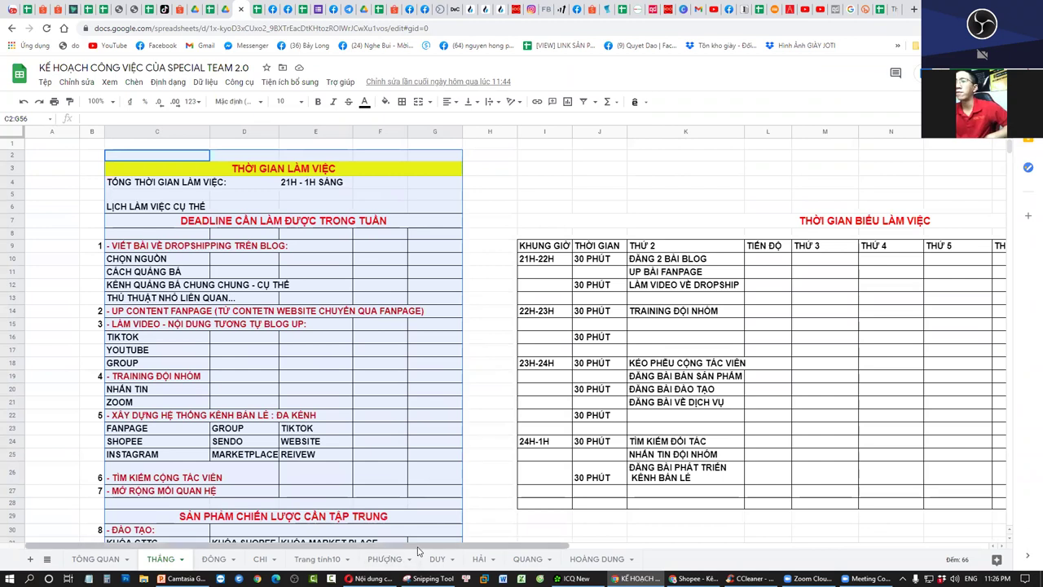
# Select H5:S33 to review the THỜI GIAN BIỂU LÀM VIỆC timetable, and clear the selection
pyautogui.moveTo(422, 550); pyautogui.dragTo(588, 550)
pyautogui.moveTo(236, 194); pyautogui.dragTo(1002, 517)
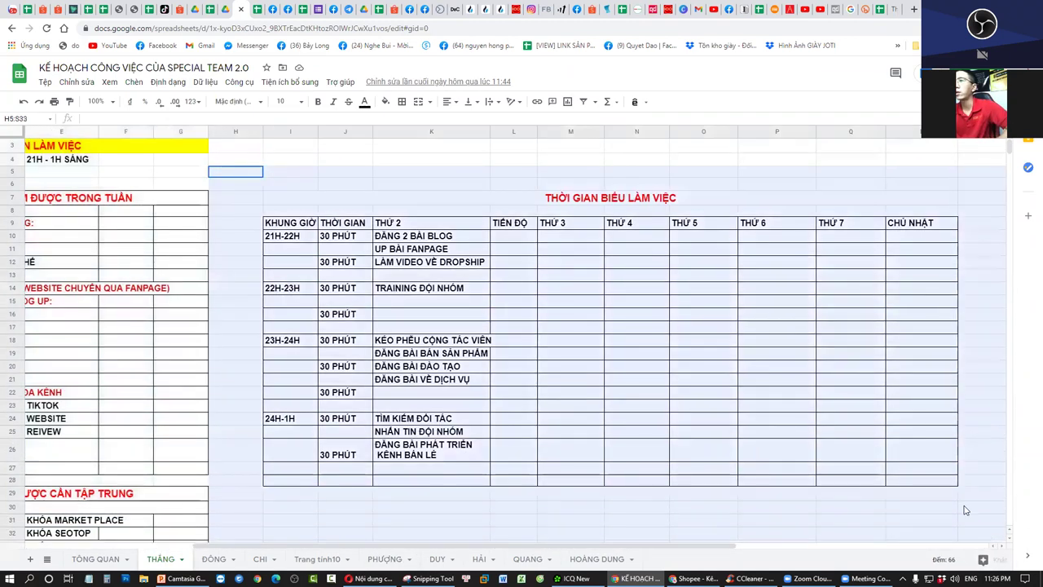
pyautogui.click(689, 380)
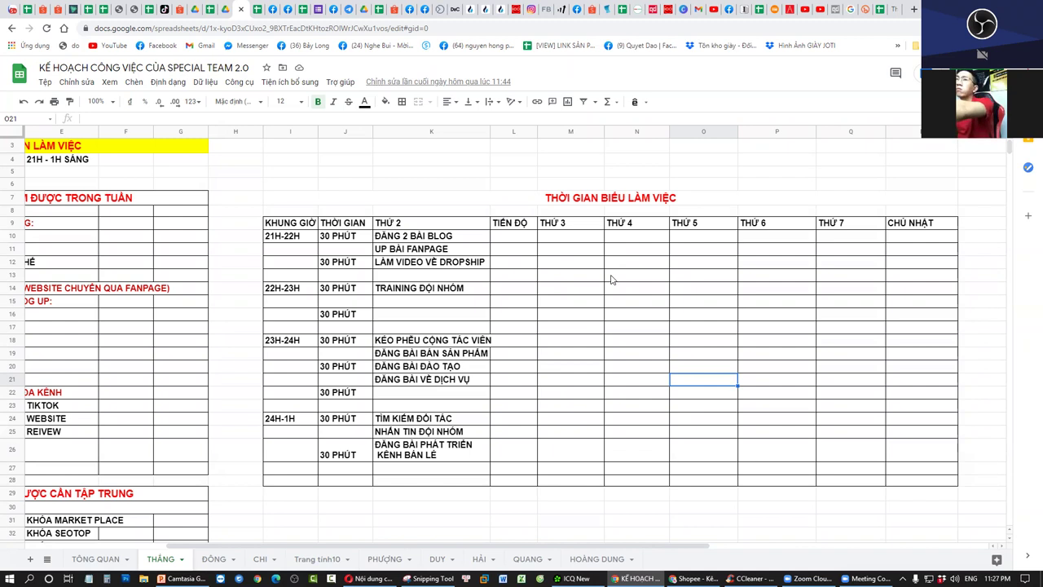
# Insert checkboxes in the timetable's TIẾN ĐỘ column from L10 down to L26
pyautogui.click(515, 238)
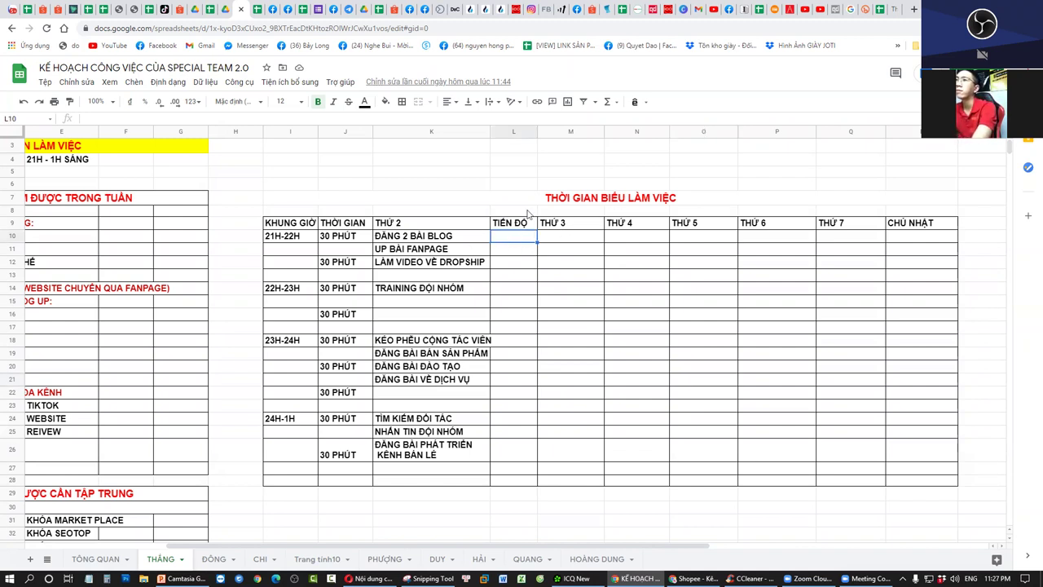
pyautogui.click(163, 83)
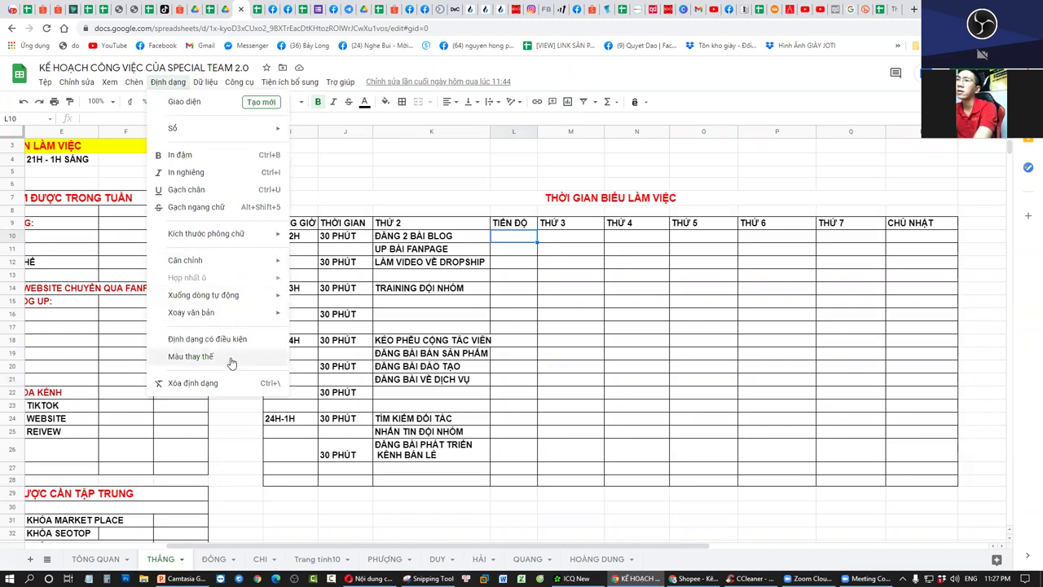
pyautogui.moveTo(134, 85)
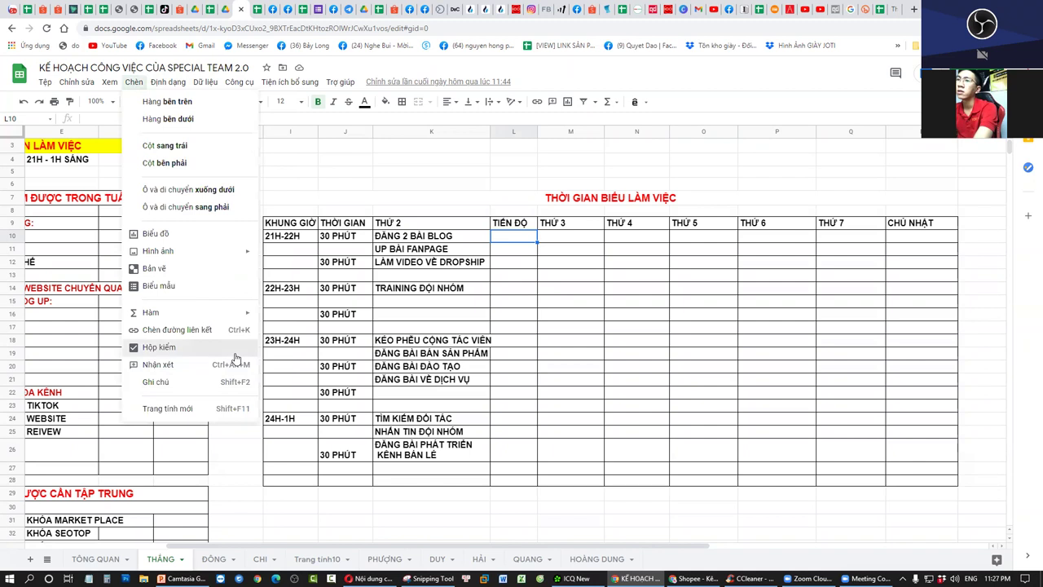
pyautogui.click(158, 347)
pyautogui.moveTo(536, 241); pyautogui.dragTo(531, 462)
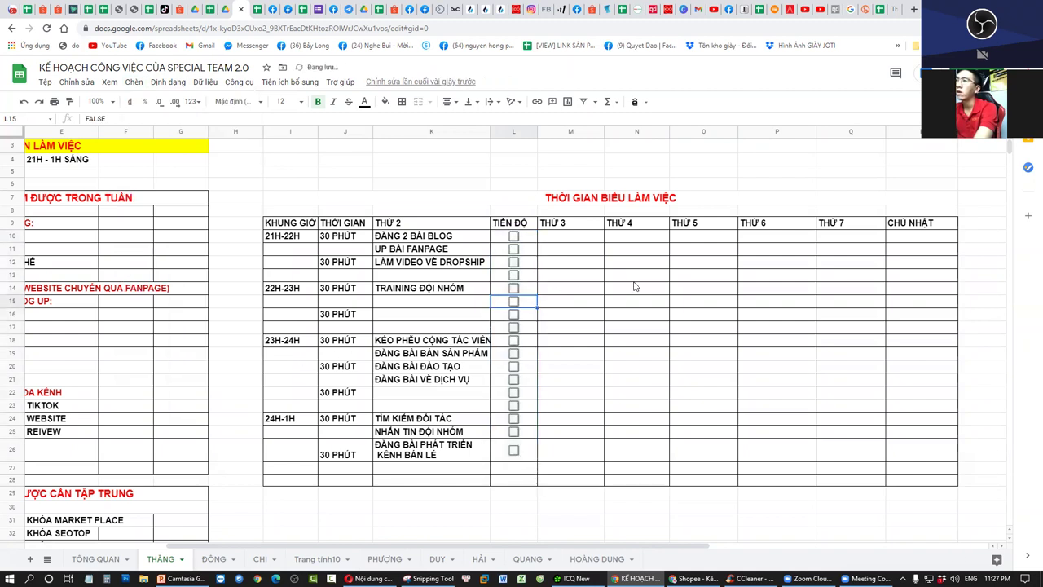
# Tick the TIẾN ĐỘ checkboxes in L10, L11, L12, L14 and L17, zoom the sheet to 150%, and review the tasks beside them
pyautogui.click(514, 237)
pyautogui.click(570, 325)
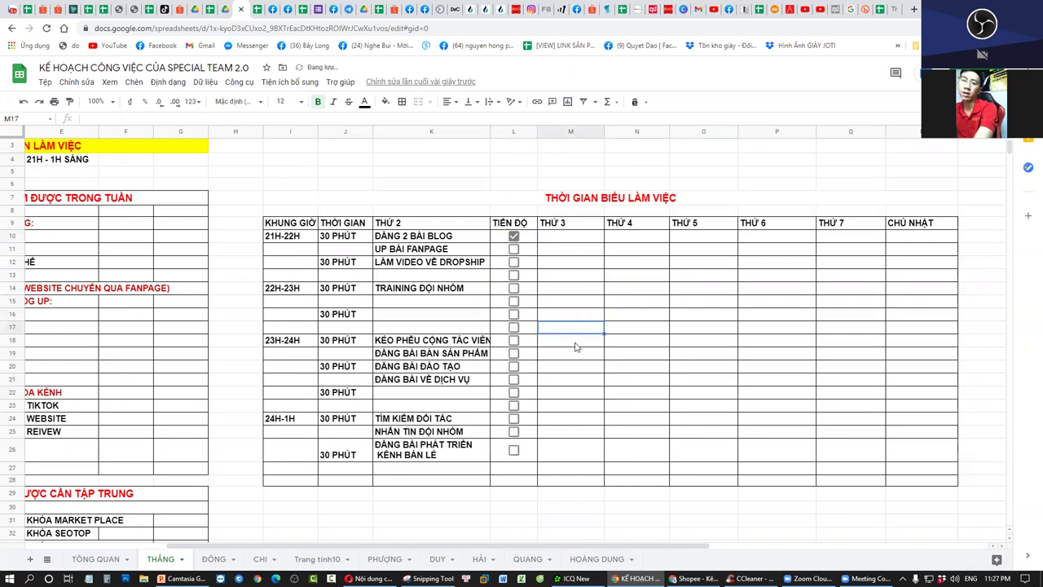
pyautogui.click(96, 101)
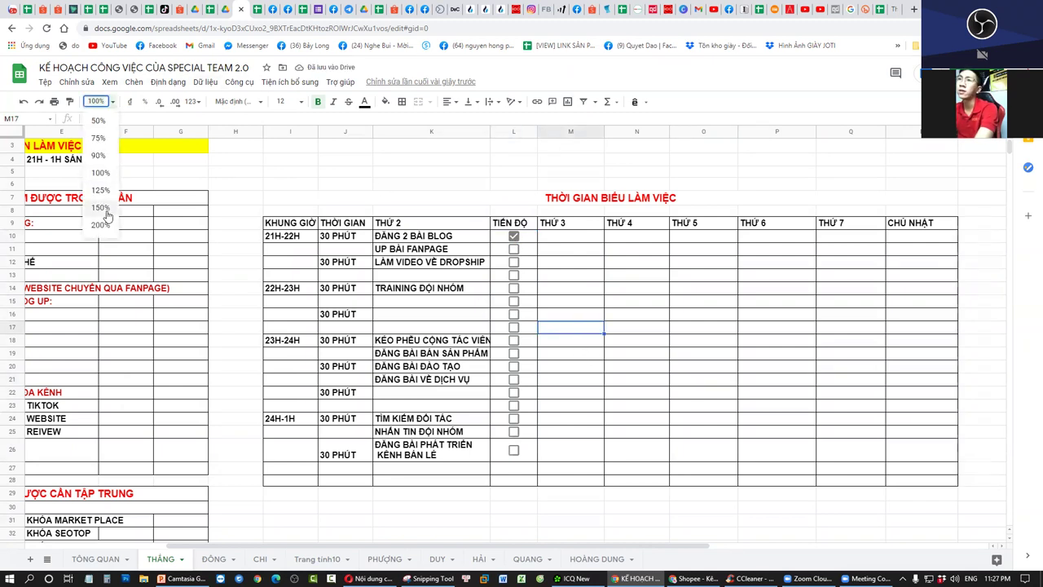
pyautogui.click(97, 210)
pyautogui.scroll(-3, 734, 375)
pyautogui.click(771, 194)
pyautogui.click(772, 213)
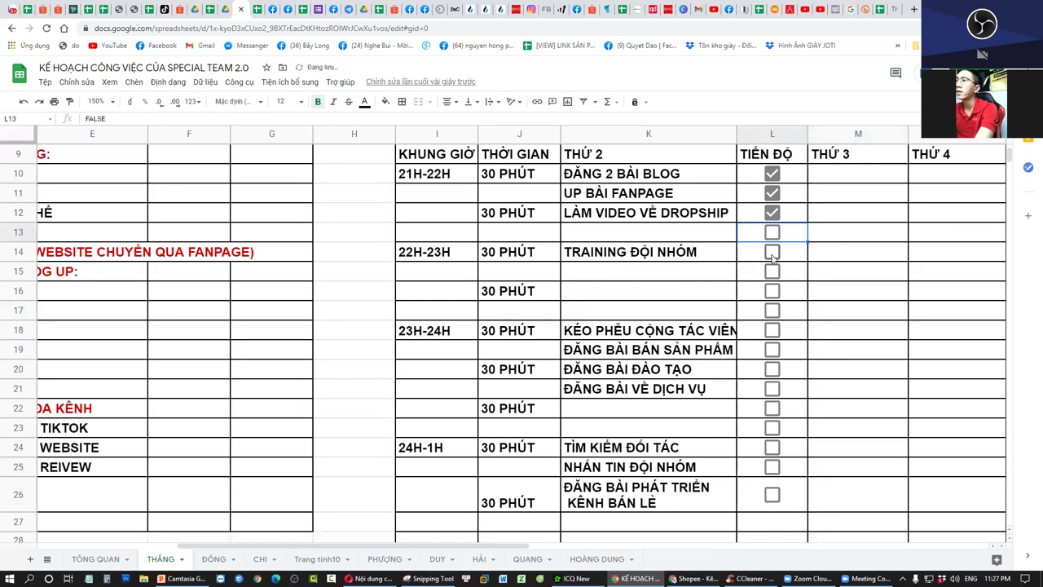
pyautogui.click(772, 252)
pyautogui.click(772, 315)
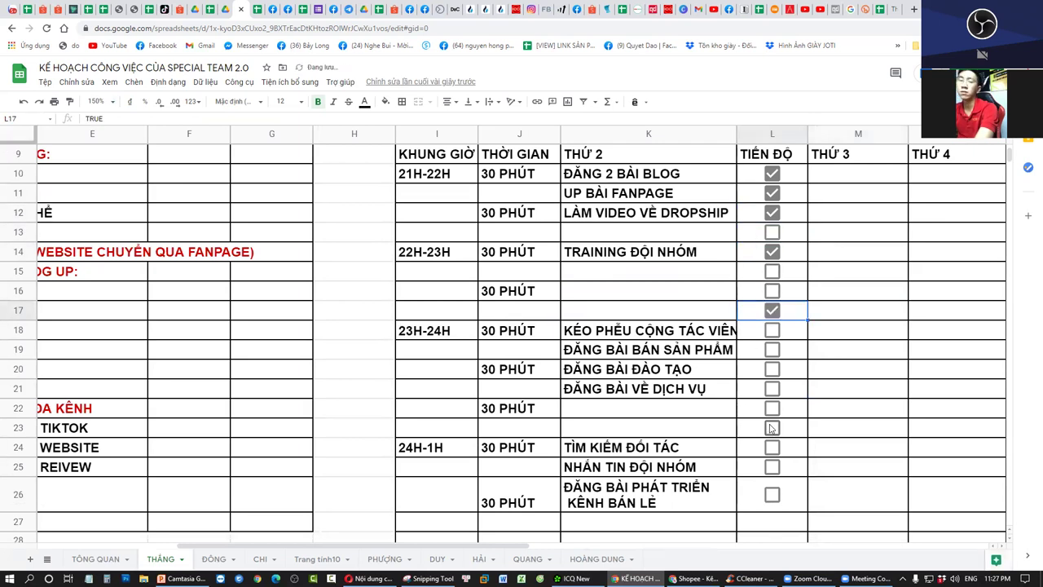
pyautogui.click(656, 334)
pyautogui.moveTo(675, 188); pyautogui.dragTo(865, 443)
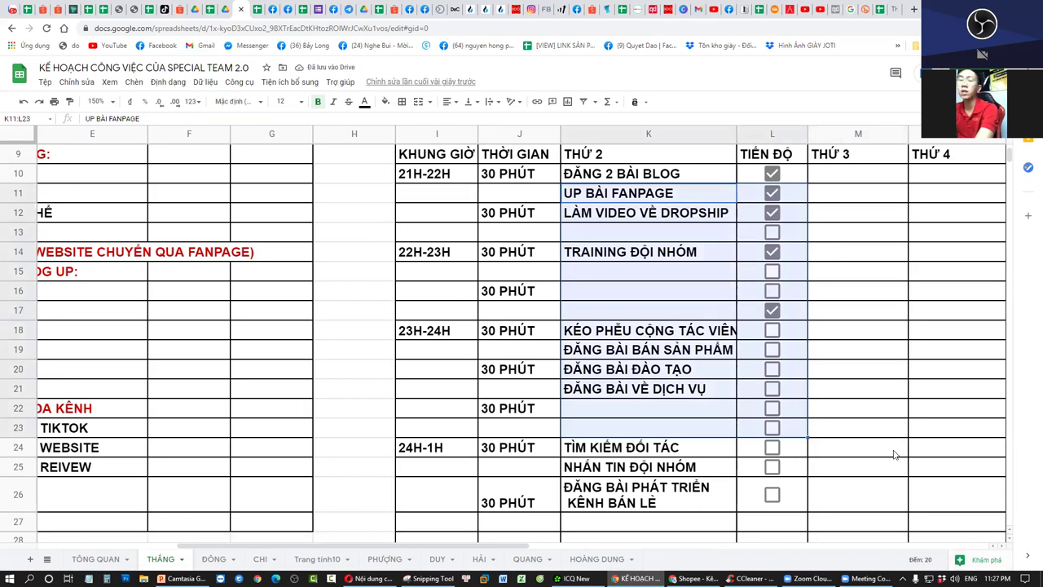
pyautogui.click(894, 455)
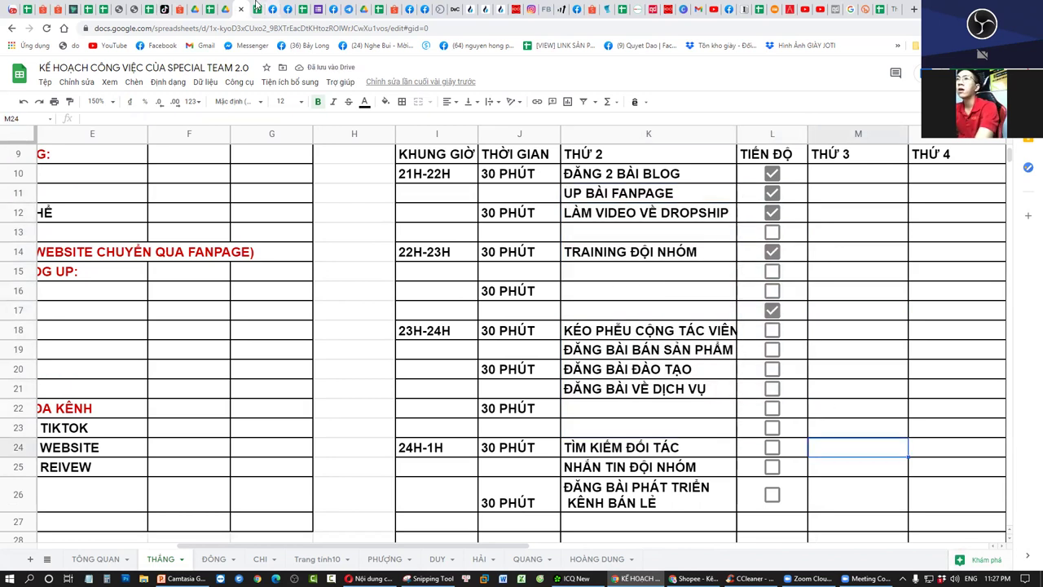
# Switch to the untitled price list and total the GIÁ CẢ values in E25 with a SUM formula over E4:E24
pyautogui.click(257, 9)
pyautogui.click(548, 437)
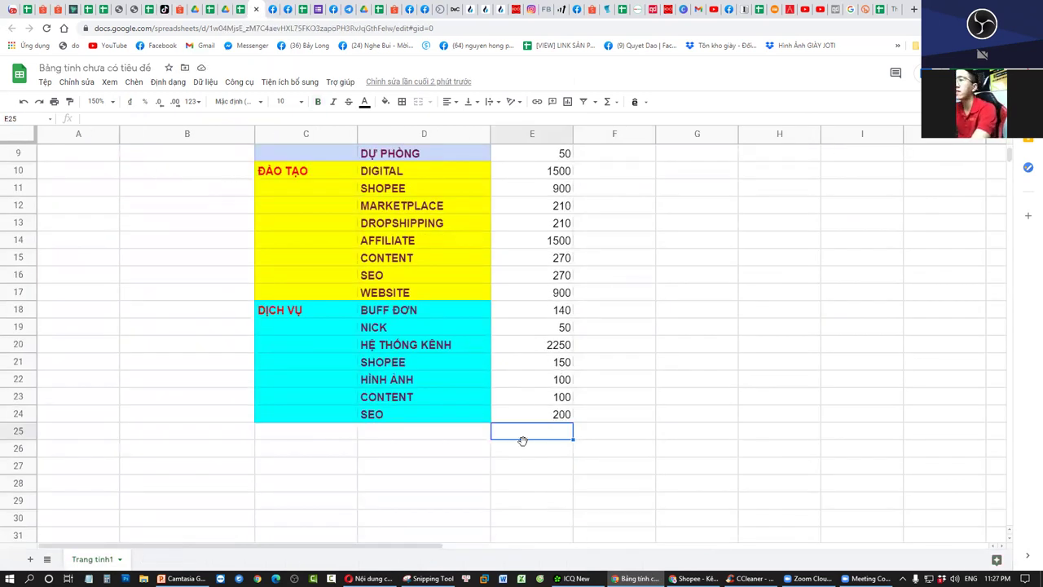
pyautogui.write('=S8')
pyautogui.press('BackSpace')
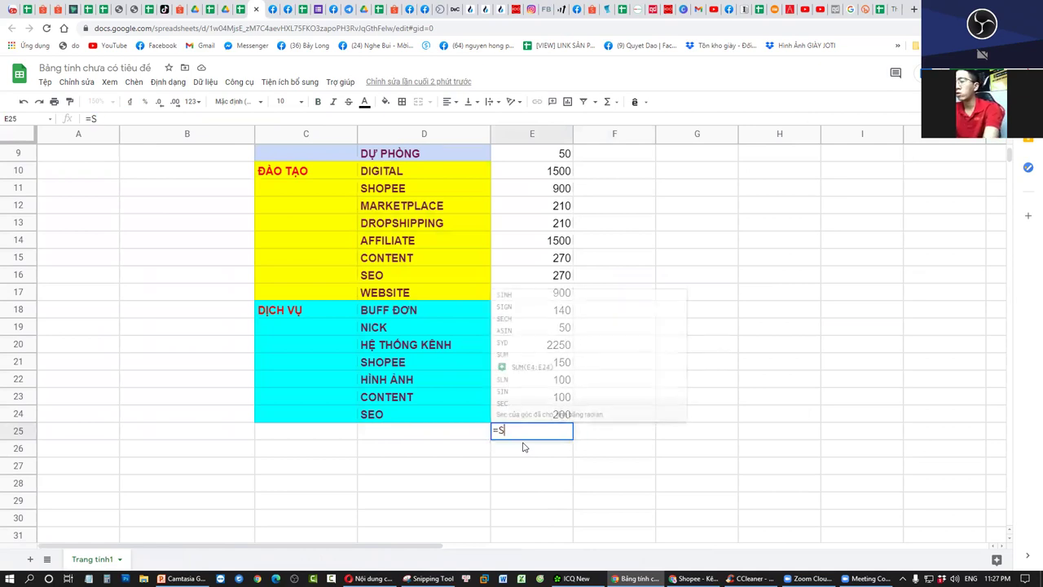
pyautogui.write('um')
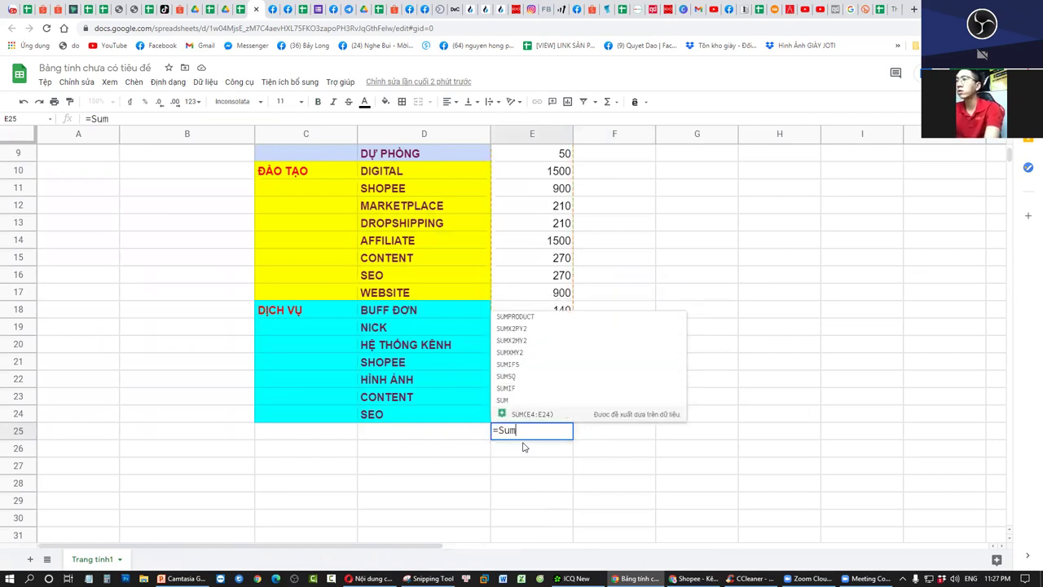
pyautogui.write('(')
pyautogui.scroll(4, 581, 302)
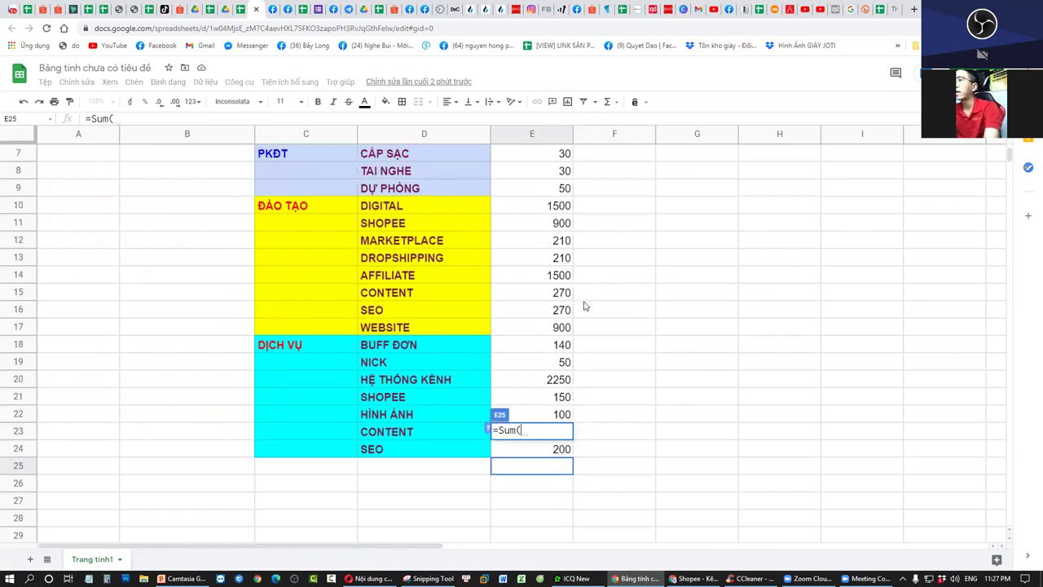
pyautogui.moveTo(558, 213); pyautogui.dragTo(561, 290)
pyautogui.moveTo(562, 326); pyautogui.dragTo(557, 448)
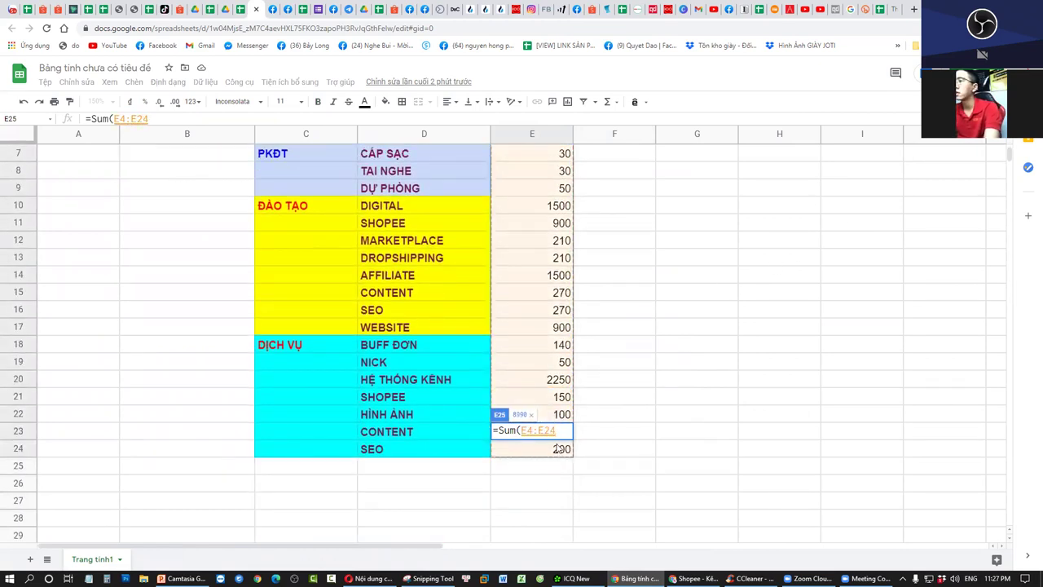
pyautogui.press('Return')
# Make the price total in E25 bold
pyautogui.click(550, 468)
pyautogui.hotkey('ctrl', 'b')
pyautogui.click(611, 483)
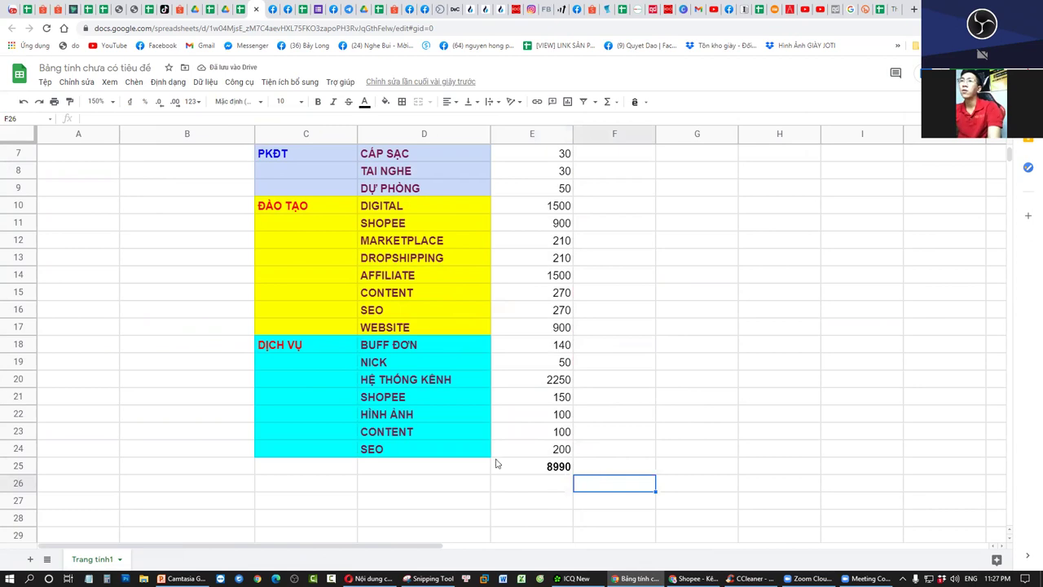
# Look over the price list from top to bottom and inspect the total's formula in E25
pyautogui.scroll(3, 290, 205)
pyautogui.scroll(-4, 521, 342)
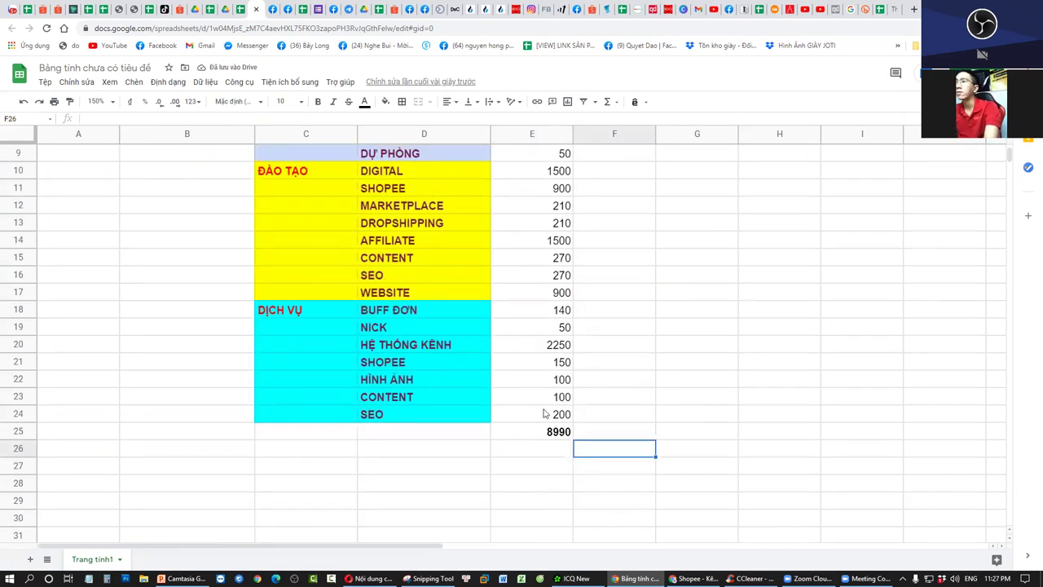
pyautogui.scroll(1, 554, 432)
pyautogui.scroll(-2, 593, 481)
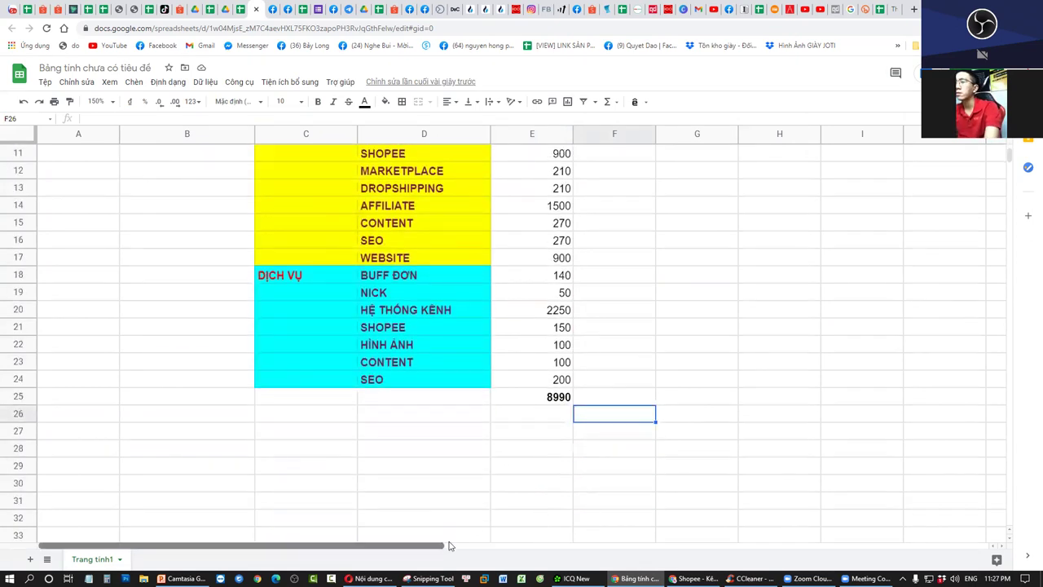
pyautogui.moveTo(452, 546); pyautogui.dragTo(574, 545)
pyautogui.click(351, 399)
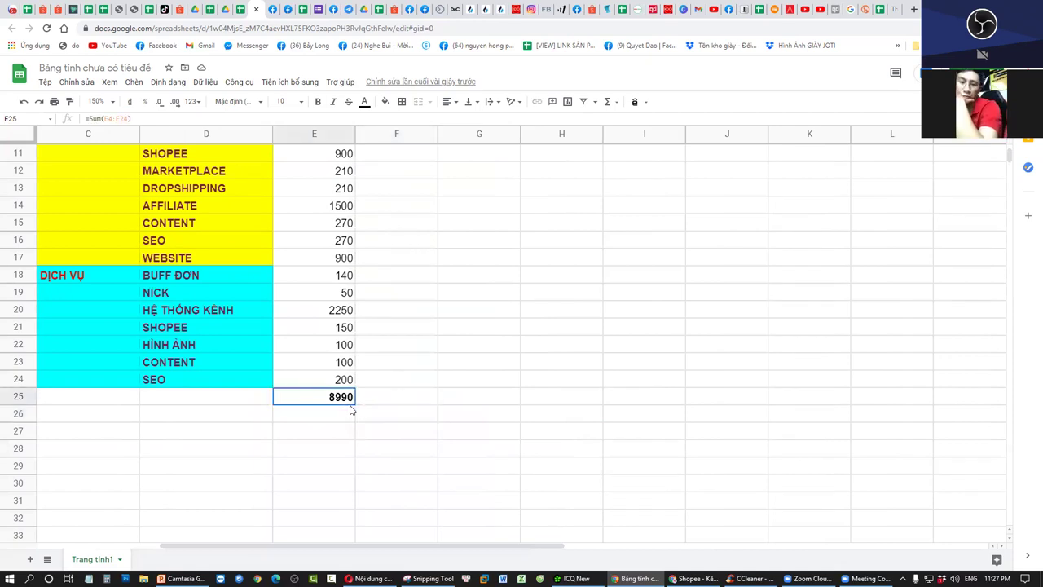
pyautogui.scroll(3, 345, 422)
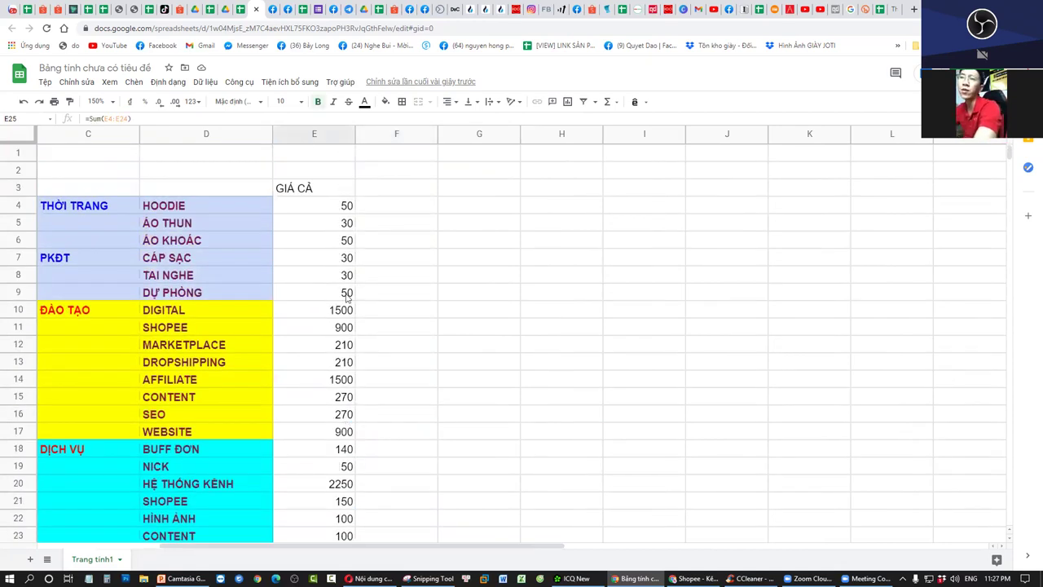
# Review the GIÁ CẢ values by selecting the column and the THỜI TRANG and PKĐT prices in E4:E9
pyautogui.moveTo(338, 205); pyautogui.dragTo(342, 544)
pyautogui.moveTo(412, 362); pyautogui.dragTo(412, 347)
pyautogui.moveTo(325, 170); pyautogui.dragTo(349, 259)
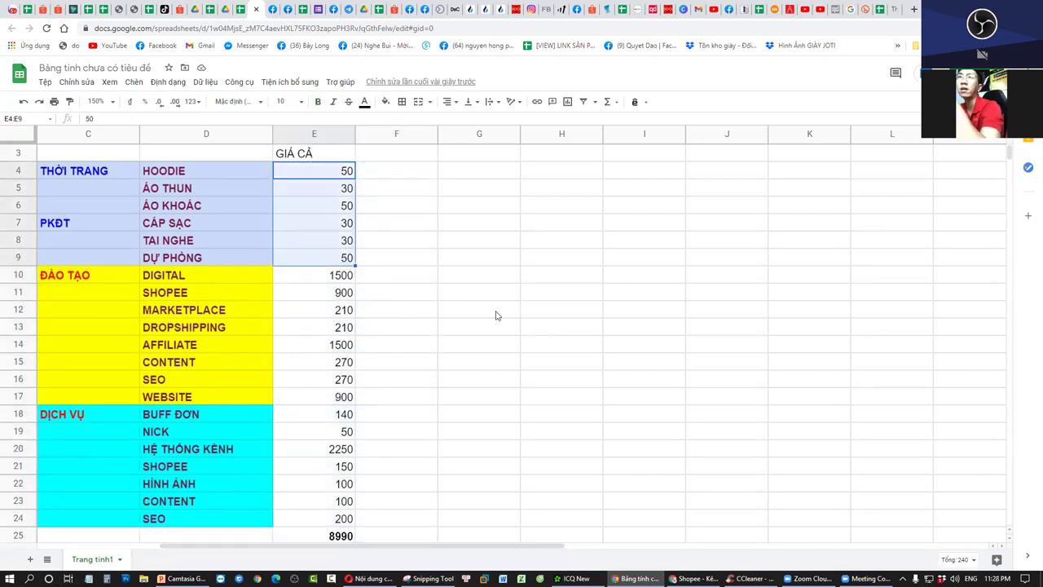
pyautogui.click(488, 187)
pyautogui.scroll(1, 503, 337)
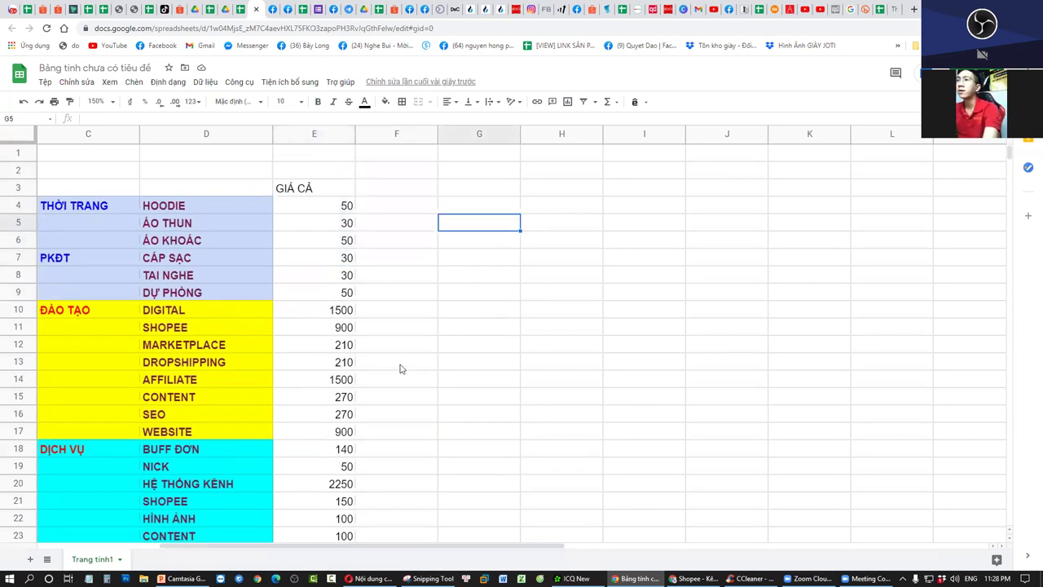
pyautogui.scroll(-7, 400, 368)
pyautogui.scroll(7, 379, 378)
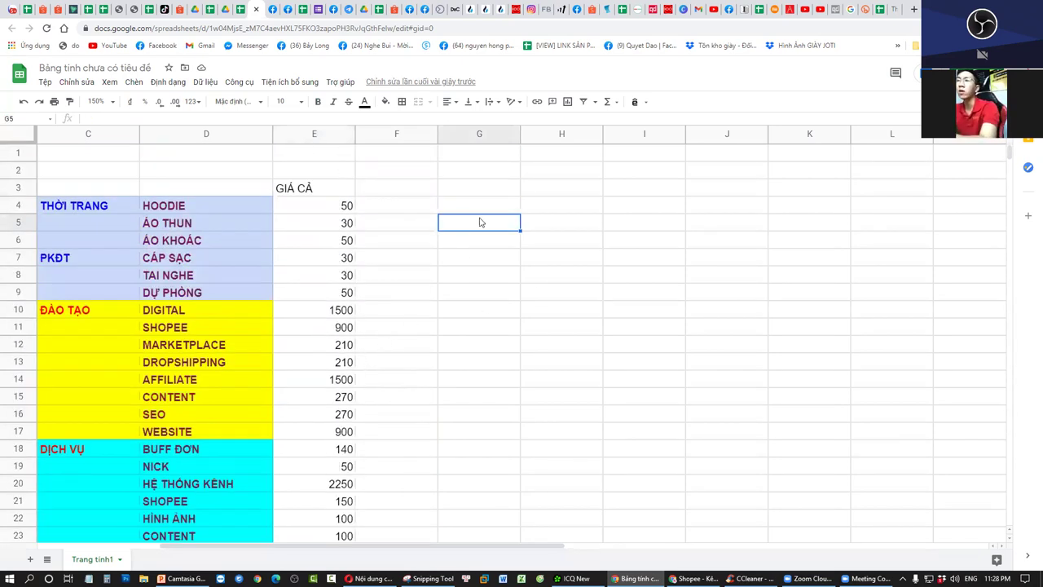
# Add the label TARGET in cell H3 of the price list
pyautogui.click(546, 189)
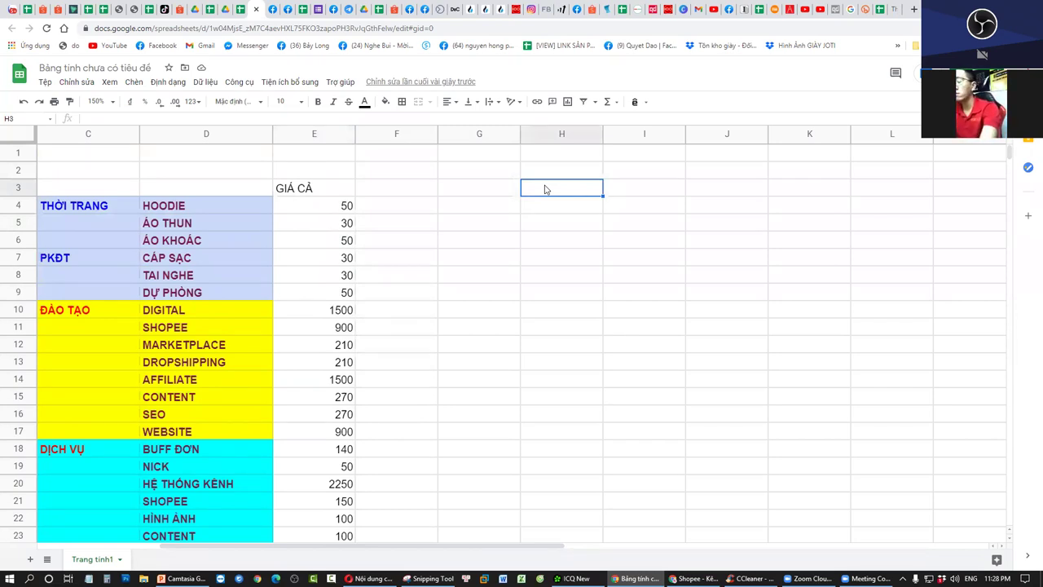
pyautogui.write('ta')
pyautogui.press('BackSpace')
pyautogui.press('BackSpace')
pyautogui.write('TA')
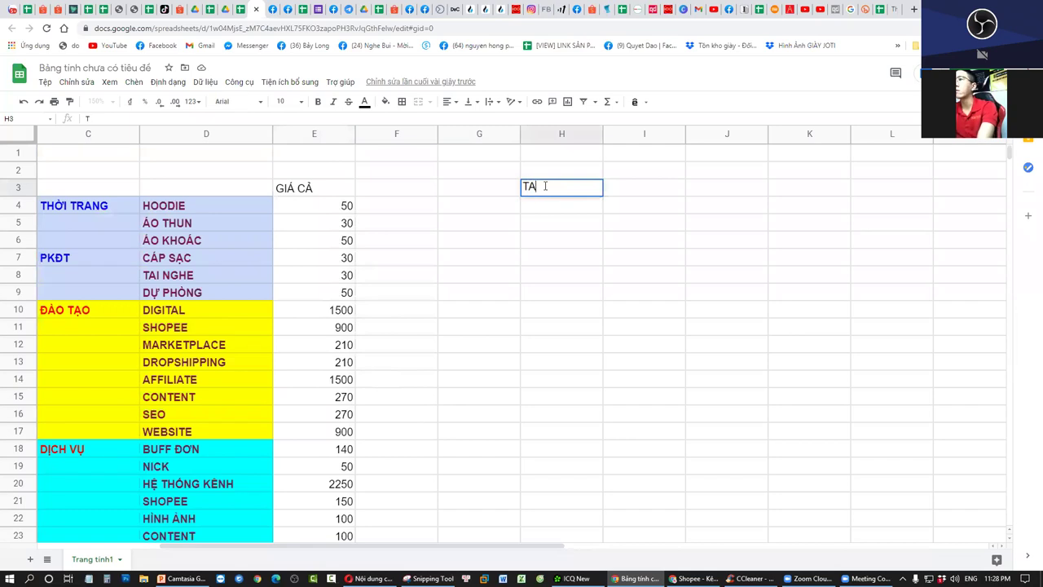
pyautogui.write('RGET')
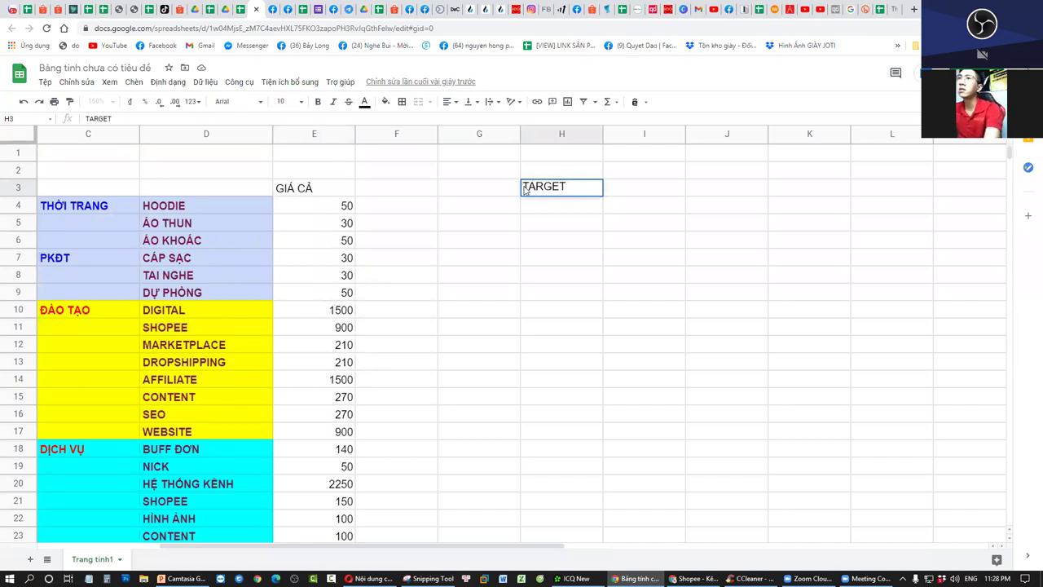
pyautogui.click(331, 326)
# Switch to the team's work plan and review the weekly deadlines, strategic products and main channels at 100% zoom
pyautogui.click(241, 9)
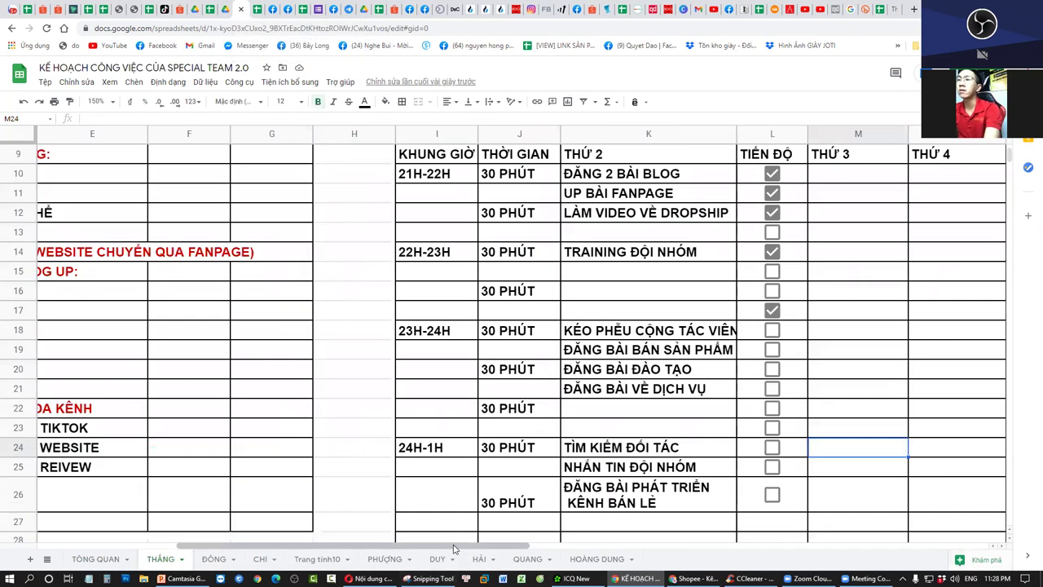
pyautogui.moveTo(454, 549); pyautogui.dragTo(314, 549)
pyautogui.scroll(2, 204, 325)
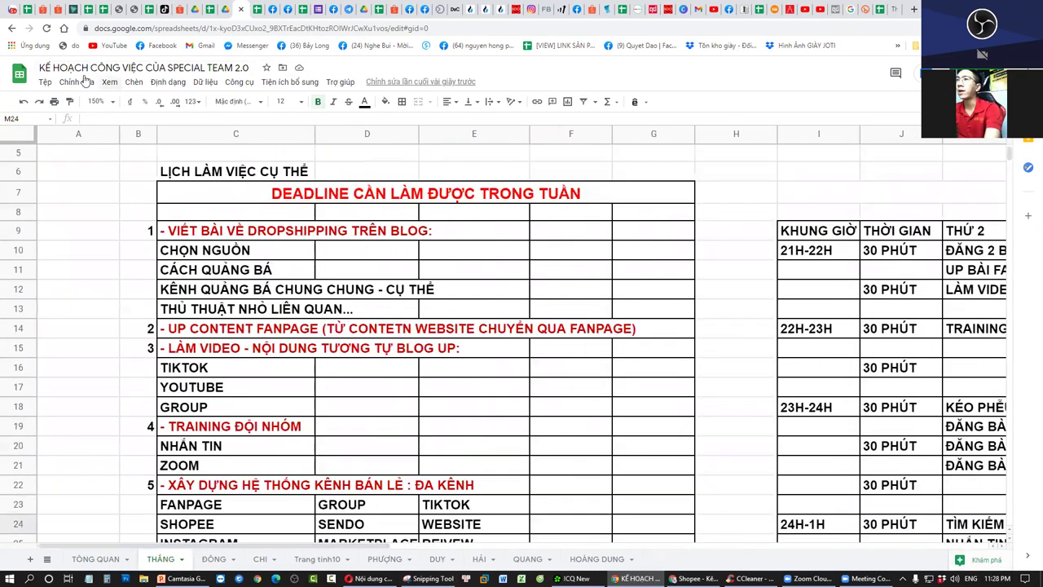
pyautogui.click(96, 101)
pyautogui.click(99, 175)
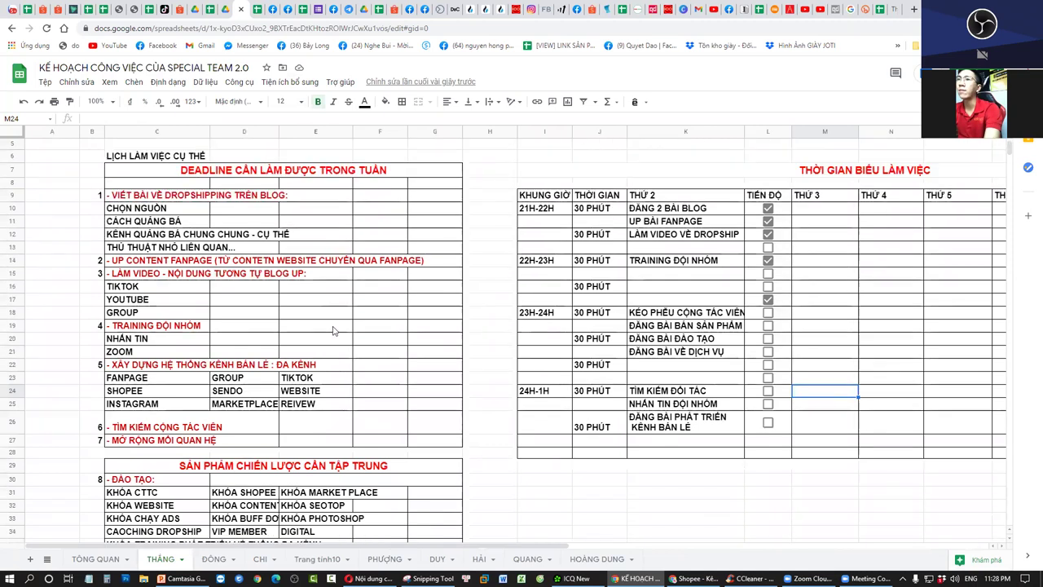
pyautogui.scroll(2, 333, 330)
pyautogui.moveTo(122, 185); pyautogui.dragTo(436, 355)
pyautogui.scroll(-2, 436, 355)
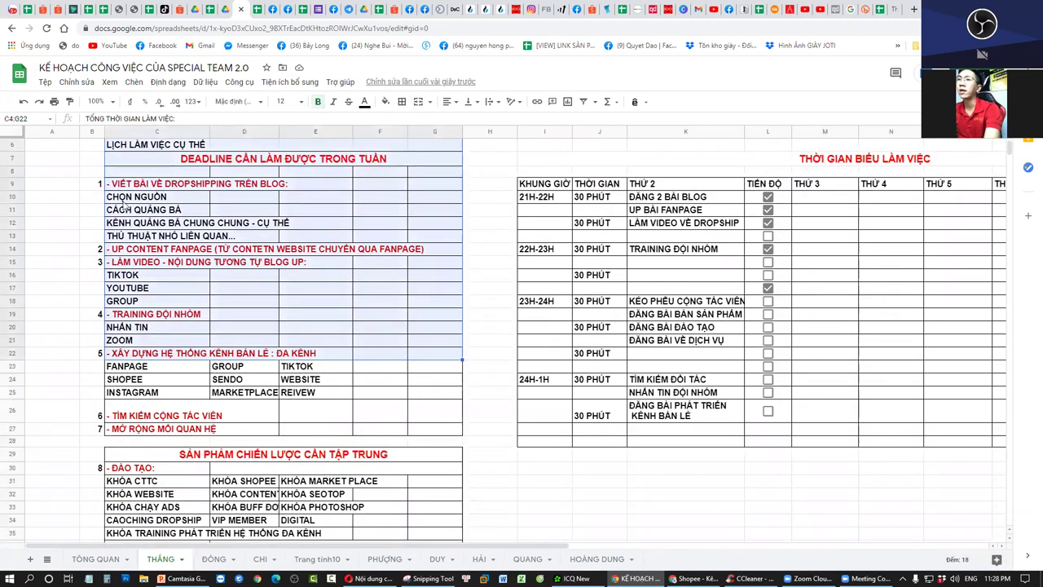
pyautogui.scroll(-2, 205, 248)
pyautogui.scroll(3, 283, 328)
pyautogui.scroll(-4, 293, 358)
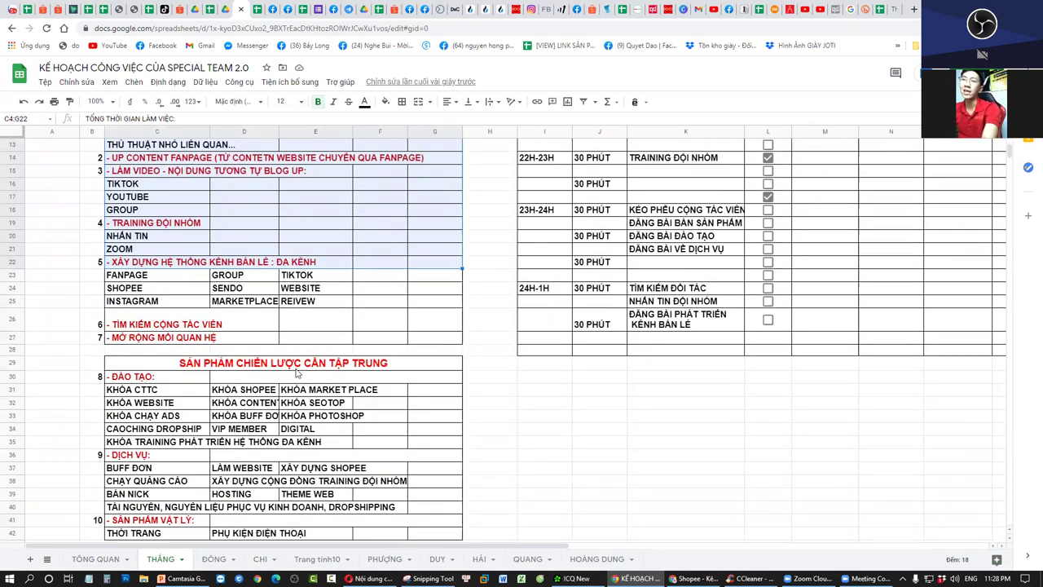
pyautogui.scroll(-5, 297, 373)
pyautogui.scroll(2, 318, 374)
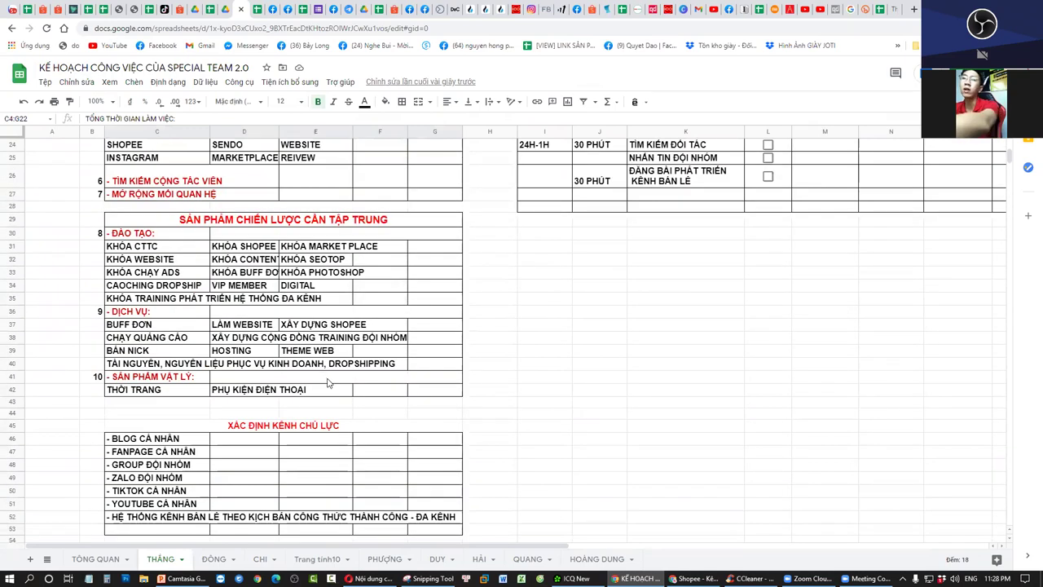
# Return to the untitled price list and enter 5000 as the target value in I3
pyautogui.click(250, 9)
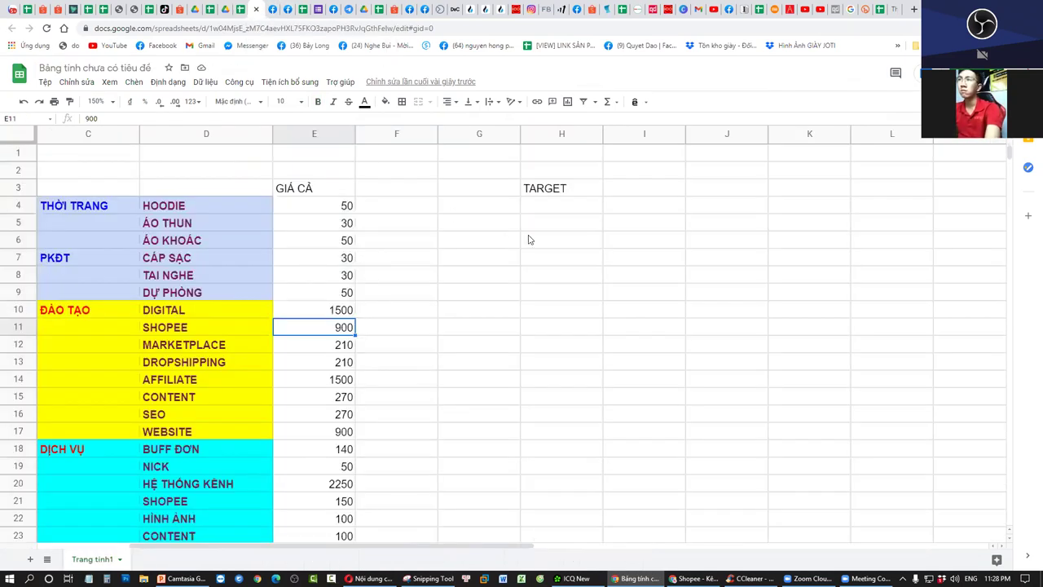
pyautogui.click(617, 193)
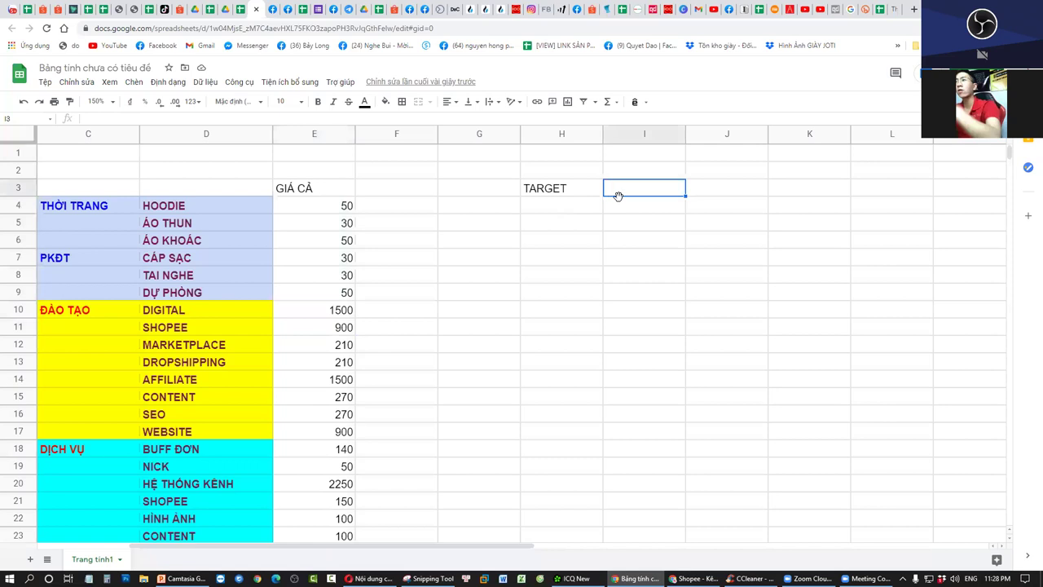
pyautogui.write('5000')
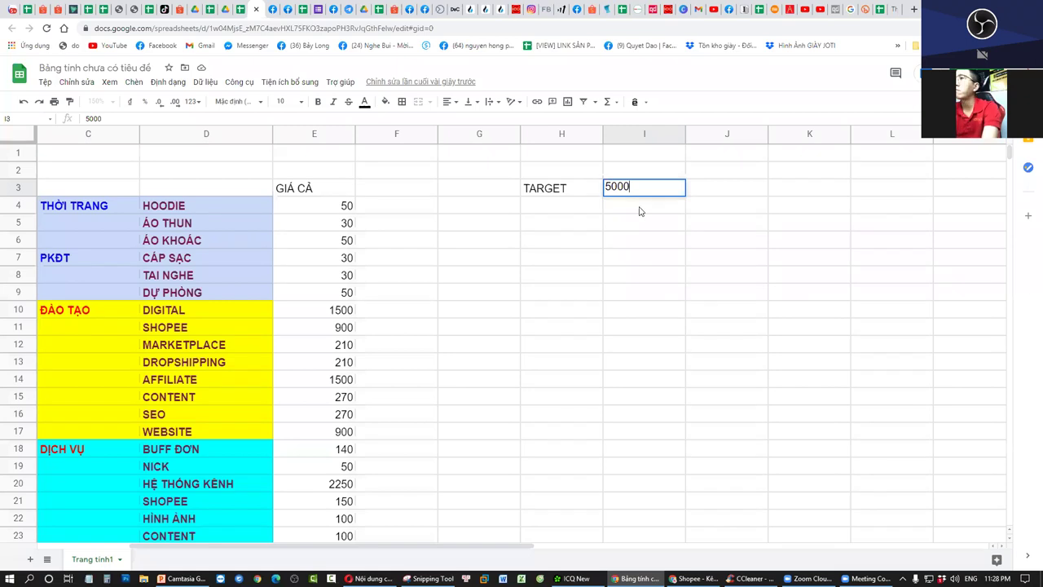
pyautogui.click(715, 248)
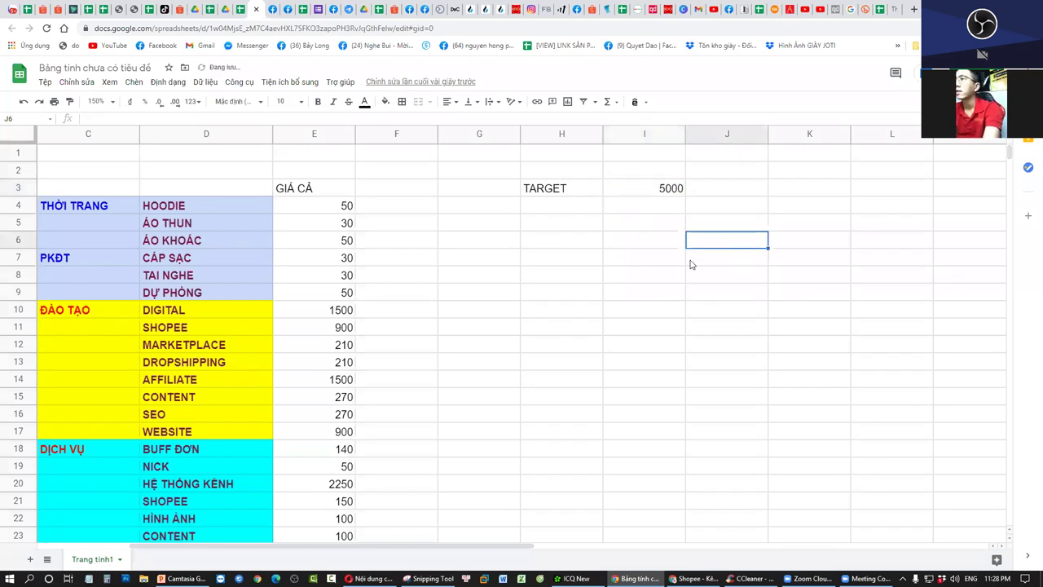
# Merge cells F4:F9 beside the THỜI TRANG and PKĐT prices
pyautogui.scroll(-1, 273, 273)
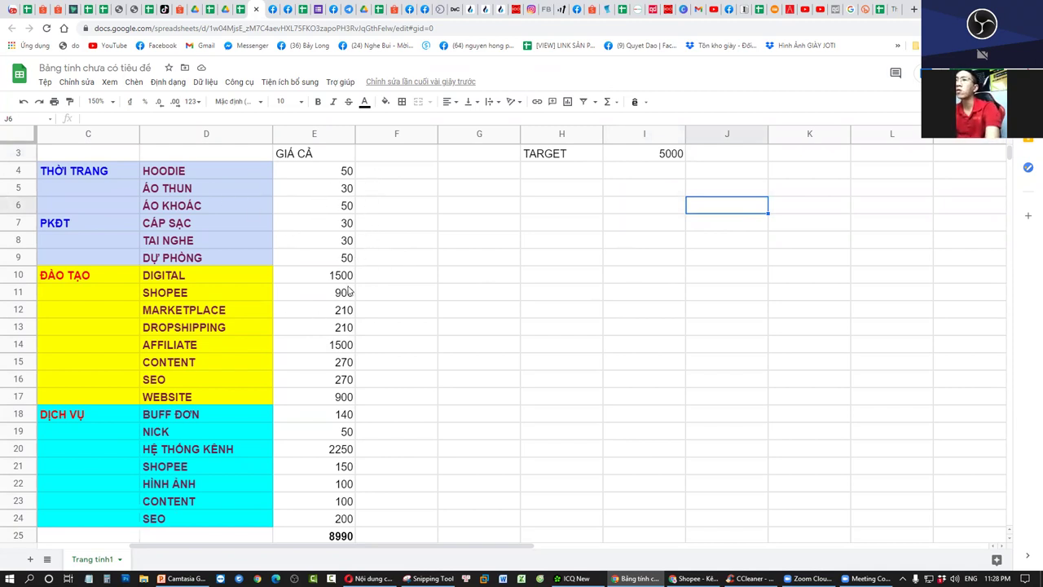
pyautogui.scroll(-2, 351, 322)
pyautogui.moveTo(448, 541); pyautogui.dragTo(429, 541)
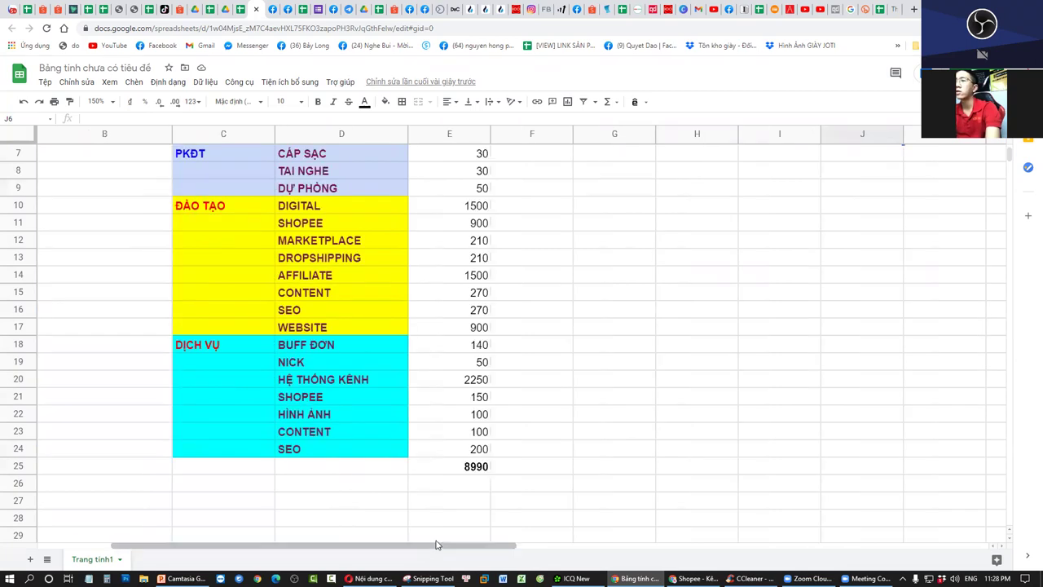
pyautogui.scroll(3, 601, 497)
pyautogui.moveTo(531, 210); pyautogui.dragTo(543, 291)
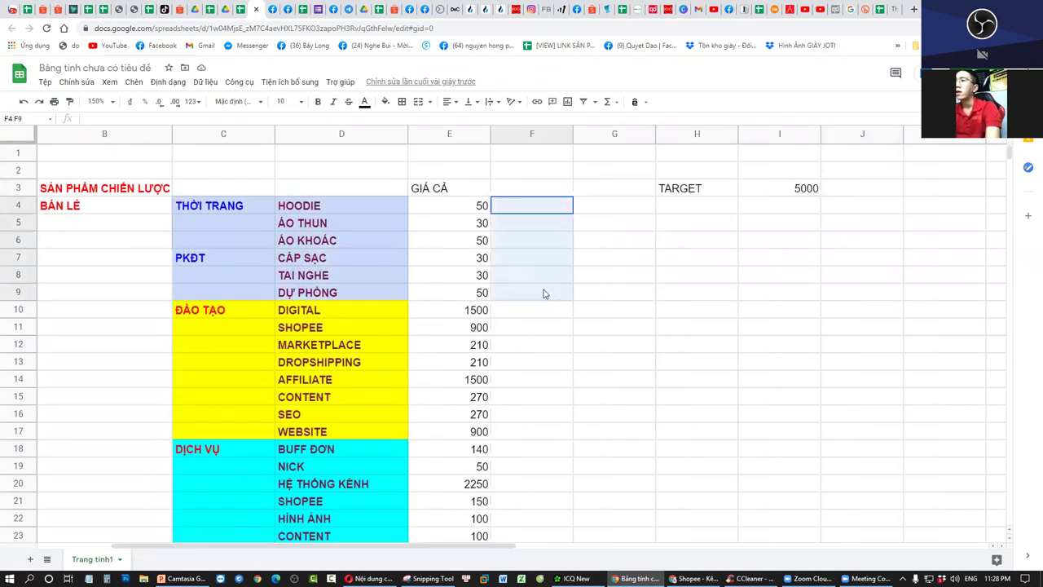
pyautogui.click(419, 102)
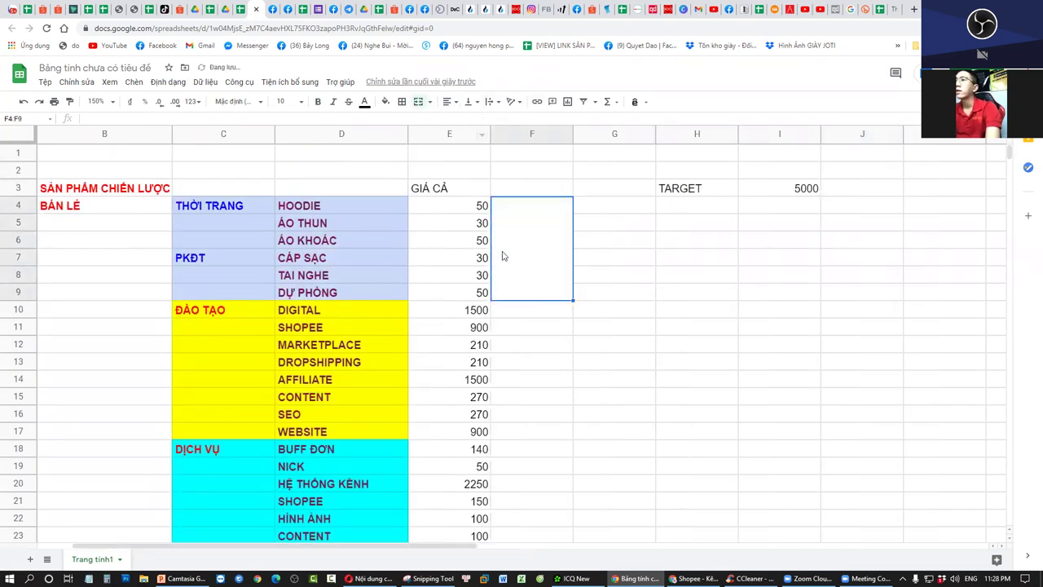
# Merge F10:F17 beside the ĐÀO TẠO prices and F18:F24 beside the DỊCH VỤ prices into one cell each
pyautogui.moveTo(530, 314); pyautogui.dragTo(528, 361)
pyautogui.moveTo(527, 400); pyautogui.dragTo(550, 433)
pyautogui.click(419, 102)
pyautogui.scroll(-1, 538, 432)
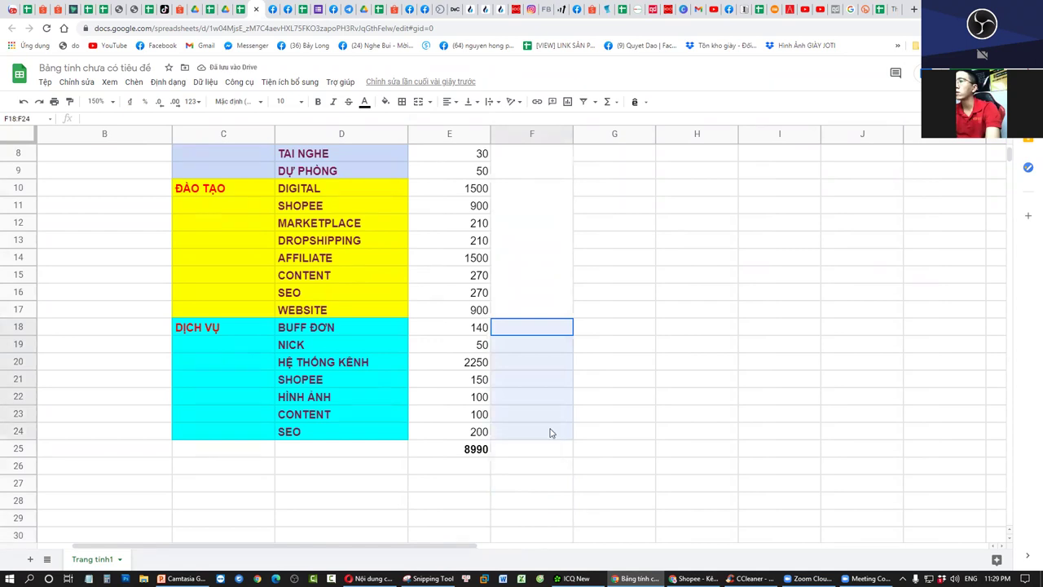
pyautogui.click(419, 102)
# Open the merged cell F4:F9 beside the THỜI TRANG and PKĐT prices for entry
pyautogui.scroll(2, 619, 335)
pyautogui.click(621, 327)
pyautogui.click(559, 256)
pyautogui.scroll(2, 565, 332)
pyautogui.moveTo(531, 205); pyautogui.dragTo(533, 277)
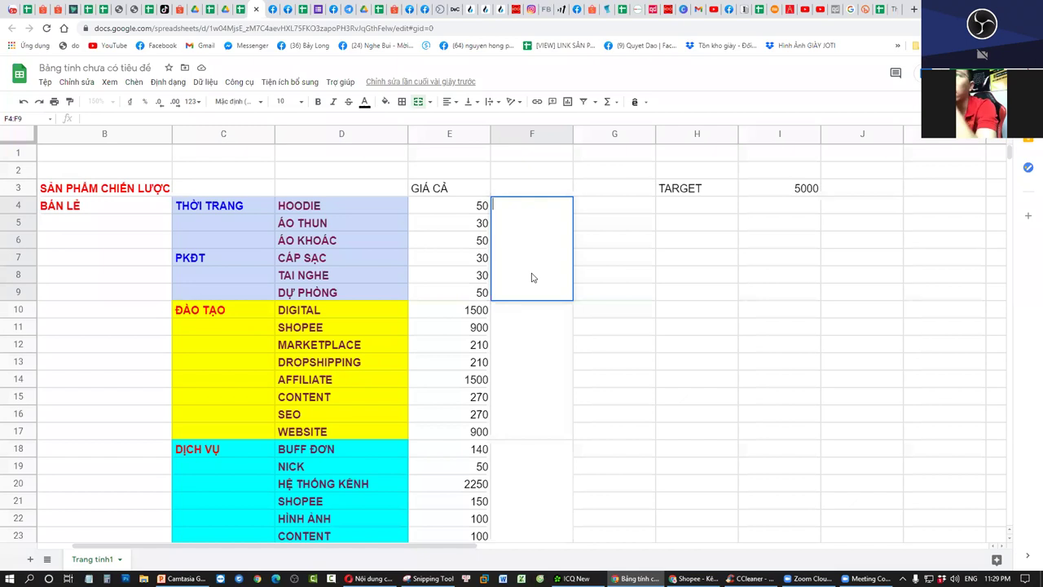
# Switch to the team's work plan and check its working hours, deadlines and strategic product groups again
pyautogui.click(240, 9)
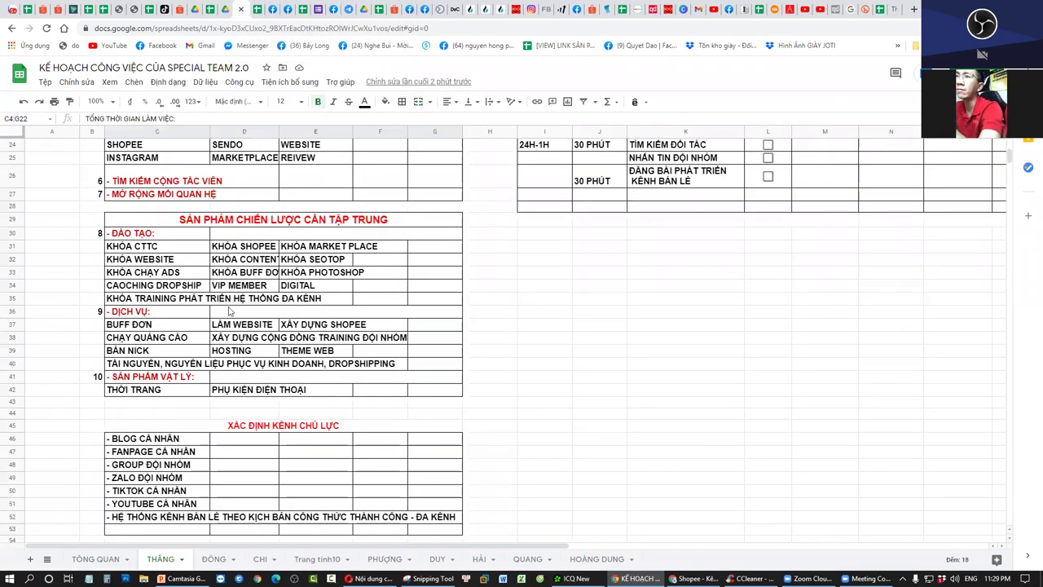
pyautogui.scroll(6, 229, 310)
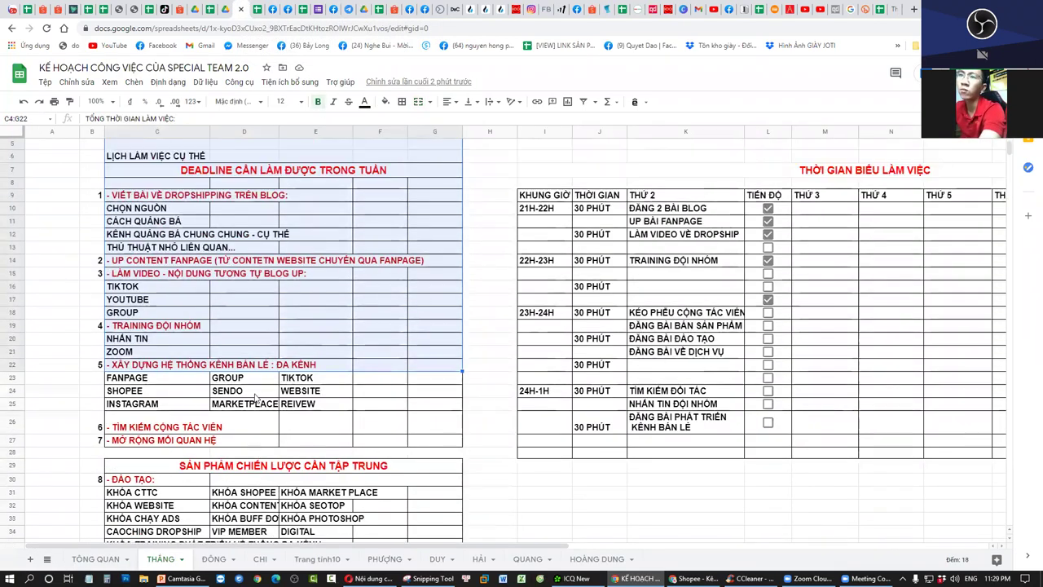
pyautogui.scroll(2, 256, 391)
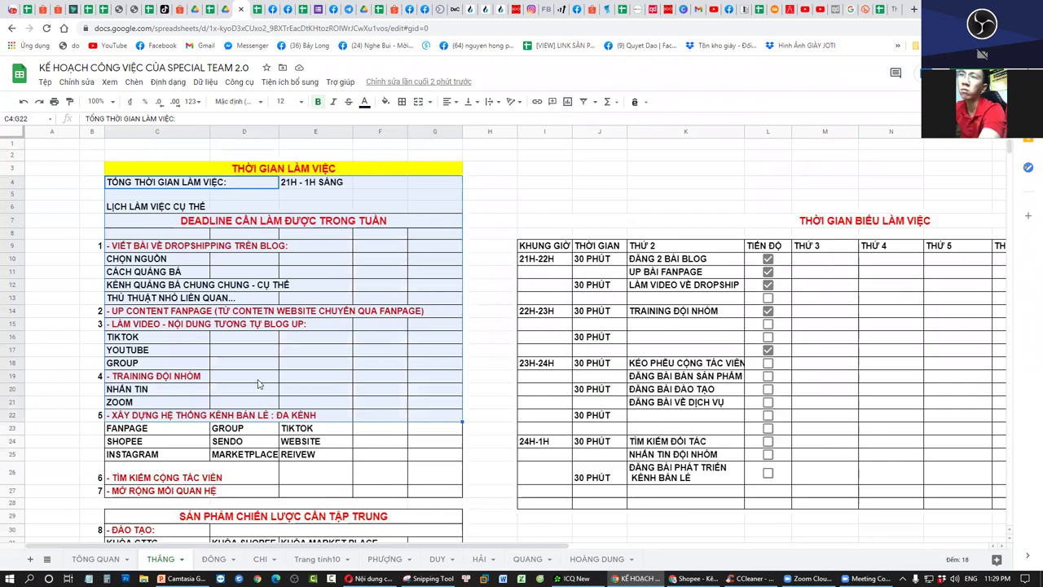
pyautogui.scroll(-4, 258, 383)
pyautogui.click(599, 350)
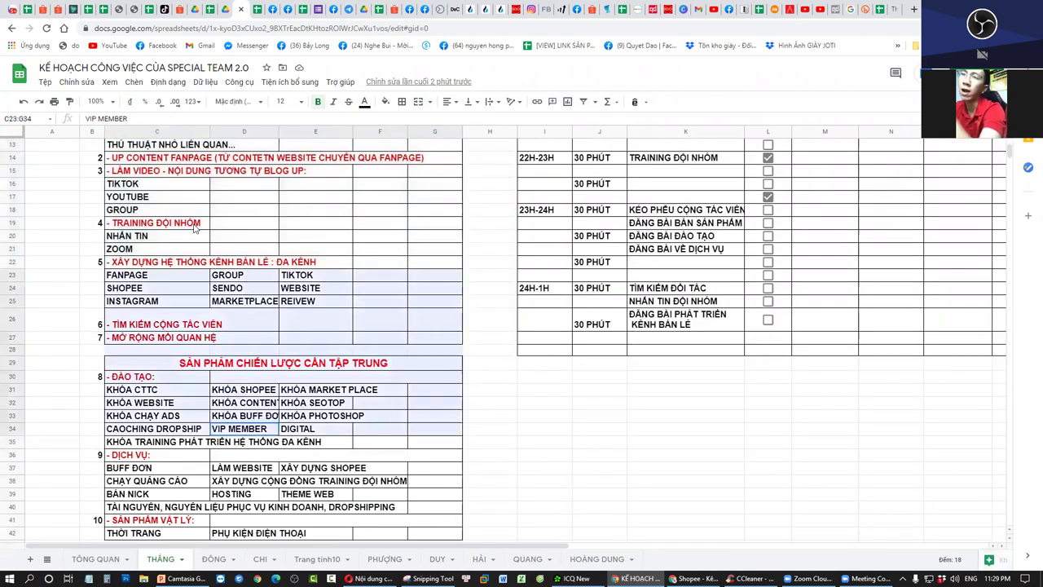
# Return to the price list and enter 2500 in the merged cell F4:F9 for the THỜI TRANG and PKĐT group
pyautogui.click(259, 8)
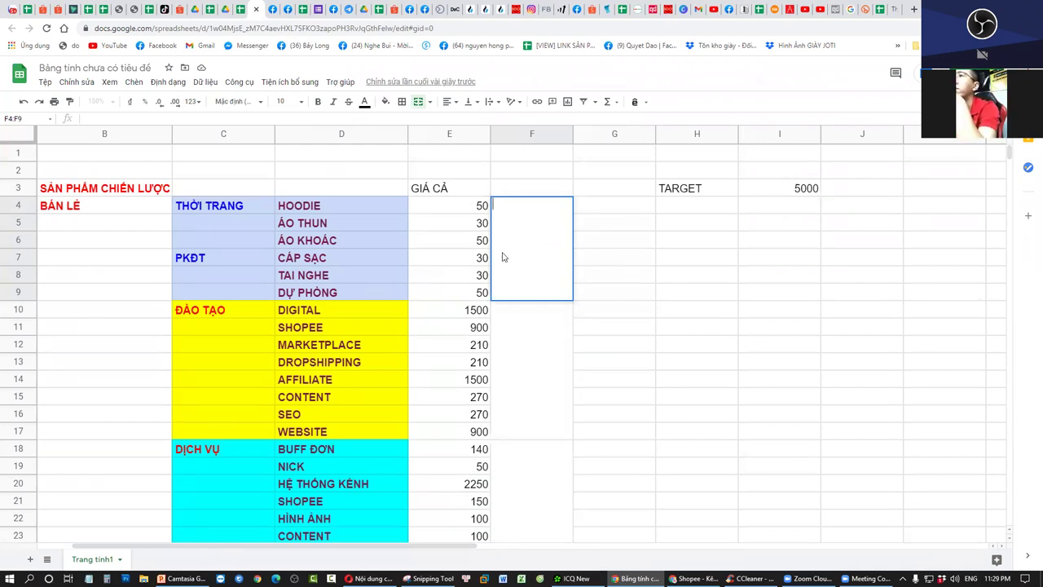
pyautogui.write('20')
pyautogui.press('BackSpace')
pyautogui.press('BackSpace')
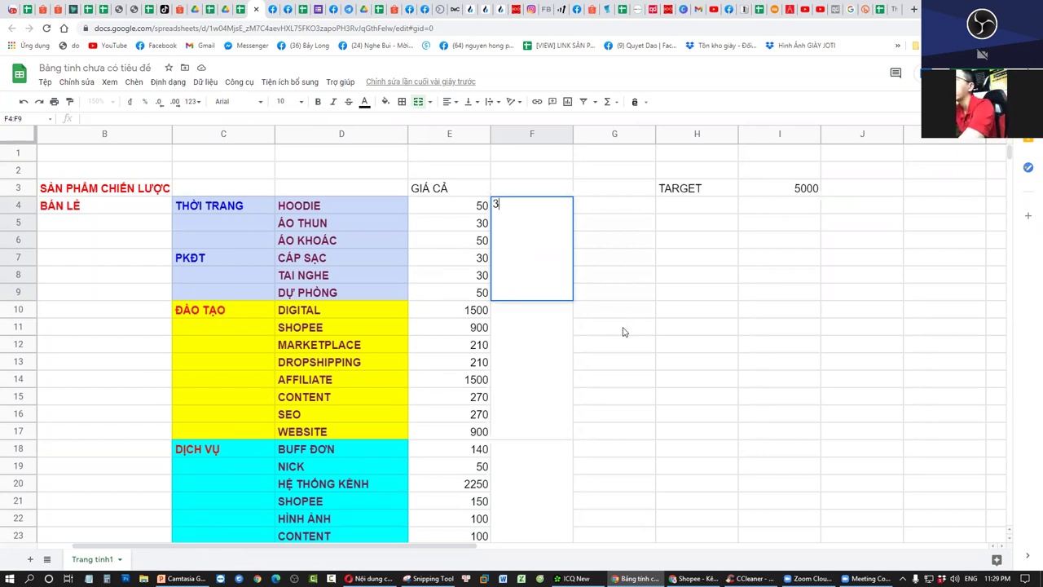
pyautogui.write('2500')
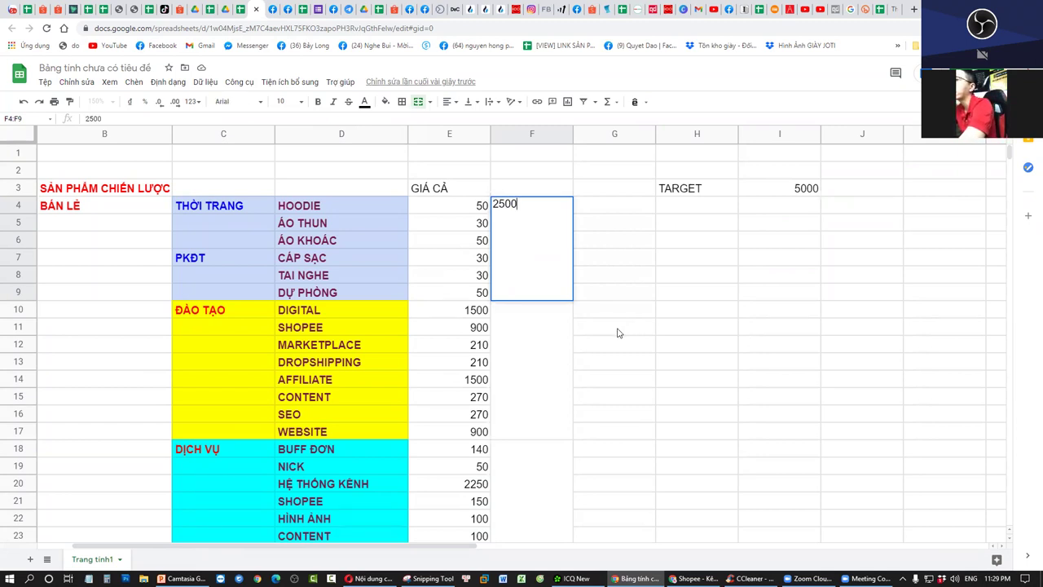
pyautogui.click(526, 363)
# Enter 1250 in the merged cell F10:F17 for ĐÀO TẠO and 1250 in F18:F24 for DỊCH VỤ
pyautogui.scroll(-2, 534, 452)
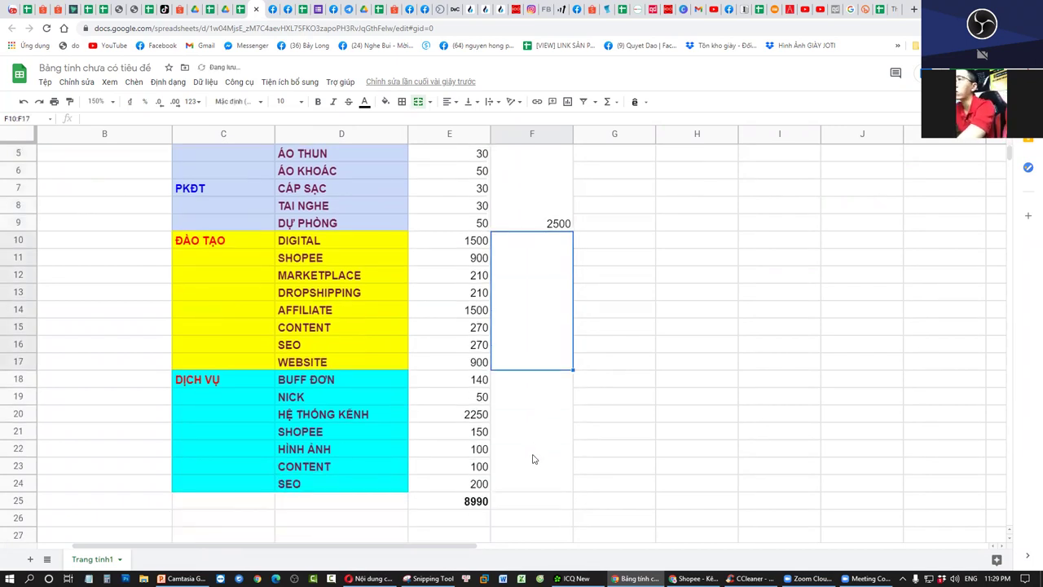
pyautogui.write('1250')
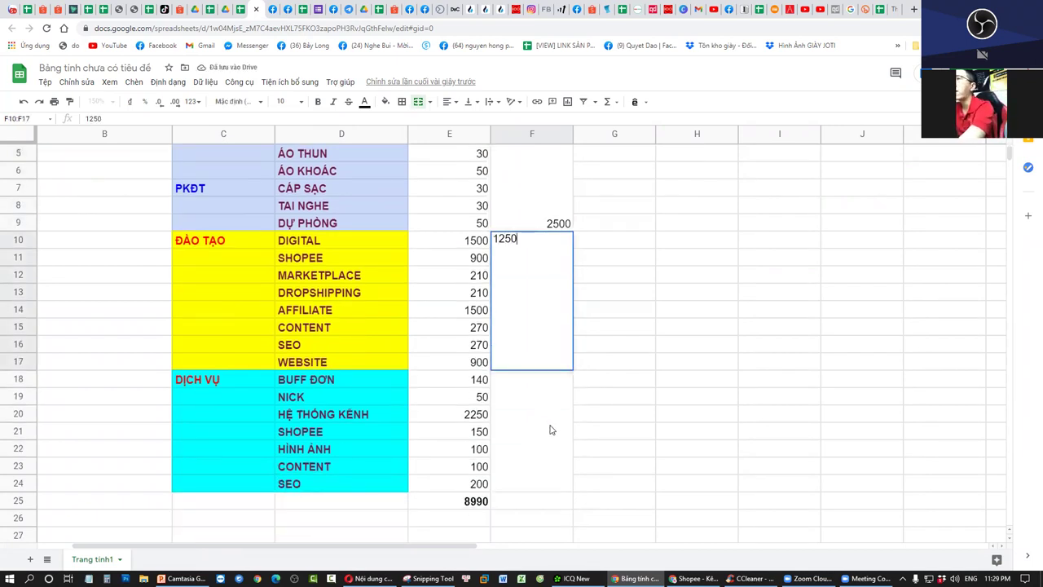
pyautogui.click(553, 436)
pyautogui.write('1250')
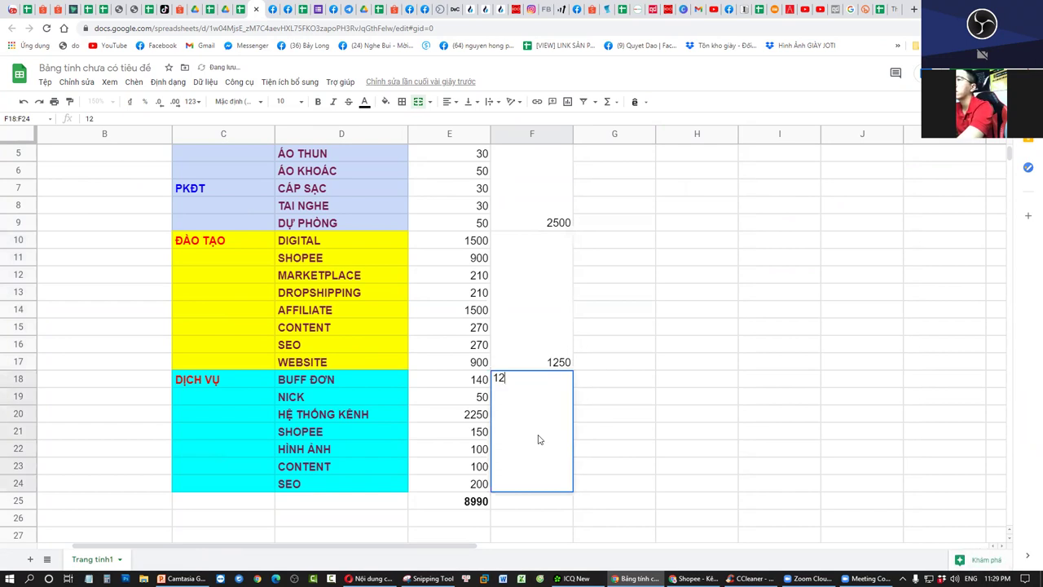
pyautogui.click(661, 452)
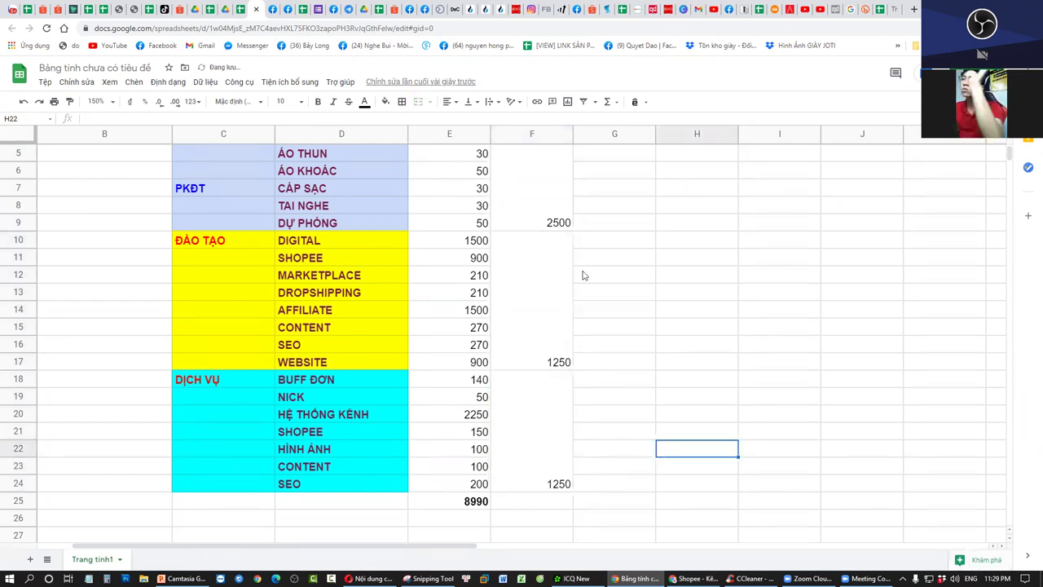
# Check the amount in F4:F9 and set the zoom to 125% to view the whole price list
pyautogui.click(557, 187)
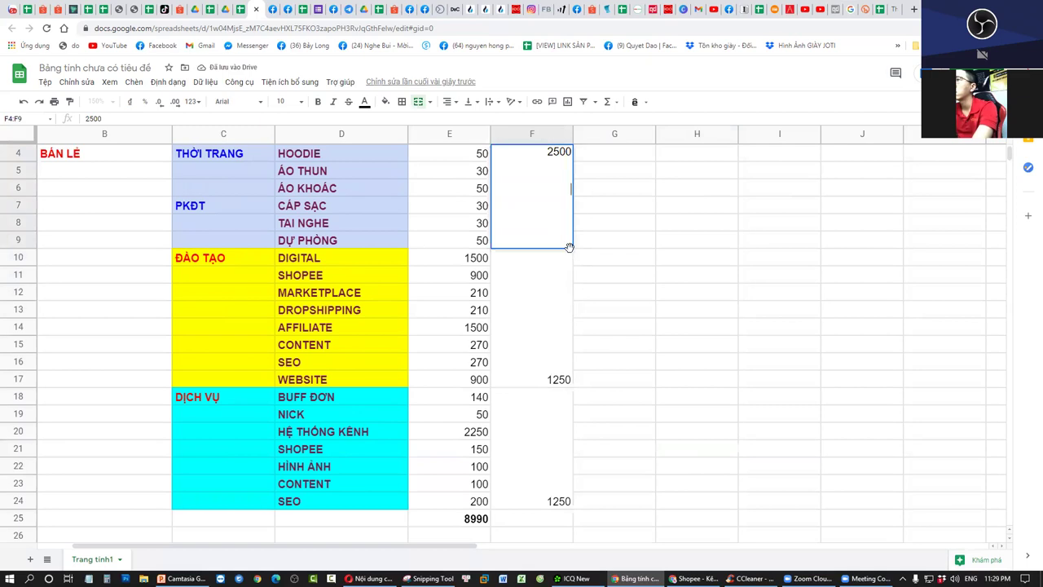
pyautogui.scroll(1, 566, 334)
pyautogui.scroll(-1, 570, 339)
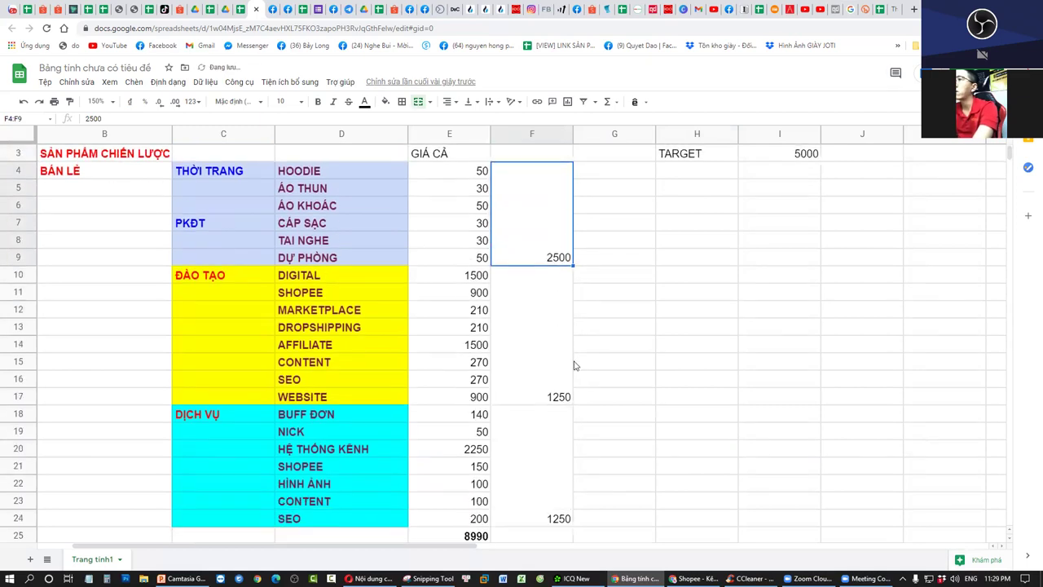
pyautogui.click(106, 104)
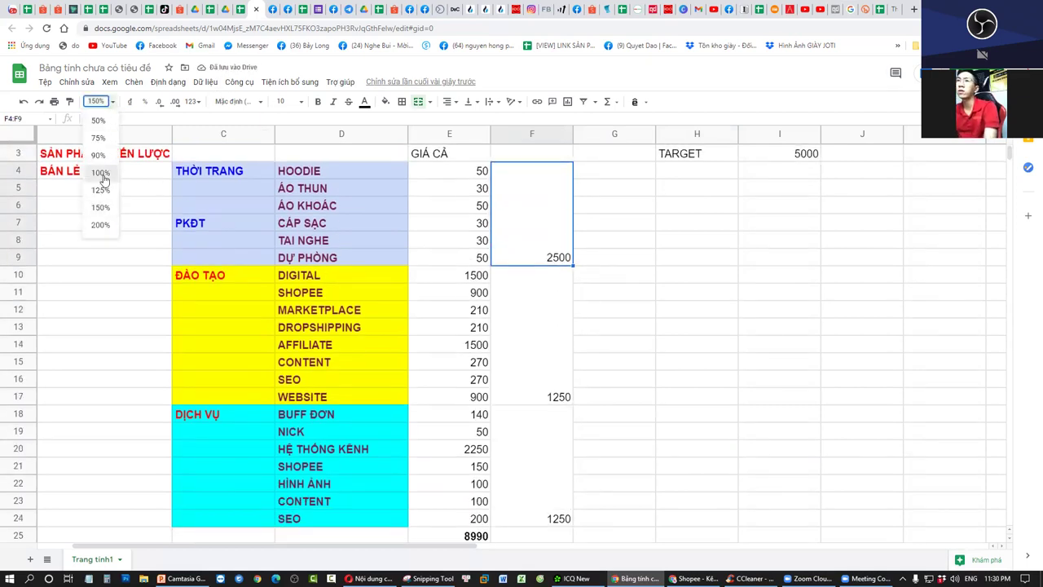
pyautogui.click(100, 178)
pyautogui.scroll(1, 435, 310)
pyautogui.click(97, 101)
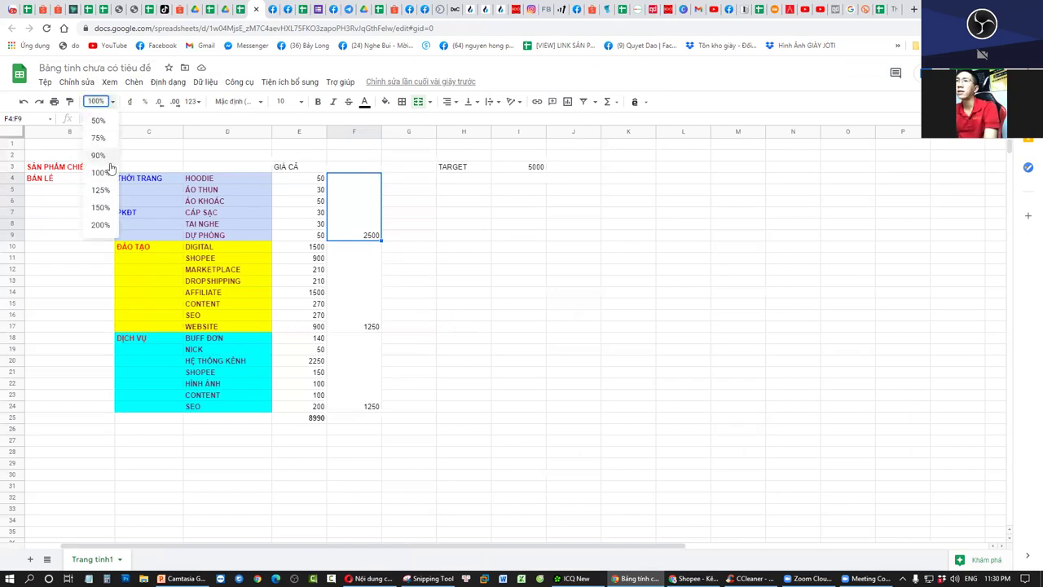
pyautogui.click(101, 194)
pyautogui.click(547, 347)
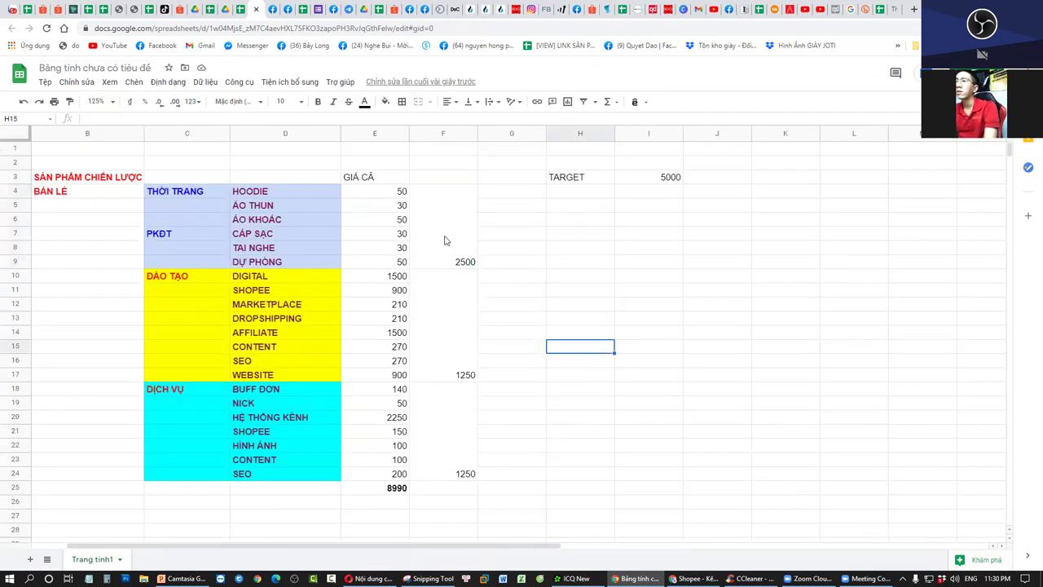
# Apply all borders to the price list range C4:F24 and make its contents bold
pyautogui.moveTo(446, 191); pyautogui.dragTo(449, 298)
pyautogui.click(375, 177)
pyautogui.moveTo(188, 177); pyautogui.dragTo(452, 475)
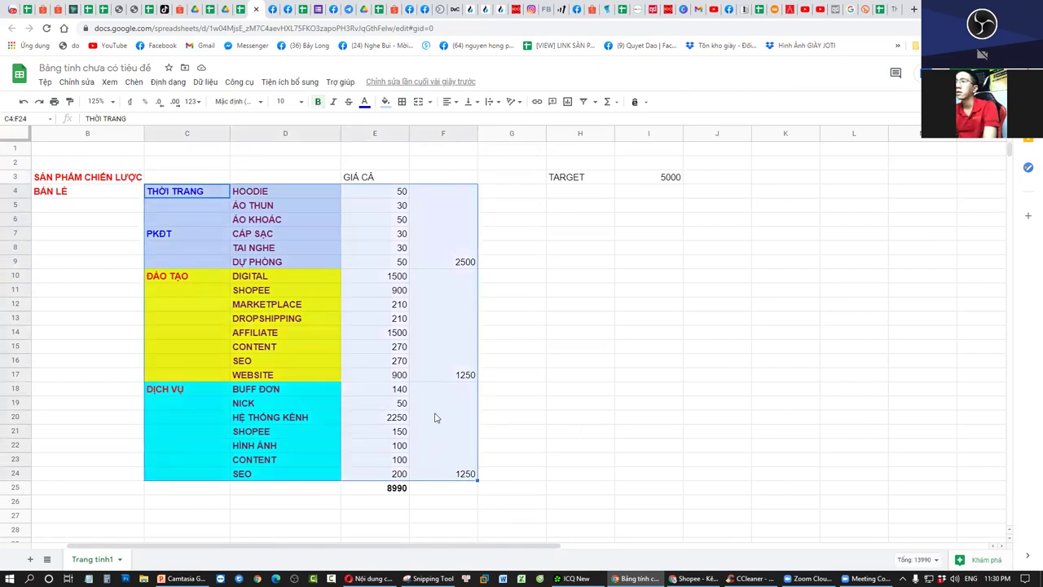
pyautogui.click(402, 101)
pyautogui.click(406, 122)
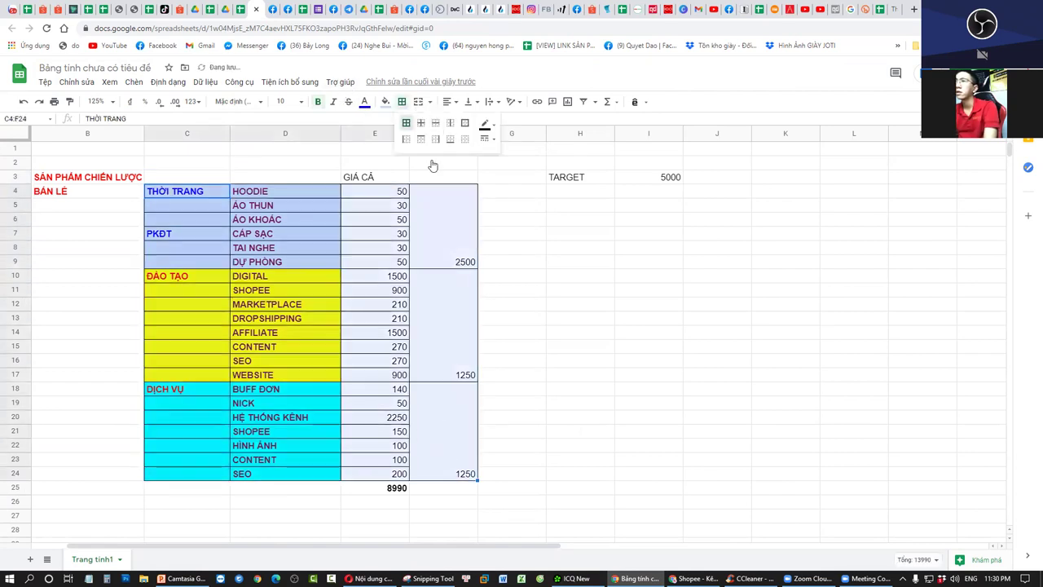
pyautogui.click(453, 259)
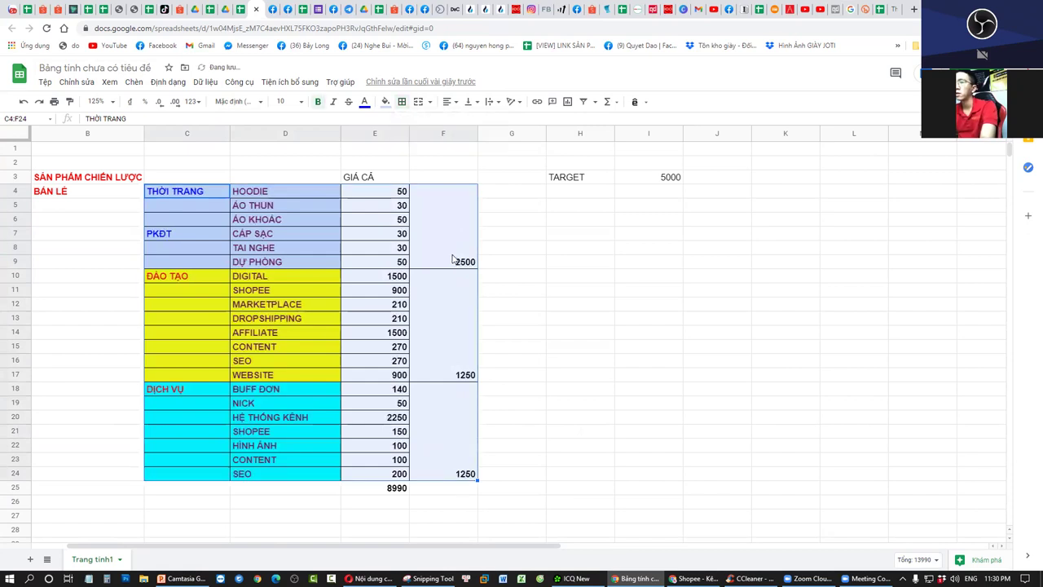
pyautogui.click(580, 325)
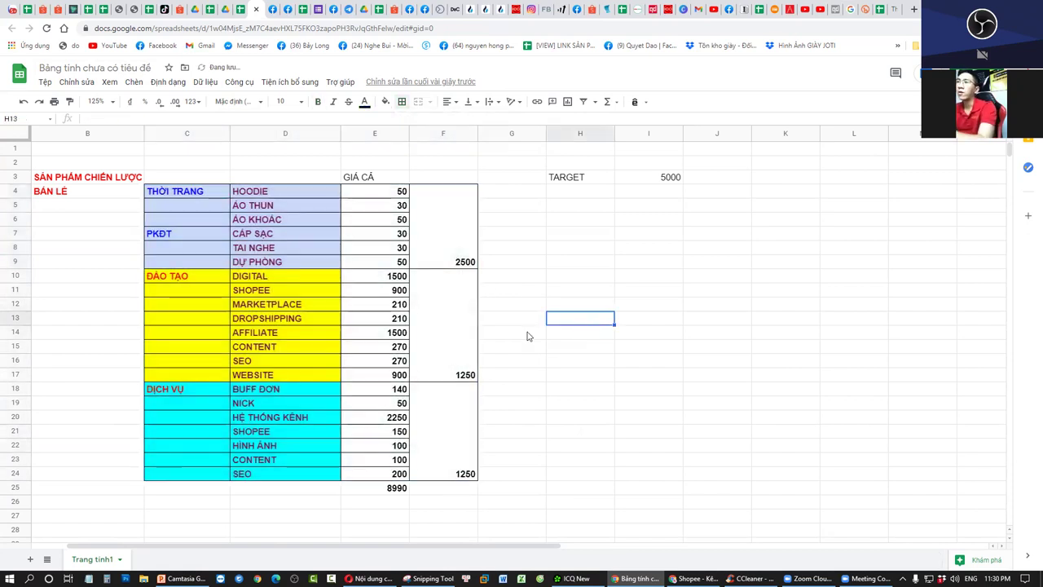
pyautogui.click(657, 178)
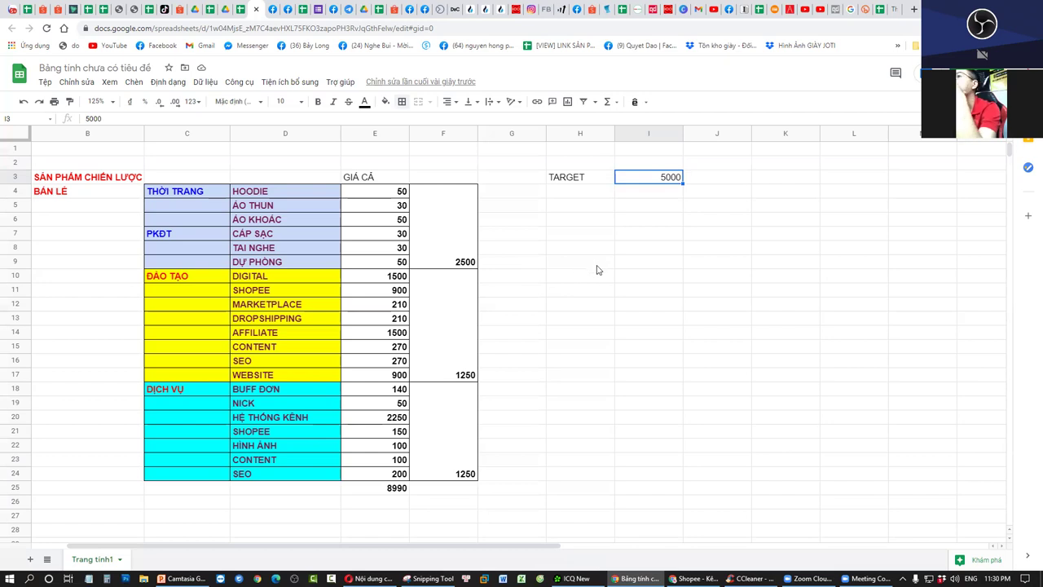
pyautogui.moveTo(408, 207); pyautogui.dragTo(403, 218)
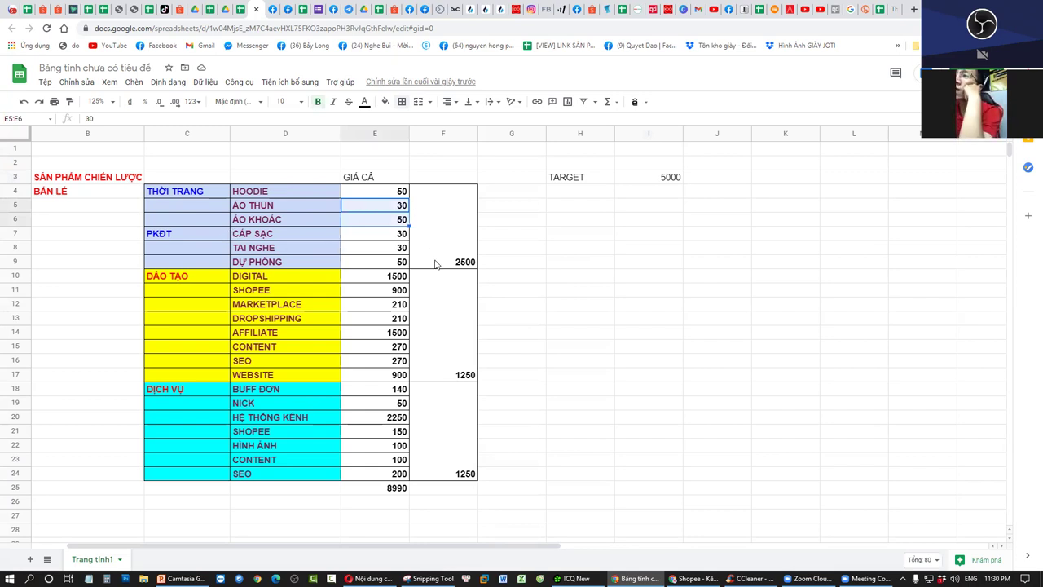
pyautogui.click(601, 218)
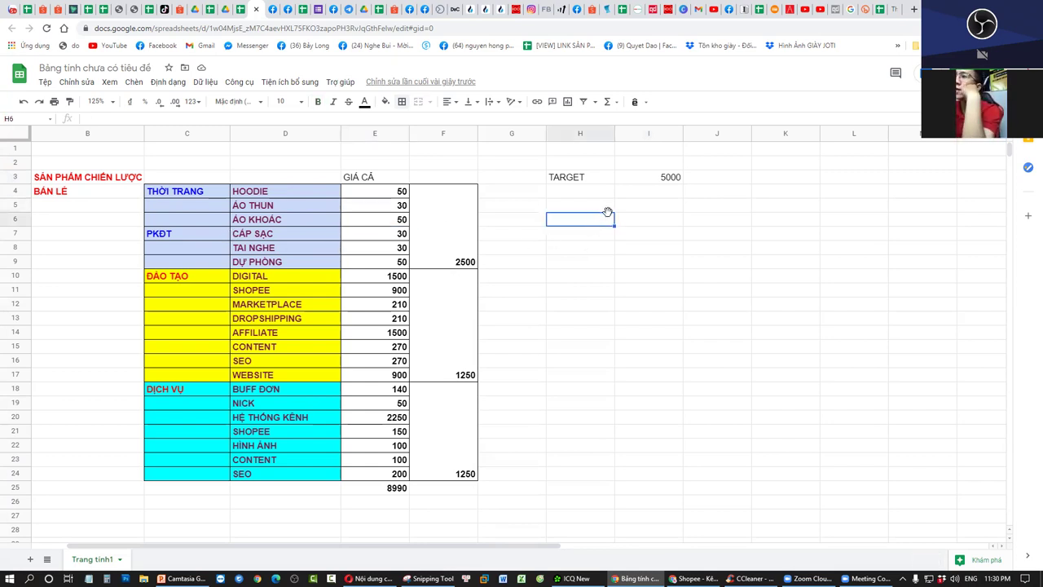
pyautogui.click(584, 193)
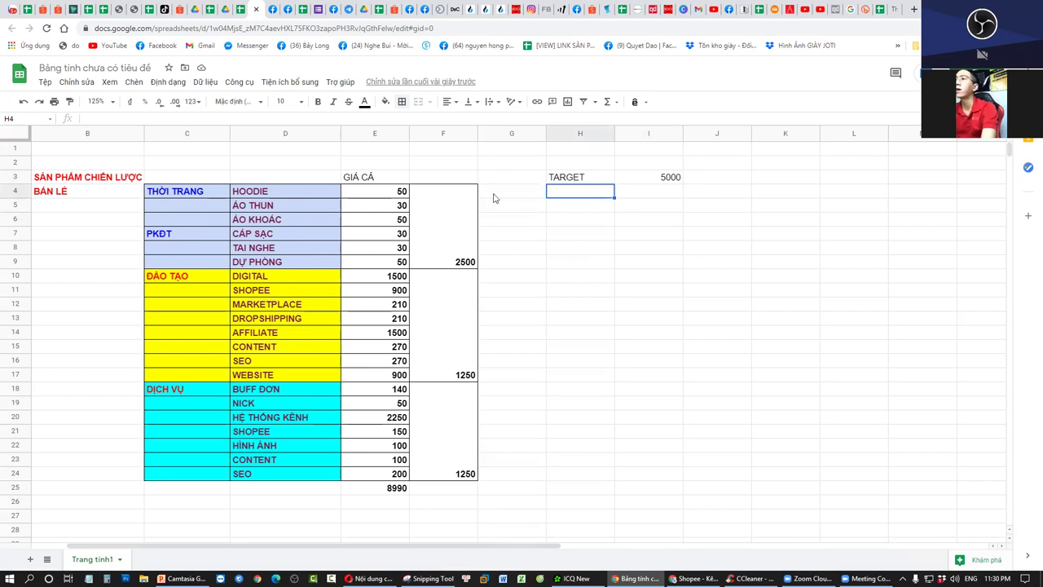
# Fill the range D4:J9 with the same light blue as the THỜI TRANG and PKĐT group
pyautogui.moveTo(295, 195); pyautogui.dragTo(741, 264)
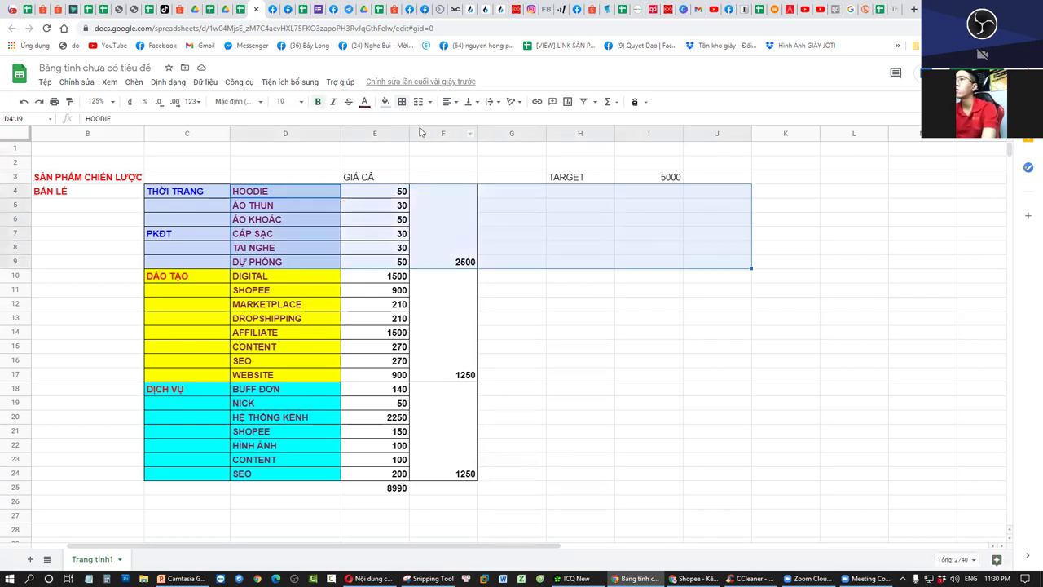
pyautogui.click(385, 102)
pyautogui.click(464, 167)
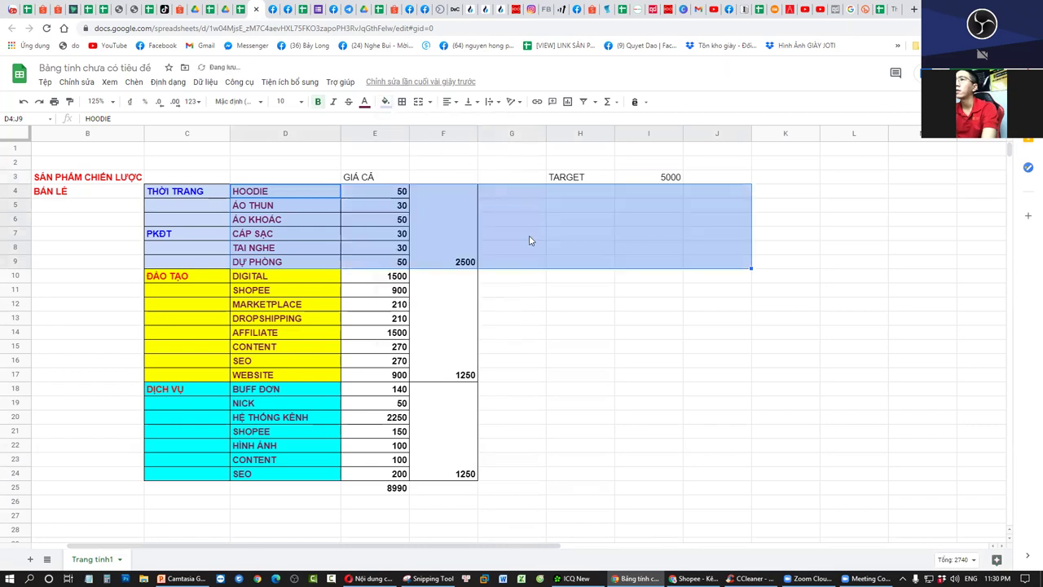
pyautogui.click(610, 310)
pyautogui.click(539, 208)
pyautogui.click(580, 213)
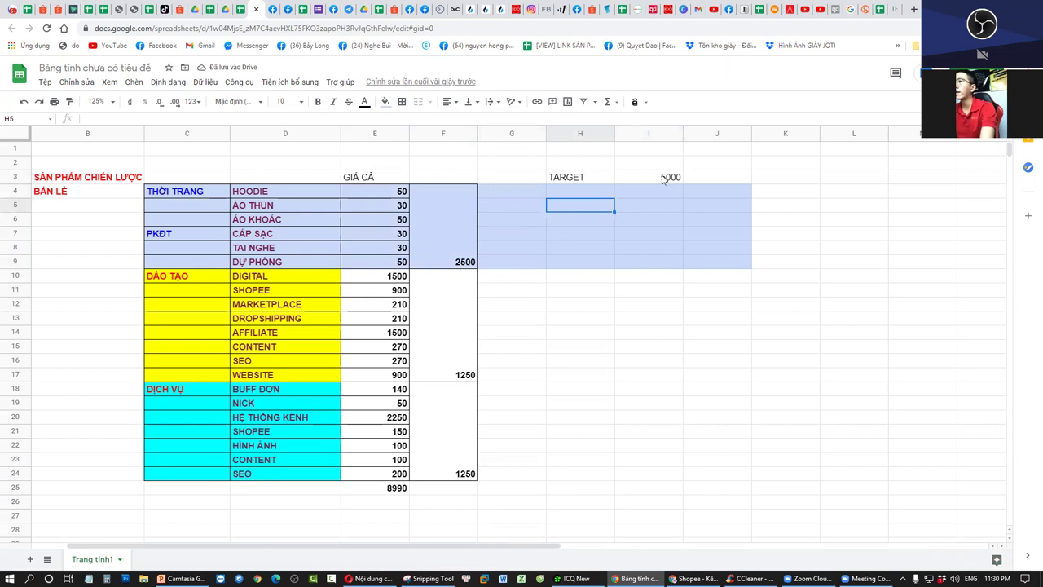
# Enter 2500 in cell I5 below the target amount
pyautogui.click(668, 200)
pyautogui.write('25')
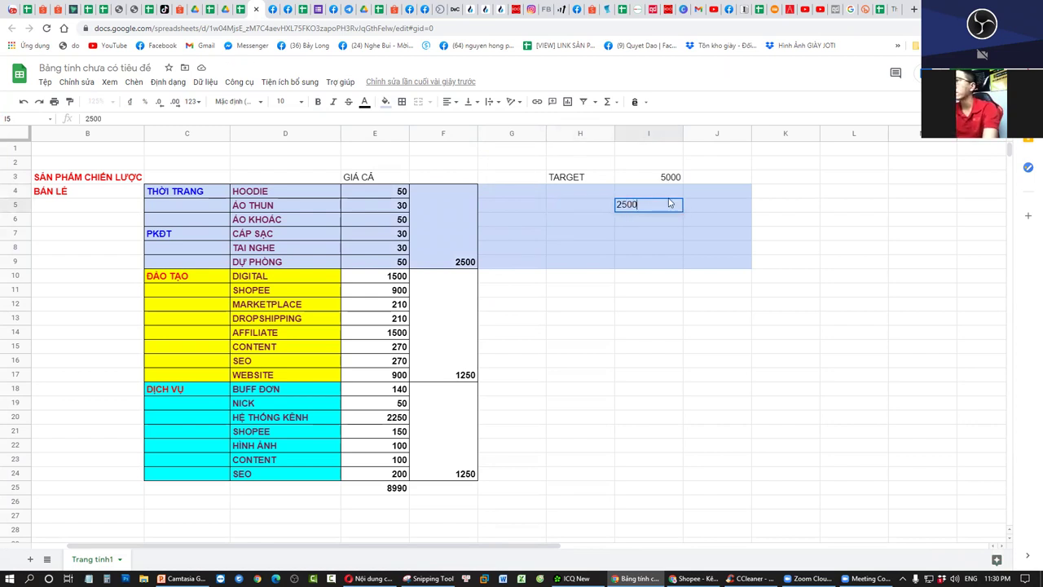
pyautogui.write('00')
pyautogui.press('Tab')
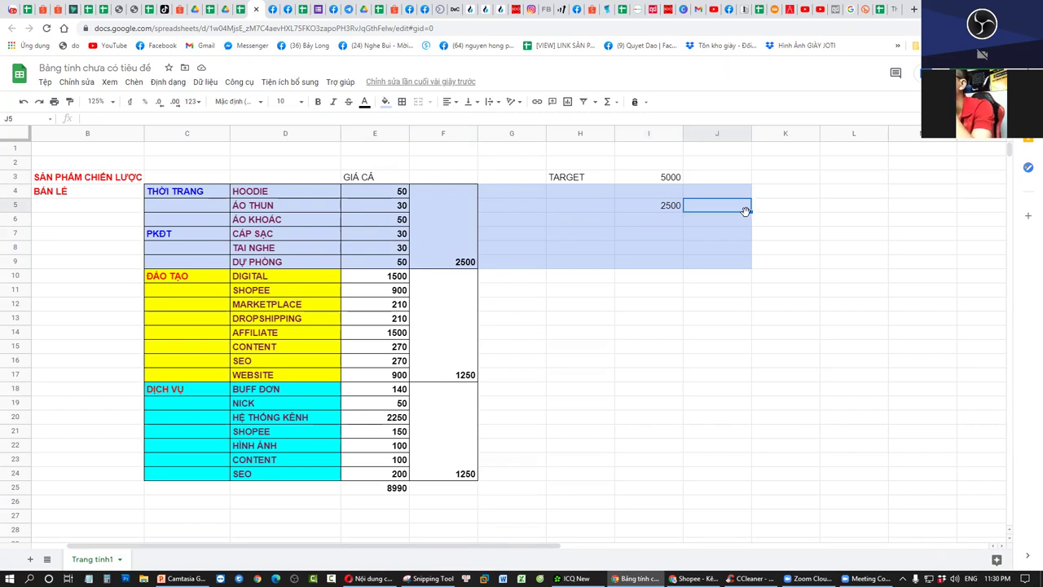
# Enter 1000 in cells J5 and J6 beside the group's 2500 share
pyautogui.write('1000')
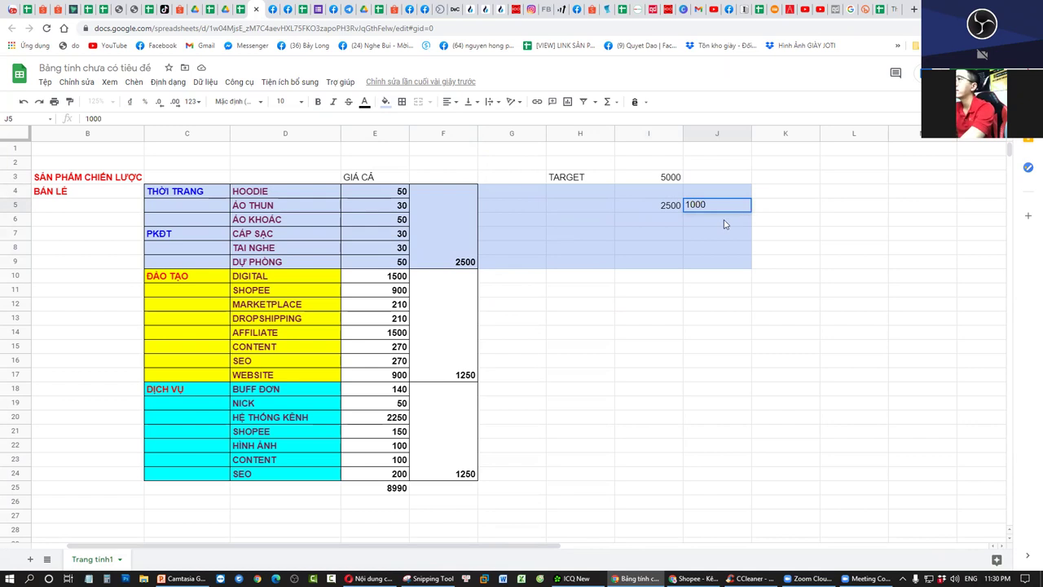
pyautogui.press('Return')
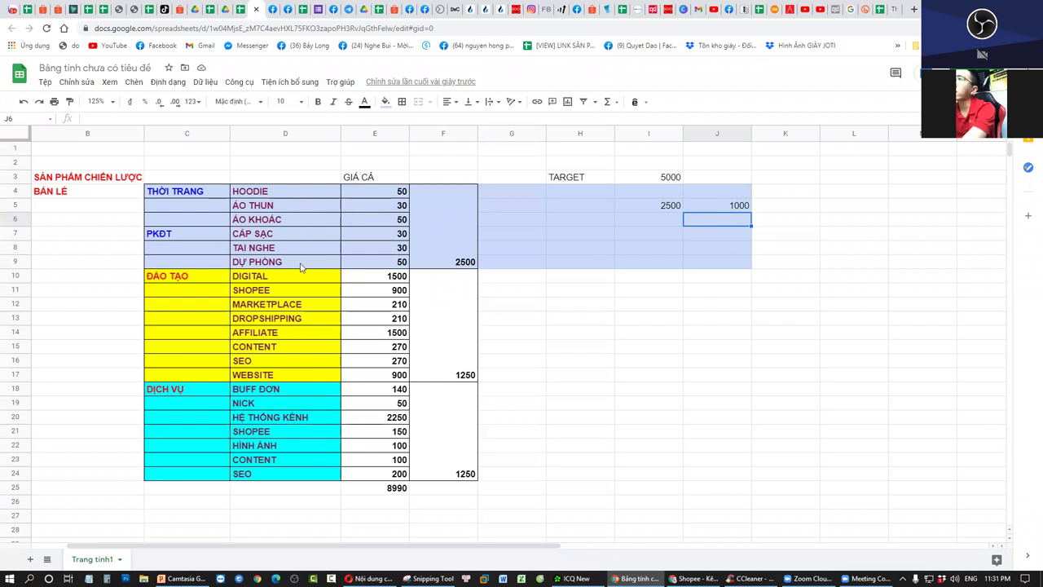
pyautogui.write('1000')
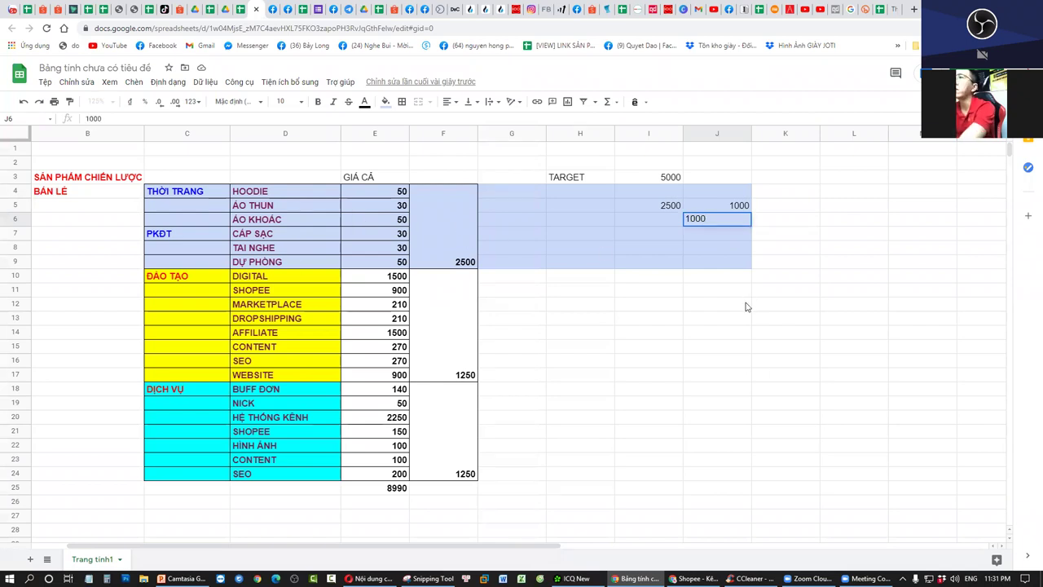
# Set each of the cells J5 to J8 to 500 to split the 2500 share
pyautogui.click(730, 208)
pyautogui.write('00')
pyautogui.press('Return')
pyautogui.write('500')
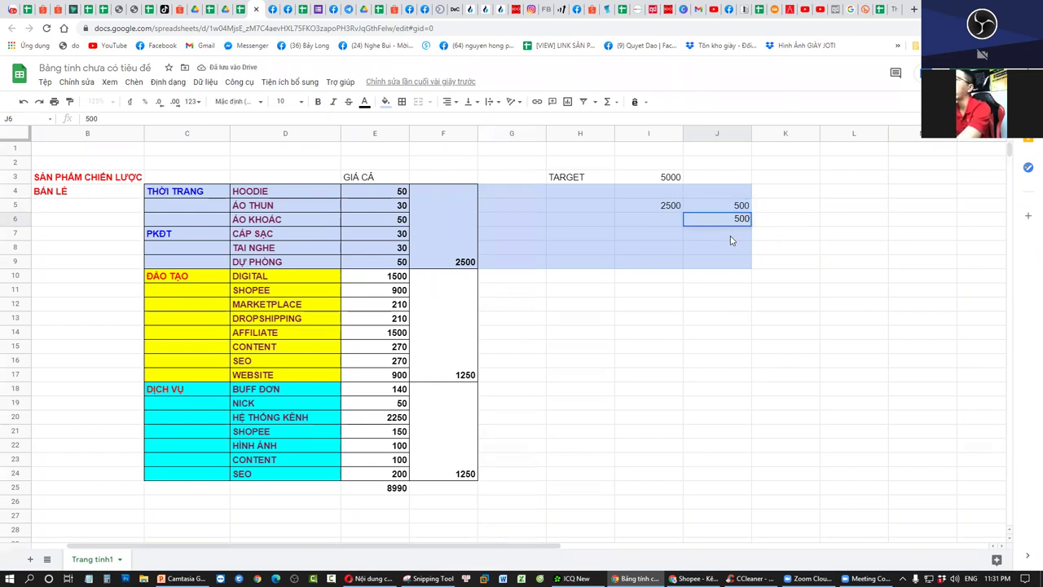
pyautogui.press('Return')
pyautogui.write('500')
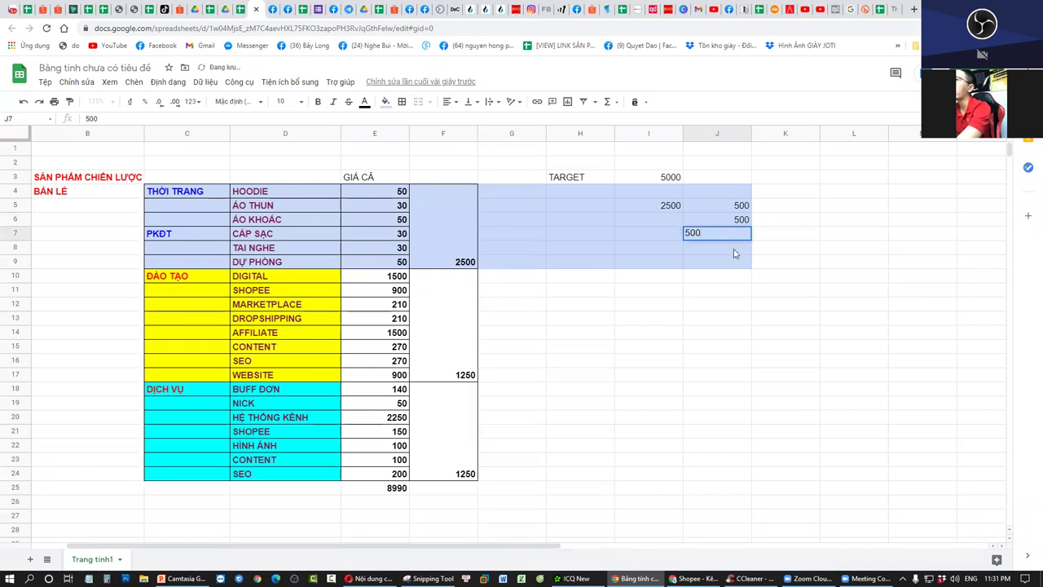
pyautogui.press('Return')
pyautogui.write('5')
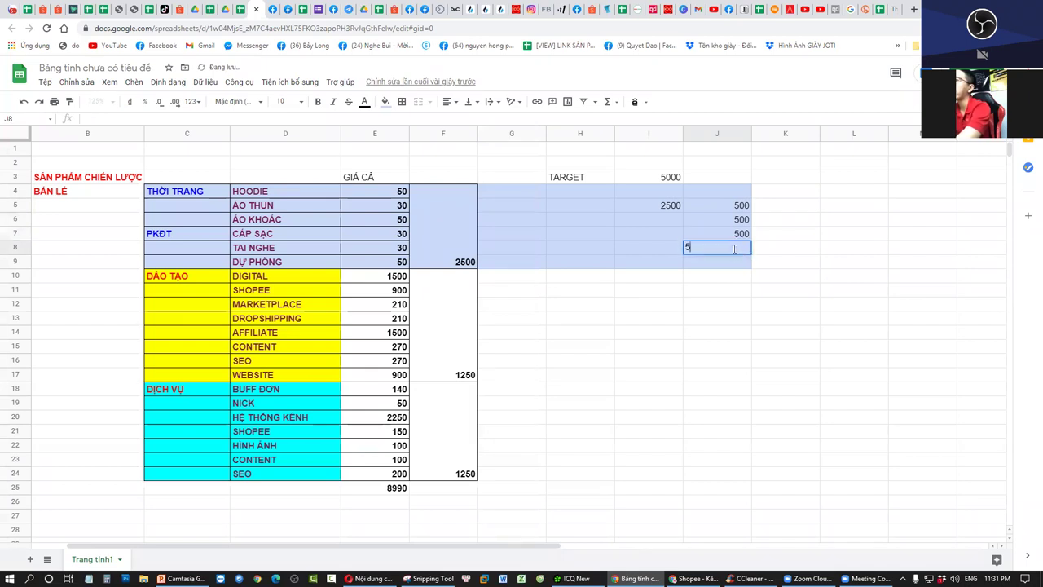
pyautogui.write('00')
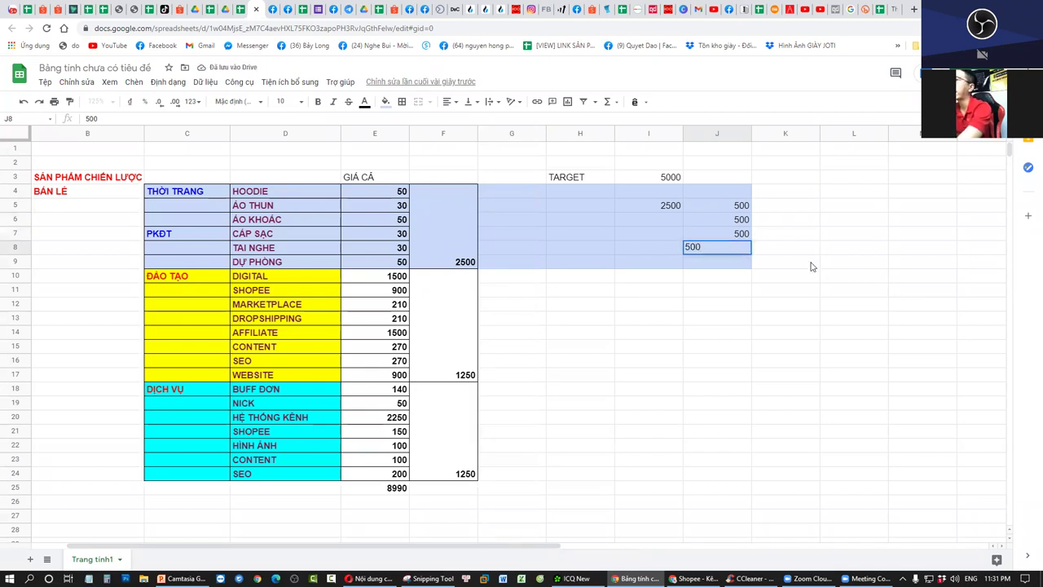
pyautogui.click(811, 265)
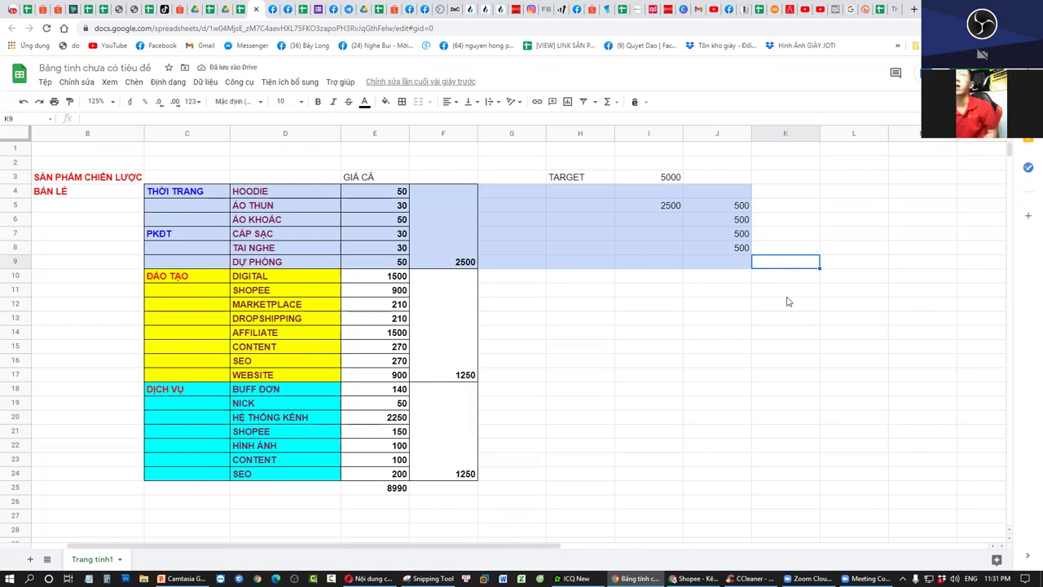
# Make the target split range I5:L9 bold
pyautogui.moveTo(187, 192); pyautogui.dragTo(440, 279)
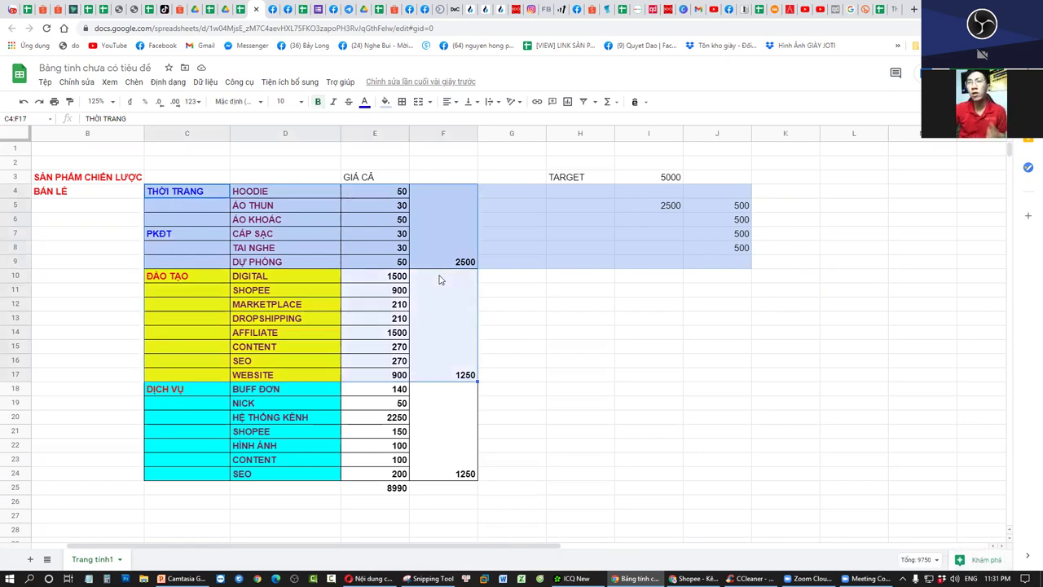
pyautogui.click(543, 334)
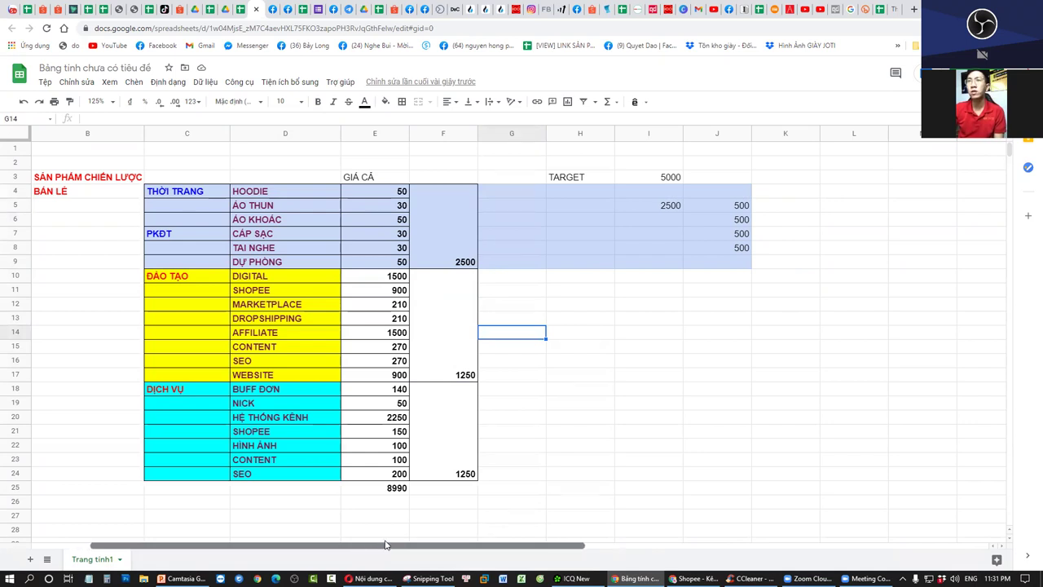
pyautogui.moveTo(652, 209); pyautogui.dragTo(729, 253)
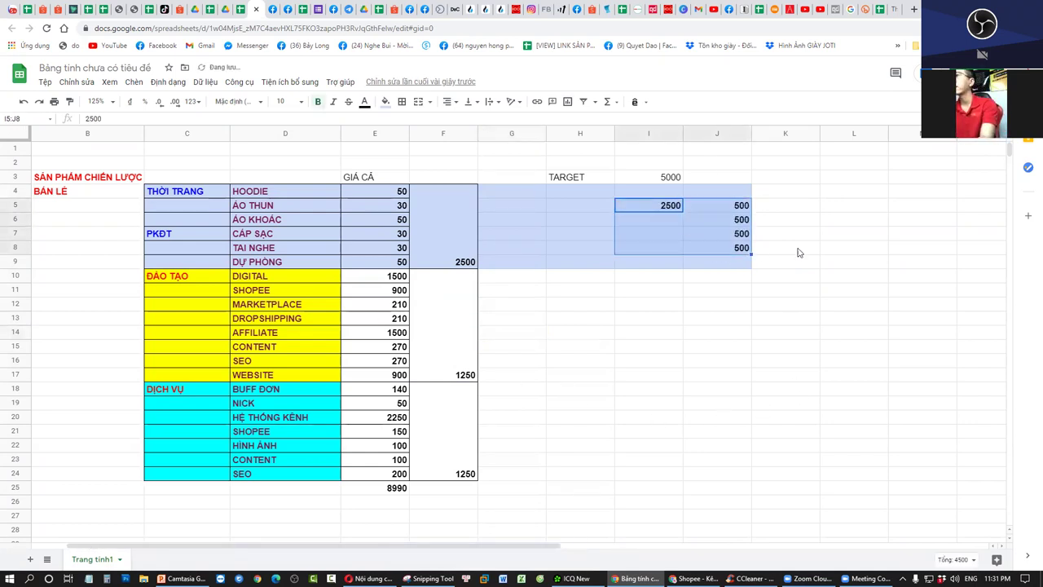
pyautogui.keyDown('ctrl'); pyautogui.click(801, 253); pyautogui.keyUp('ctrl')
pyautogui.click(796, 209)
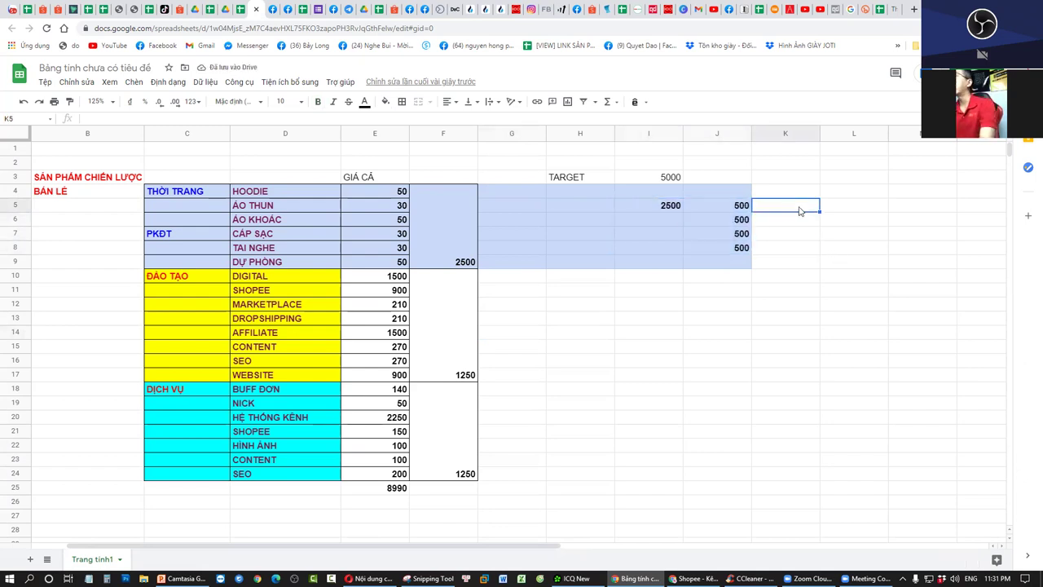
pyautogui.moveTo(669, 205); pyautogui.dragTo(876, 267)
pyautogui.hotkey('ctrl', 'b')
pyautogui.click(877, 313)
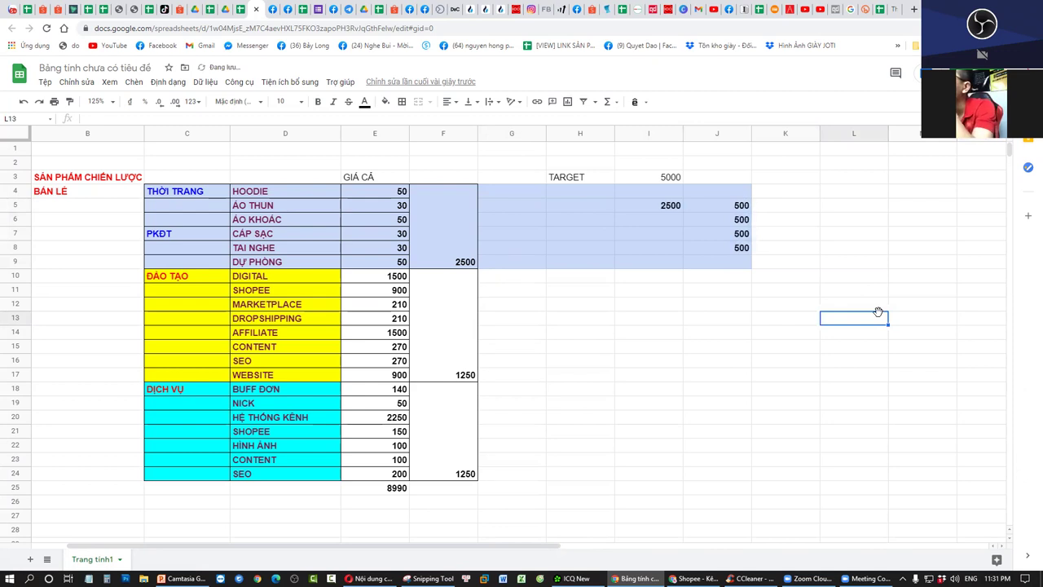
# Enter the heading LÃI in cell J4 above the 500 amounts
pyautogui.click(768, 211)
pyautogui.press('Left')
pyautogui.press('Right')
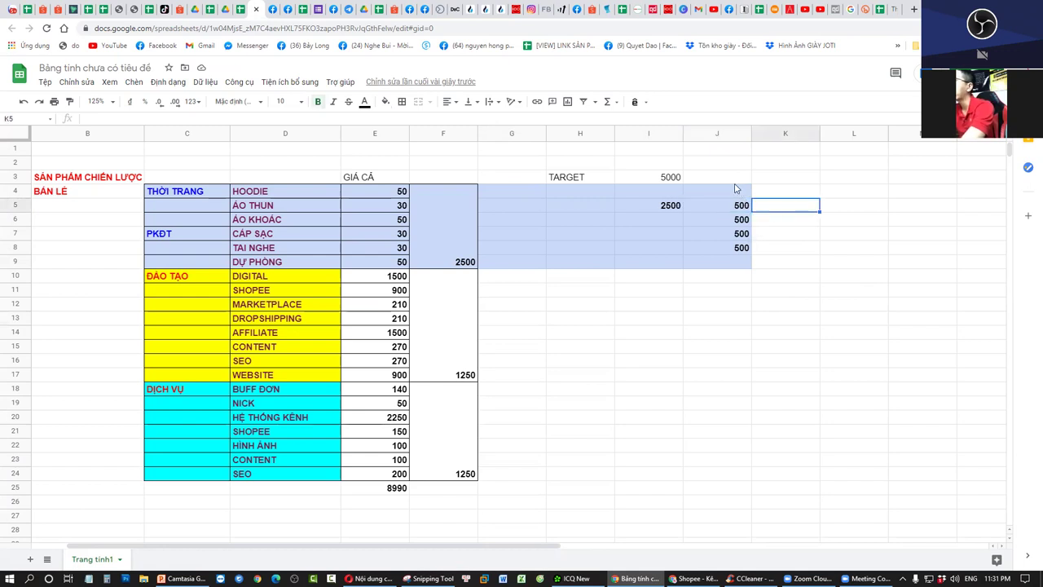
pyautogui.click(731, 196)
pyautogui.write('T')
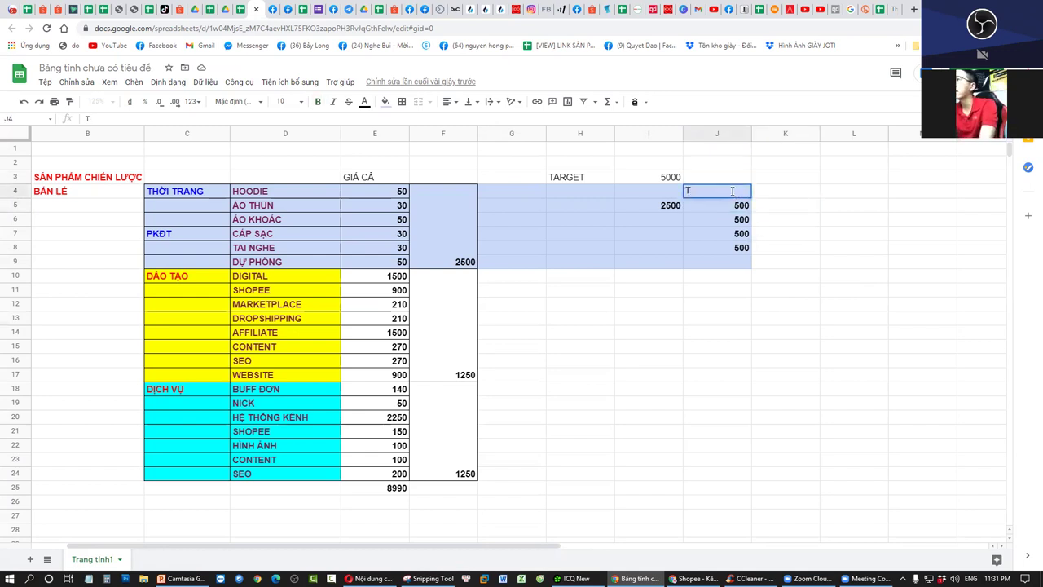
pyautogui.write('Alãi')
pyautogui.press('BackSpace')
pyautogui.press('BackSpace')
pyautogui.press('BackSpace')
pyautogui.write('LÃI')
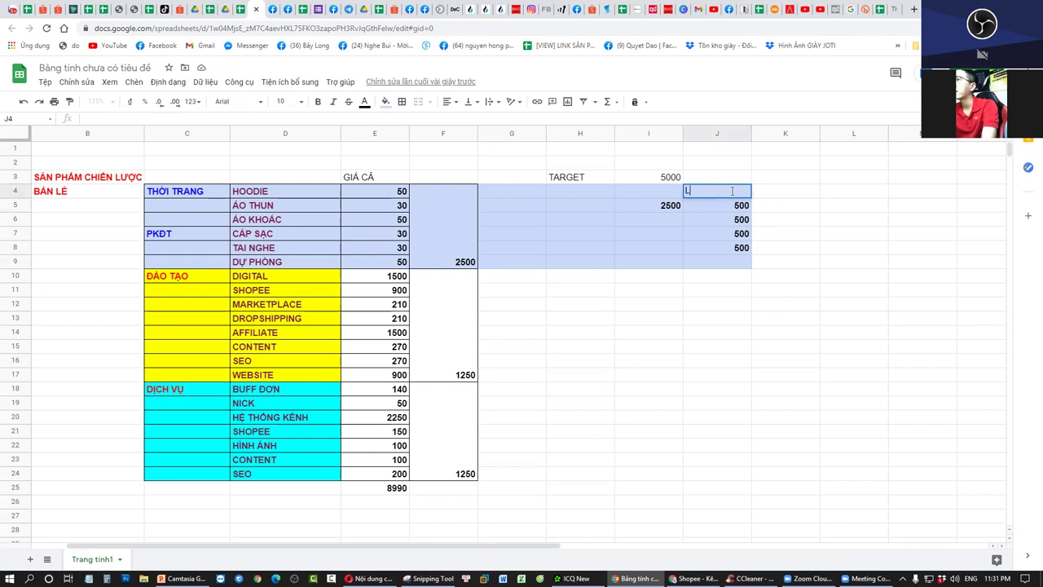
pyautogui.click(789, 195)
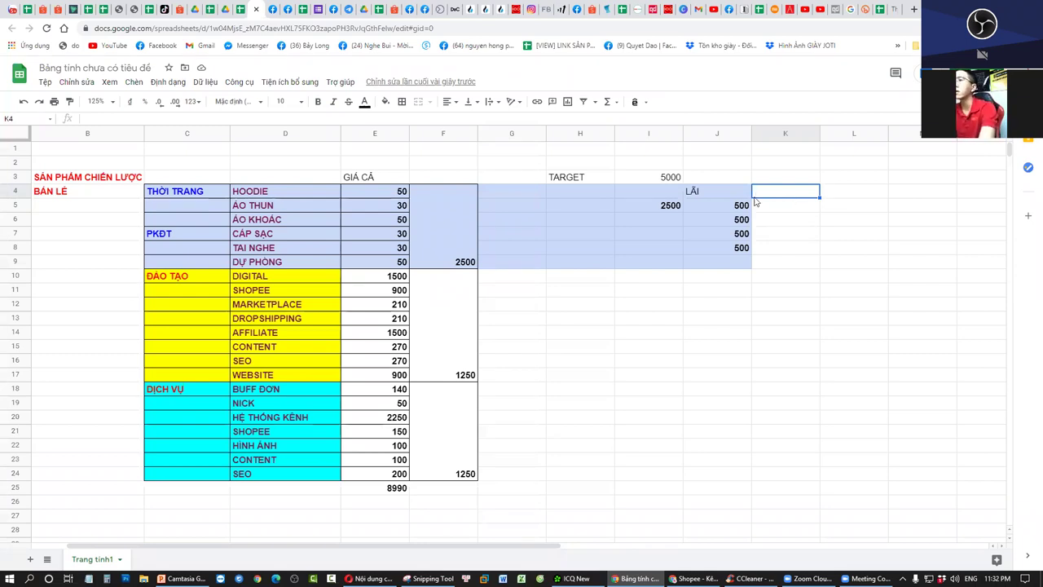
# Enter the heading ĐƠN HÀNG CẦN CÓ in cell K4 and widen column K to fit it
pyautogui.press('Down')
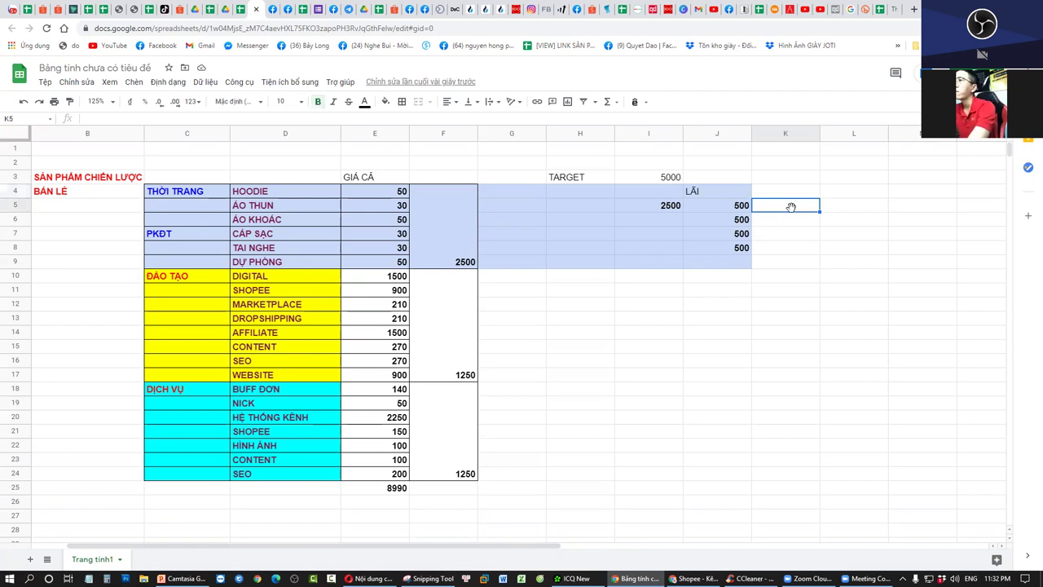
pyautogui.click(769, 166)
pyautogui.click(769, 179)
pyautogui.click(771, 191)
pyautogui.write('ĐƠN HÀNG CẦ')
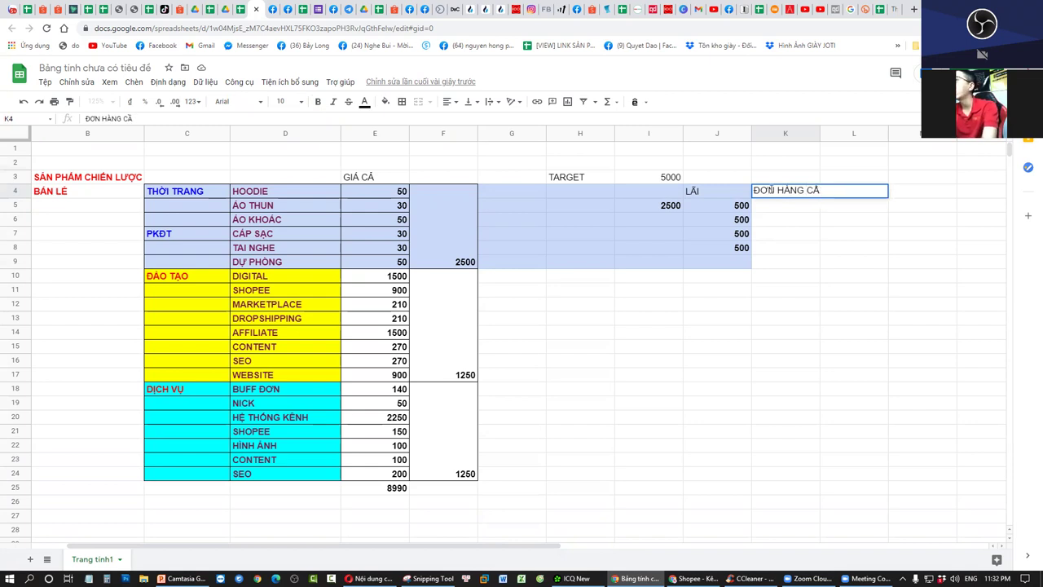
pyautogui.write('N N CO')
pyautogui.click(782, 261)
pyautogui.moveTo(819, 134); pyautogui.dragTo(839, 140)
# Calculate the required orders in K5 with =J5/E4 and accept the suggested autofill for K6:K8
pyautogui.click(787, 214)
pyautogui.write('=')
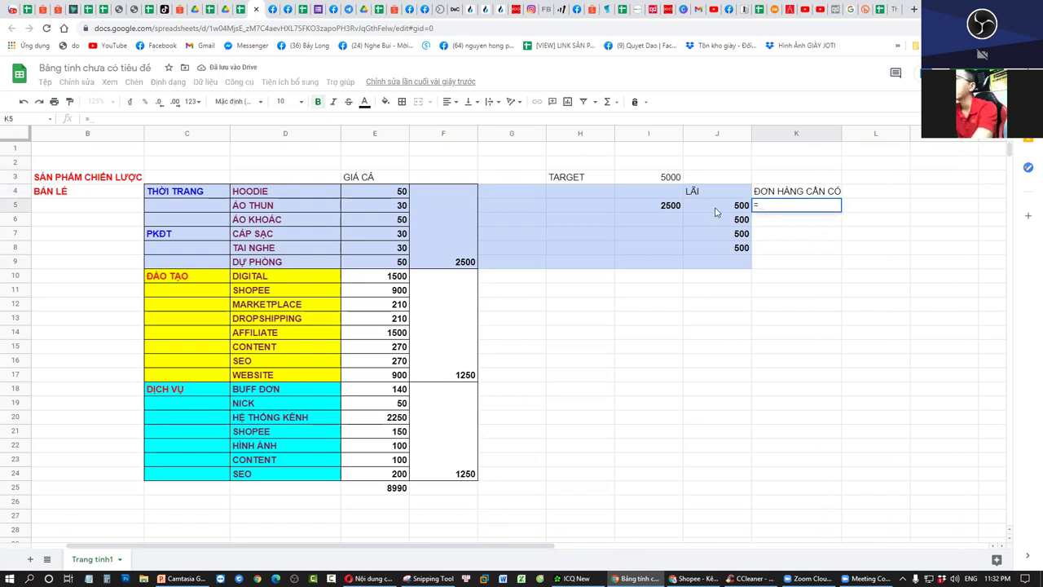
pyautogui.click(711, 210)
pyautogui.write('/')
pyautogui.click(385, 192)
pyautogui.press('Return')
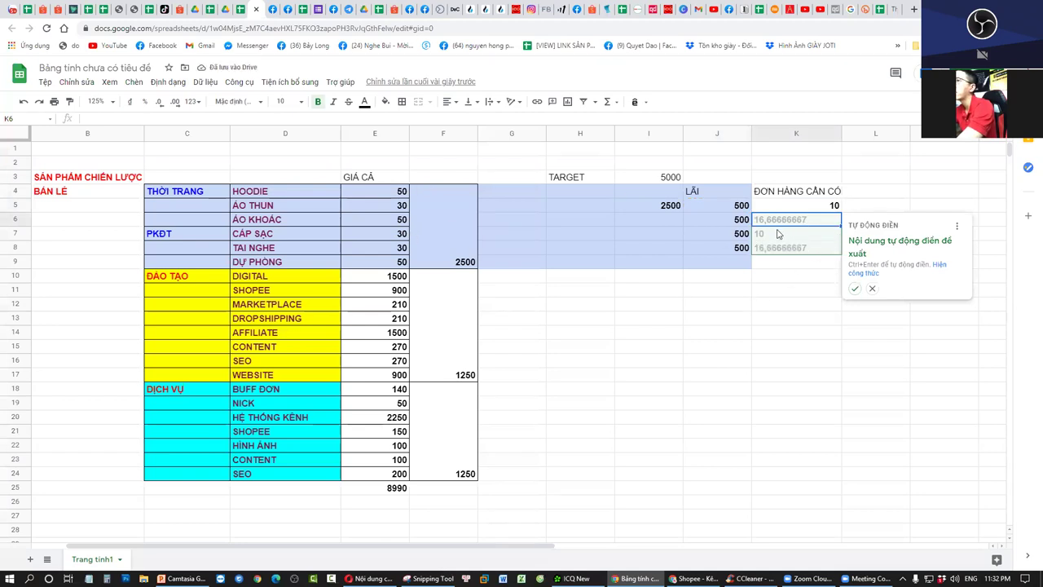
pyautogui.click(853, 289)
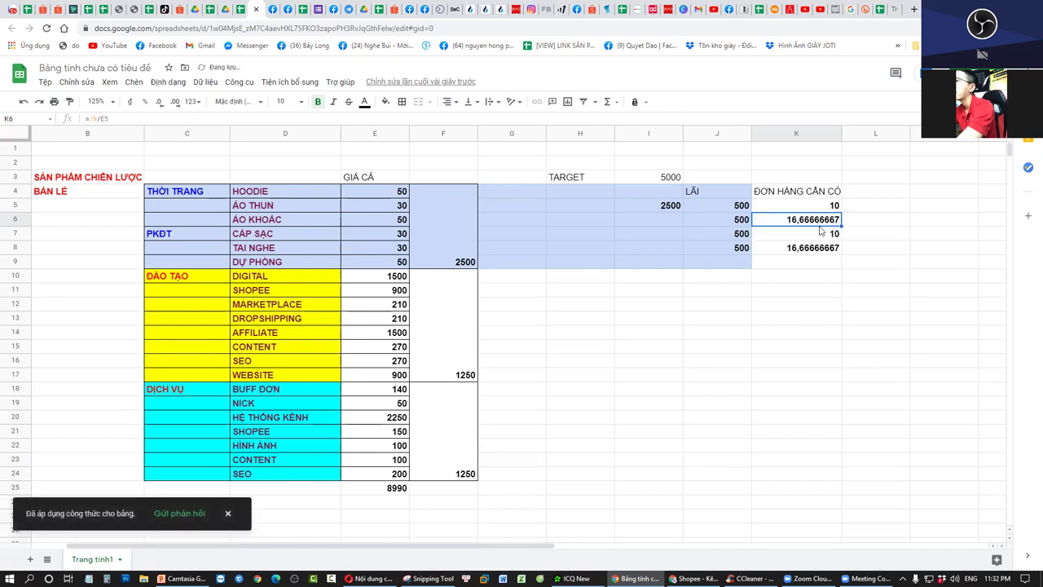
# Inspect the formulas in the required-order cells K6, K7 and K8
pyautogui.doubleClick(821, 218)
pyautogui.click(825, 238)
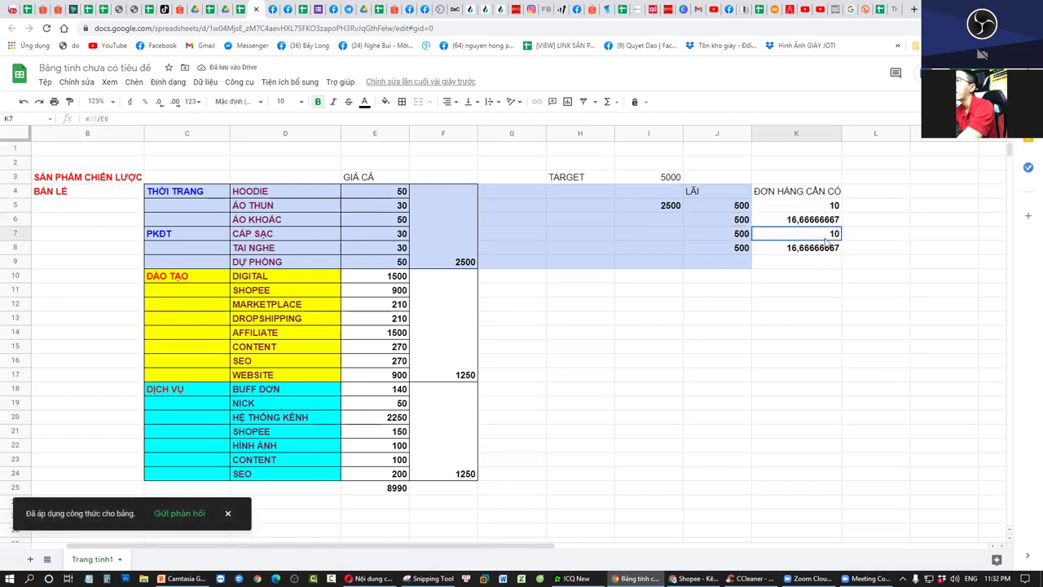
pyautogui.doubleClick(826, 240)
pyautogui.click(821, 253)
pyautogui.doubleClick(821, 250)
pyautogui.click(818, 289)
pyautogui.click(928, 306)
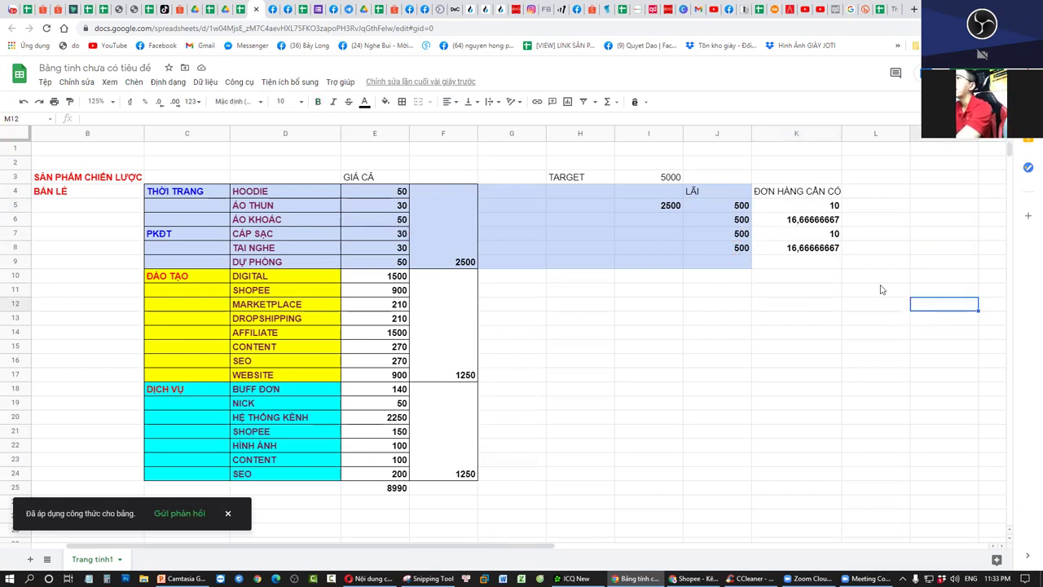
# Total the required orders in K9 with the suggested formula =SUM(K5:K8)
pyautogui.click(820, 265)
pyautogui.write('=')
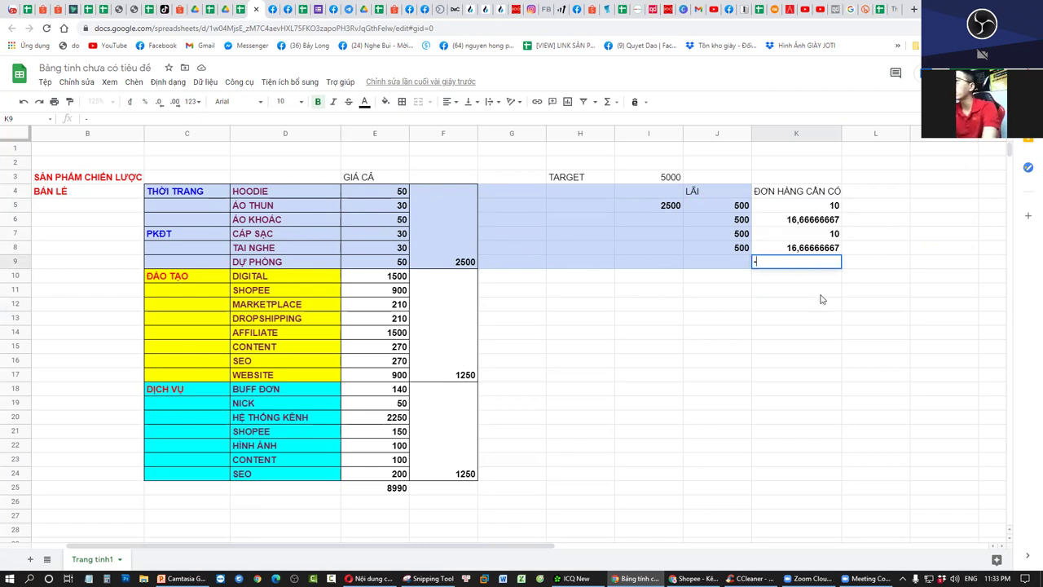
pyautogui.write('=')
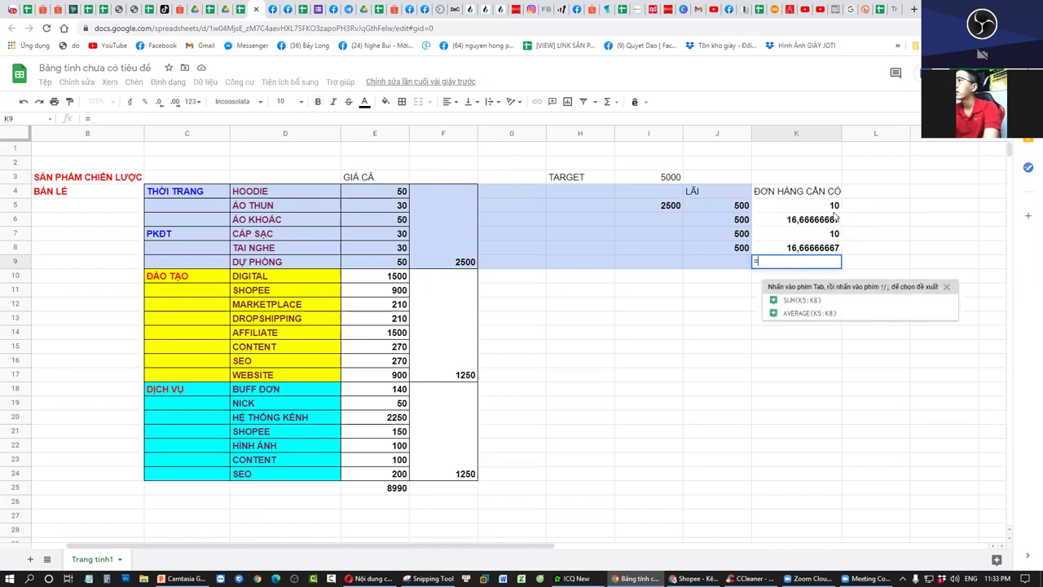
pyautogui.write('SUM')
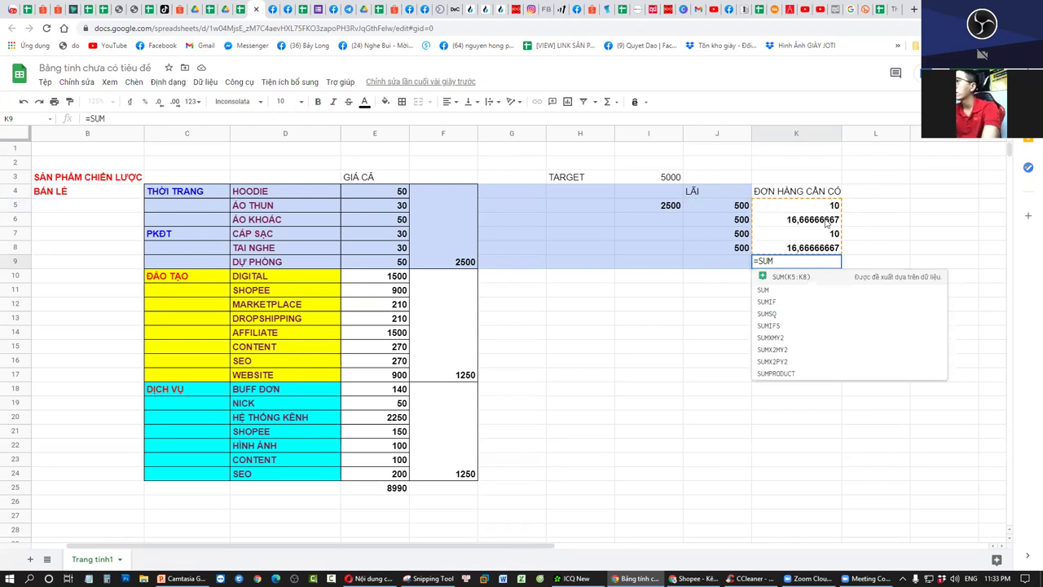
pyautogui.press('Tab')
pyautogui.press('Return')
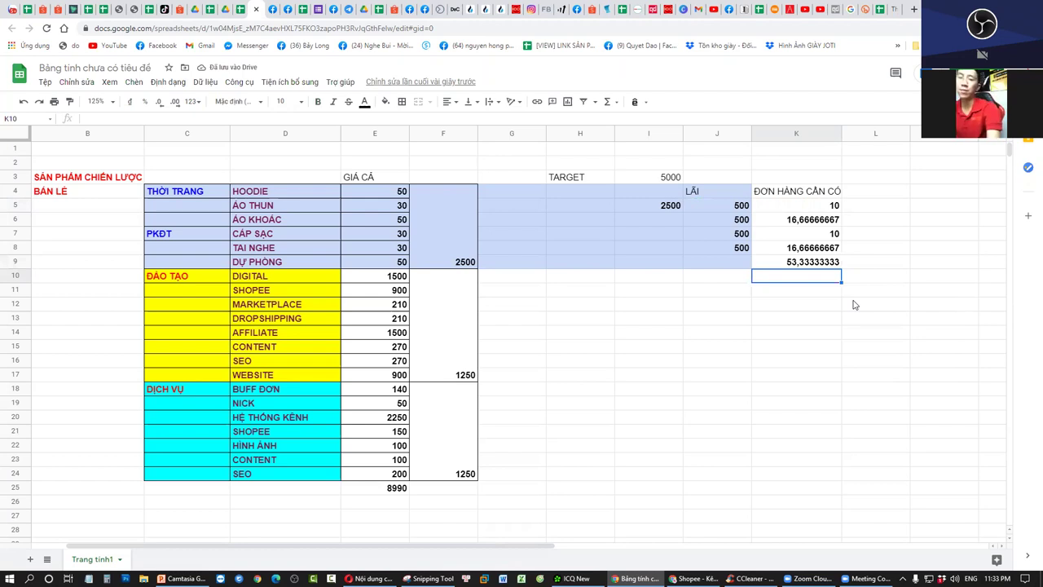
pyautogui.moveTo(407, 546); pyautogui.dragTo(480, 545)
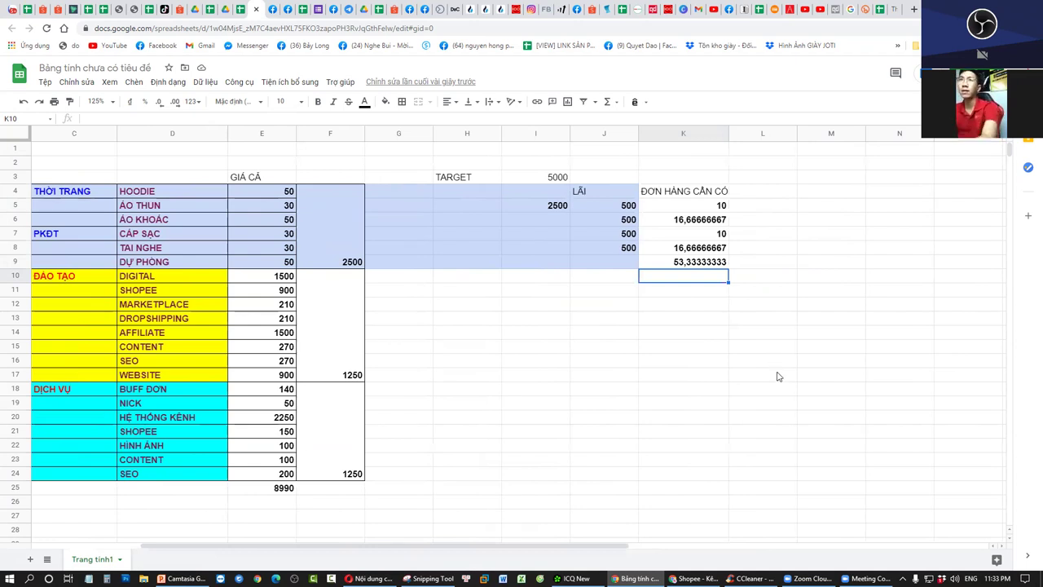
pyautogui.click(758, 318)
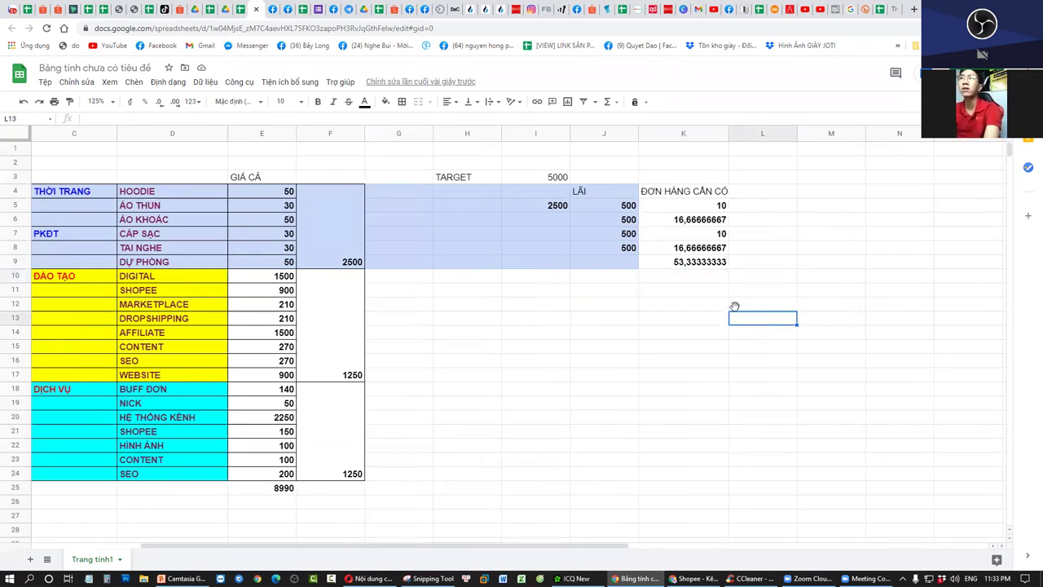
pyautogui.click(698, 261)
pyautogui.hotkey('ctrl', 'b')
pyautogui.hotkey('ctrl', 'b')
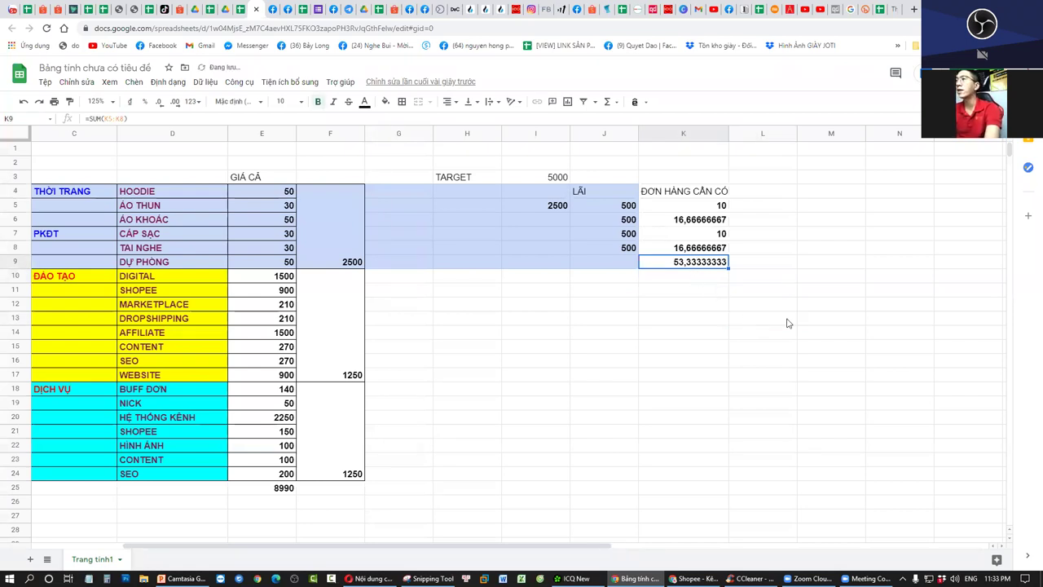
pyautogui.click(800, 331)
pyautogui.click(753, 264)
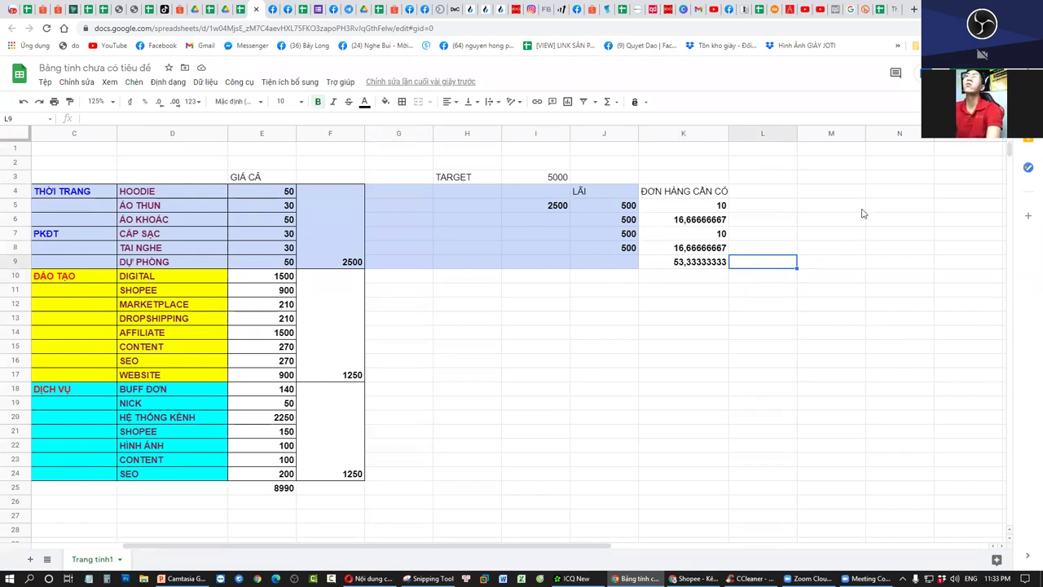
# Make the heading ĐƠN HÀNG CẦN CÓ in K4 bold
pyautogui.click(765, 217)
pyautogui.click(703, 195)
pyautogui.hotkey('ctrl', 'b')
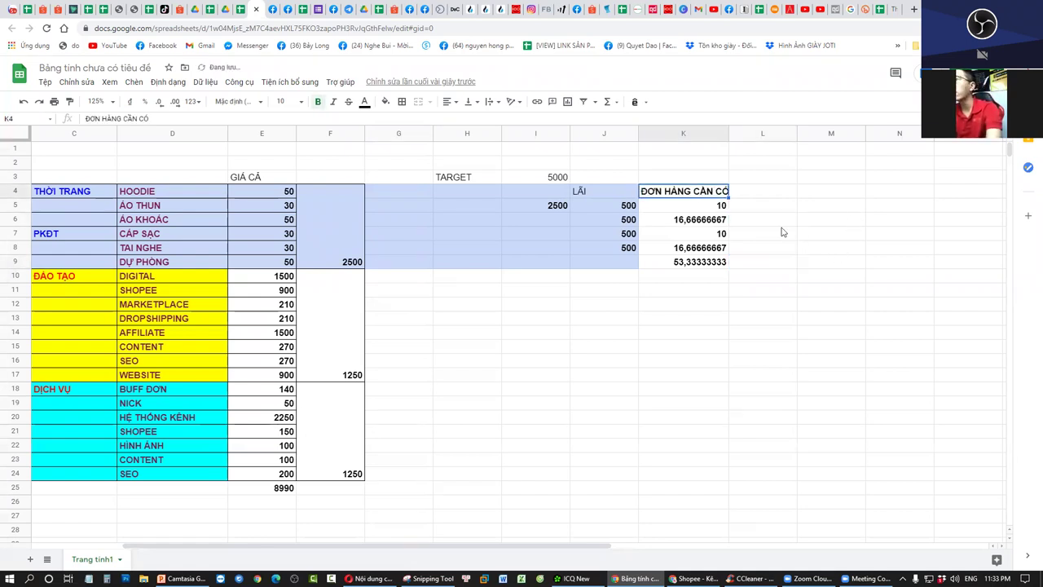
pyautogui.click(782, 232)
pyautogui.click(774, 248)
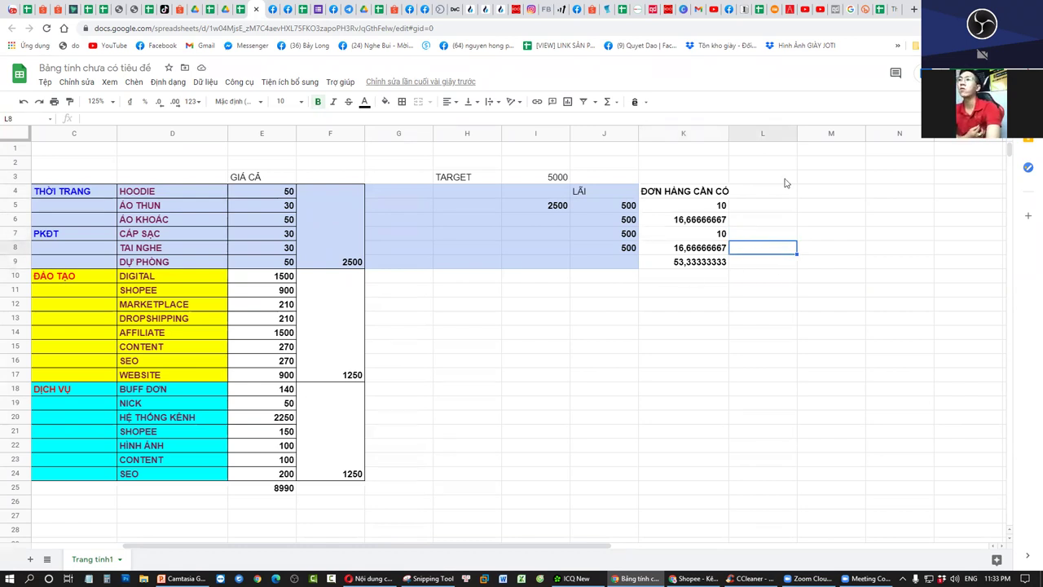
pyautogui.click(794, 266)
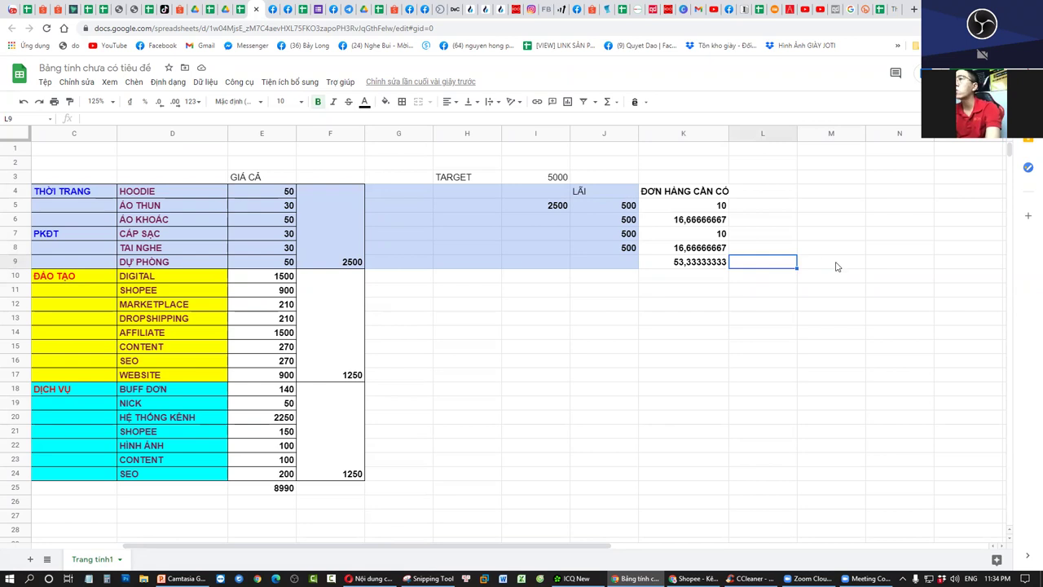
# Enter 54 in L4 beside the required-orders heading and 100 in M4
pyautogui.click(793, 194)
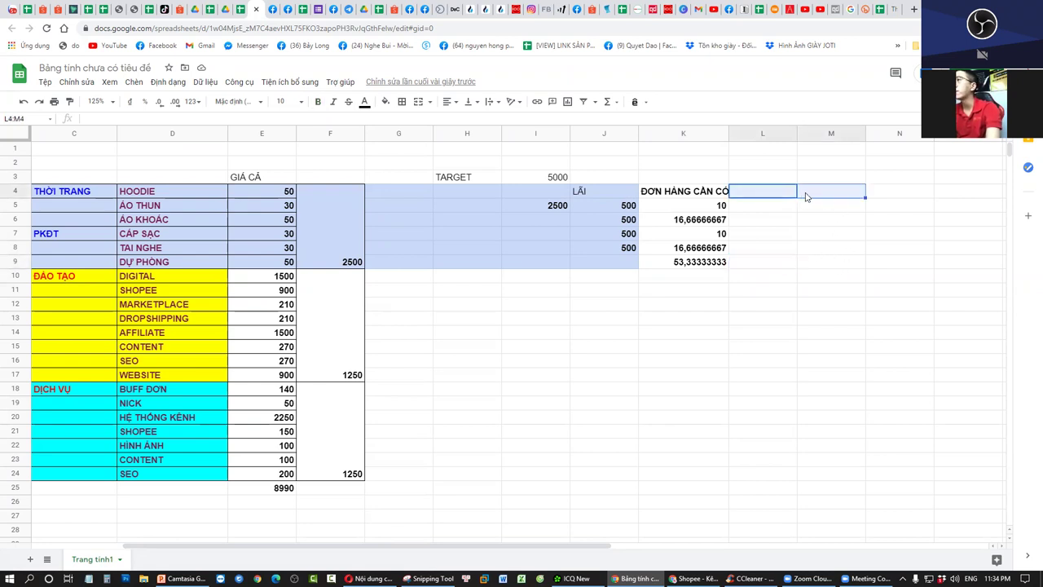
pyautogui.write('54')
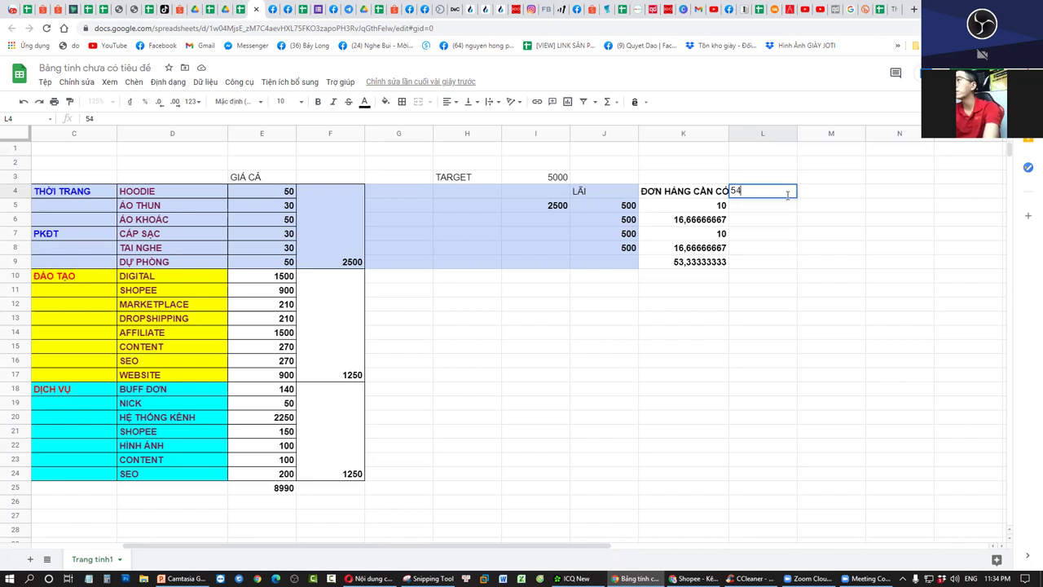
pyautogui.click(801, 195)
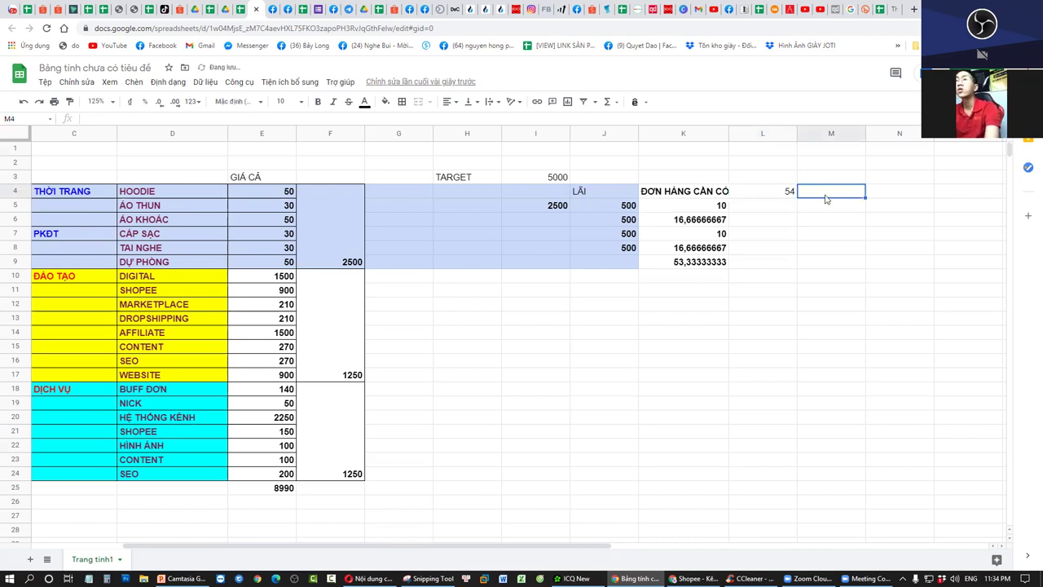
pyautogui.write('100')
pyautogui.click(846, 222)
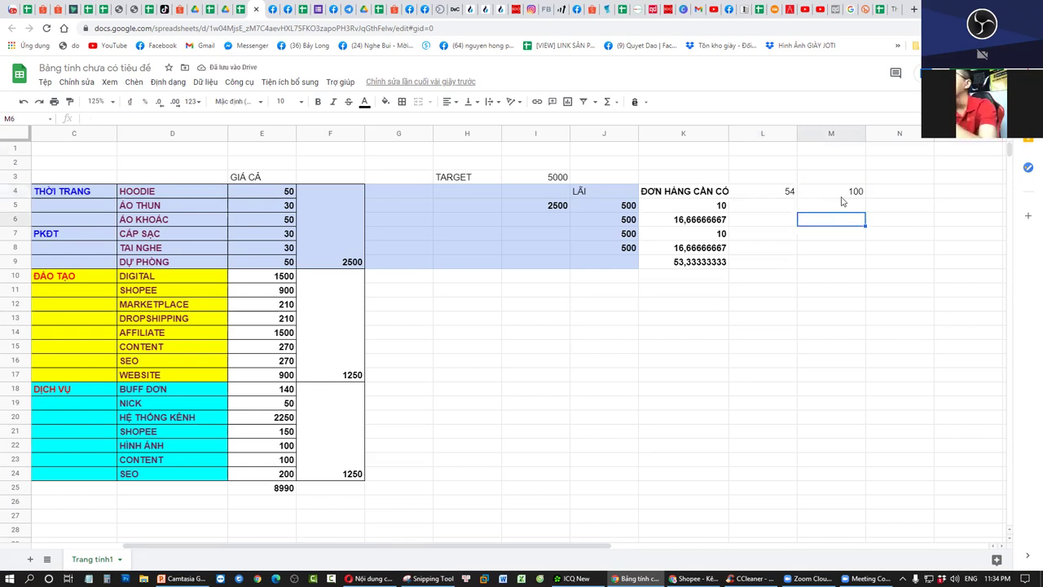
# Enter the heading HIỆU SUẤT in M3 above the 100
pyautogui.click(847, 192)
pyautogui.click(839, 176)
pyautogui.write('HIẾU SỰA')
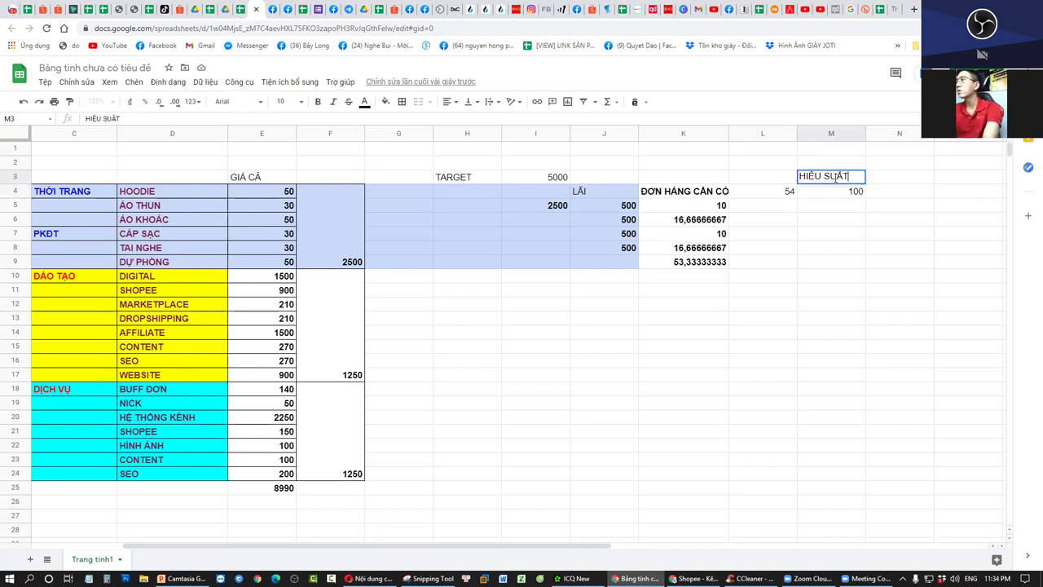
pyautogui.press('Return')
# Enter the heading KHẢ DỤNG in N3 and clear the 100 from M4
pyautogui.click(898, 177)
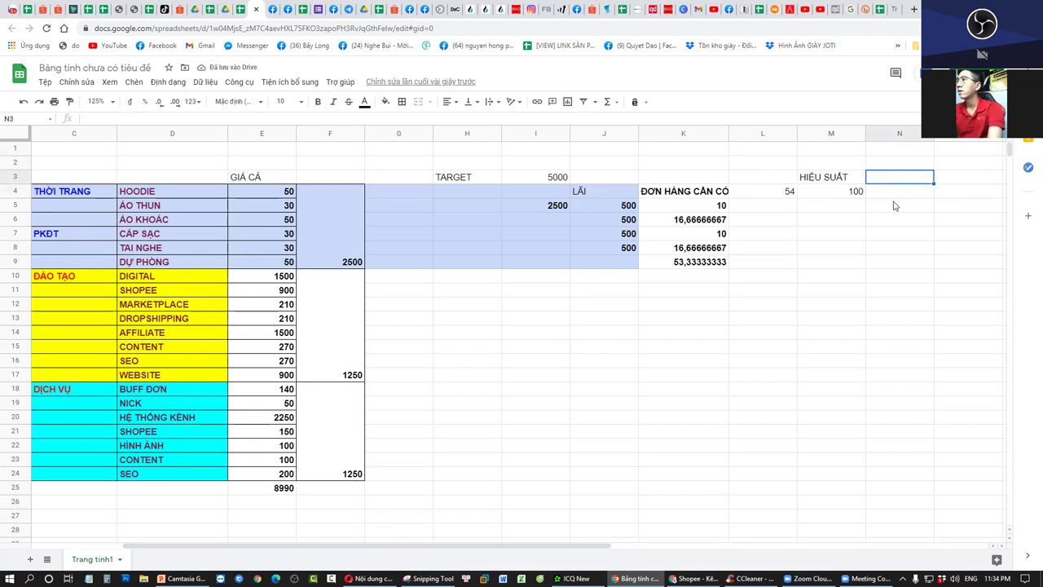
pyautogui.write('KHA DUNG')
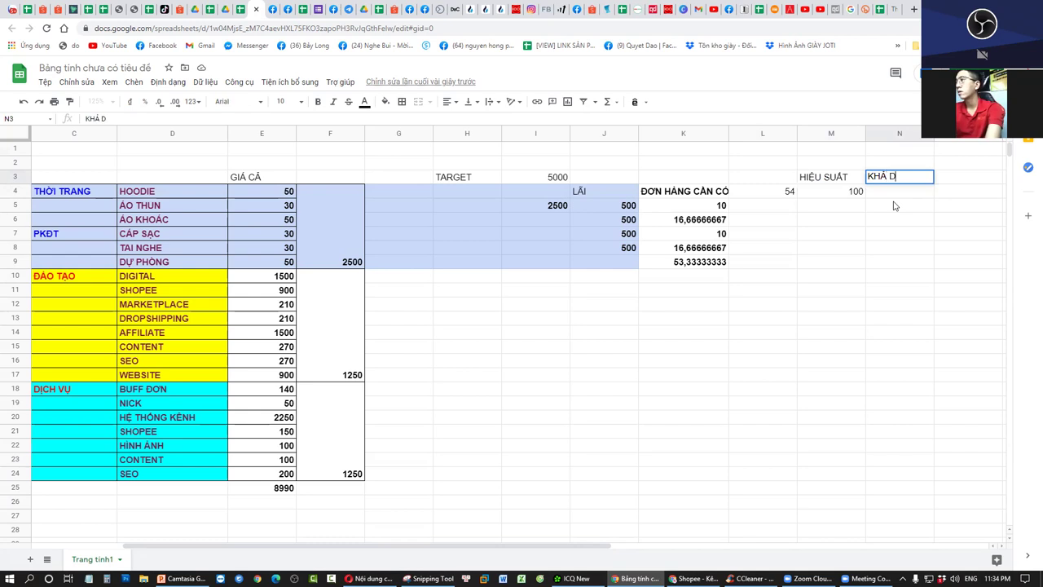
pyautogui.click(856, 192)
pyautogui.press('Delete')
pyautogui.click(905, 181)
pyautogui.click(911, 194)
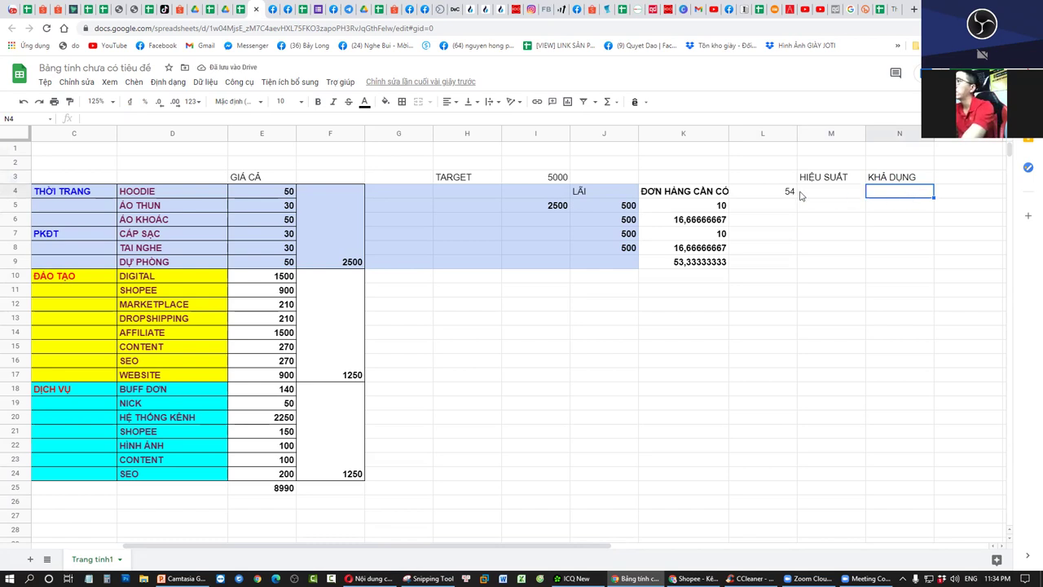
# Enter 100 in M4 under HIỆU SUẤT again and delete the KHẢ DỤNG heading from N3
pyautogui.click(844, 191)
pyautogui.write('100')
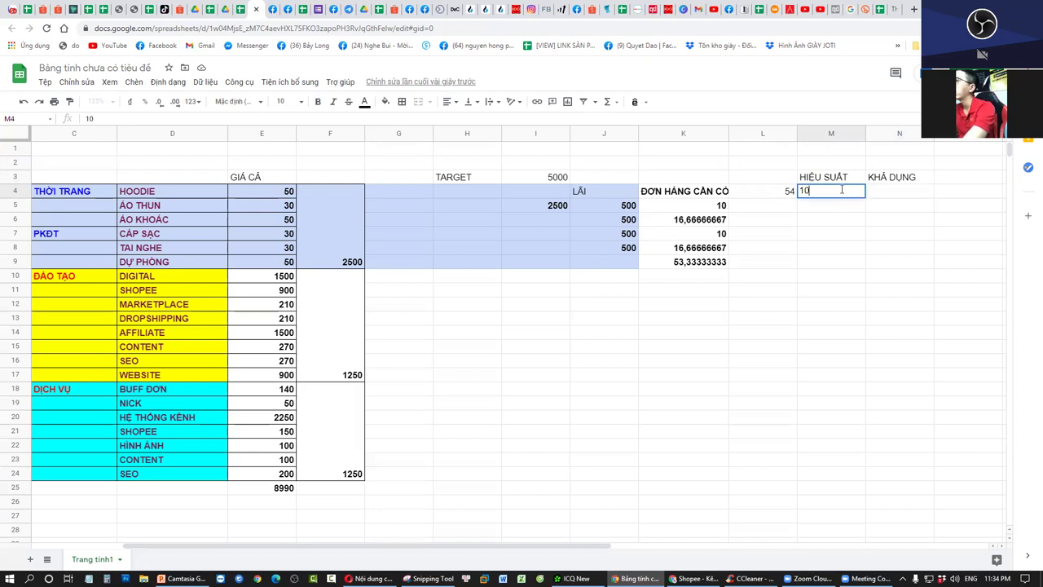
pyautogui.click(847, 179)
pyautogui.click(862, 207)
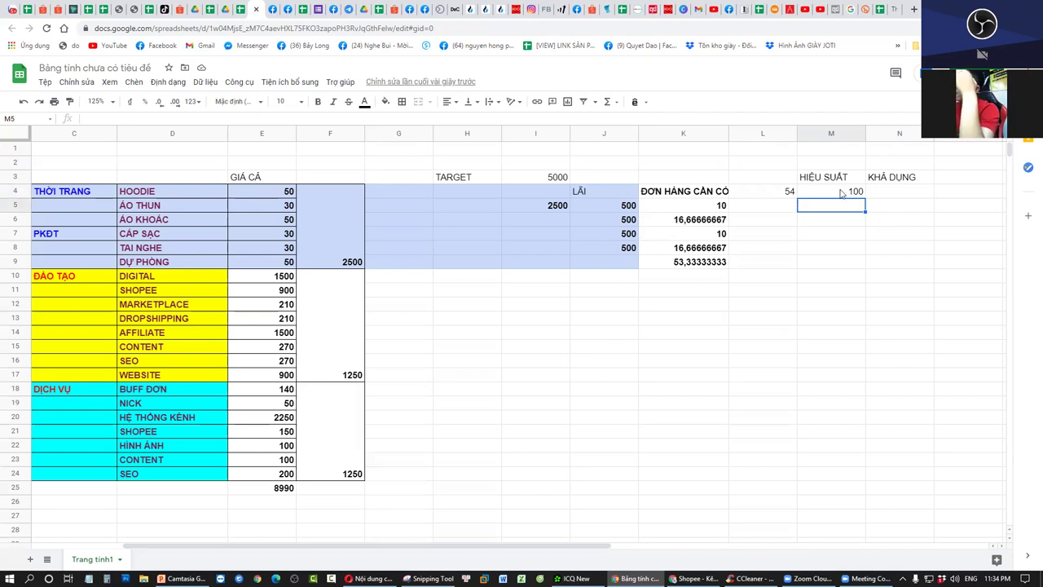
pyautogui.click(905, 176)
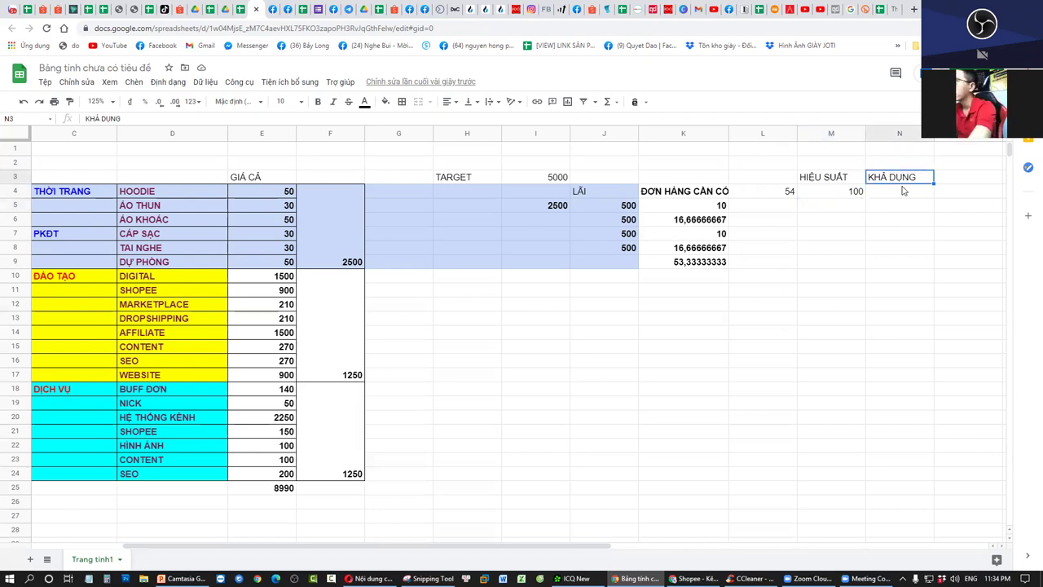
pyautogui.press('Delete')
# Enter 20 in M5 below the 100 and a % sign beside it in N5
pyautogui.click(845, 206)
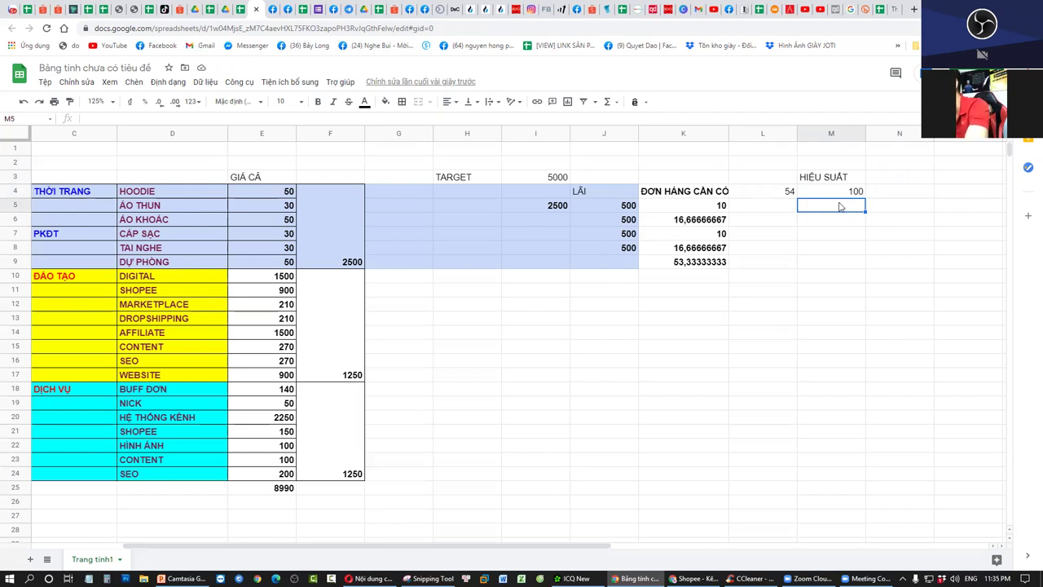
pyautogui.write('20')
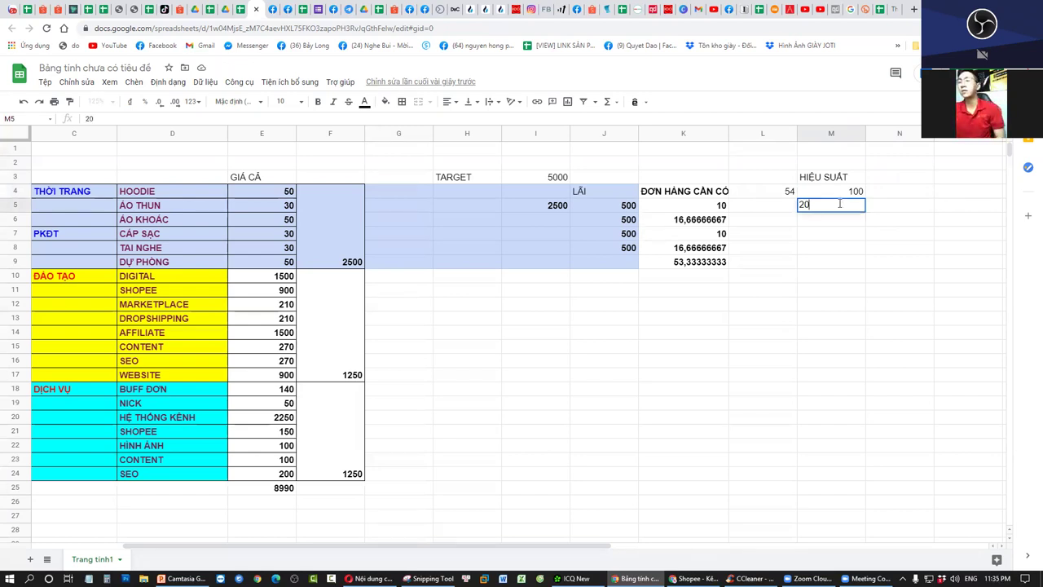
pyautogui.write('%')
pyautogui.press('BackSpace')
pyautogui.press('Return')
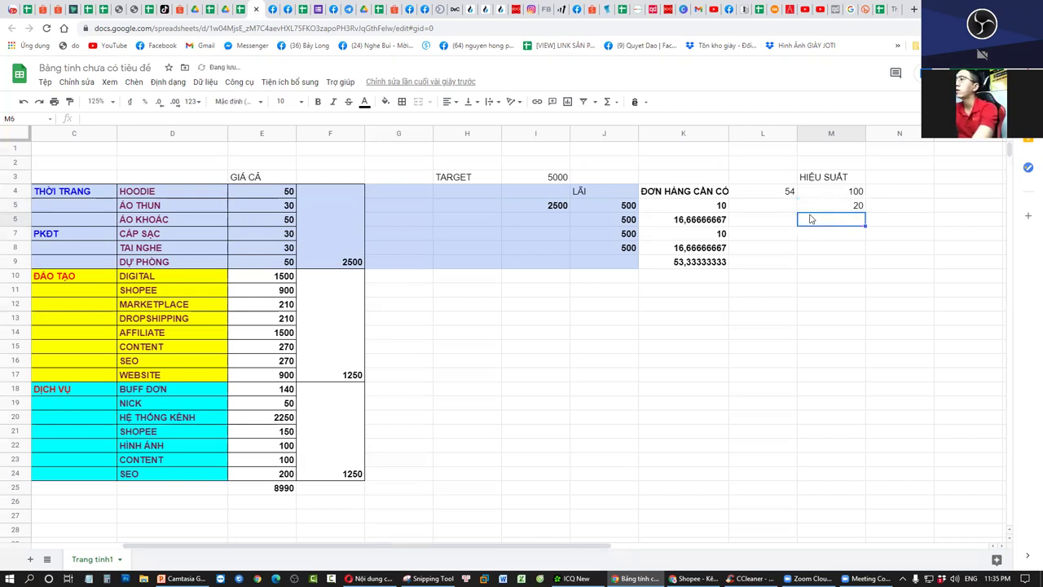
pyautogui.click(916, 209)
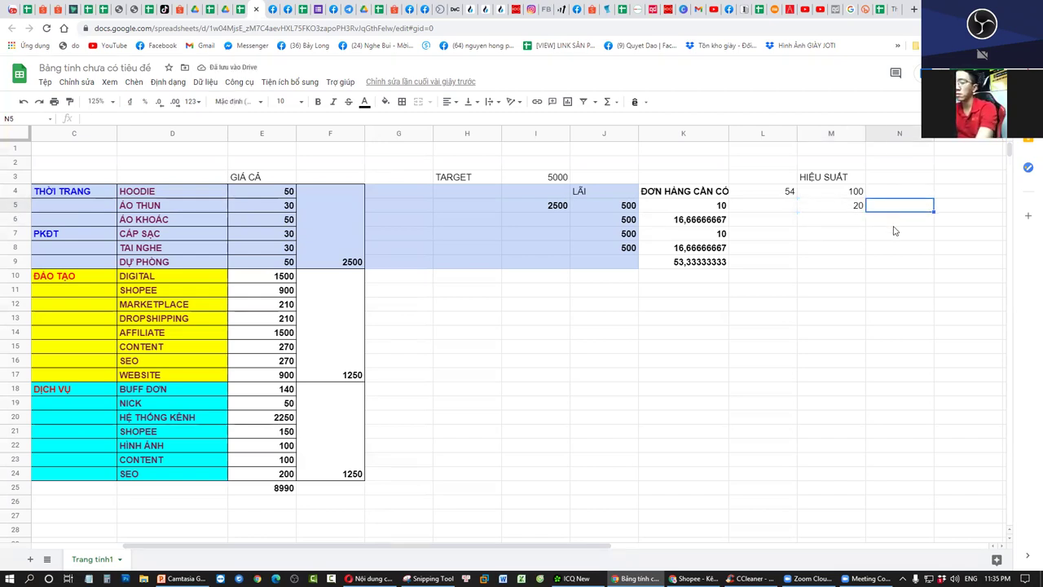
pyautogui.write('$')
pyautogui.press('BackSpace')
pyautogui.write('%')
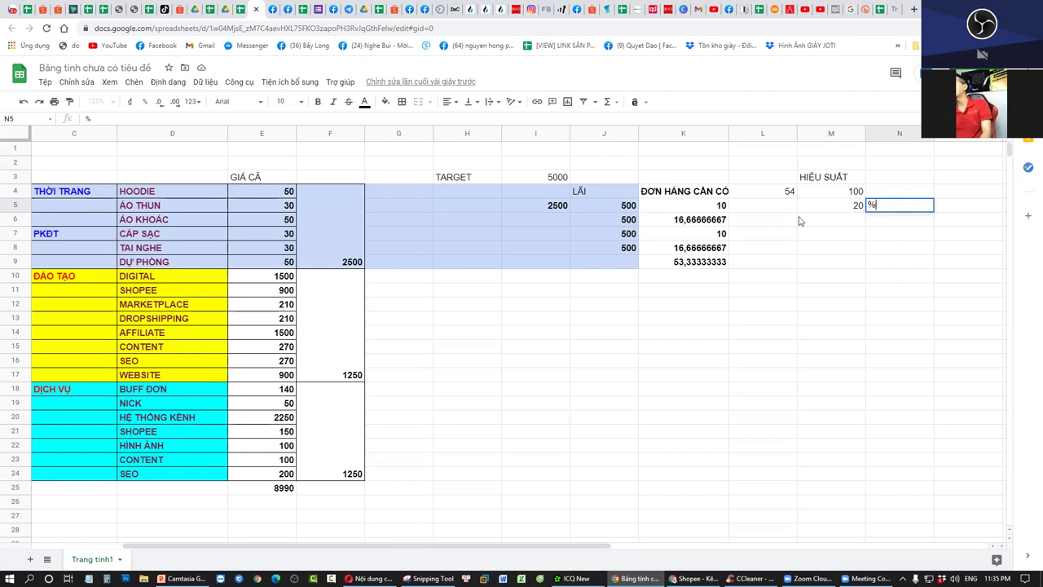
# Calculate the number of people to reach in L5 with the formula =54*100/20
pyautogui.click(767, 210)
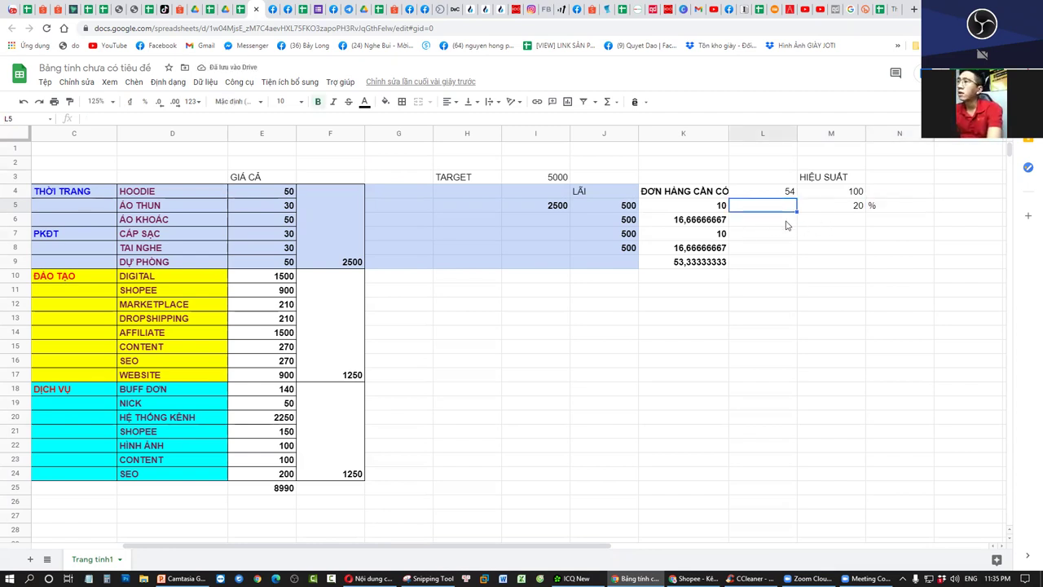
pyautogui.write('2')
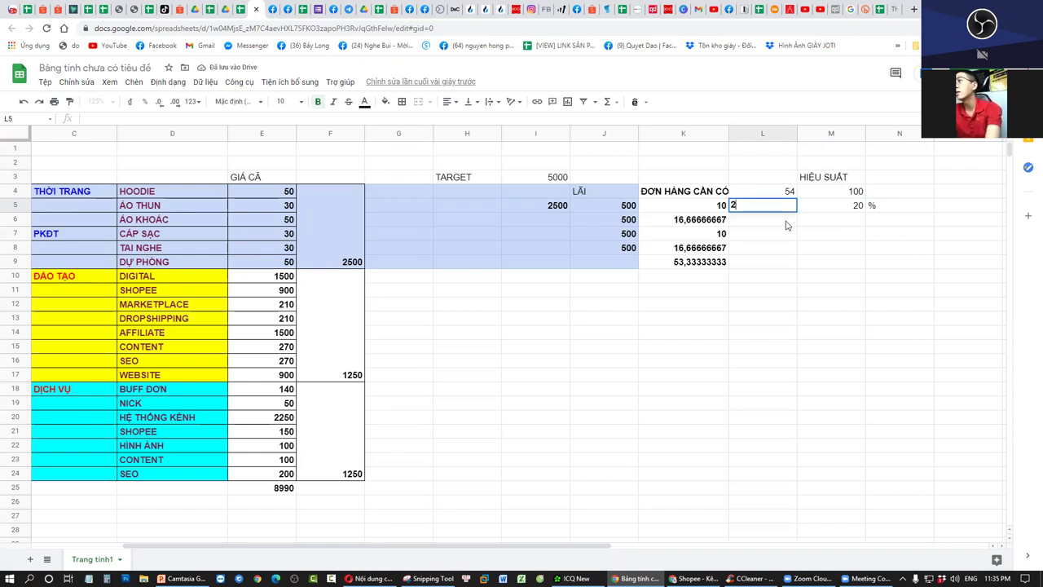
pyautogui.write('5')
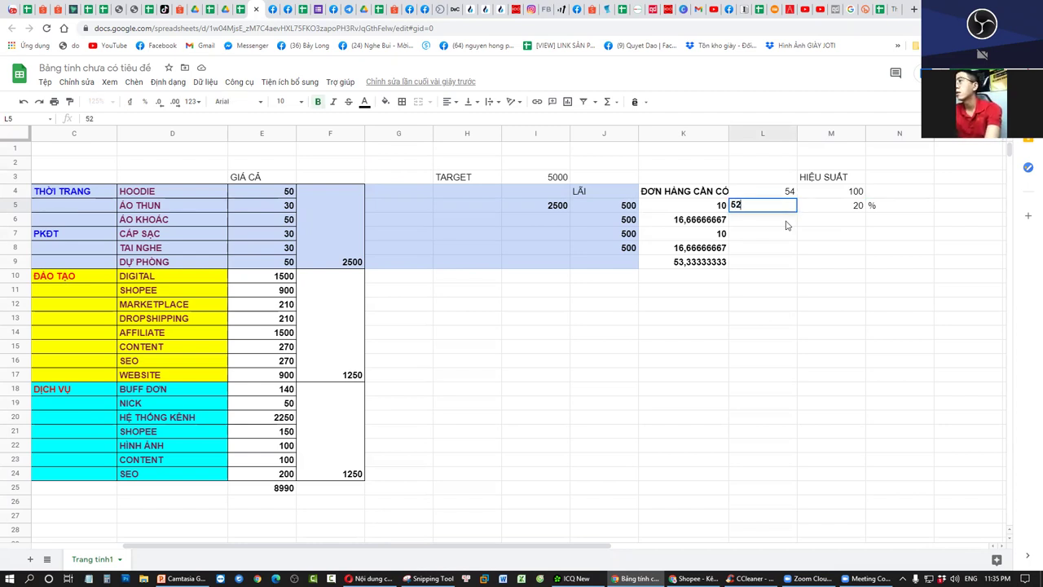
pyautogui.write('=54')
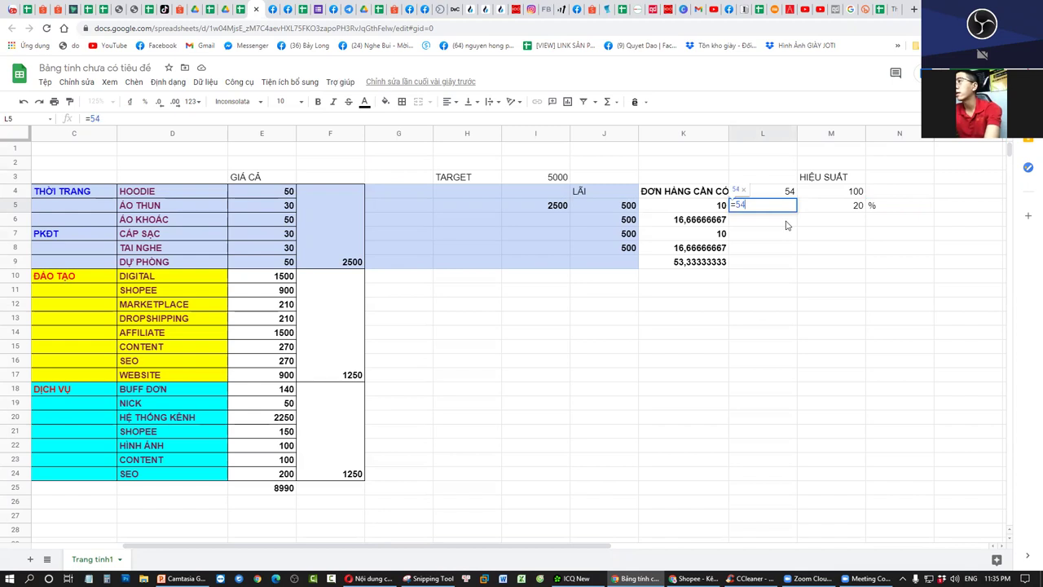
pyautogui.write('*')
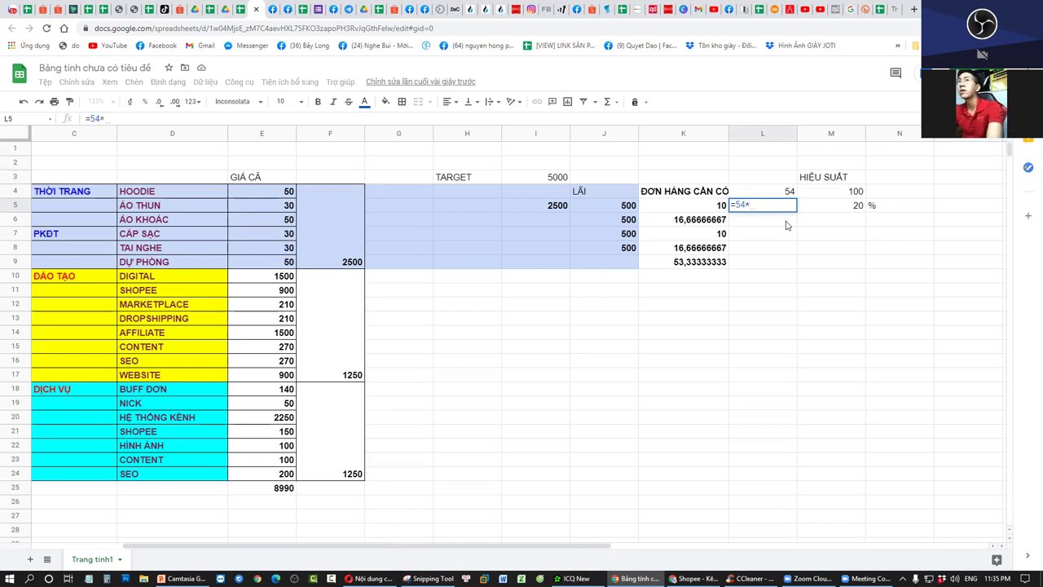
pyautogui.click(837, 211)
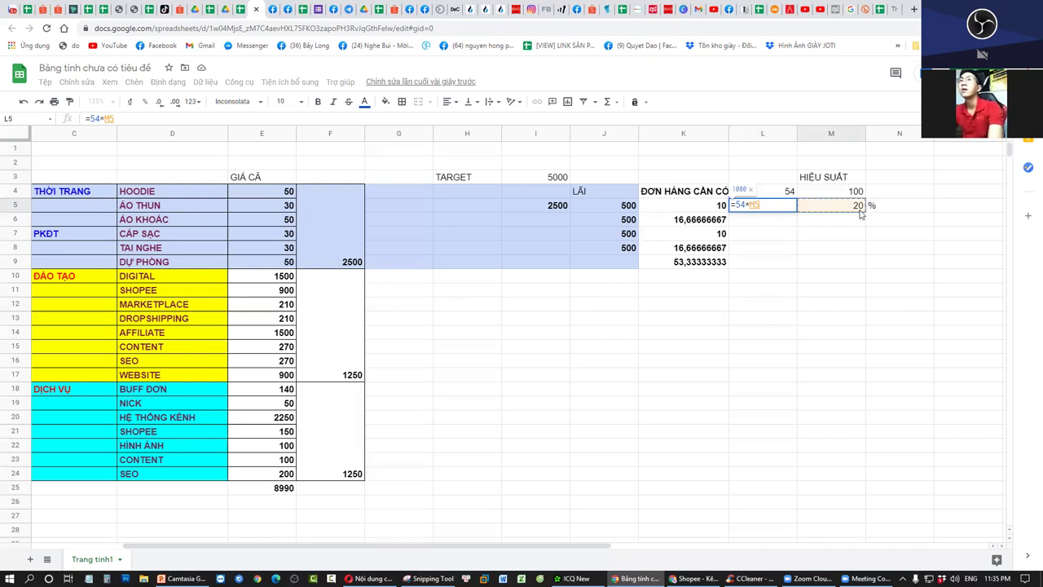
pyautogui.press('BackSpace')
pyautogui.press('BackSpace')
pyautogui.write('100')
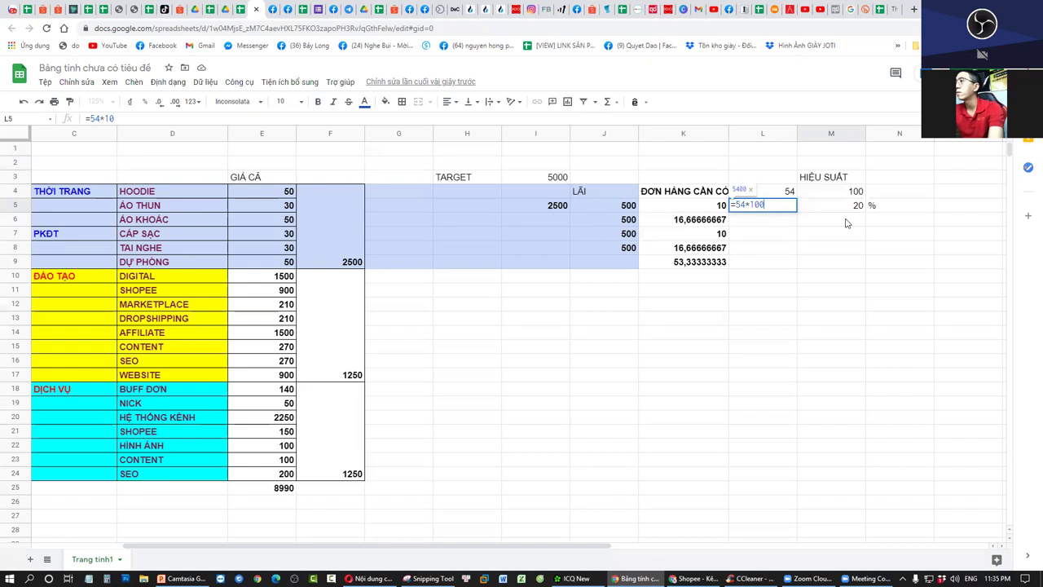
pyautogui.write('/20')
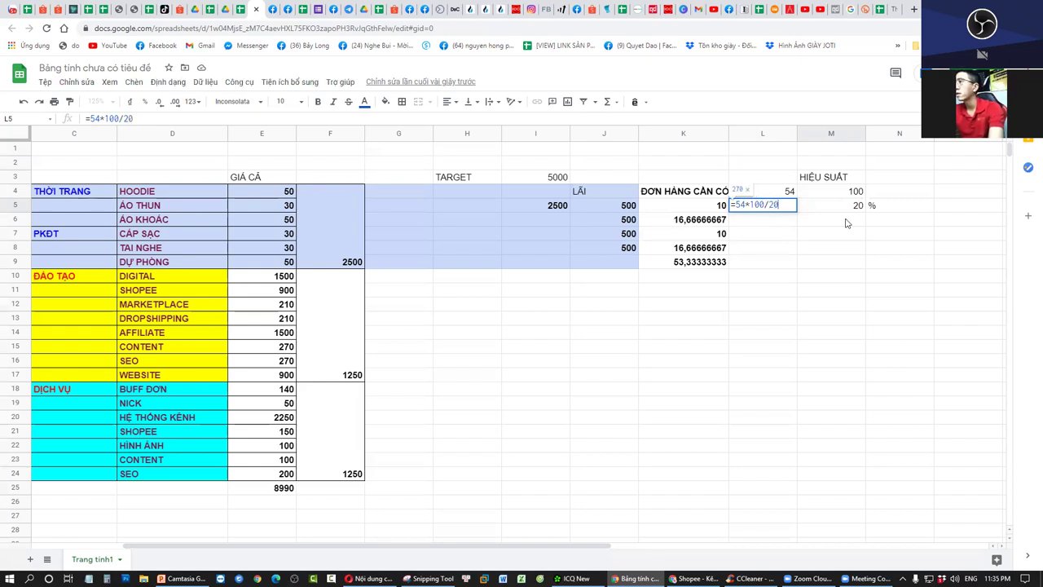
pyautogui.press('Return')
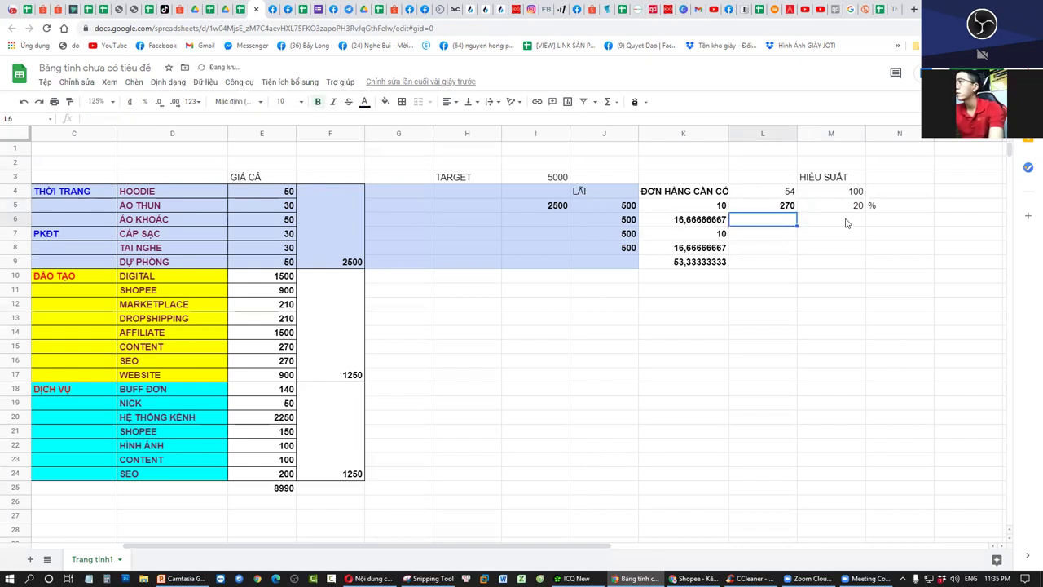
# Insert a column to the left of column L and enter the label NGƯỜI TARGET in L5
pyautogui.click(777, 207)
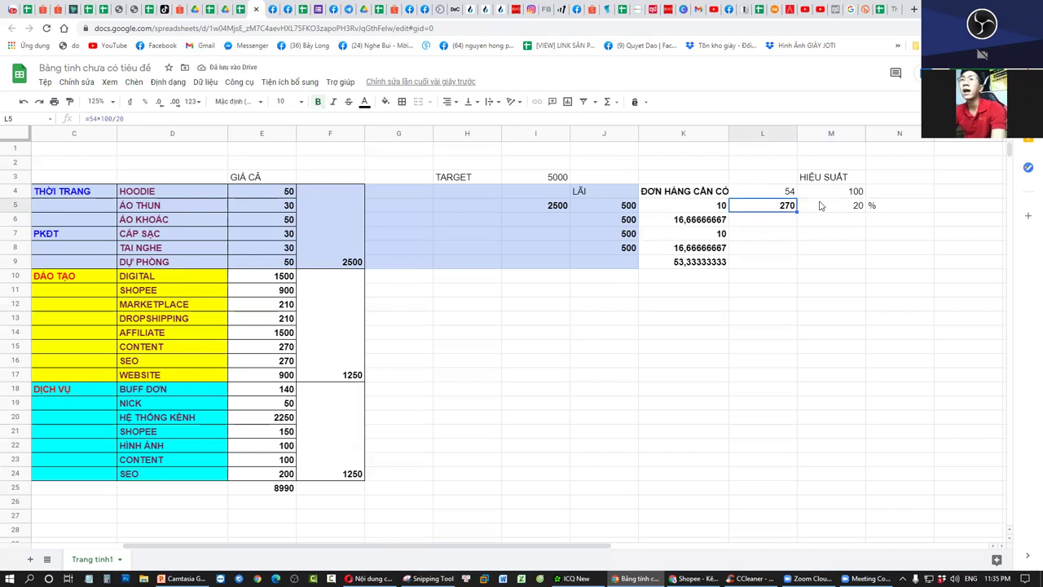
pyautogui.rightClick(775, 133)
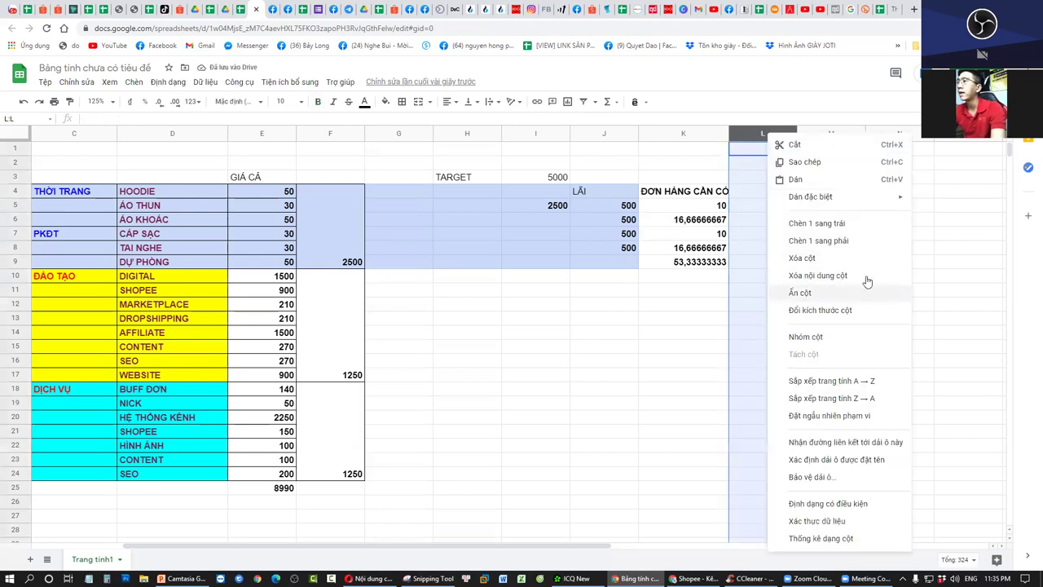
pyautogui.click(812, 219)
pyautogui.click(786, 209)
pyautogui.write('NGƯỜI TARGET')
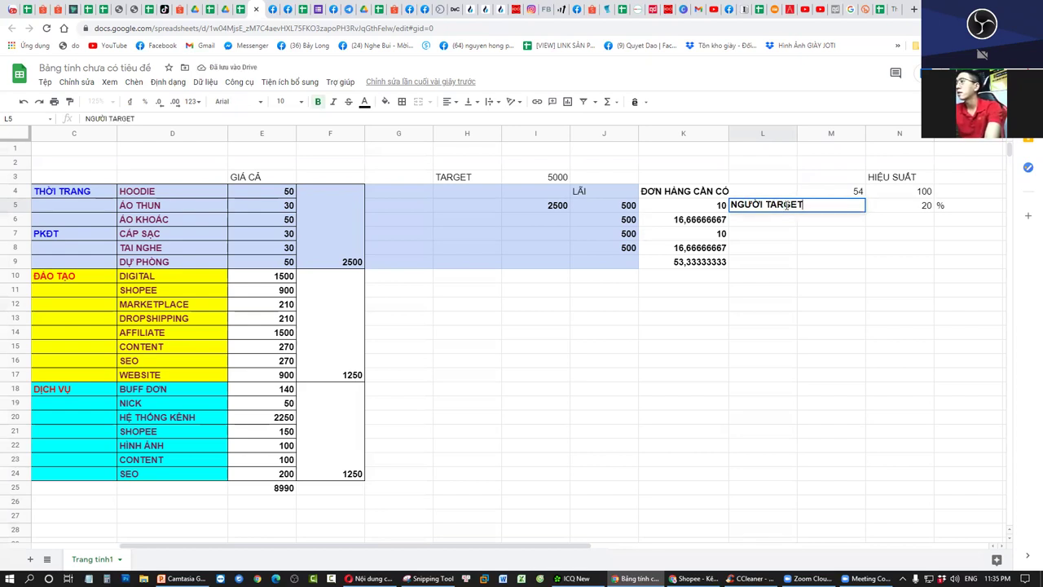
pyautogui.press('Return')
# Enter the label ĐƠN MONG MUỐN in L4 and widen column L to fit the labels
pyautogui.moveTo(797, 135); pyautogui.dragTo(812, 137)
pyautogui.click(798, 195)
pyautogui.write('ĐƠN MONG MUỐN')
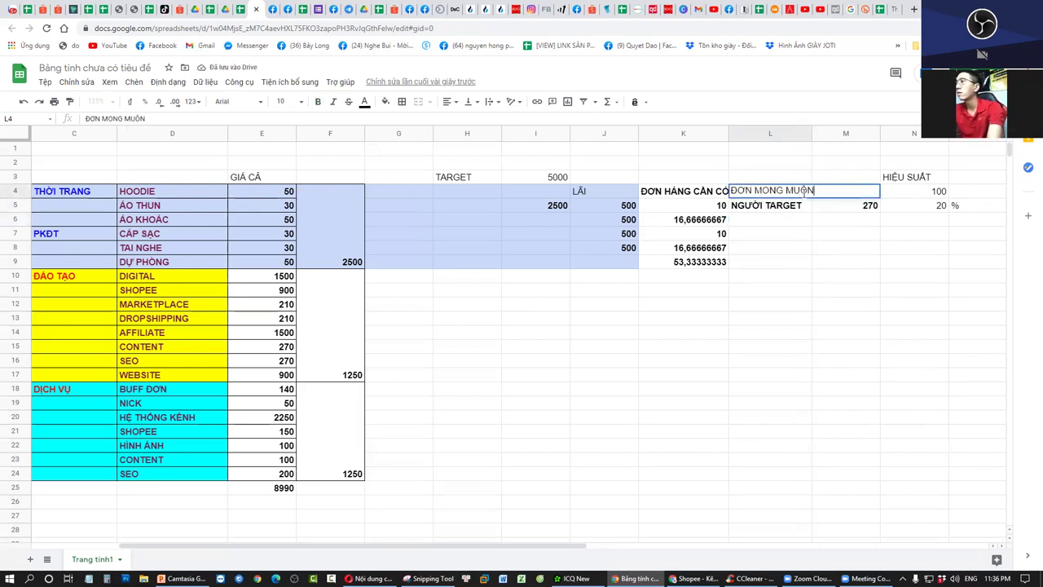
pyautogui.click(860, 263)
pyautogui.moveTo(811, 133); pyautogui.dragTo(820, 133)
# Replace the constants in the M5 formula with cell references so it reads =M4*N4/N5
pyautogui.click(873, 195)
pyautogui.click(872, 206)
pyautogui.doubleClick(872, 206)
pyautogui.click(928, 212)
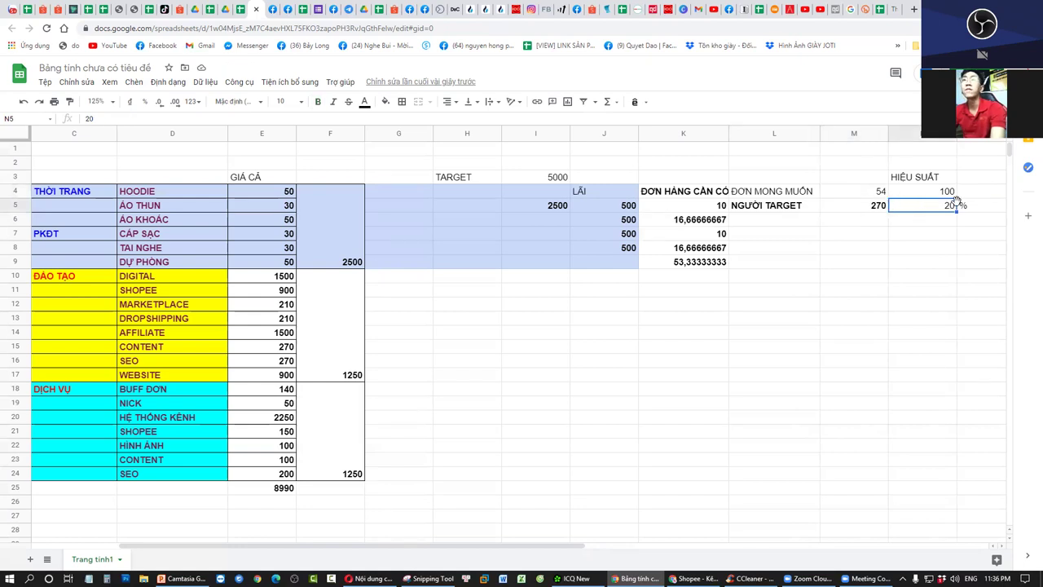
pyautogui.click(875, 208)
pyautogui.doubleClick(871, 207)
pyautogui.moveTo(828, 206); pyautogui.dragTo(877, 194)
pyautogui.click(878, 194)
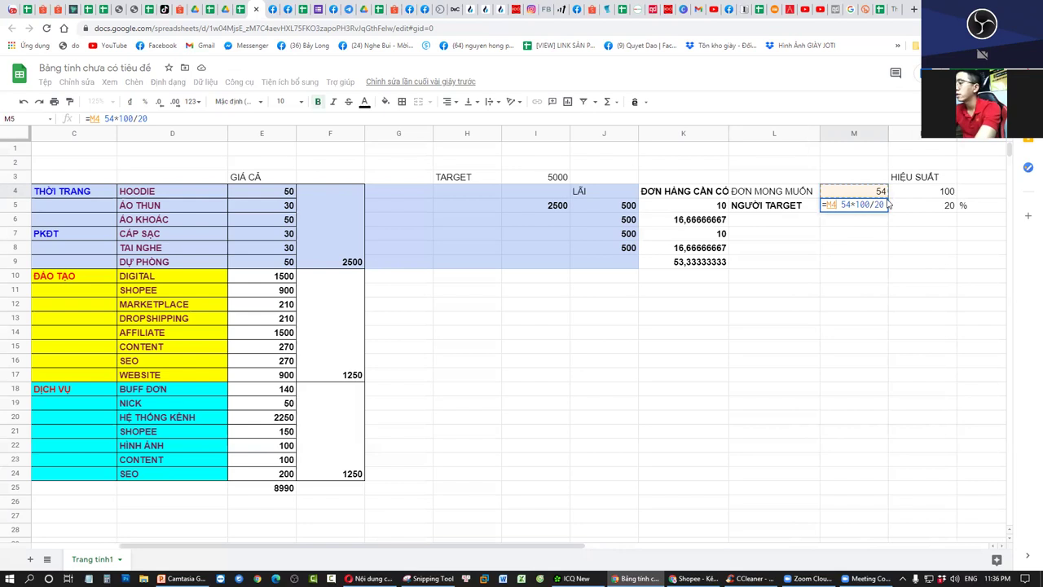
pyautogui.write('*')
pyautogui.click(913, 196)
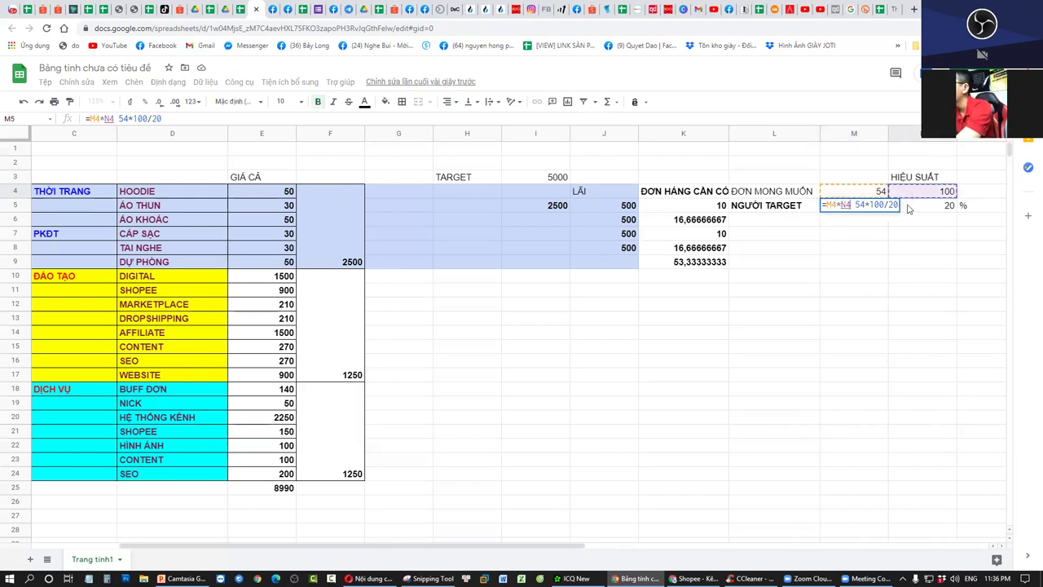
pyautogui.write('/')
pyautogui.click(933, 212)
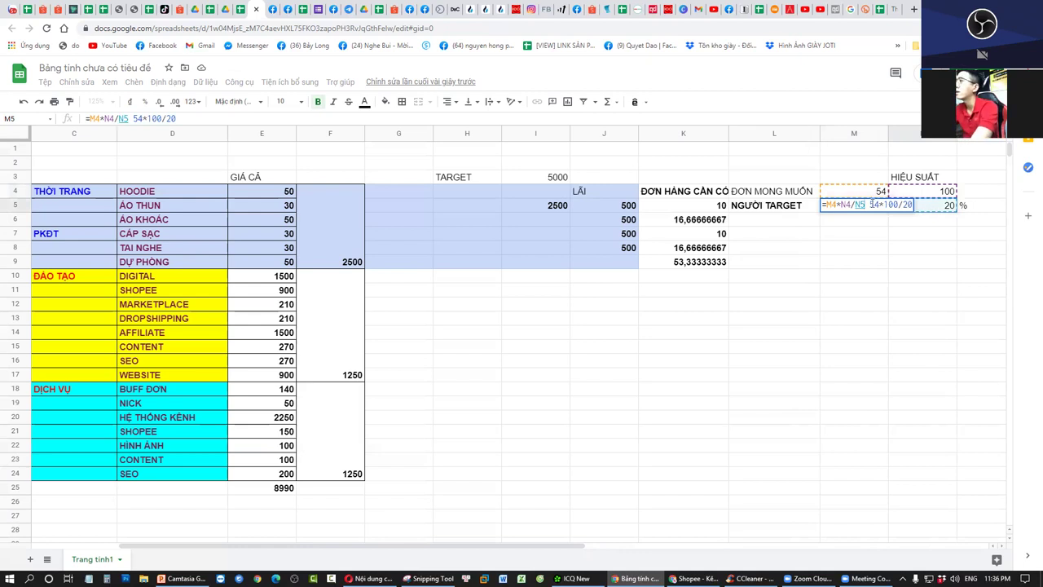
pyautogui.press('Return')
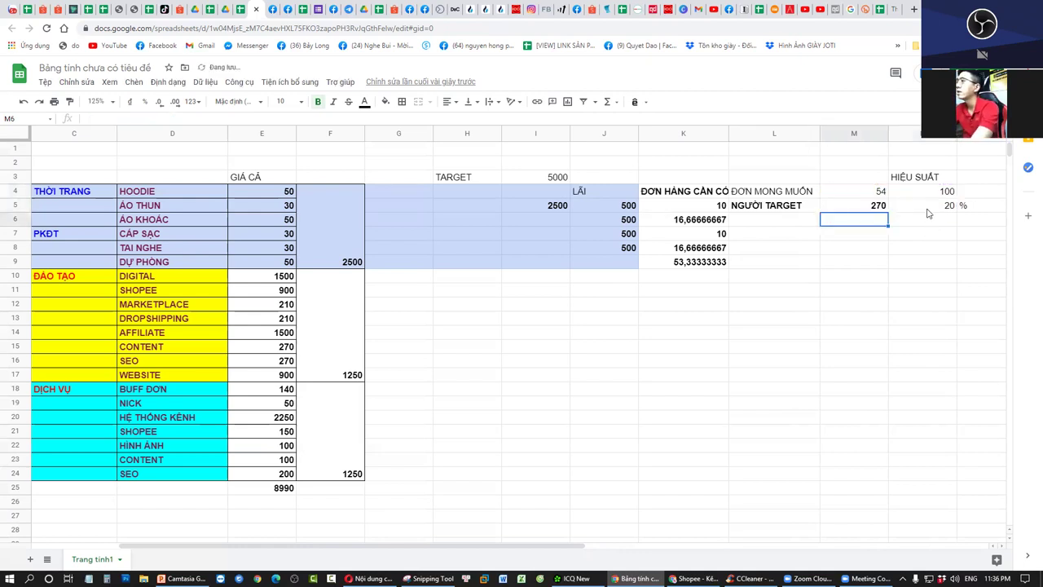
# Set the performance rate in N5 to 10
pyautogui.click(935, 205)
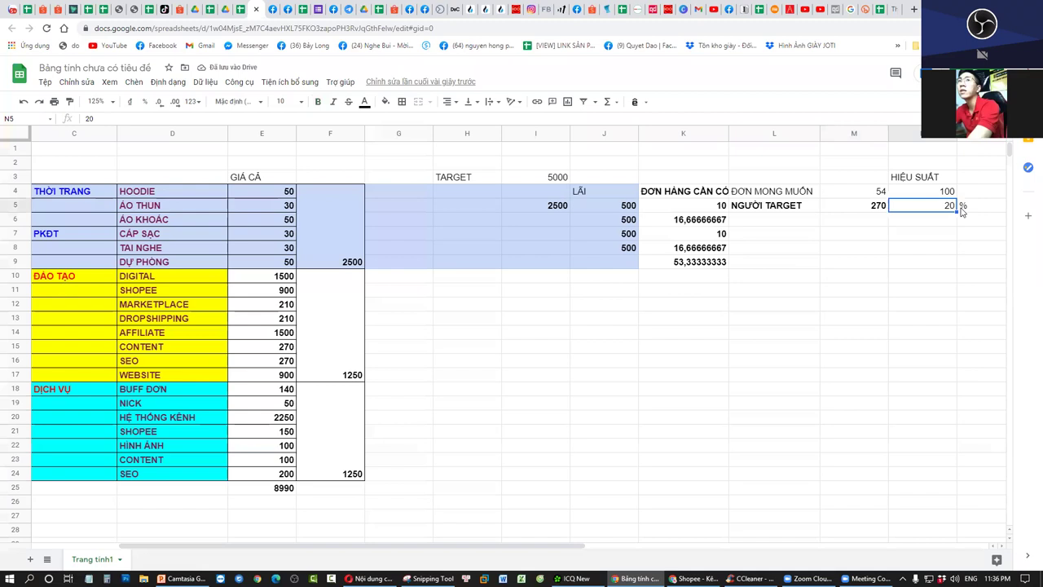
pyautogui.write('10')
pyautogui.click(967, 246)
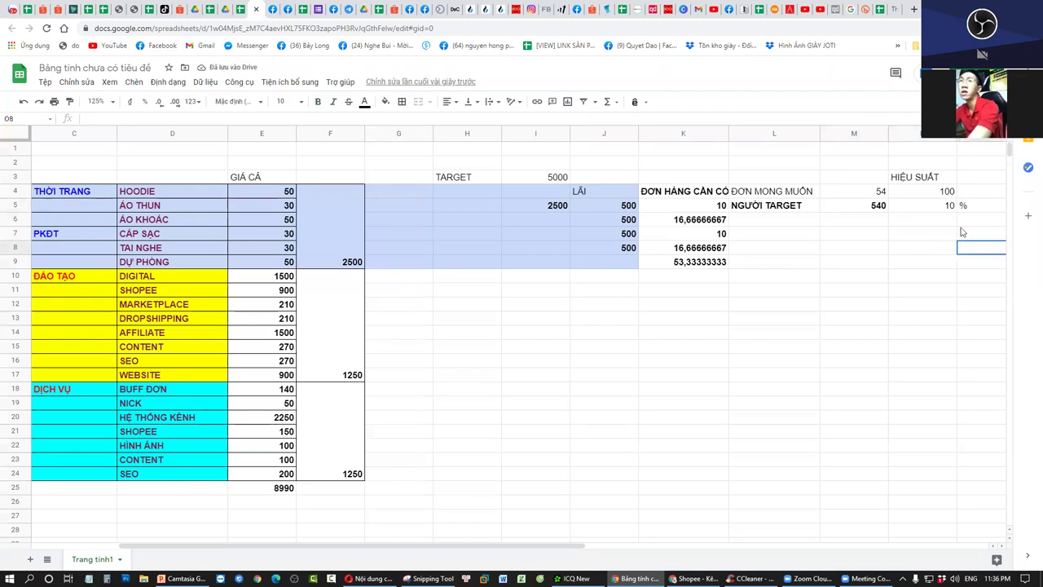
pyautogui.click(941, 204)
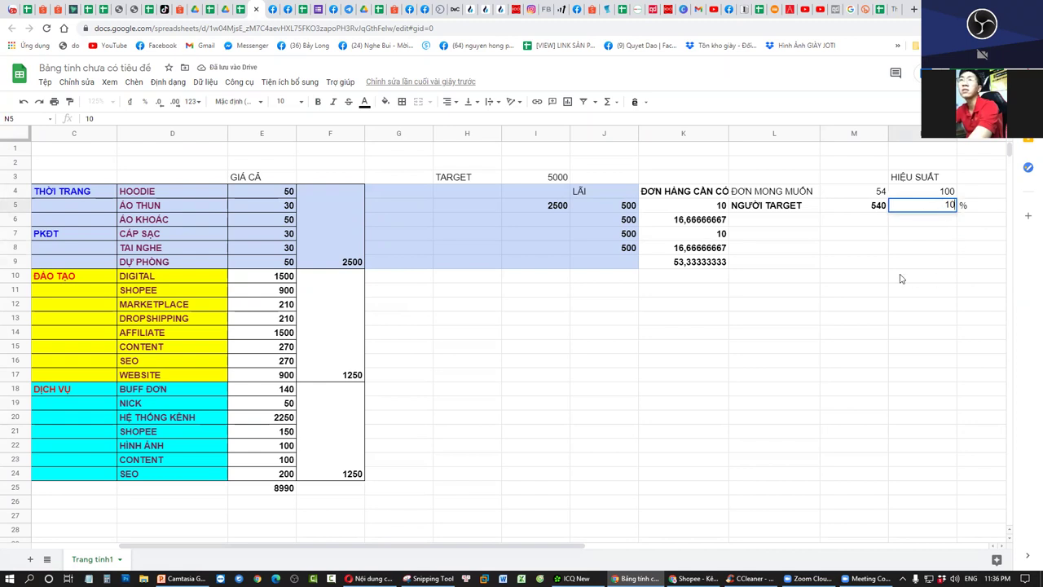
# Replace the label in L5 with KHÁCH HÀNG TIỀM NĂNG
pyautogui.click(743, 207)
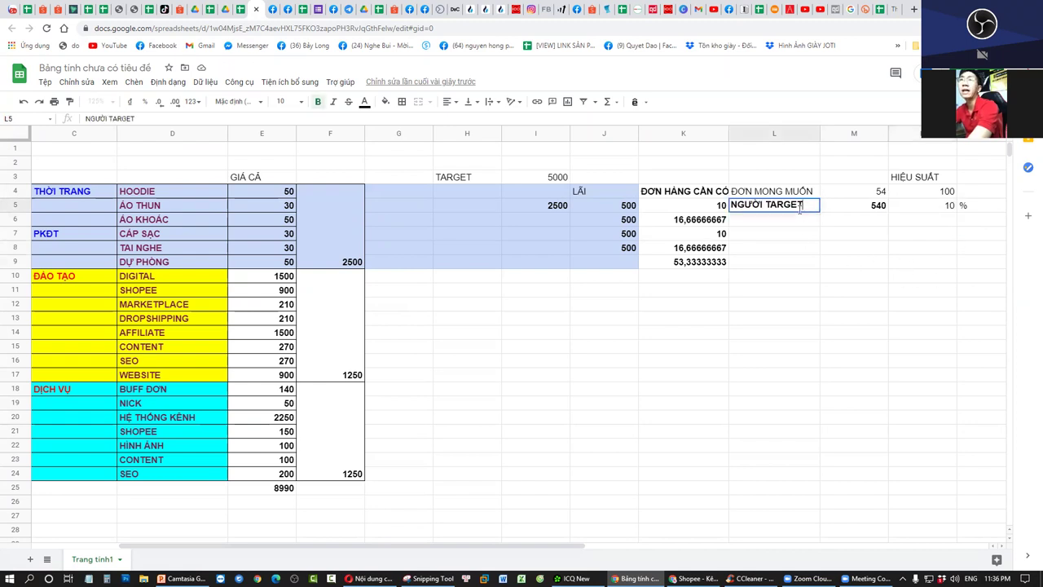
pyautogui.doubleClick(743, 209)
pyautogui.hotkey('ctrl', 'shift', 'Left')
pyautogui.hotkey('ctrl', 'shift', 'Left')
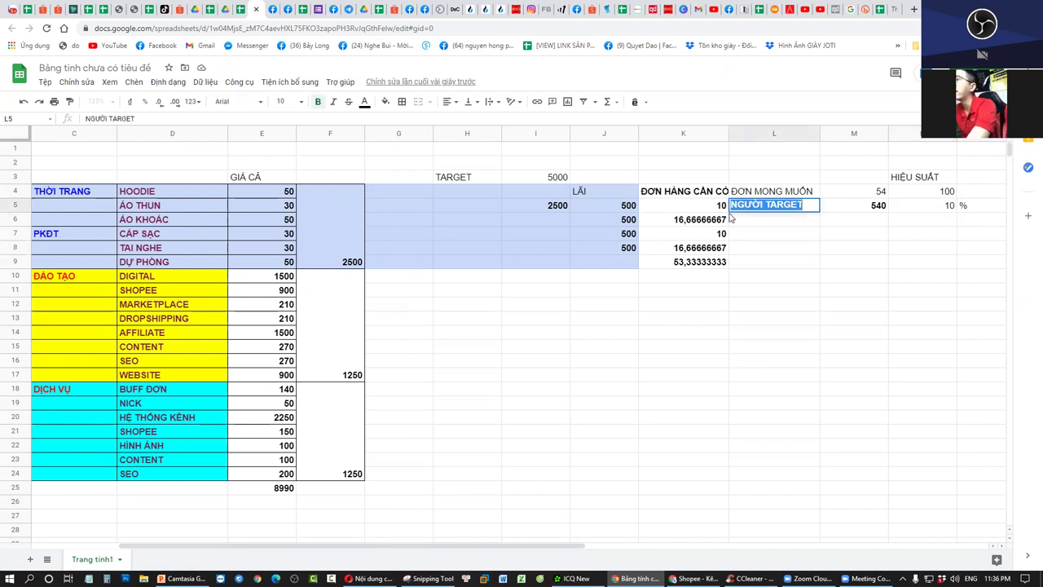
pyautogui.write('KHAC')
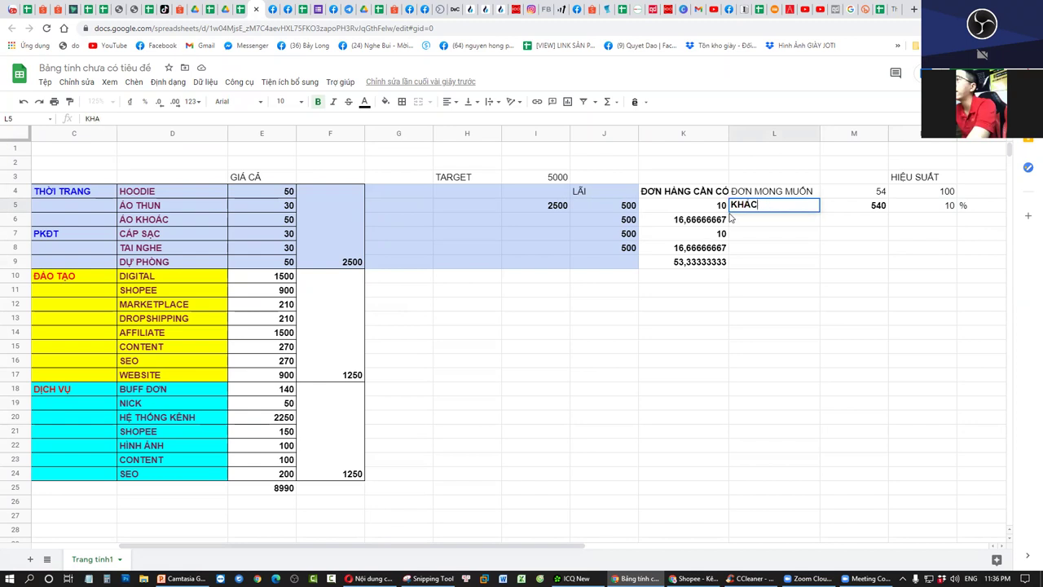
pyautogui.write('H HÀNG TIỀM NĂNG')
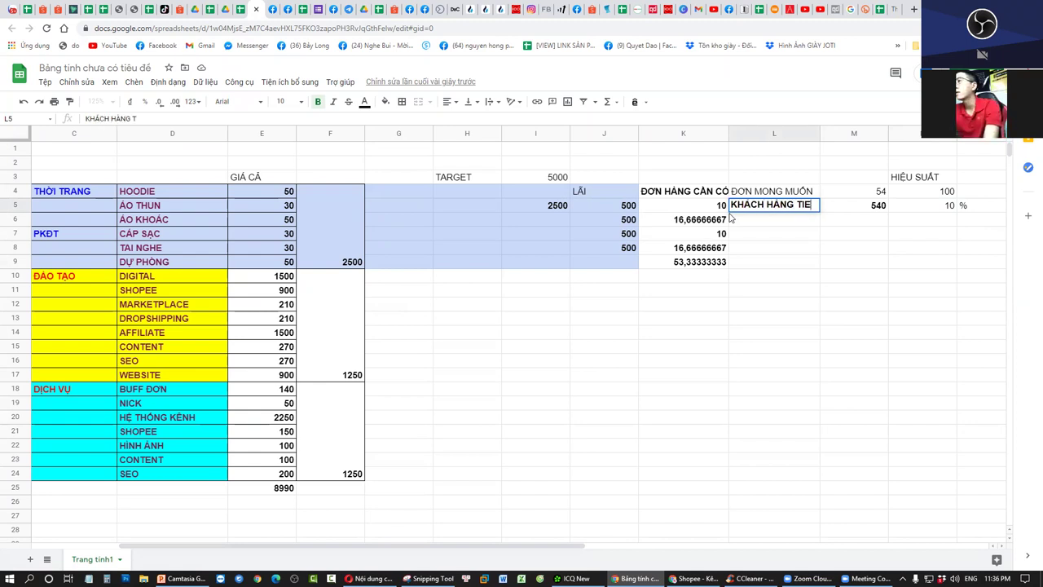
pyautogui.click(723, 286)
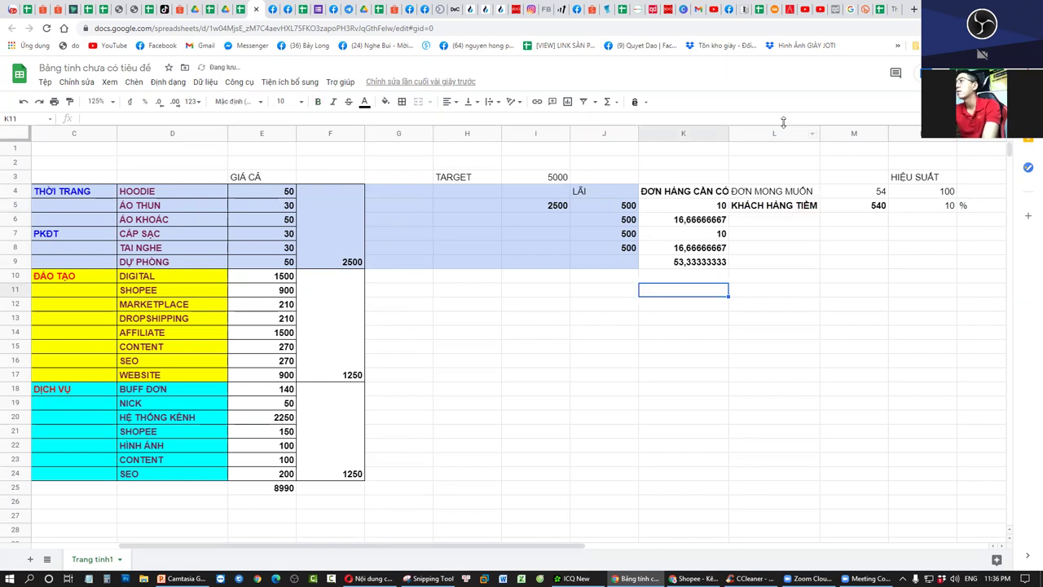
# Insert an empty column to the left of column L, before the desired-orders labels
pyautogui.click(782, 132)
pyautogui.rightClick(784, 133)
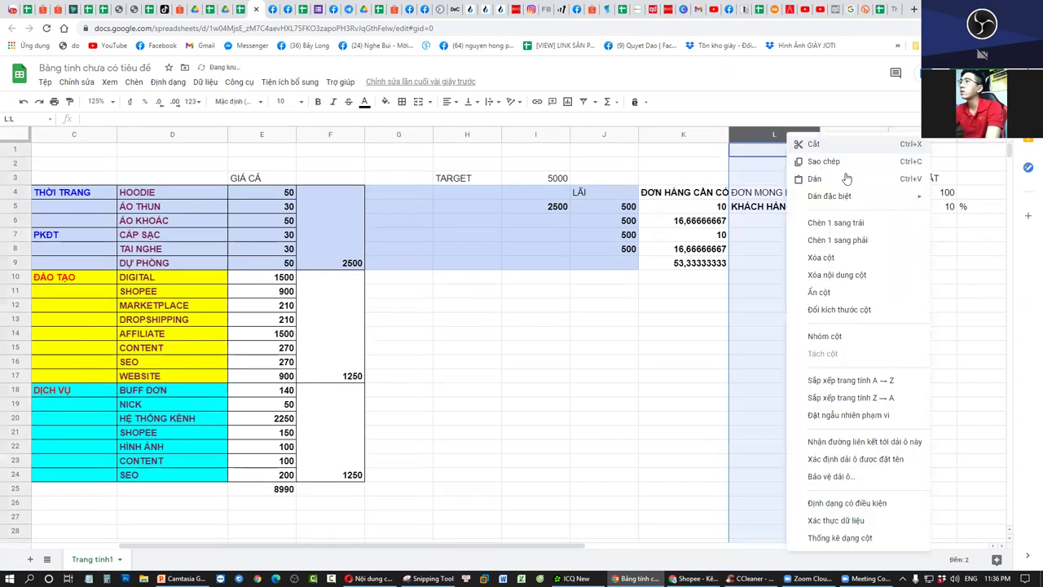
pyautogui.click(839, 223)
# Set the performance rate in O5 to 25
pyautogui.click(441, 539)
pyautogui.moveTo(444, 545); pyautogui.dragTo(574, 545)
pyautogui.click(741, 249)
pyautogui.click(781, 207)
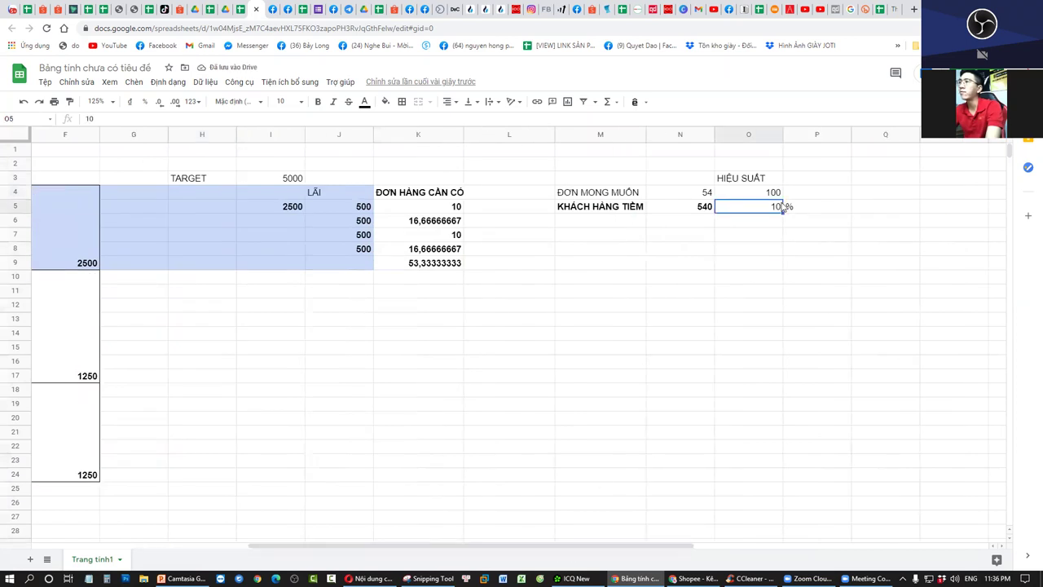
pyautogui.write('25')
pyautogui.click(815, 267)
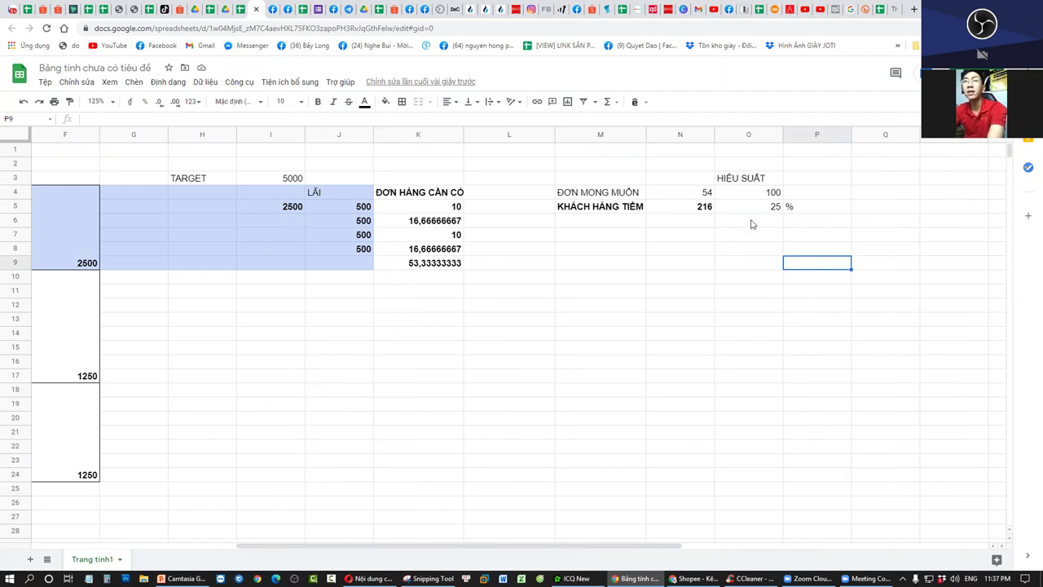
# Enter the heading KÊNH in Q3, beyond the performance rate block
pyautogui.click(699, 194)
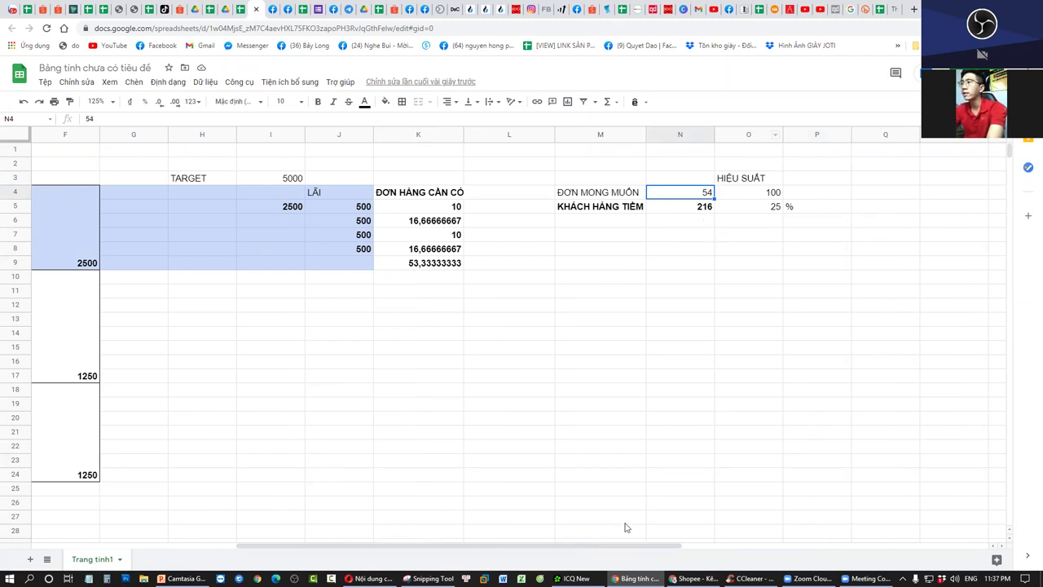
pyautogui.moveTo(619, 544); pyautogui.dragTo(715, 543)
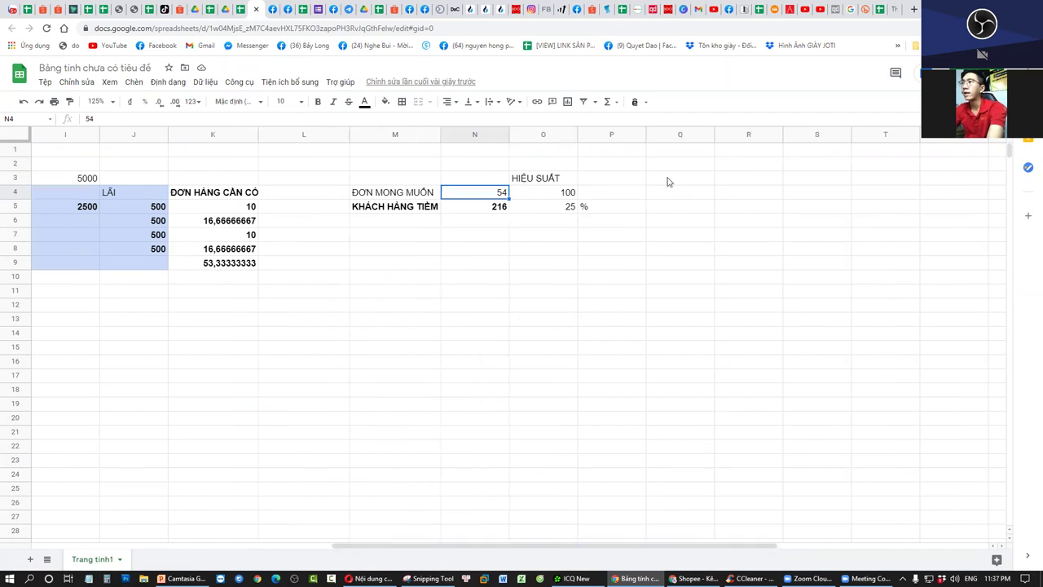
pyautogui.click(668, 180)
pyautogui.write('KÊNH')
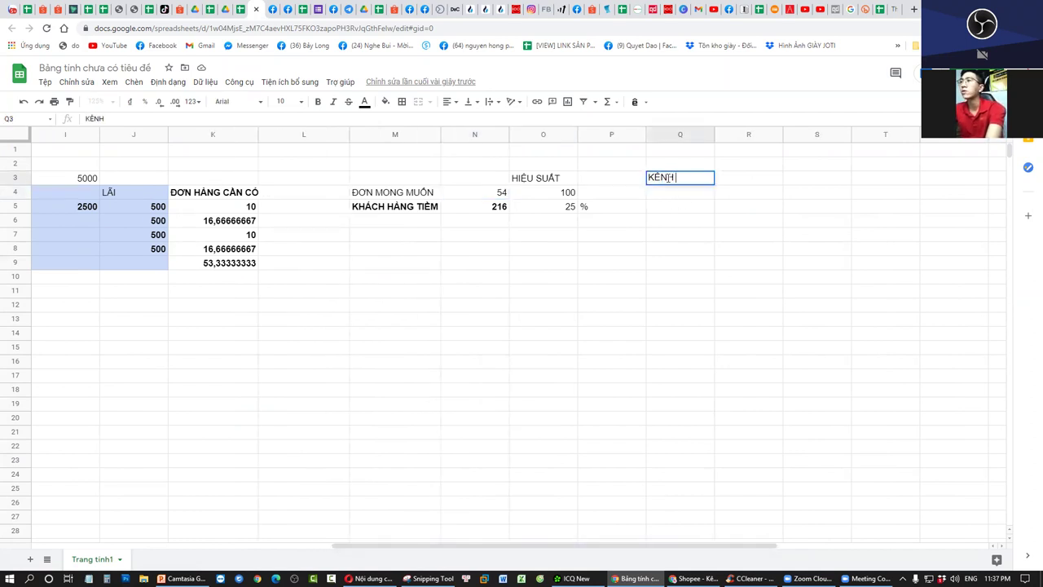
pyautogui.press('Tab')
# Enter MARKET PLACE in R3 beside the KÊNH heading
pyautogui.write('MARKETIN')
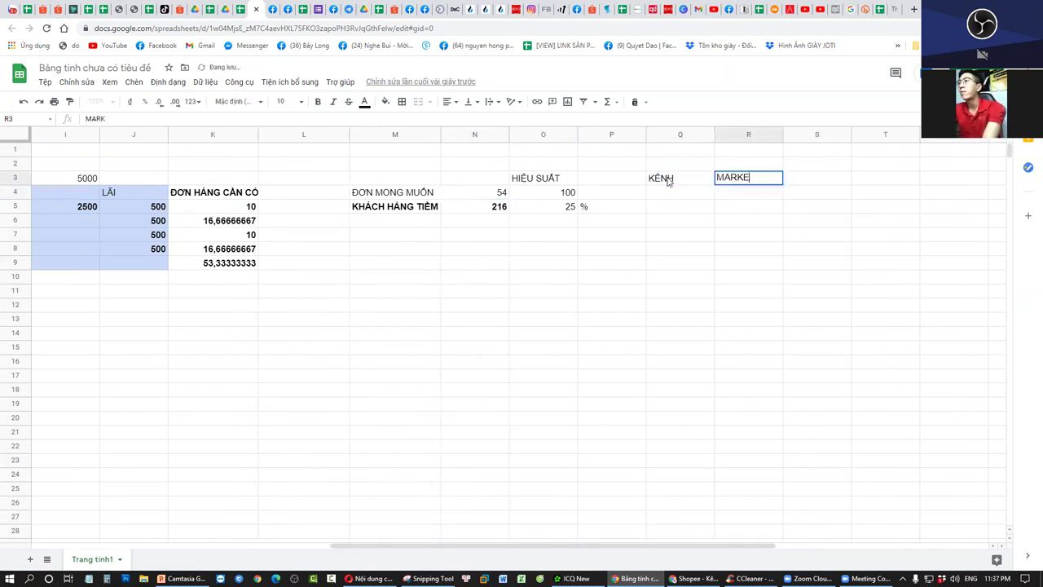
pyautogui.press('BackSpace')
pyautogui.press('BackSpace')
pyautogui.write('PACE')
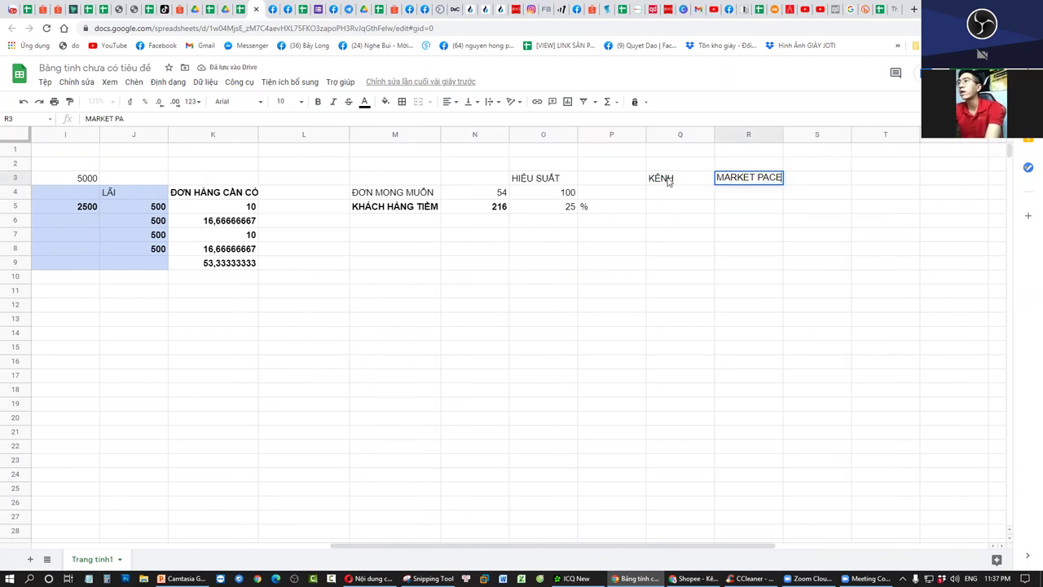
pyautogui.press('BackSpace')
pyautogui.press('BackSpace')
pyautogui.press('BackSpace')
pyautogui.write('LACE')
pyautogui.press('Return')
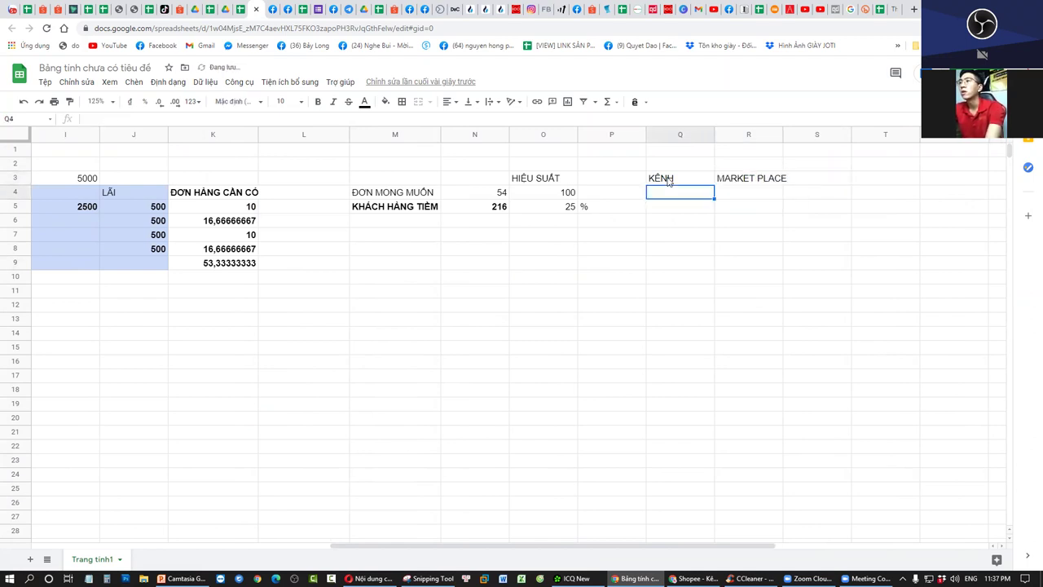
# List the channels GROUP, GIỚI THIỆU, CTV and SHOPEE in R4 to R7 beneath MARKET PLACE
pyautogui.press('Tab')
pyautogui.write('GROUP')
pyautogui.press('Return')
pyautogui.write('GIỚI THIỆU')
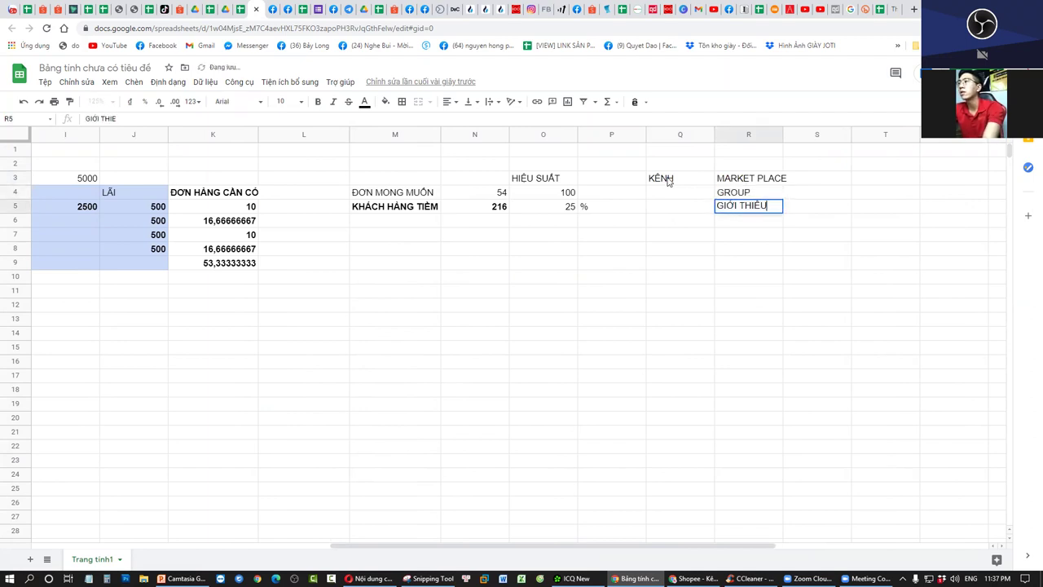
pyautogui.press('Return')
pyautogui.write('CTV')
pyautogui.press('Return')
pyautogui.write('SHOPE')
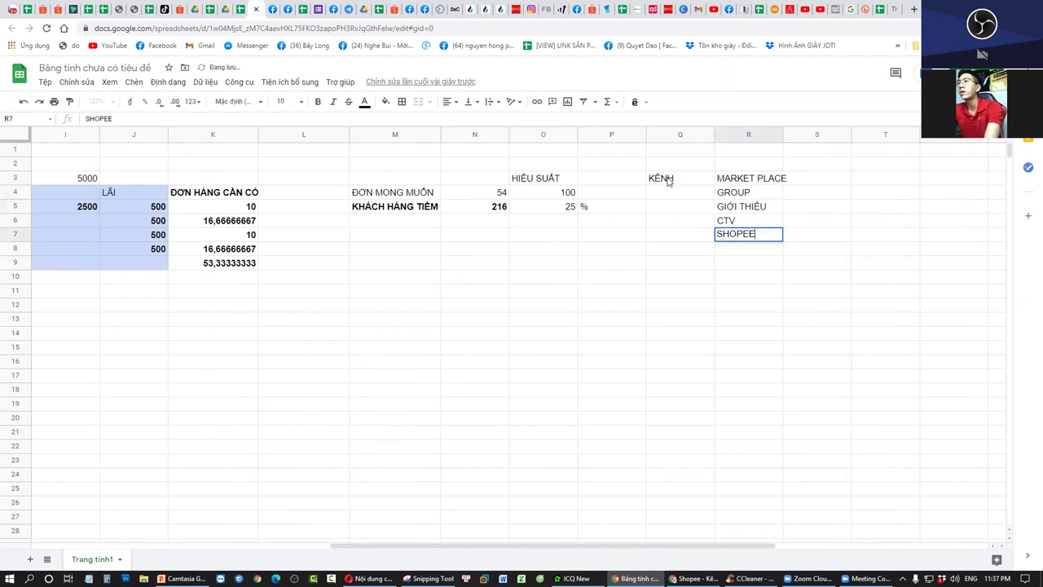
pyautogui.write('E')
pyautogui.press('Tab')
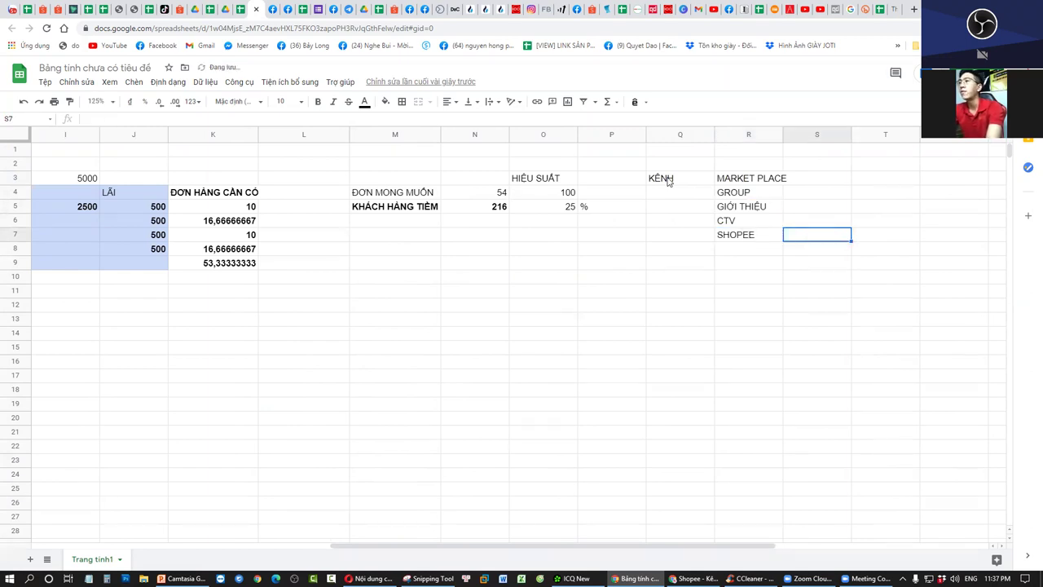
# Enter the potential-customer figure 216 in S2, above the column beside the channel names
pyautogui.moveTo(741, 150); pyautogui.dragTo(754, 164)
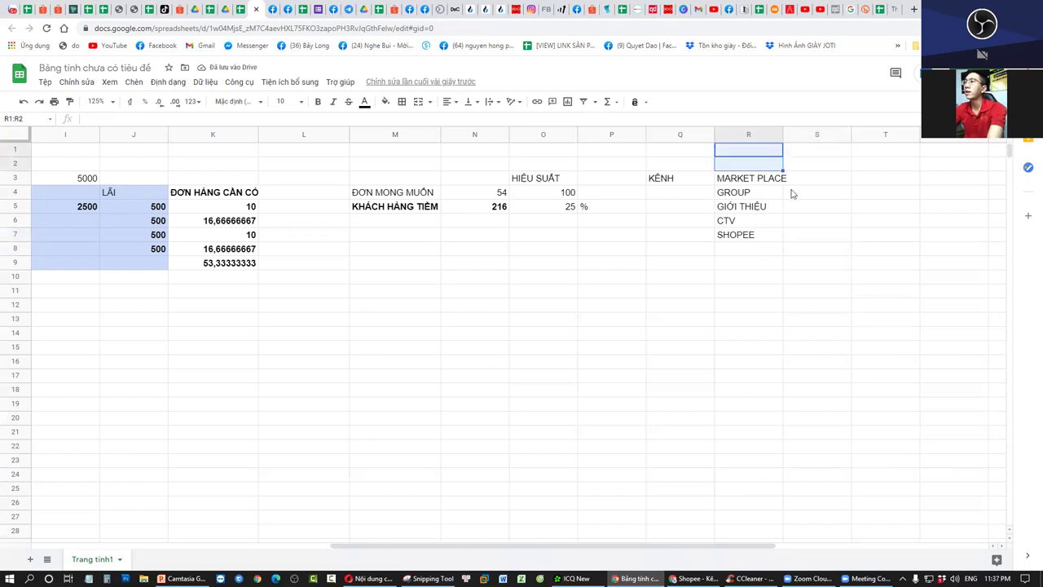
pyautogui.click(750, 164)
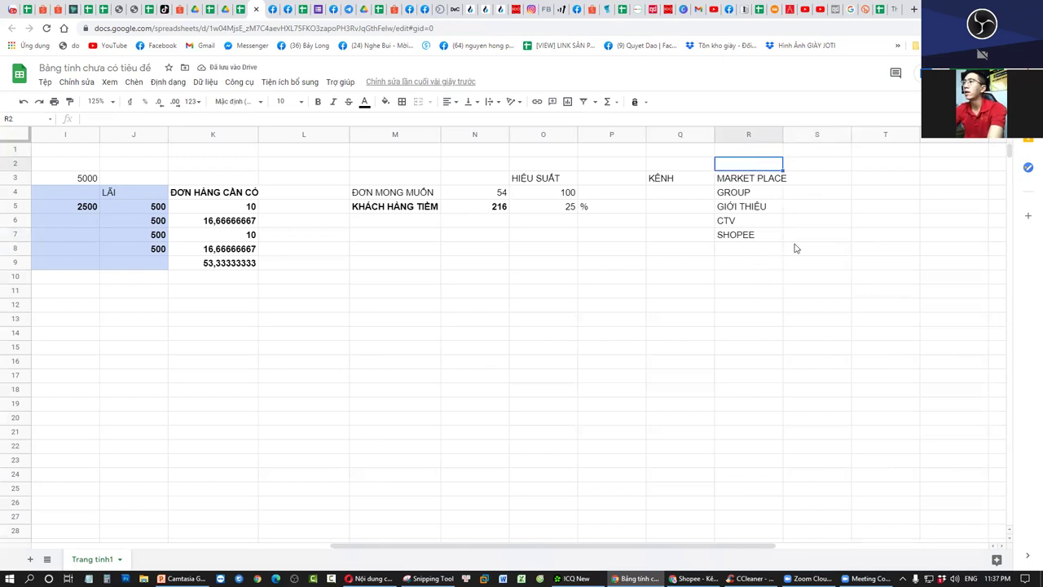
pyautogui.click(808, 167)
pyautogui.write('216')
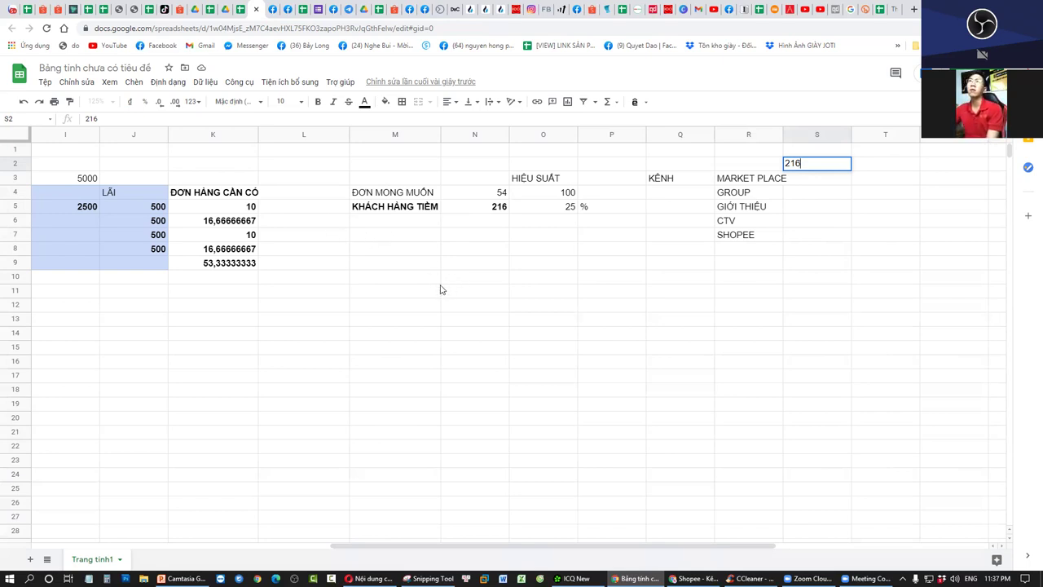
pyautogui.click(791, 346)
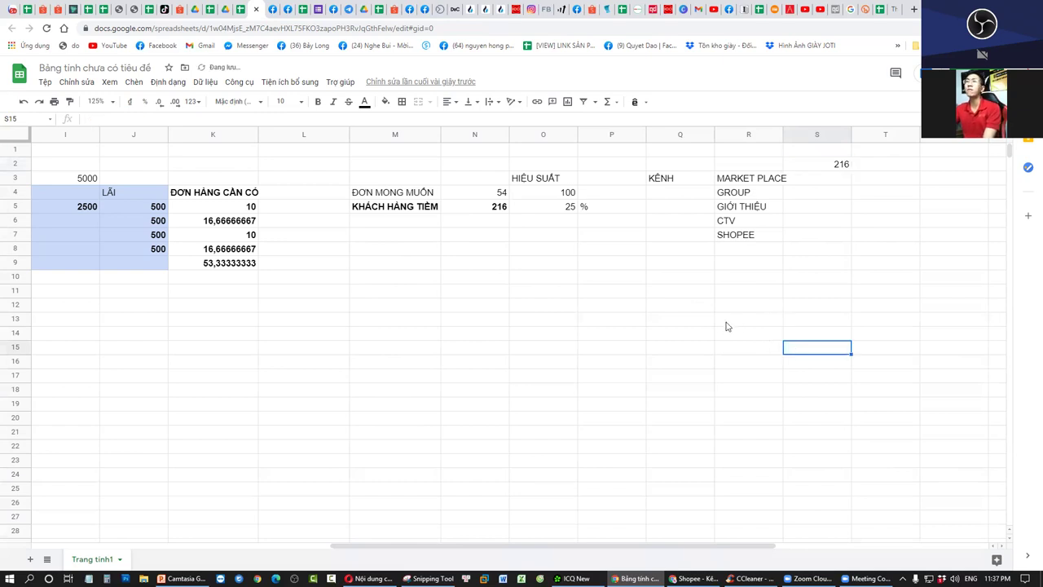
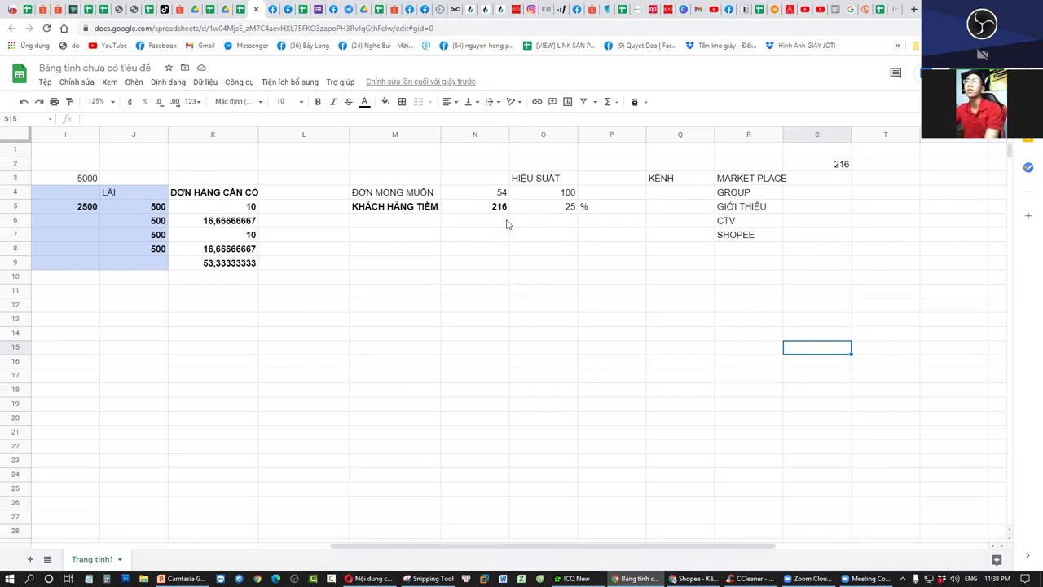
# Apply all borders to M4:O6, the block with the desired orders, potential customers and performance rate
pyautogui.moveTo(402, 194); pyautogui.dragTo(558, 224)
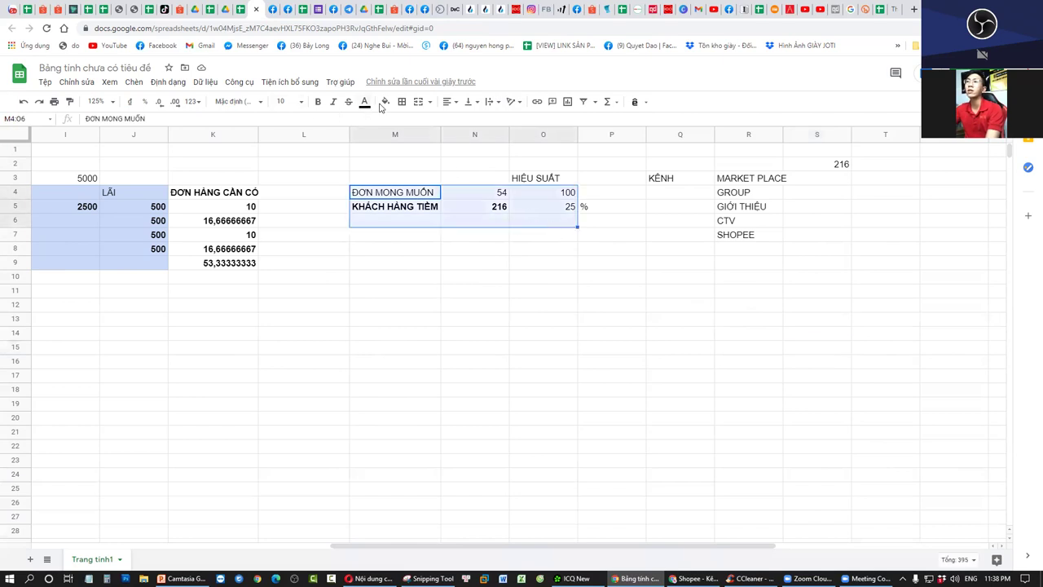
pyautogui.click(402, 103)
pyautogui.click(408, 129)
pyautogui.click(619, 275)
pyautogui.click(742, 279)
# Apply all borders to the channel list in R3:S8
pyautogui.moveTo(745, 178); pyautogui.dragTo(799, 246)
pyautogui.click(402, 102)
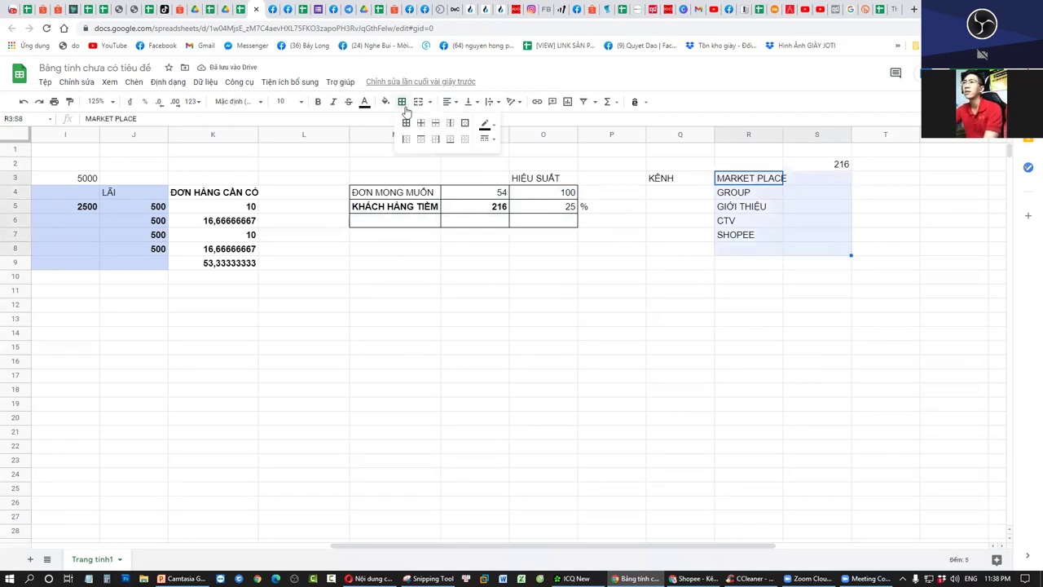
pyautogui.click(407, 123)
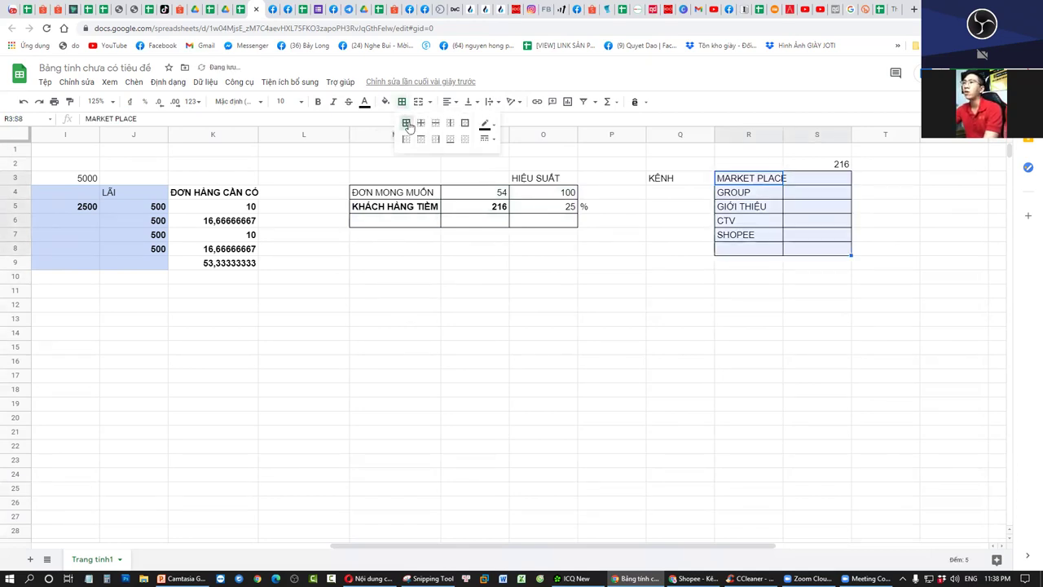
pyautogui.click(689, 249)
# Add all borders to R2:S2 above the channel list and make the figure in S2 bold
pyautogui.moveTo(758, 166); pyautogui.dragTo(839, 160)
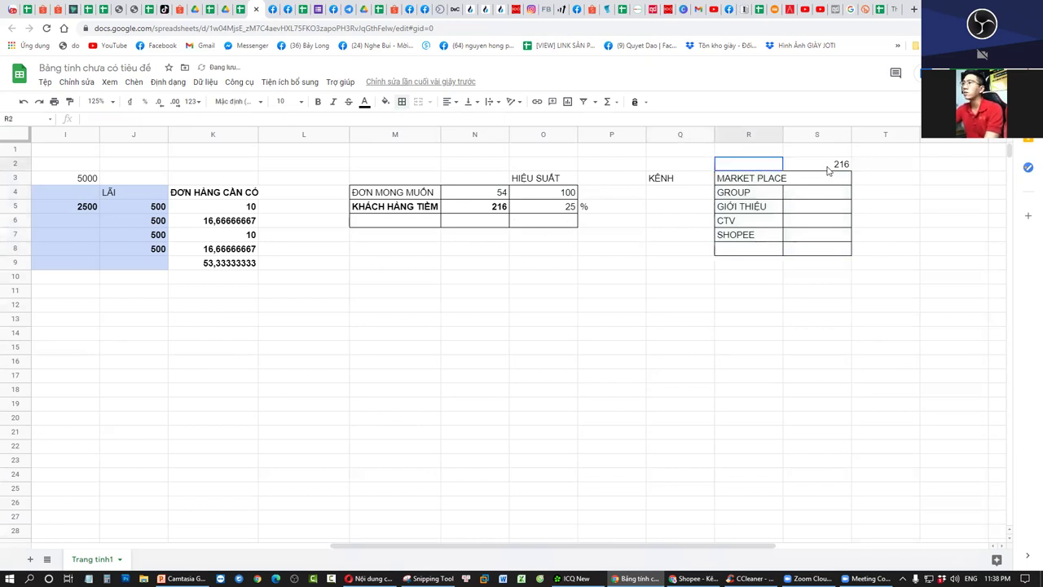
pyautogui.click(403, 102)
pyautogui.click(407, 126)
pyautogui.click(823, 167)
pyautogui.hotkey('ctrl', 'b')
# Enter 54 in bold in R2 and widen column R slightly so MARKET PLACE fits
pyautogui.click(779, 168)
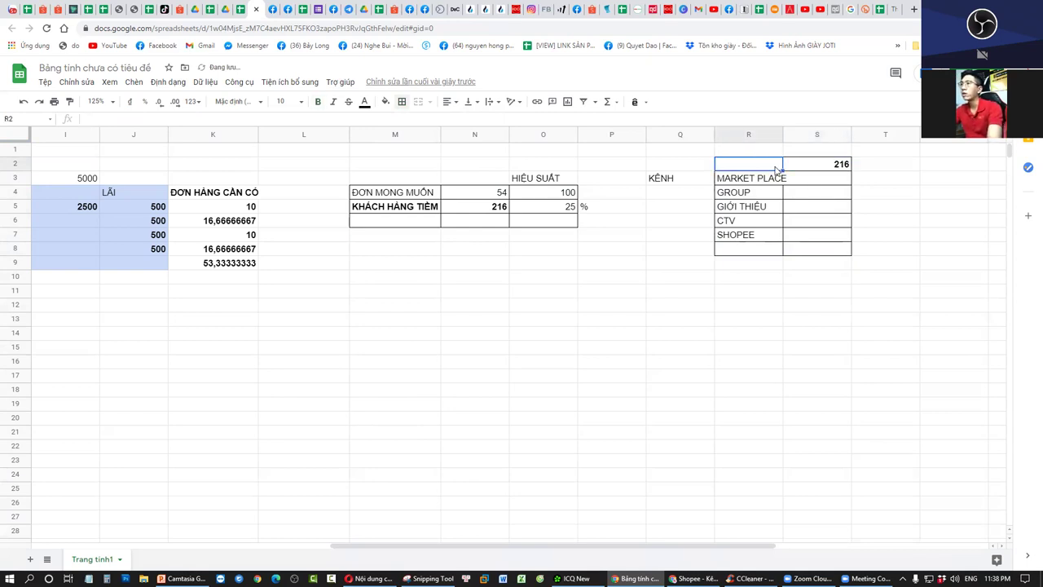
pyautogui.write('54')
pyautogui.click(771, 210)
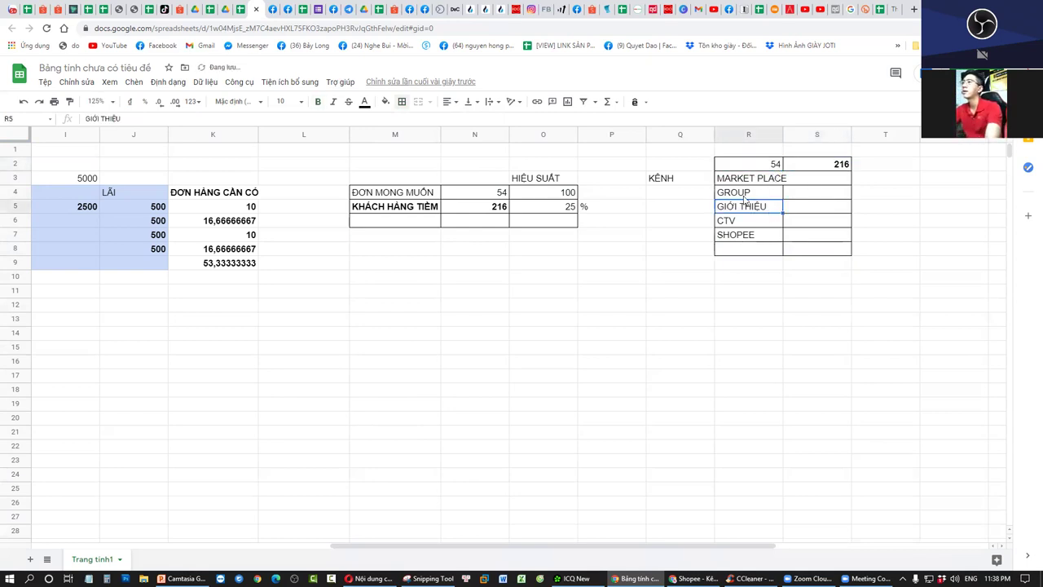
pyautogui.click(774, 169)
pyautogui.hotkey('ctrl', 'b')
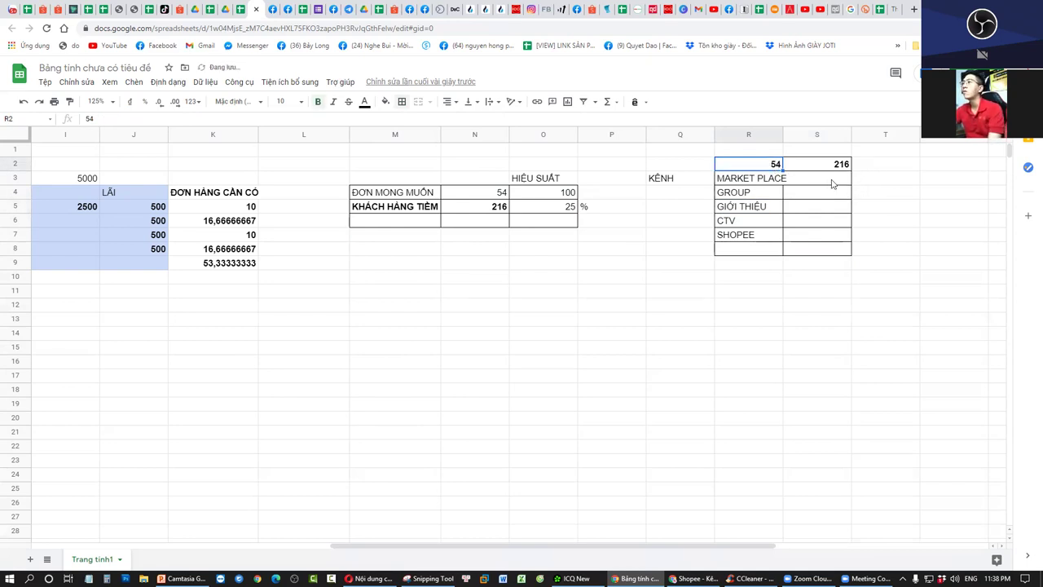
pyautogui.moveTo(783, 136); pyautogui.dragTo(791, 138)
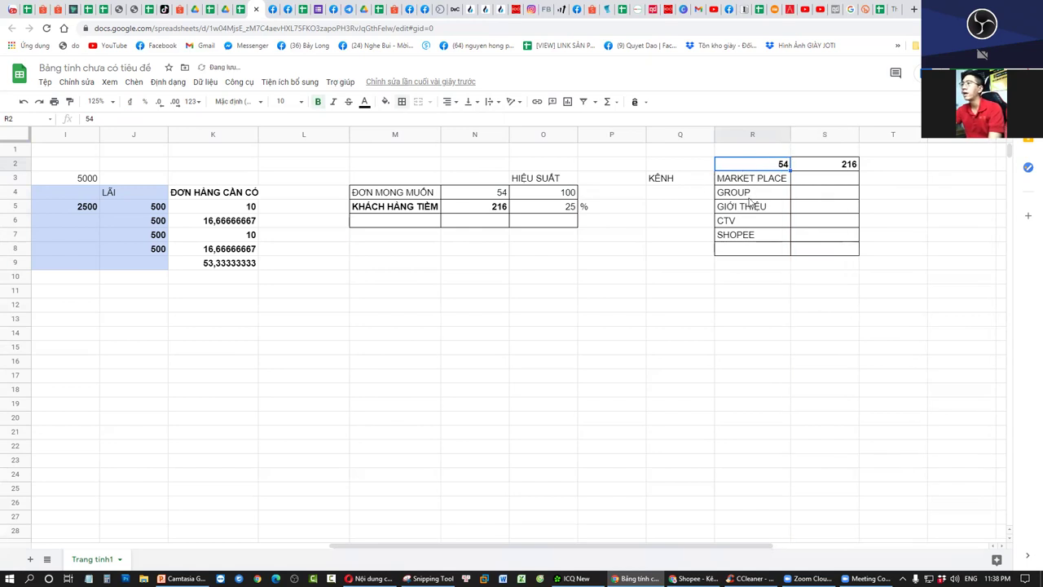
# Calculate 20% of the potential customers in T2 with the formula =S2*20%
pyautogui.click(871, 166)
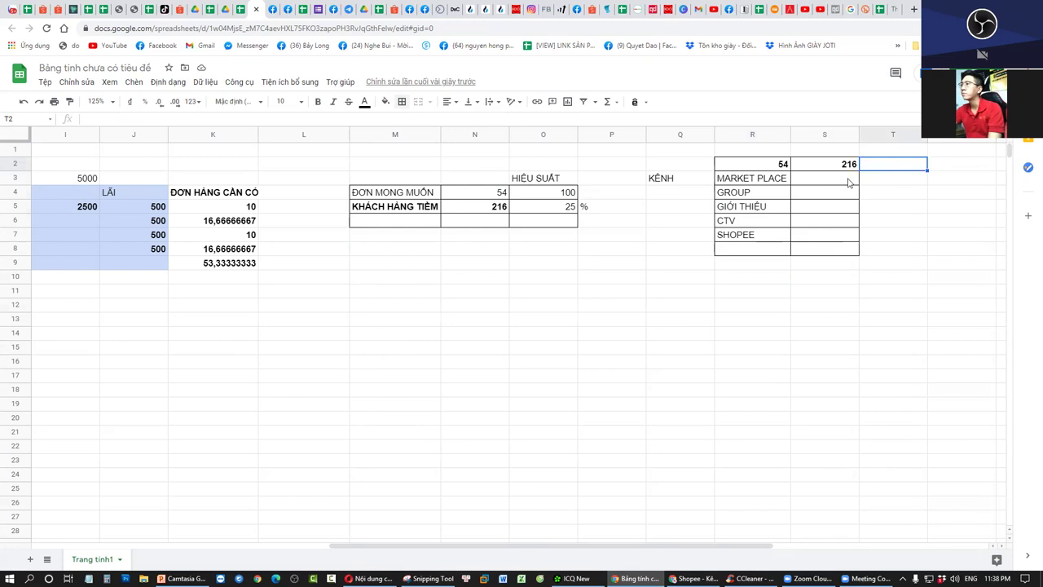
pyautogui.click(849, 177)
pyautogui.click(893, 165)
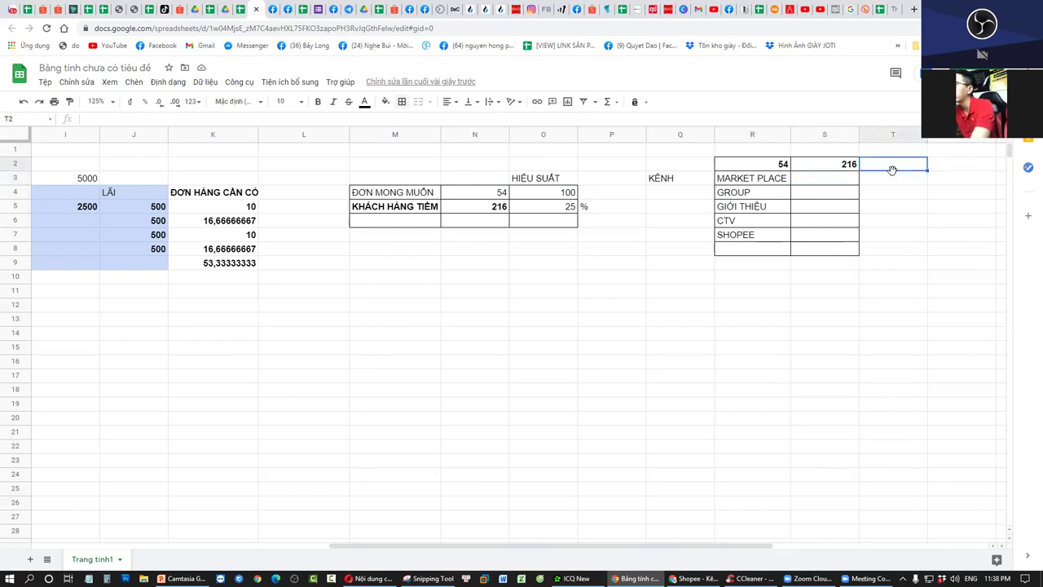
pyautogui.write('=')
pyautogui.click(838, 168)
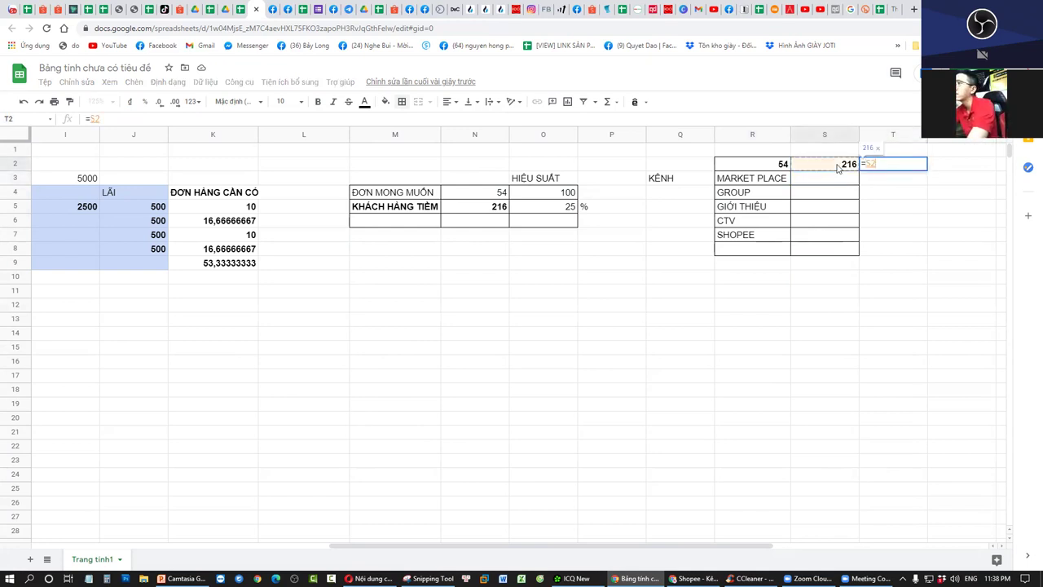
pyautogui.write('*20%')
pyautogui.press('Return')
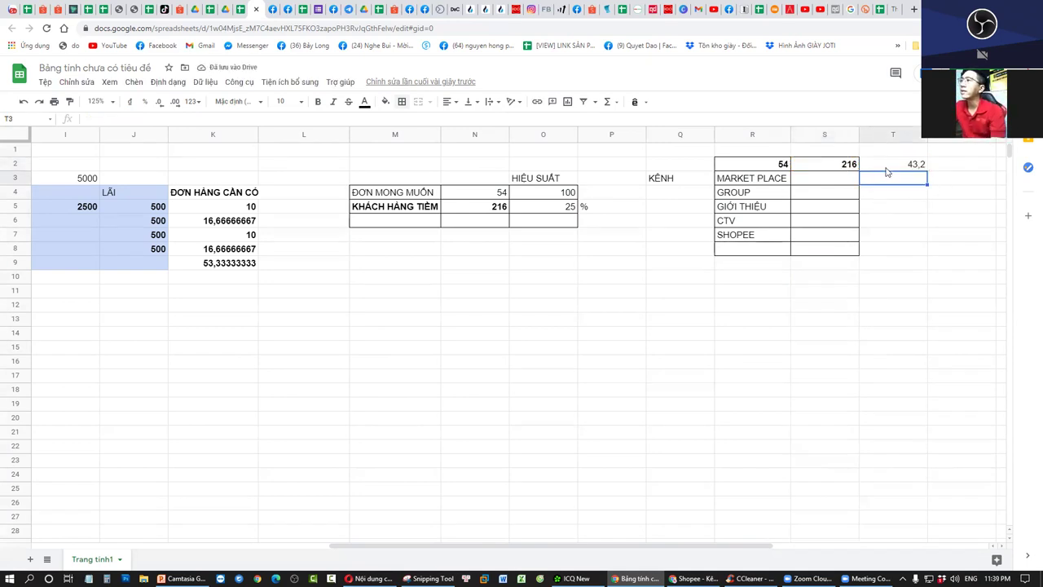
# Enter 44 for MARKET PLACE in S3 and fill it down to SHOPEE in S7
pyautogui.click(848, 182)
pyautogui.write('4')
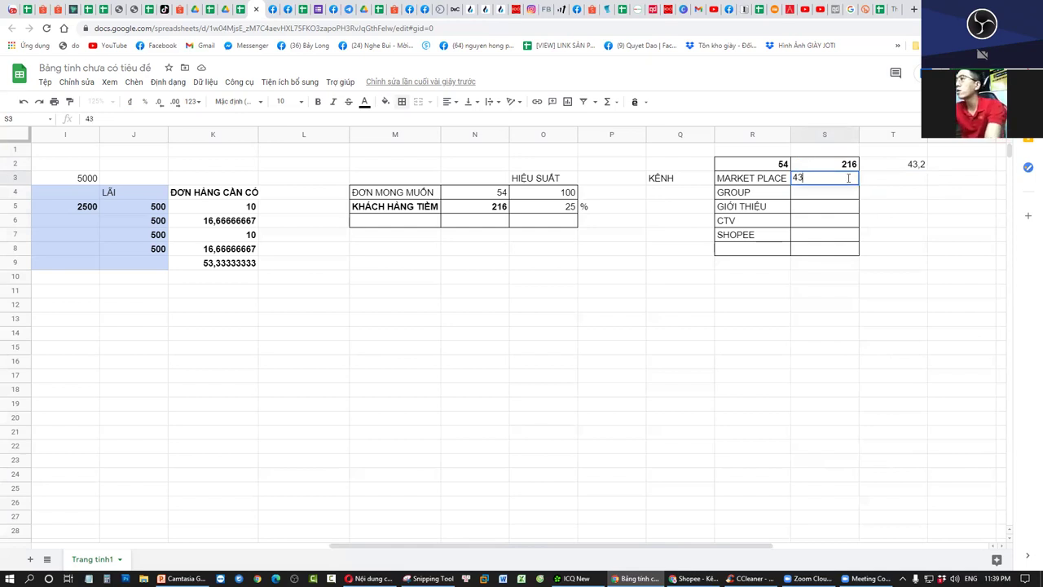
pyautogui.write('4')
pyautogui.click(873, 218)
pyautogui.click(853, 184)
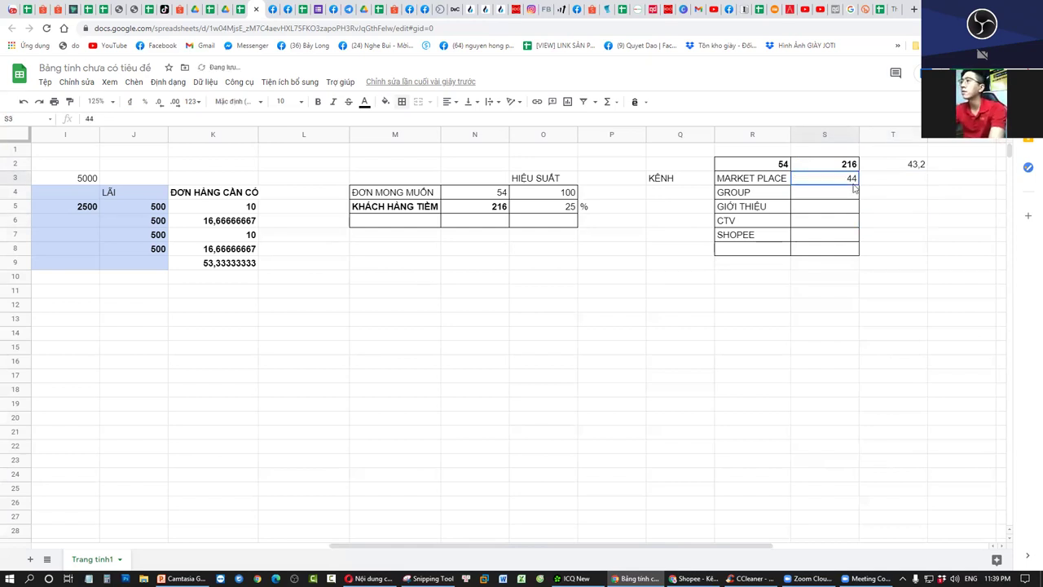
pyautogui.moveTo(857, 184); pyautogui.dragTo(867, 241)
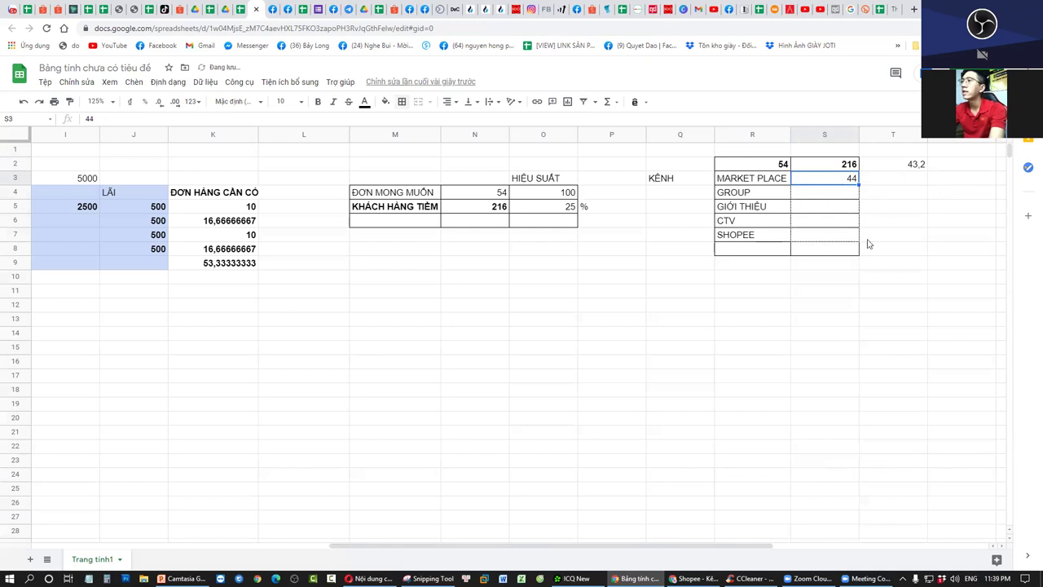
pyautogui.click(684, 391)
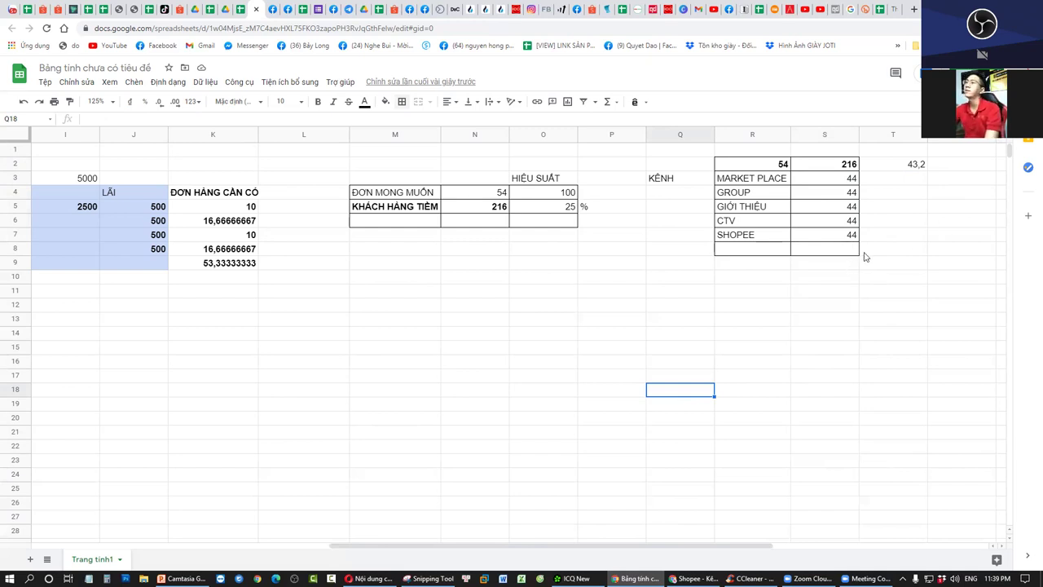
# Calculate the contacts needed for MARKET PLACE in T3 with the formula =S3*O4/O5
pyautogui.click(847, 168)
pyautogui.click(915, 198)
pyautogui.click(908, 184)
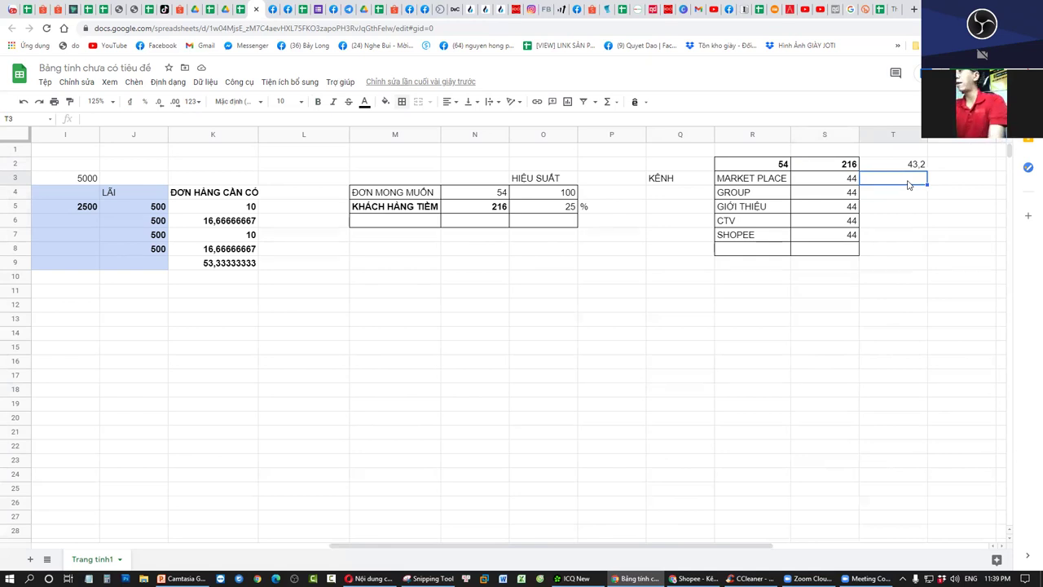
pyautogui.write('=')
pyautogui.click(849, 182)
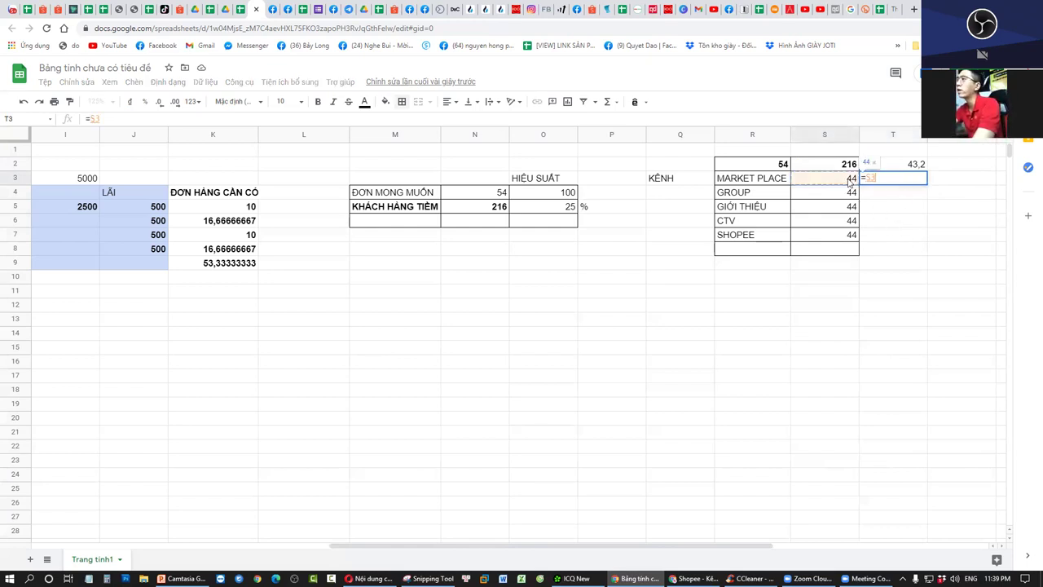
pyautogui.write('*')
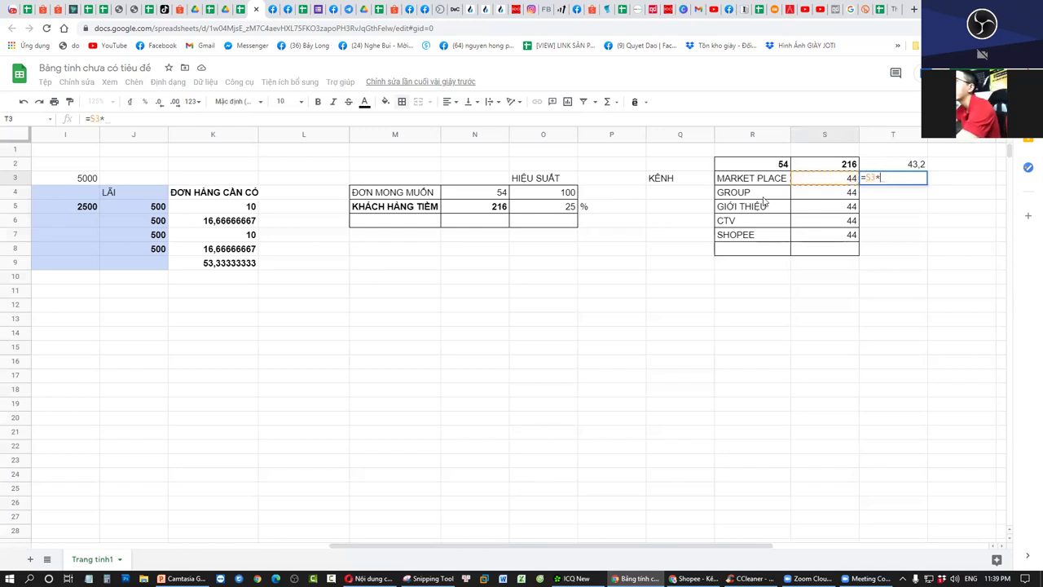
pyautogui.click(571, 196)
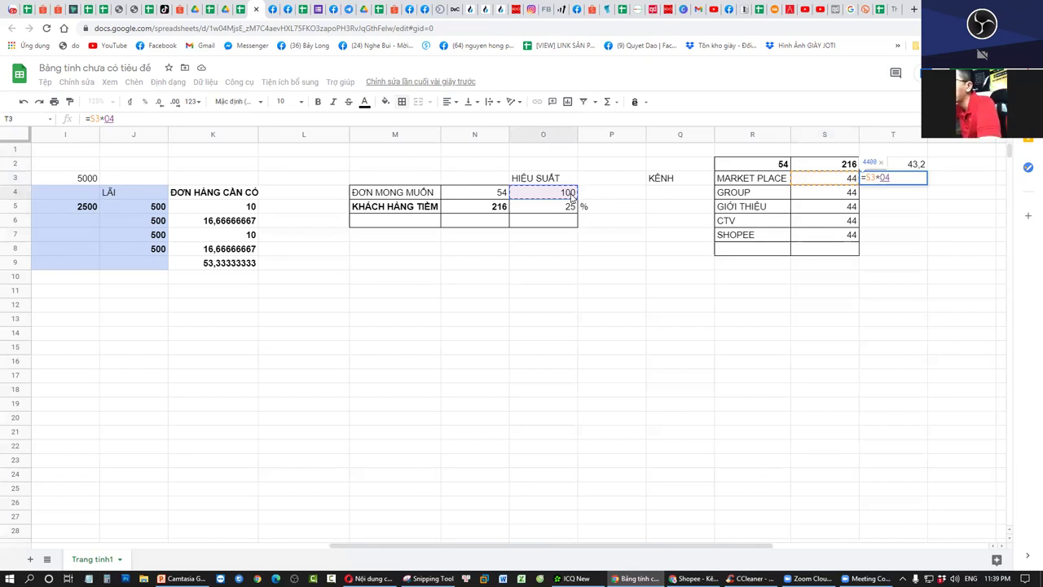
pyautogui.write('/')
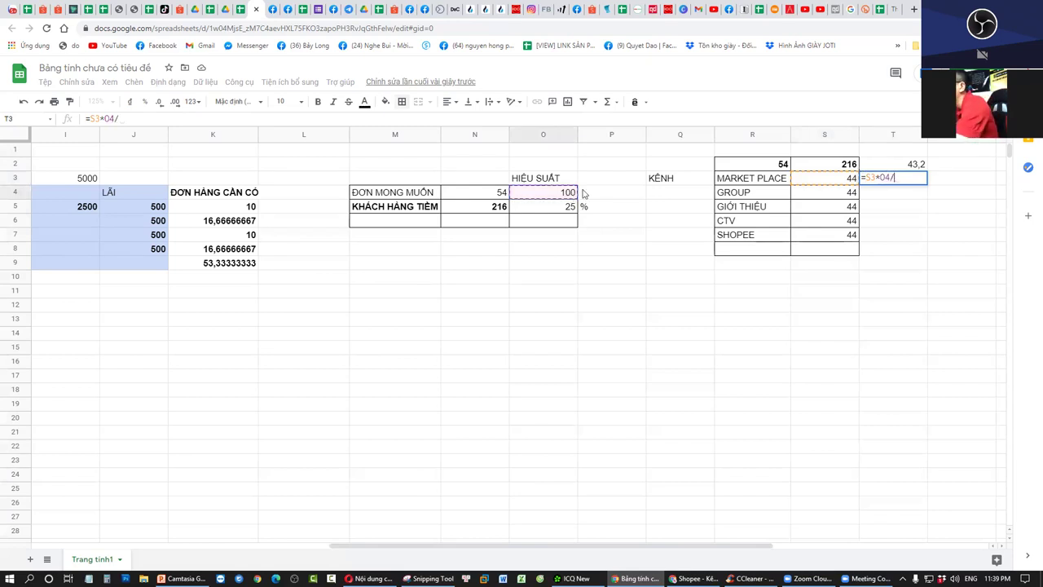
pyautogui.click(548, 211)
pyautogui.press('Return')
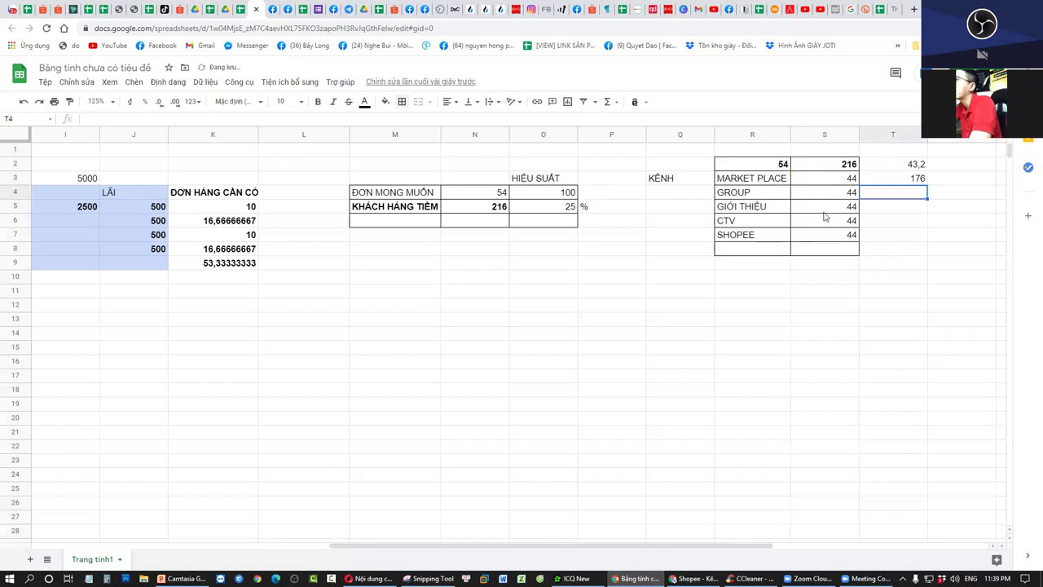
# Try to fill the T3 formula down the other channel rows, and clear the filled cells
pyautogui.click(912, 179)
pyautogui.moveTo(927, 184); pyautogui.dragTo(901, 236)
pyautogui.click(907, 207)
pyautogui.press('Delete')
pyautogui.click(948, 192)
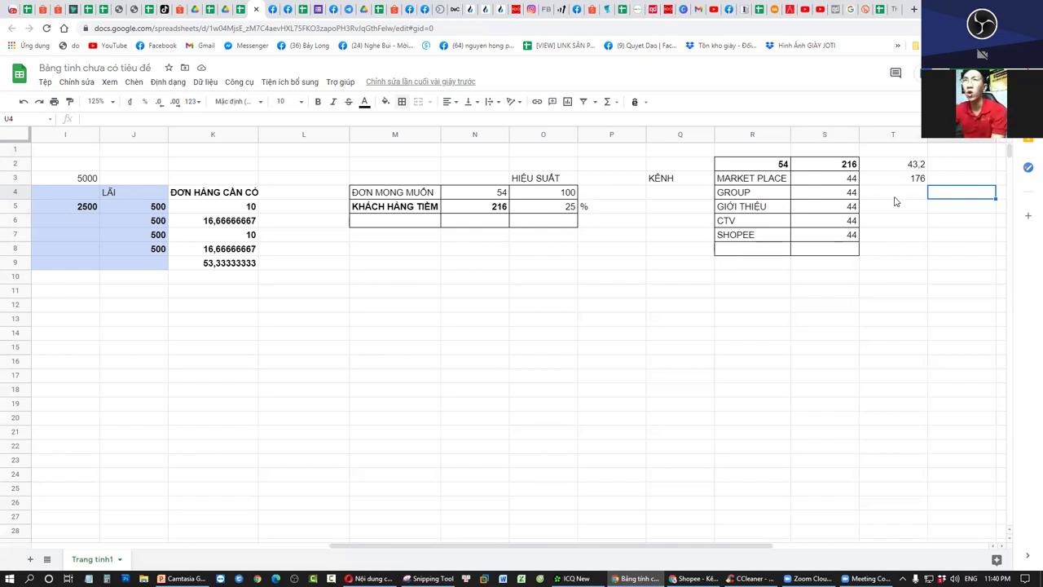
# Set the performance rate in O5 to 20
pyautogui.click(834, 180)
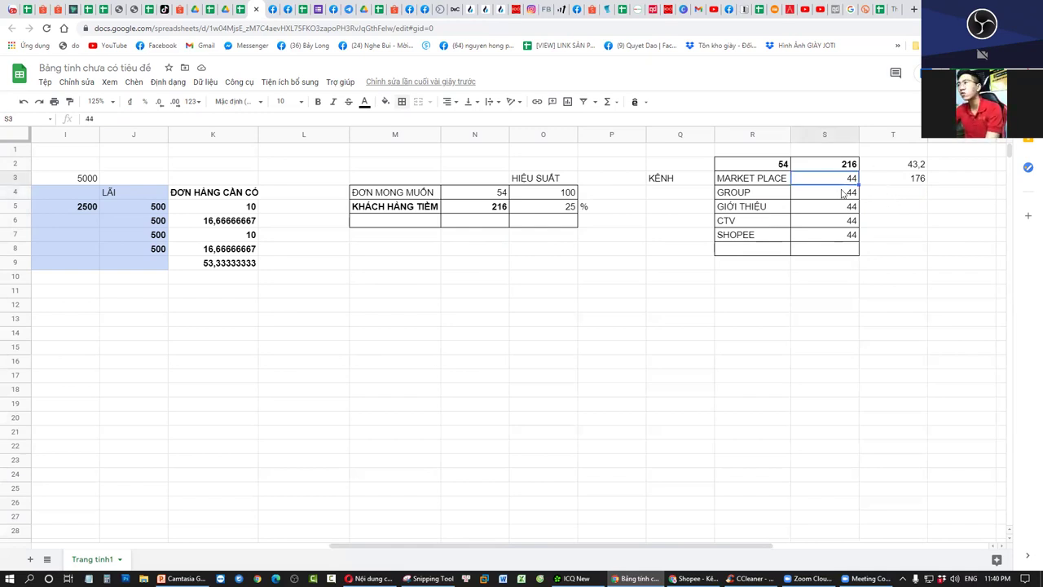
pyautogui.click(916, 192)
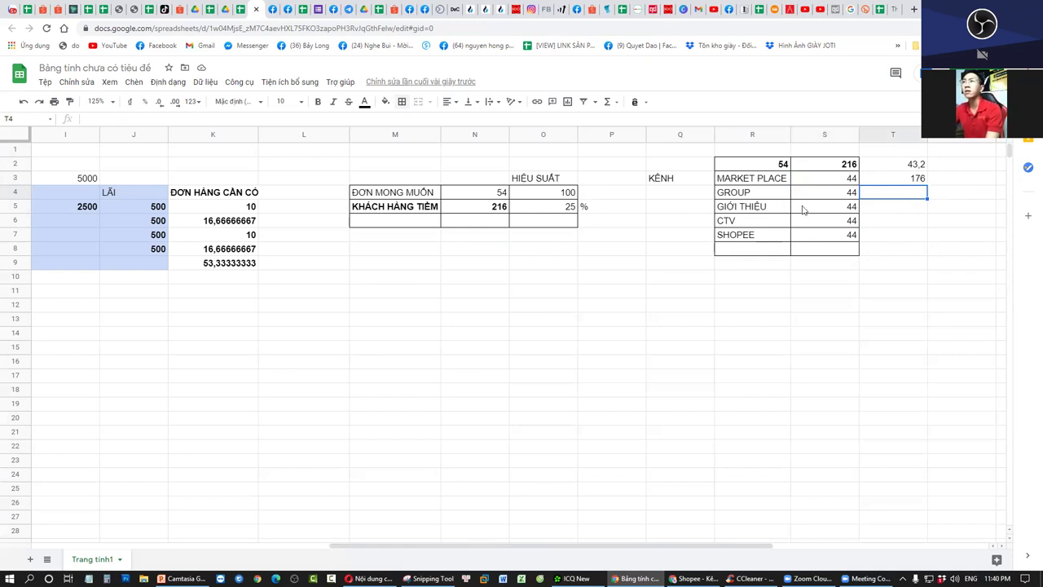
pyautogui.click(568, 207)
pyautogui.write('20')
pyautogui.press('Return')
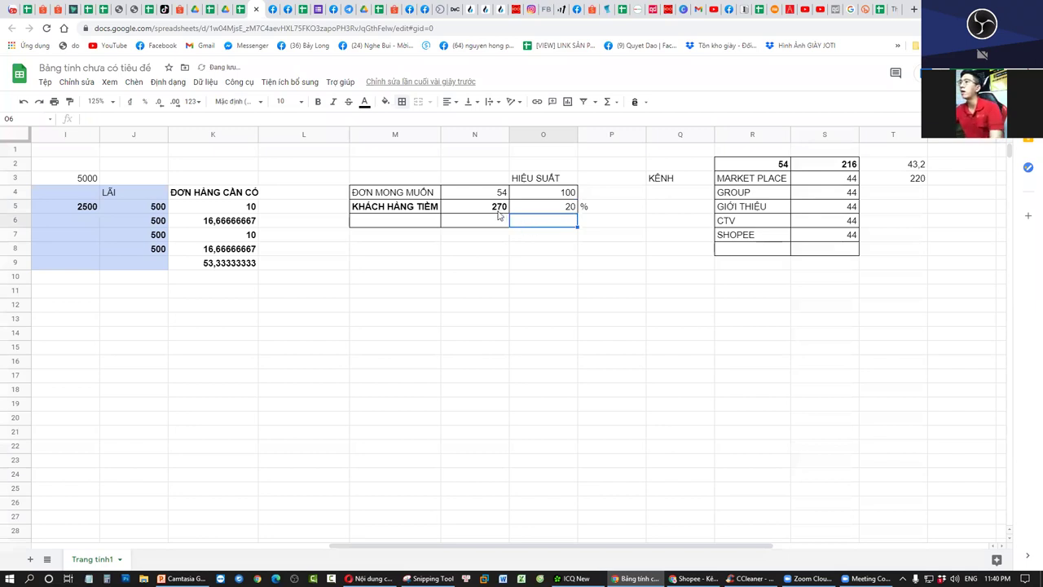
# Set the potential customer total in S2 above the channel list to 270
pyautogui.click(847, 164)
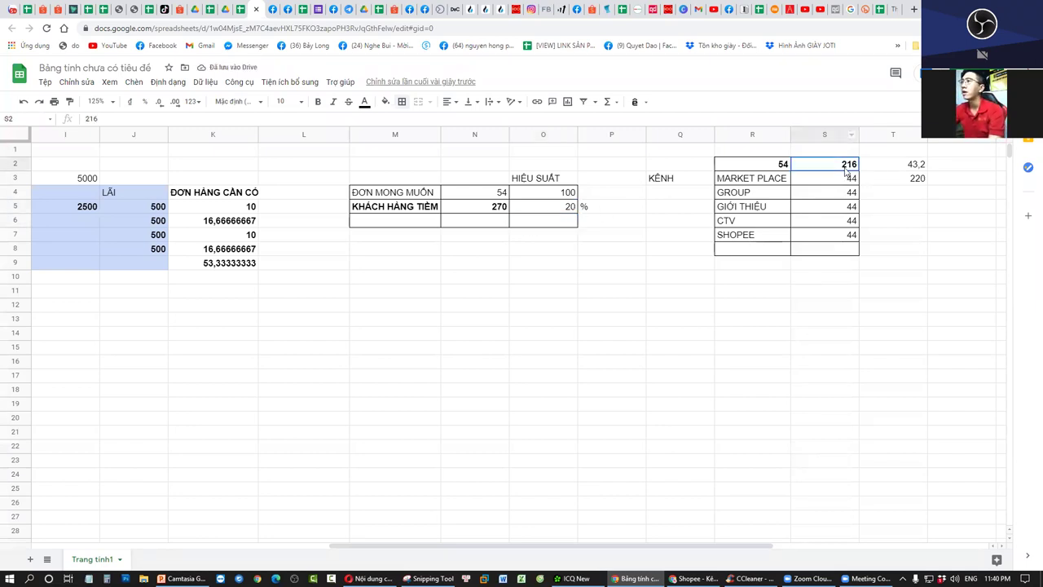
pyautogui.doubleClick(854, 164)
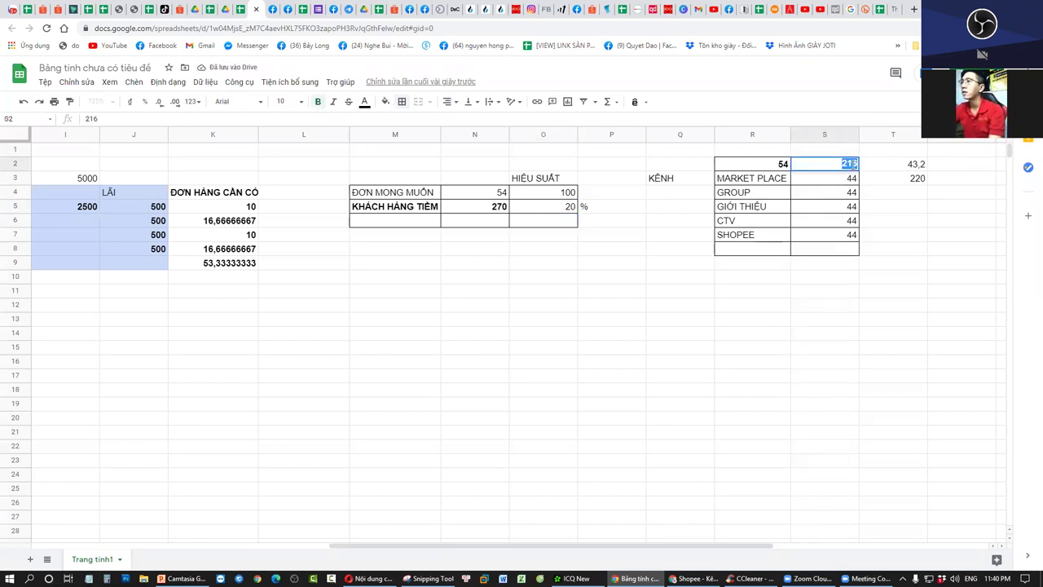
pyautogui.write('2710')
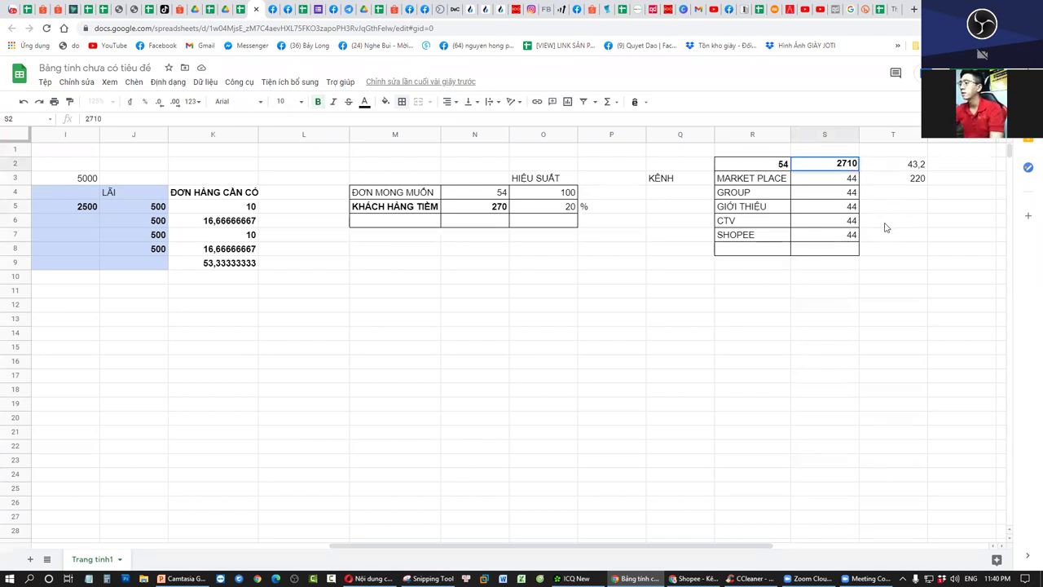
pyautogui.press('BackSpace')
pyautogui.press('BackSpace')
pyautogui.write('0')
pyautogui.click(907, 261)
# Change the formula in T2 to =N5/5 so it divides the potential customers cell instead of S2
pyautogui.click(919, 164)
pyautogui.doubleClick(918, 163)
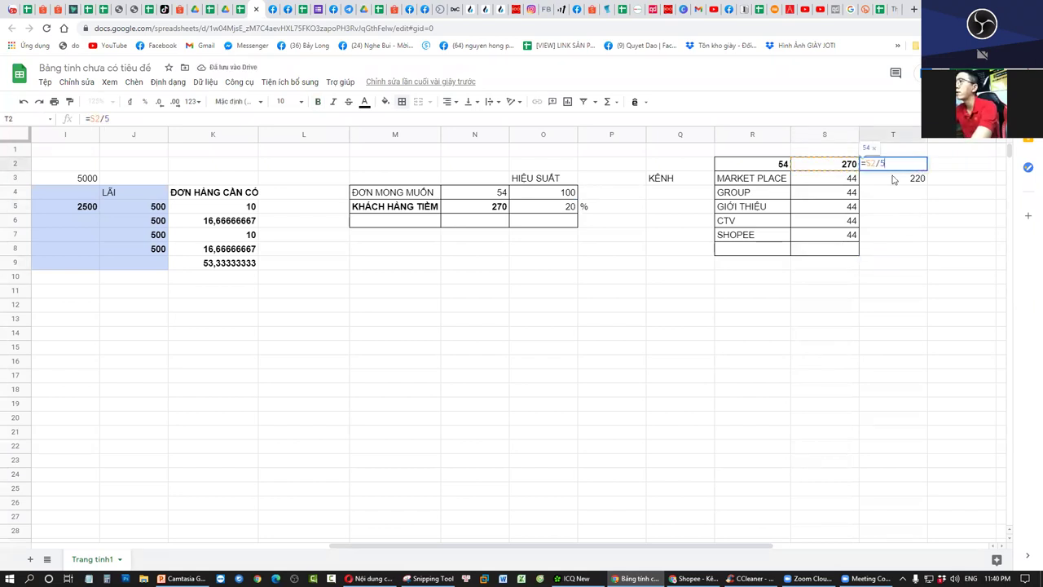
pyautogui.doubleClick(870, 164)
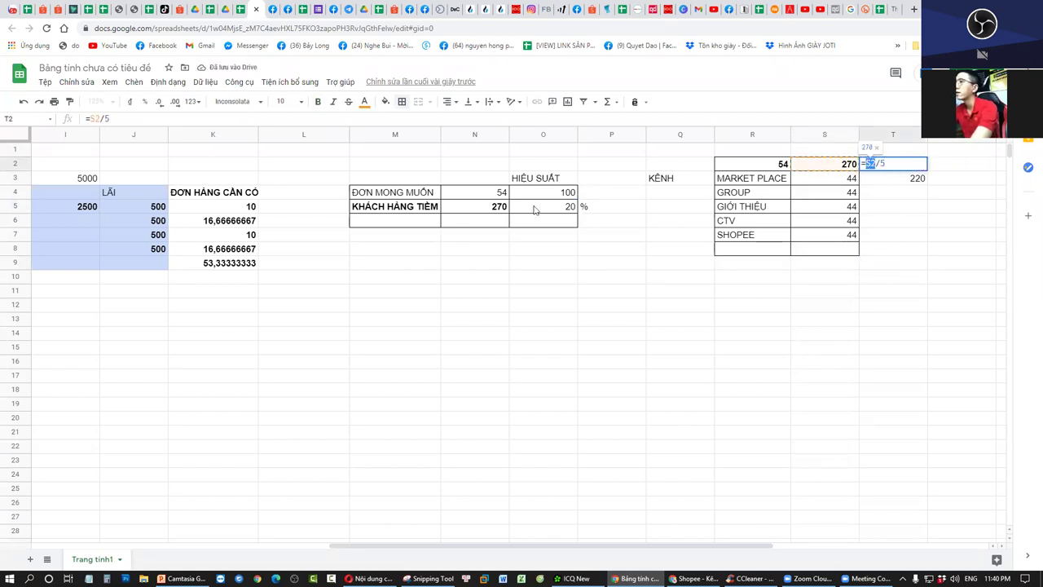
pyautogui.click(497, 214)
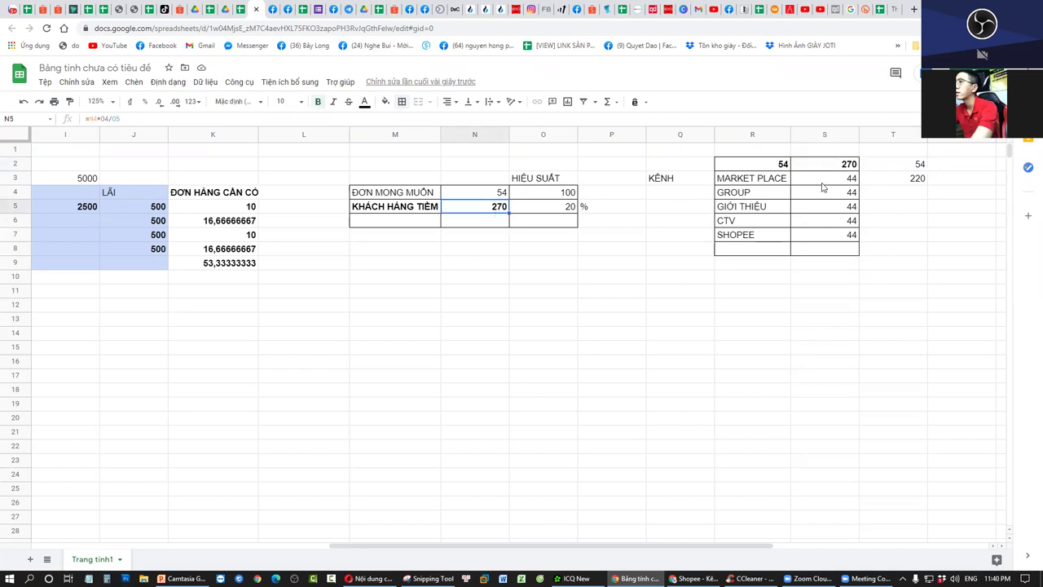
pyautogui.click(878, 171)
pyautogui.doubleClick(879, 164)
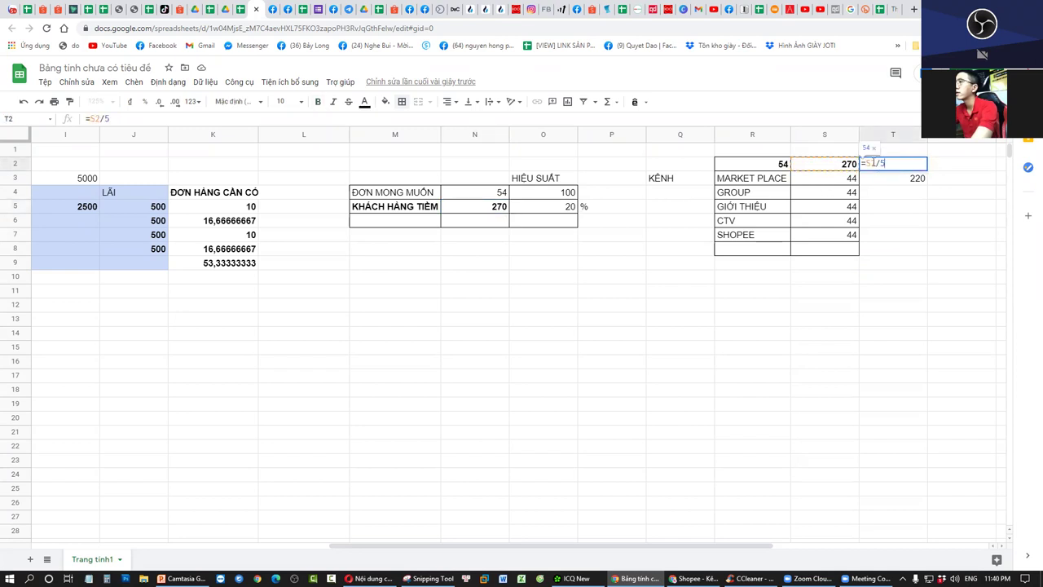
pyautogui.click(490, 210)
pyautogui.press('Return')
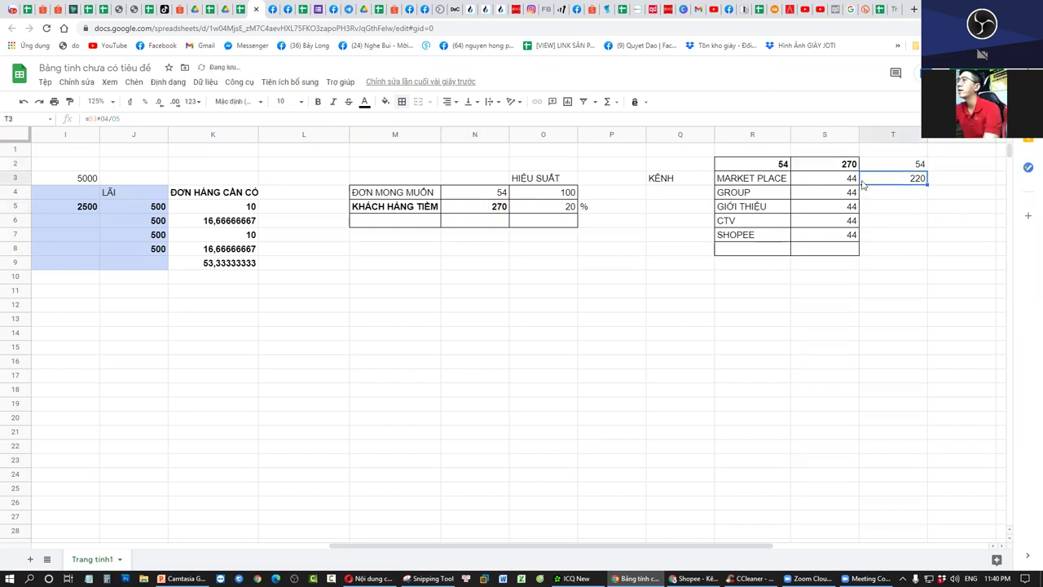
# Replace the fixed number in S2 with a reference to the potential customers cell, =N5
pyautogui.click(843, 163)
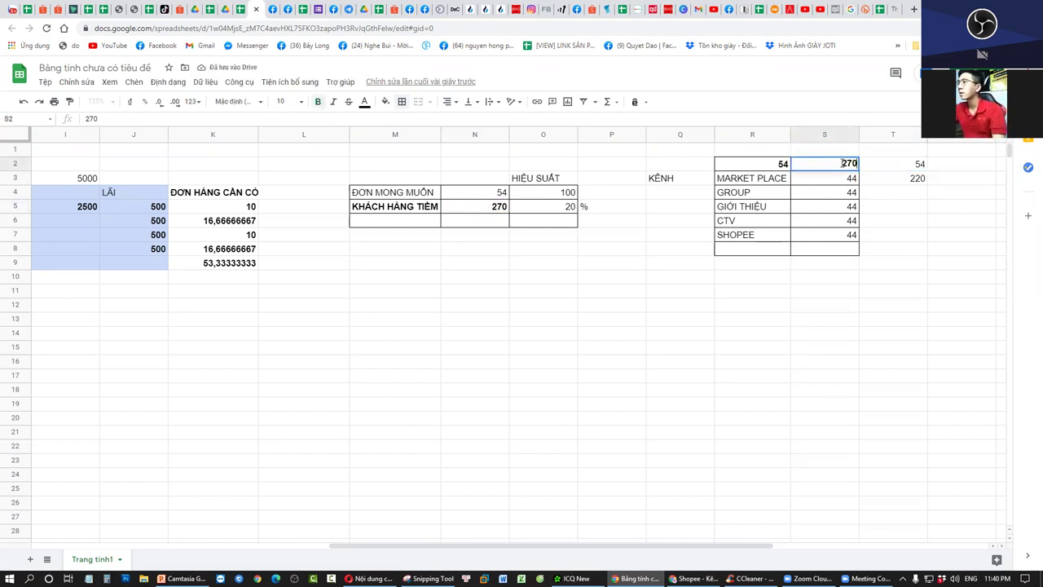
pyautogui.write('=')
pyautogui.click(484, 214)
pyautogui.press('Return')
pyautogui.click(911, 306)
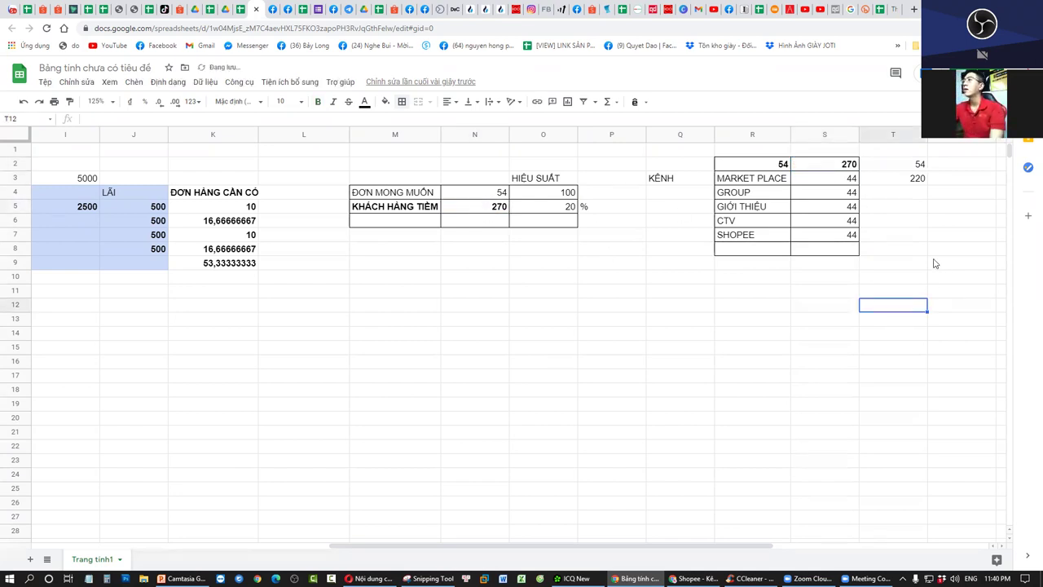
# Change the divisor in T2 to the desired orders cell, making the formula =N5/R2
pyautogui.doubleClick(898, 164)
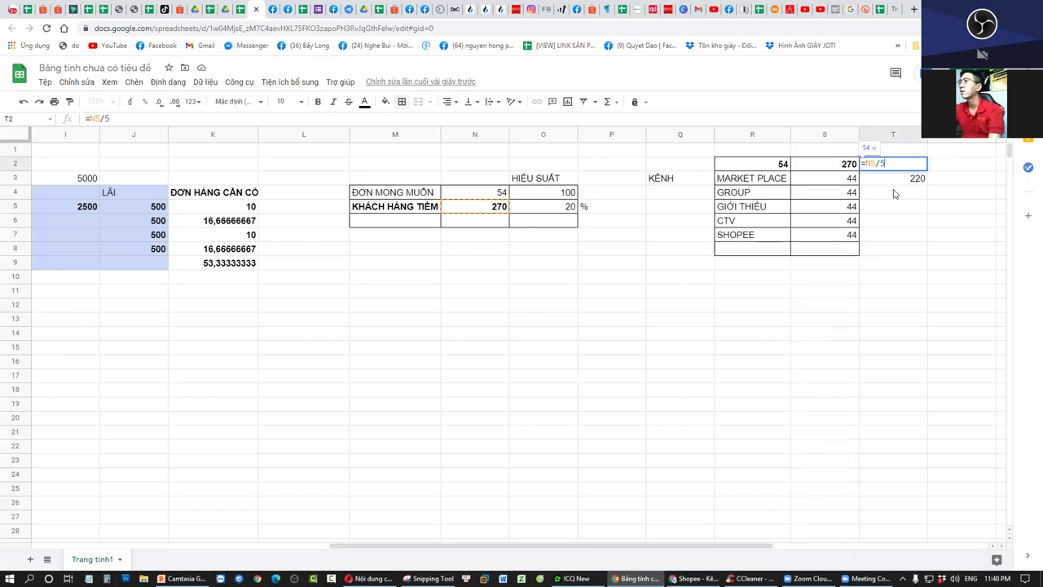
pyautogui.press('BackSpace')
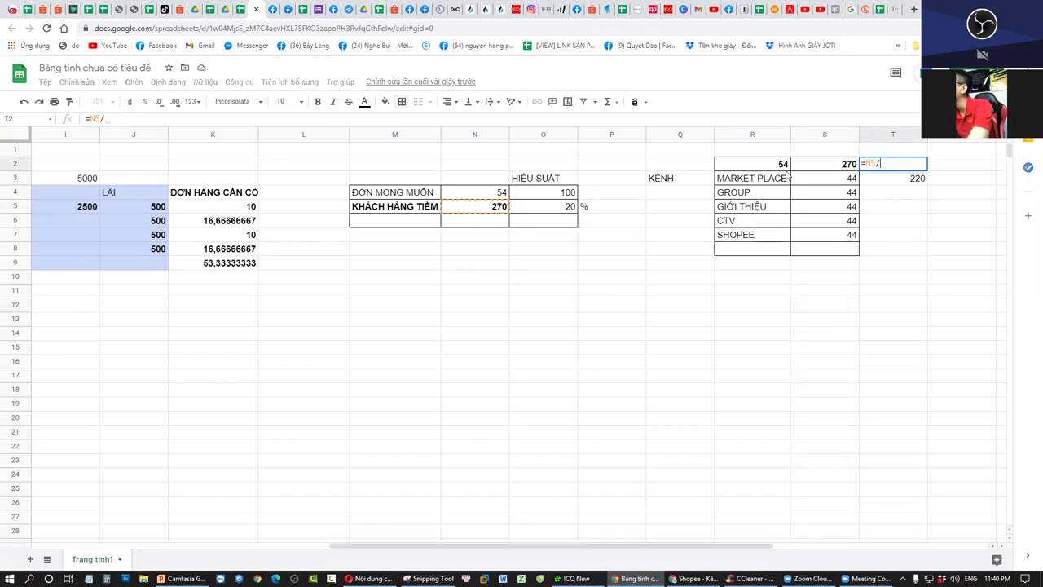
pyautogui.click(781, 168)
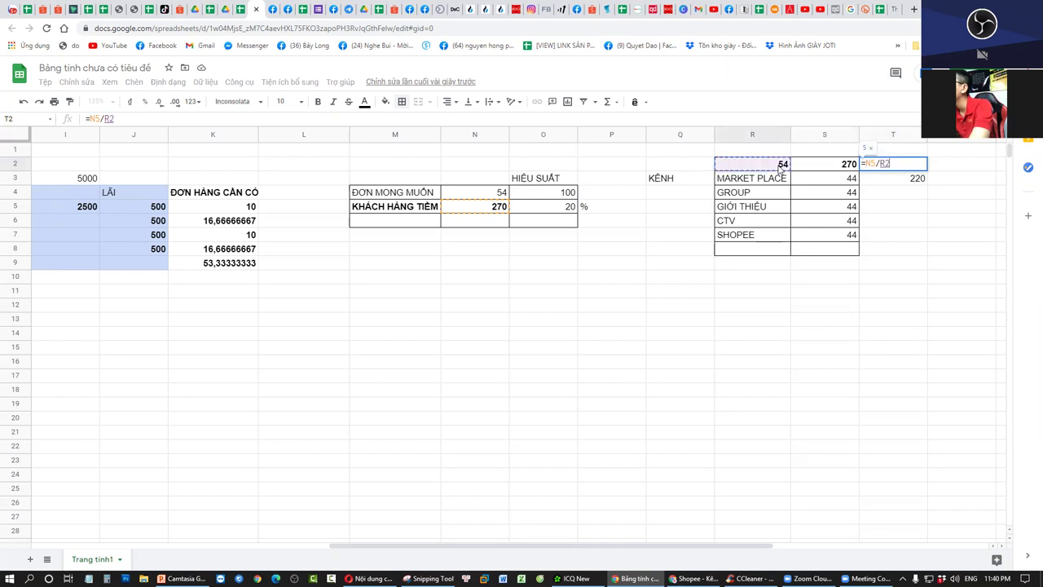
pyautogui.press('Return')
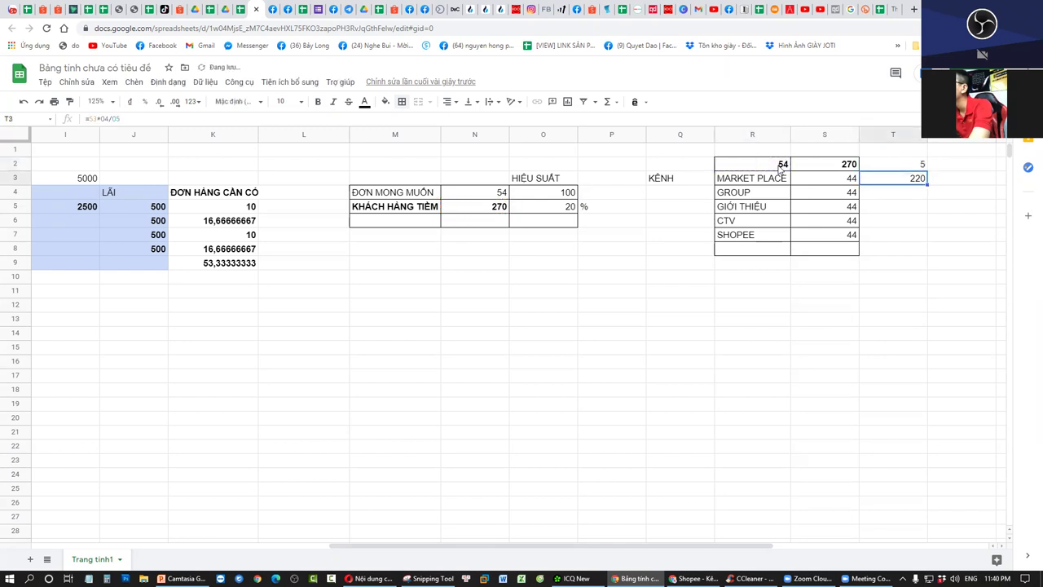
pyautogui.click(849, 166)
pyautogui.doubleClick(848, 166)
pyautogui.click(901, 196)
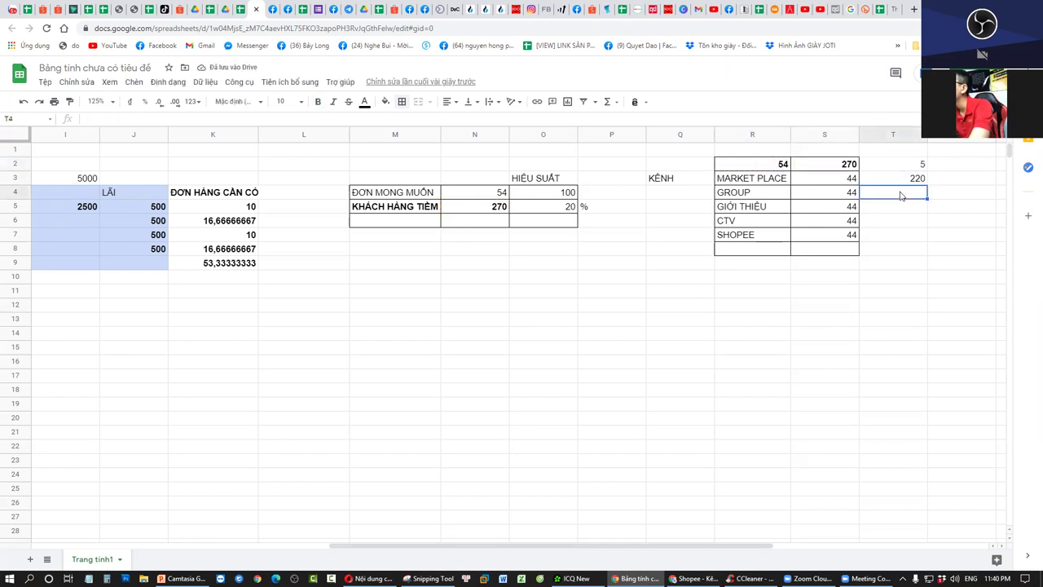
pyautogui.click(915, 159)
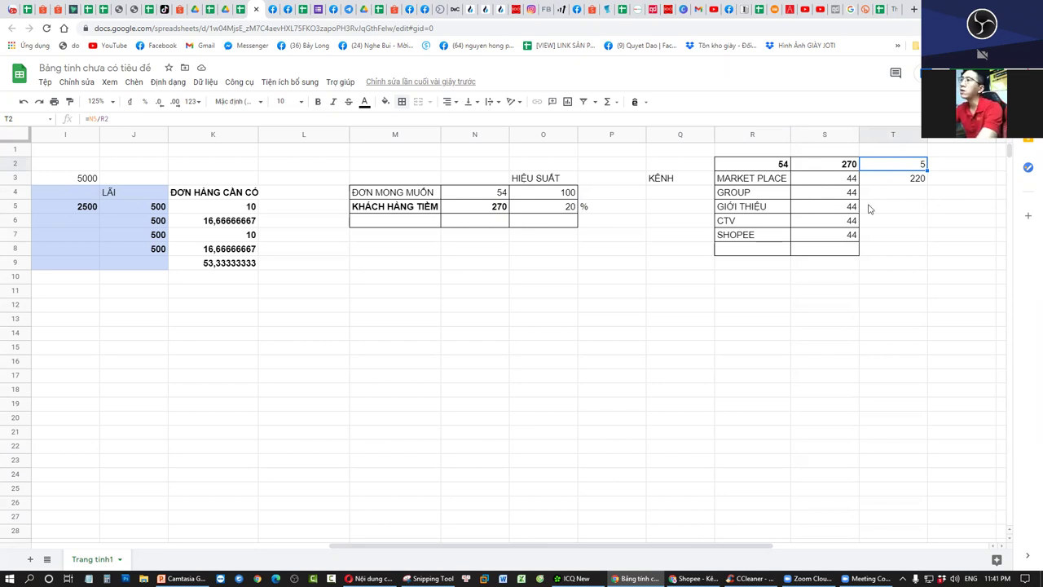
pyautogui.click(849, 180)
pyautogui.click(901, 219)
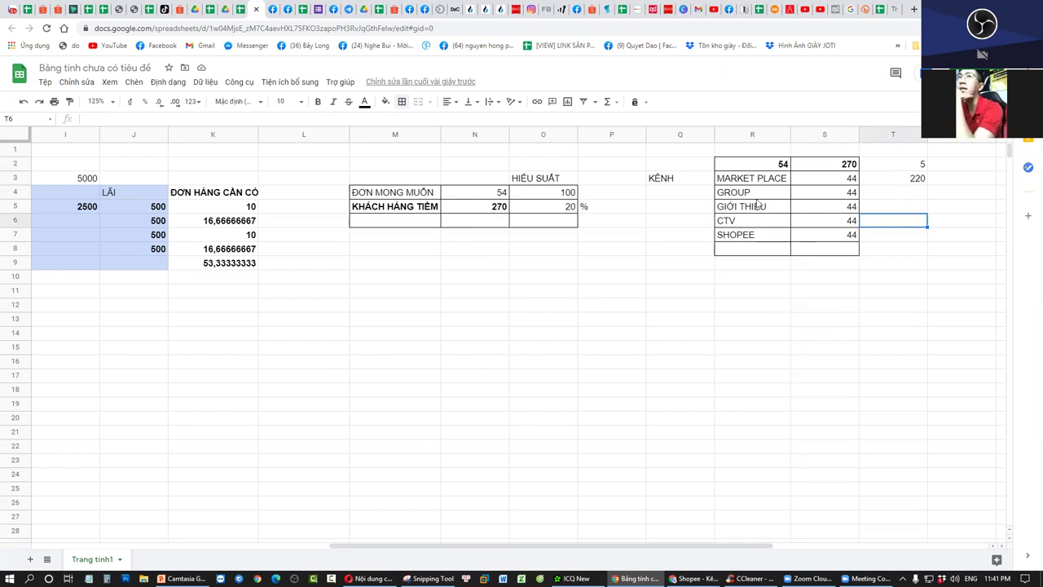
pyautogui.click(914, 181)
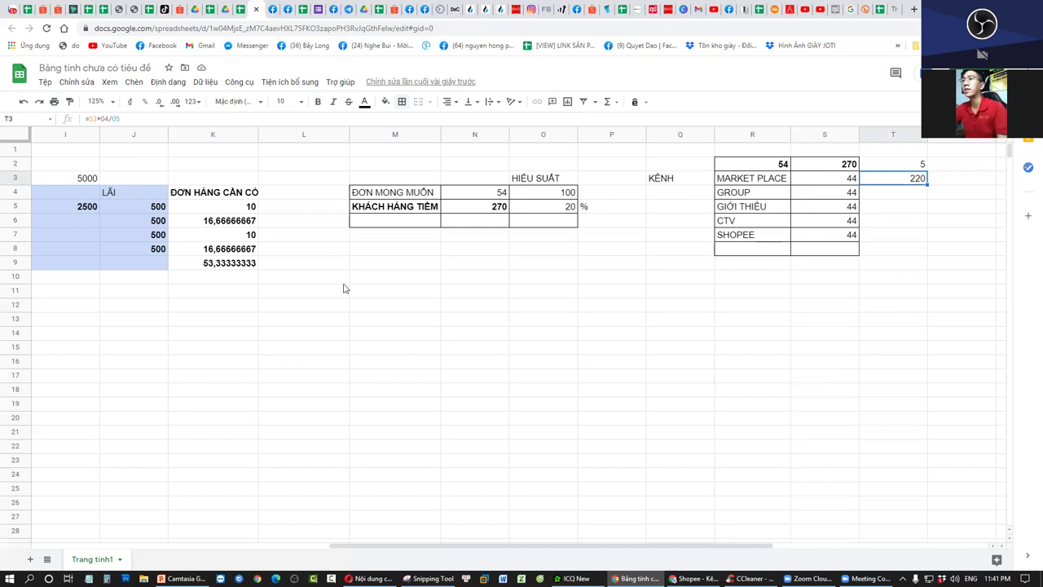
# Enter the 1250 target share in I13, beside the ĐÀO TẠO products
pyautogui.moveTo(477, 548); pyautogui.dragTo(255, 539)
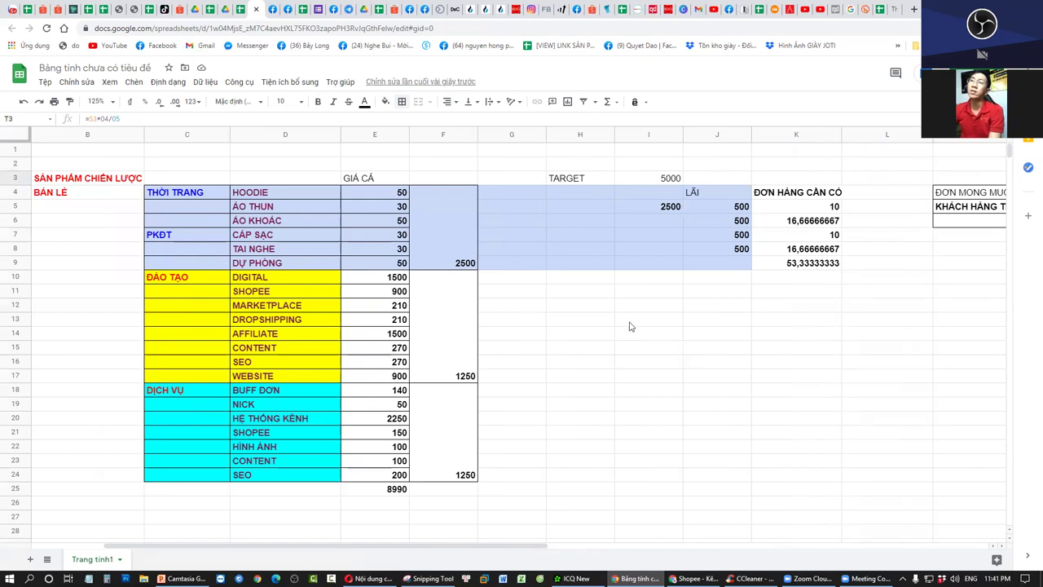
pyautogui.click(652, 323)
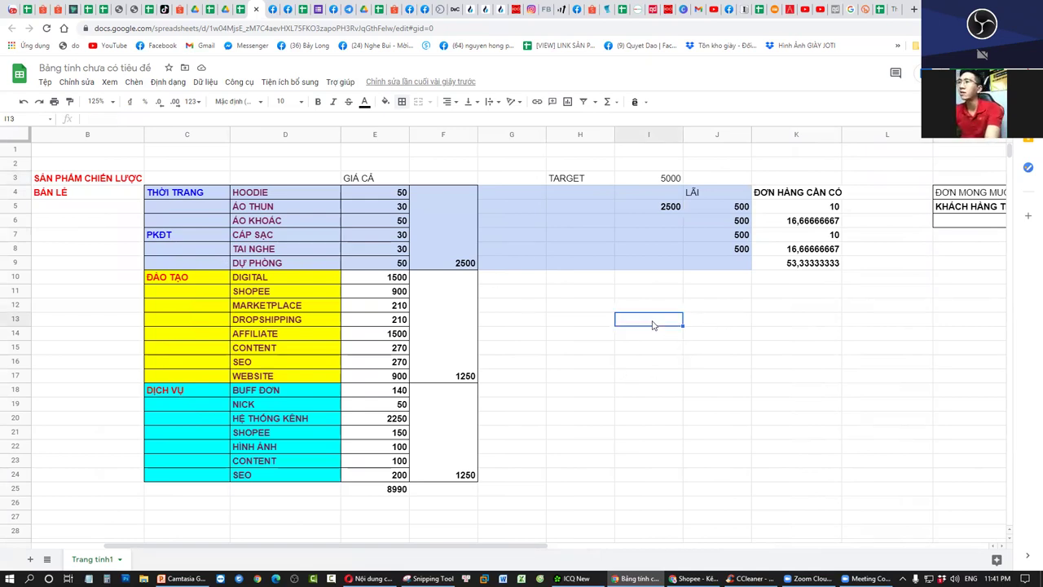
pyautogui.write('1250')
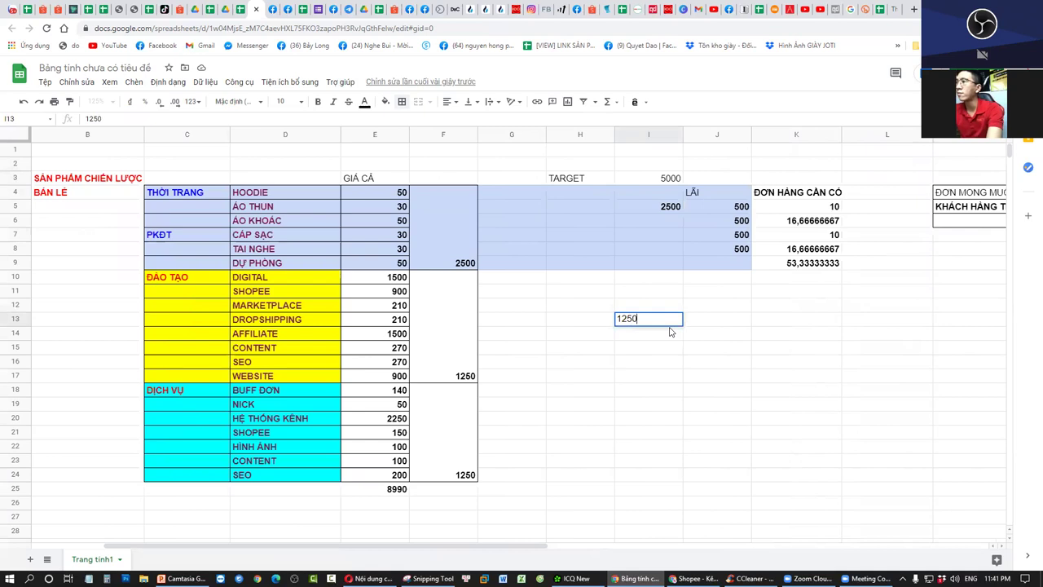
pyautogui.press('Tab')
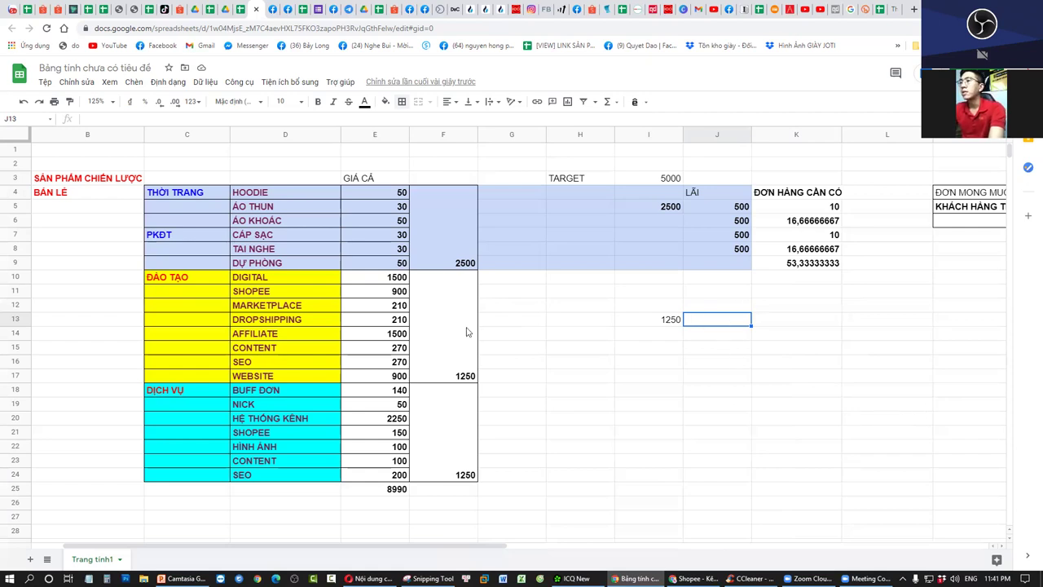
# Calculate the average price of the ĐÀO TẠO products in G11 with =SUM(E10:E17)/8, dismiss the autofill suggestion, and make the cell bold
pyautogui.click(503, 297)
pyautogui.write('=SUM')
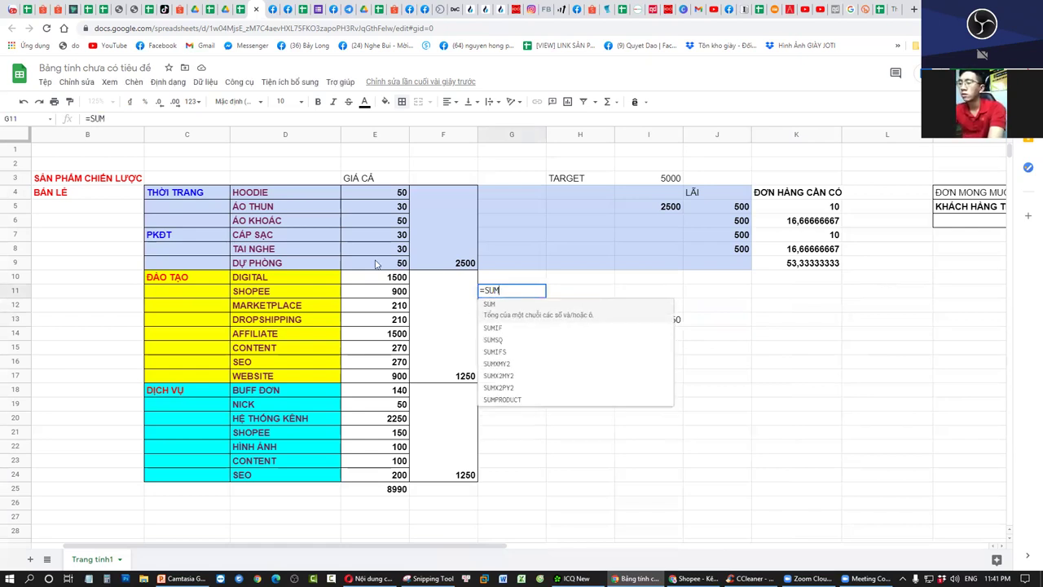
pyautogui.write('(')
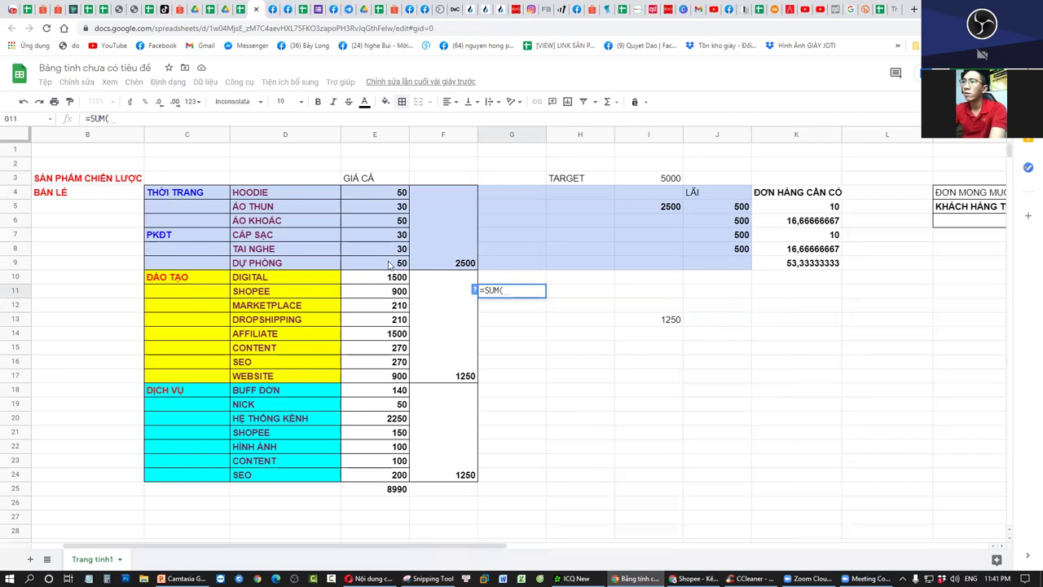
pyautogui.moveTo(394, 277); pyautogui.dragTo(380, 377)
pyautogui.write(')/')
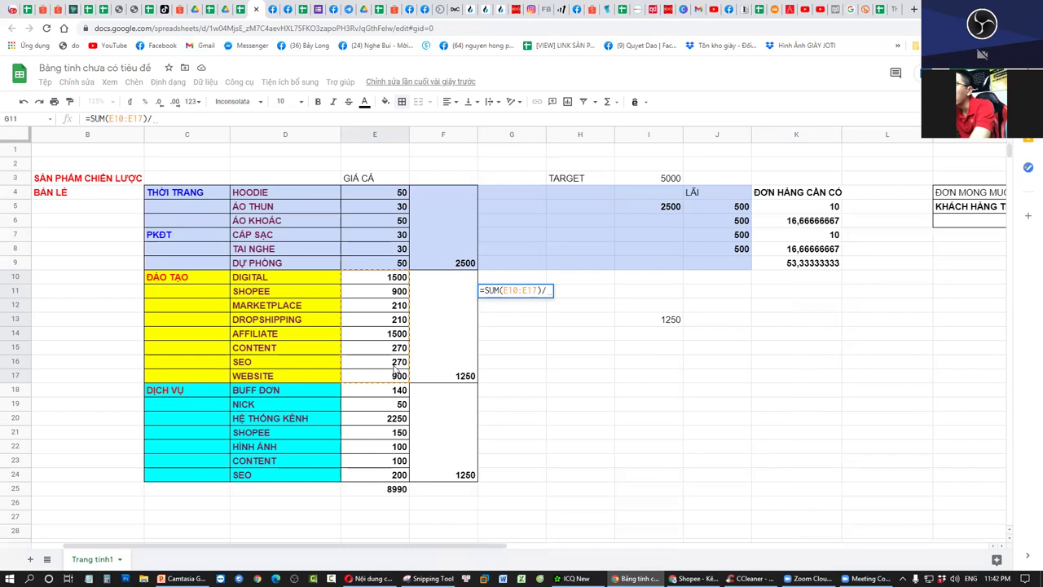
pyautogui.write('/')
pyautogui.press('BackSpace')
pyautogui.write('8')
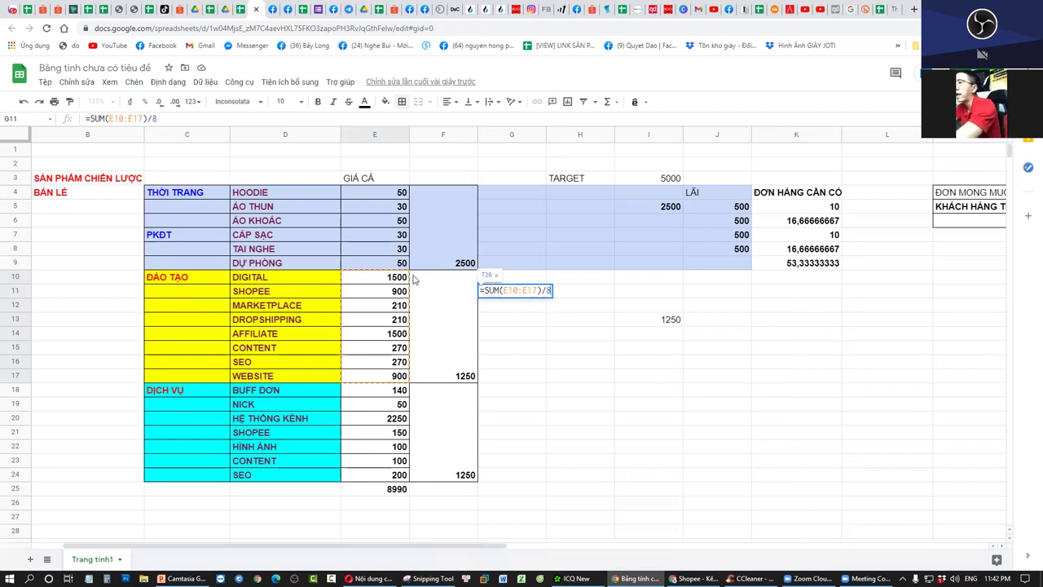
pyautogui.press('Return')
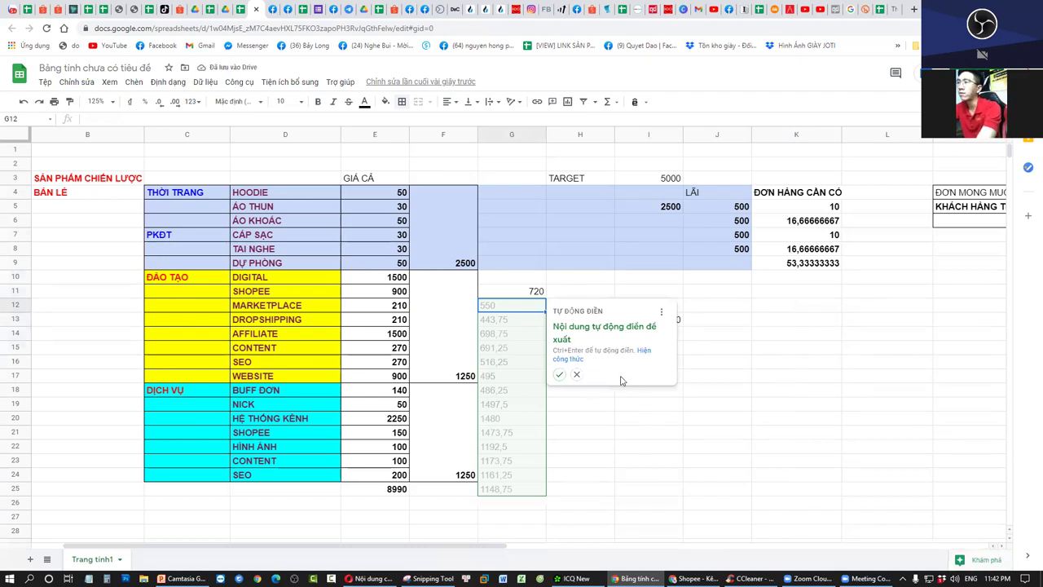
pyautogui.click(576, 374)
pyautogui.click(516, 291)
pyautogui.hotkey('ctrl', 'b')
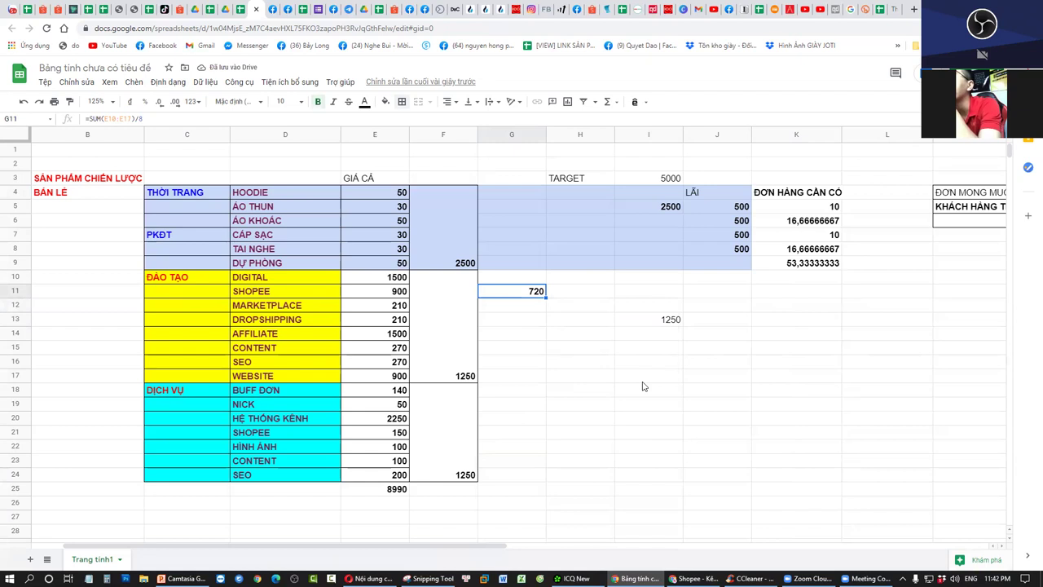
# Change the G11 formula to average only MARKETPLACE, DROPSHIPPING, CONTENT and SEO with =SUM(E12;E13;E15;E16)/4
pyautogui.doubleClick(534, 293)
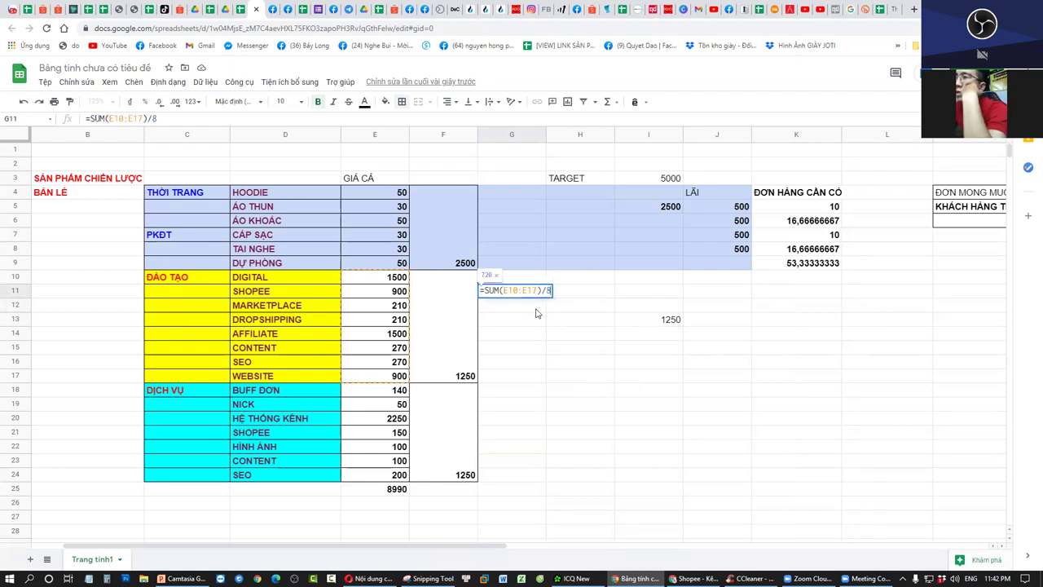
pyautogui.moveTo(529, 292); pyautogui.dragTo(504, 295)
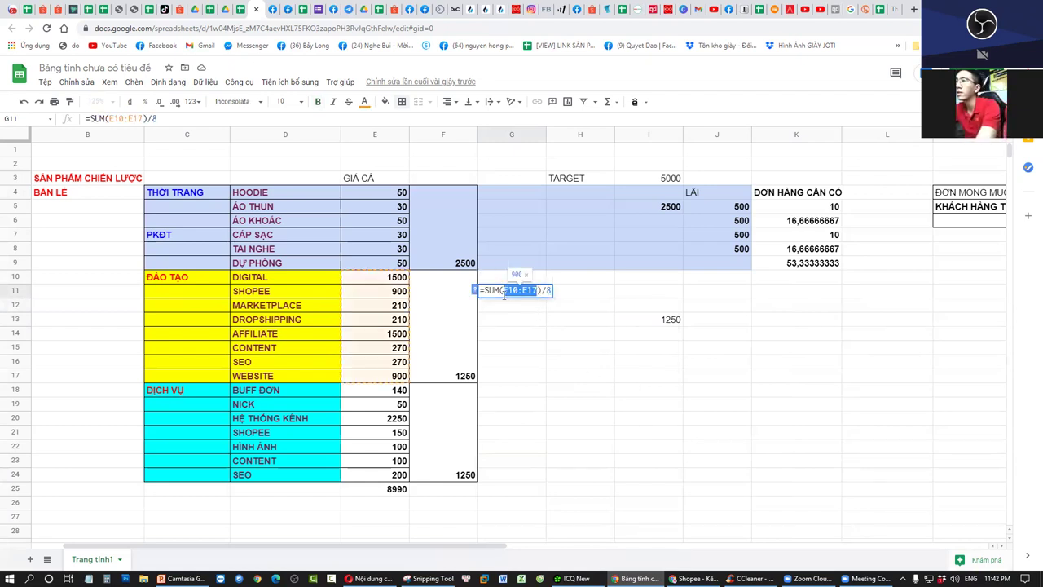
pyautogui.press('BackSpace')
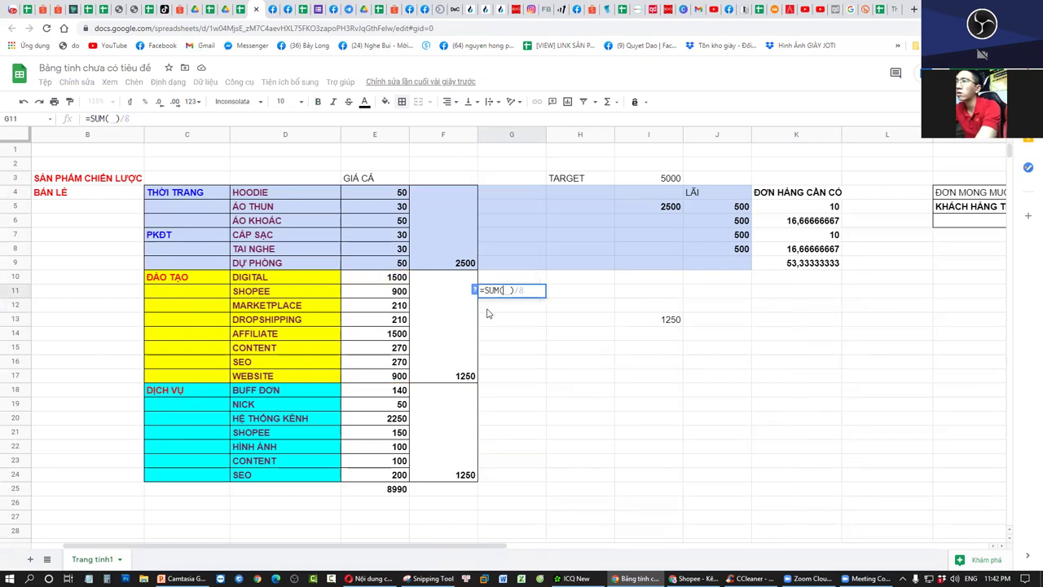
pyautogui.click(403, 307)
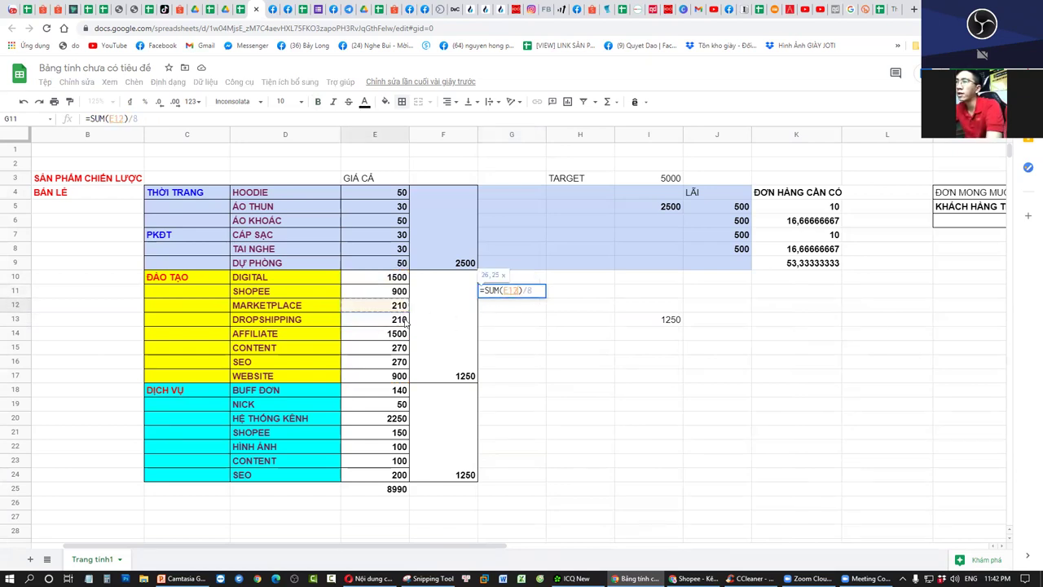
pyautogui.keyDown('ctrl'); pyautogui.click(403, 320); pyautogui.keyUp('ctrl')
pyautogui.keyDown('ctrl'); pyautogui.click(402, 350); pyautogui.keyUp('ctrl')
pyautogui.keyDown('ctrl'); pyautogui.click(399, 363); pyautogui.keyUp('ctrl')
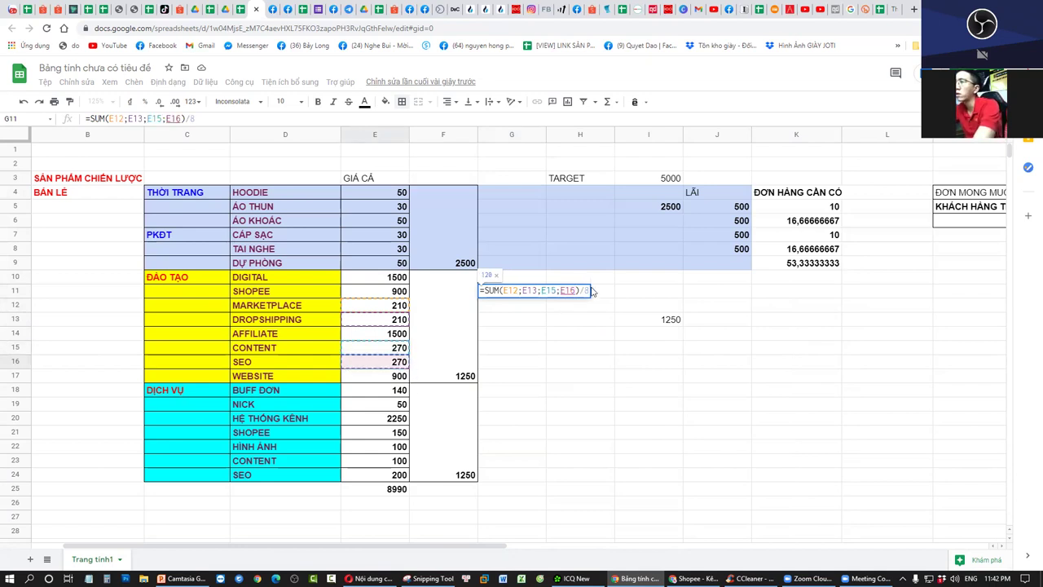
pyautogui.press('BackSpace')
pyautogui.write('4')
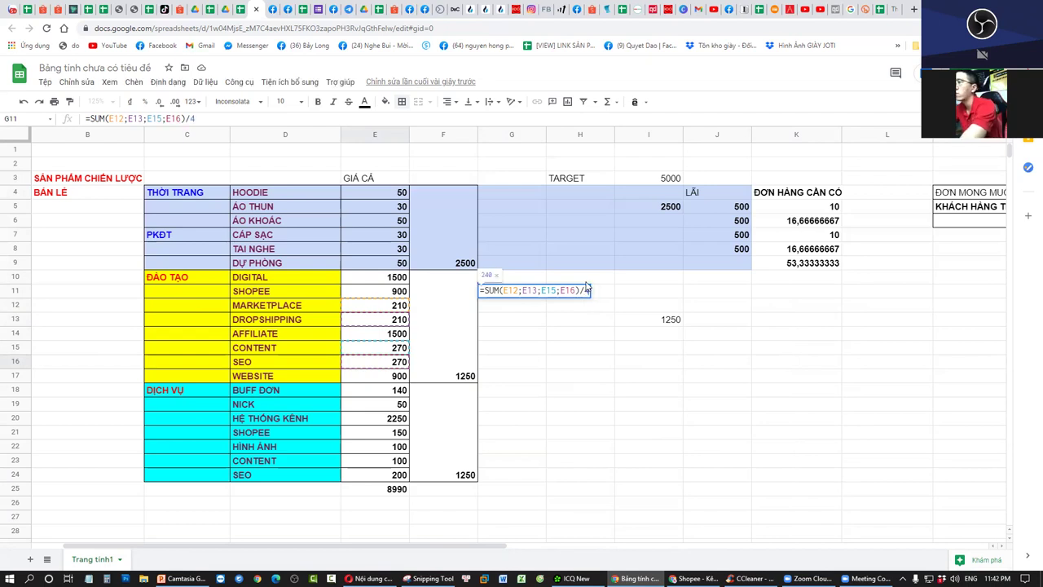
pyautogui.press('Return')
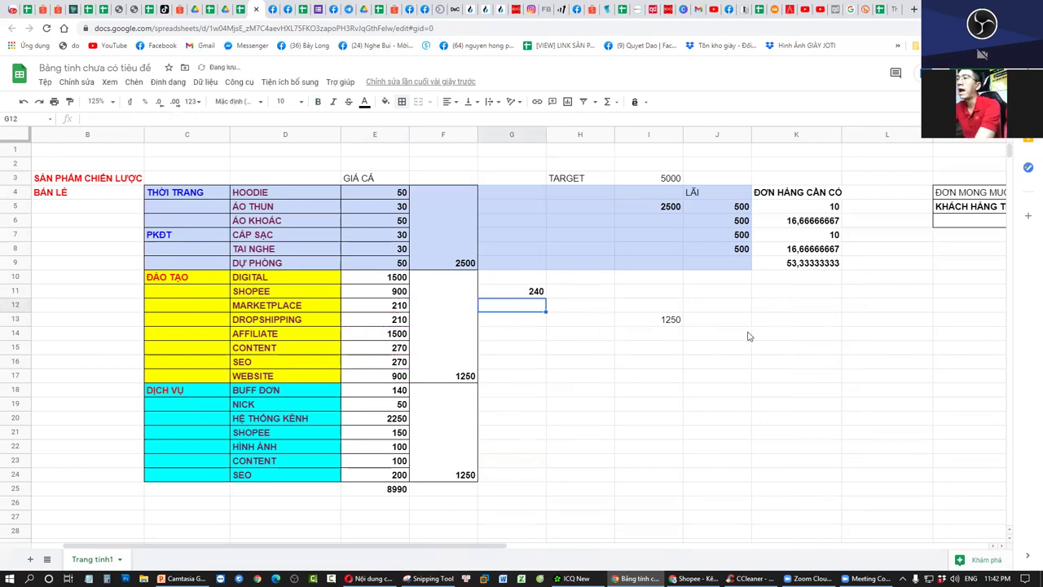
# Enter the 240 average price in J13, beside the ĐÀO TẠO target of 1250
pyautogui.click(720, 322)
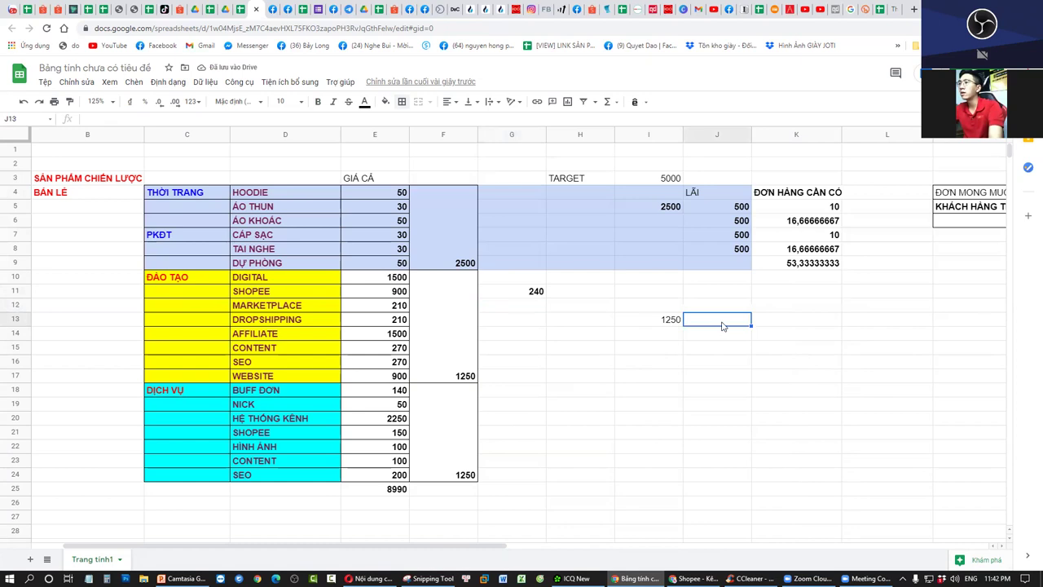
pyautogui.write('240')
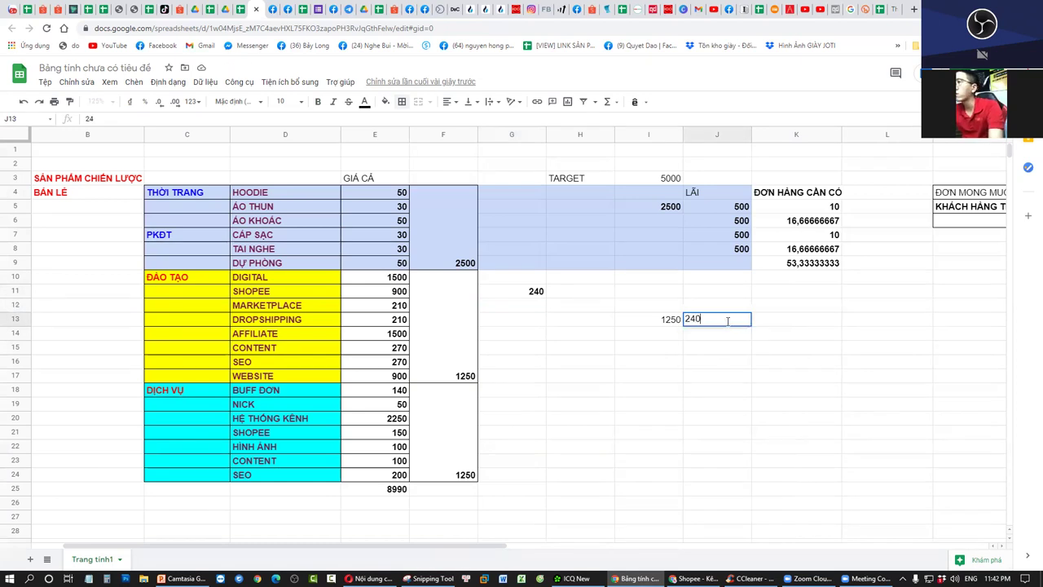
pyautogui.click(795, 335)
# Calculate the ĐÀO TẠO orders needed in K13 by dividing the target by the average price with =I13/J13
pyautogui.click(804, 325)
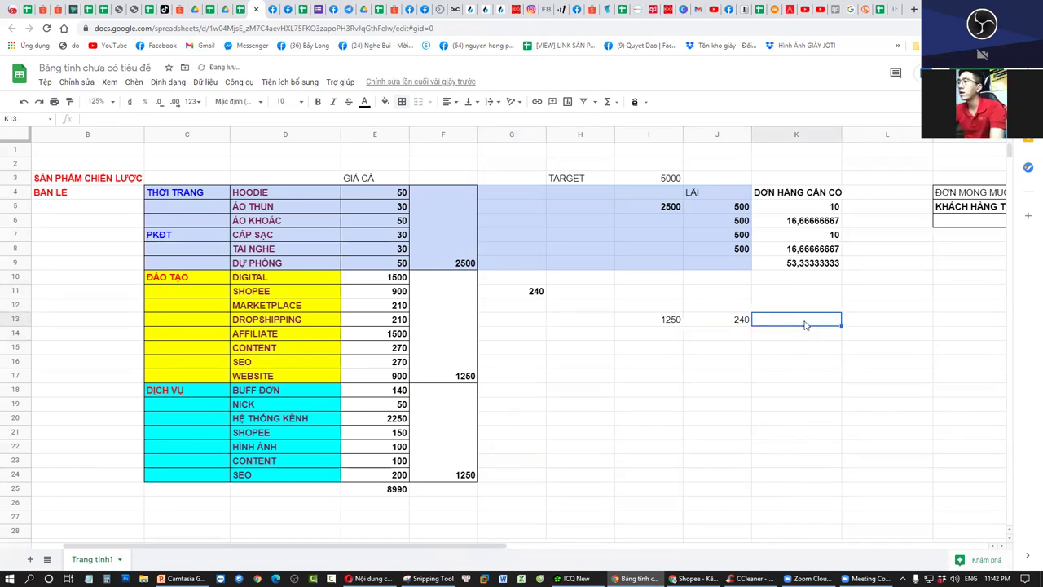
pyautogui.write('=')
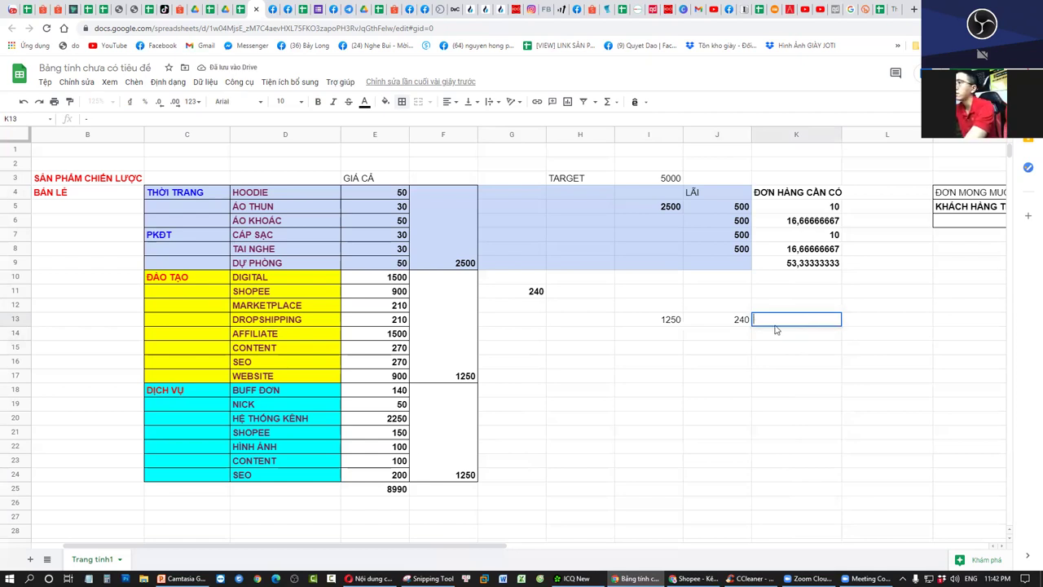
pyautogui.click(747, 324)
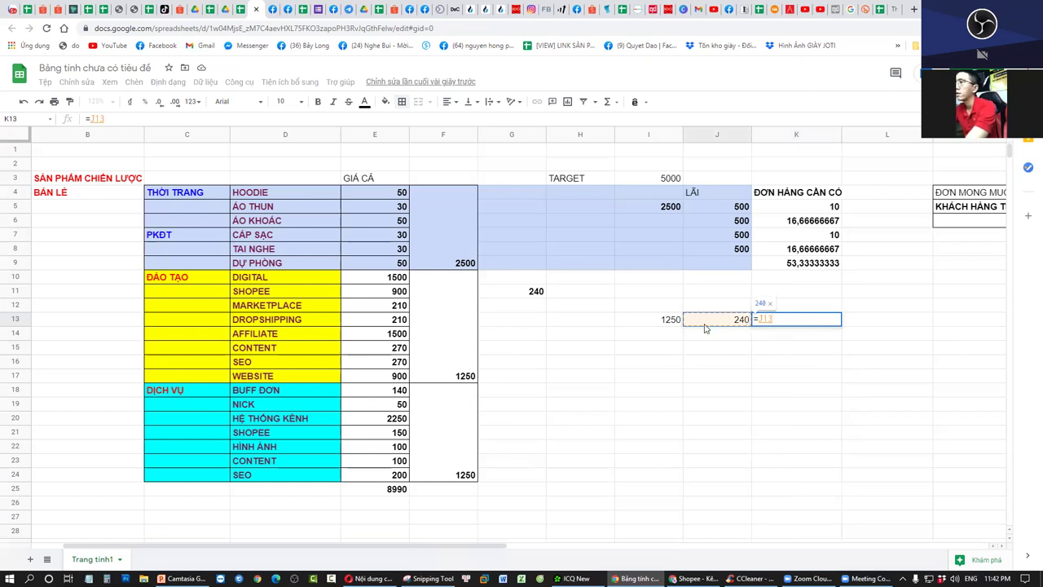
pyautogui.click(659, 324)
pyautogui.write('/')
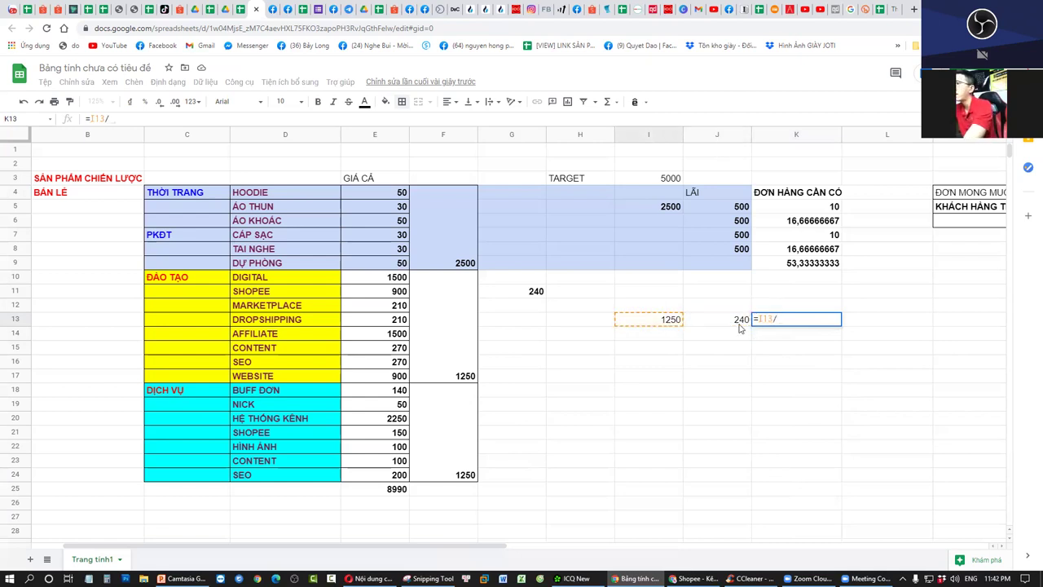
pyautogui.click(741, 326)
pyautogui.press('Return')
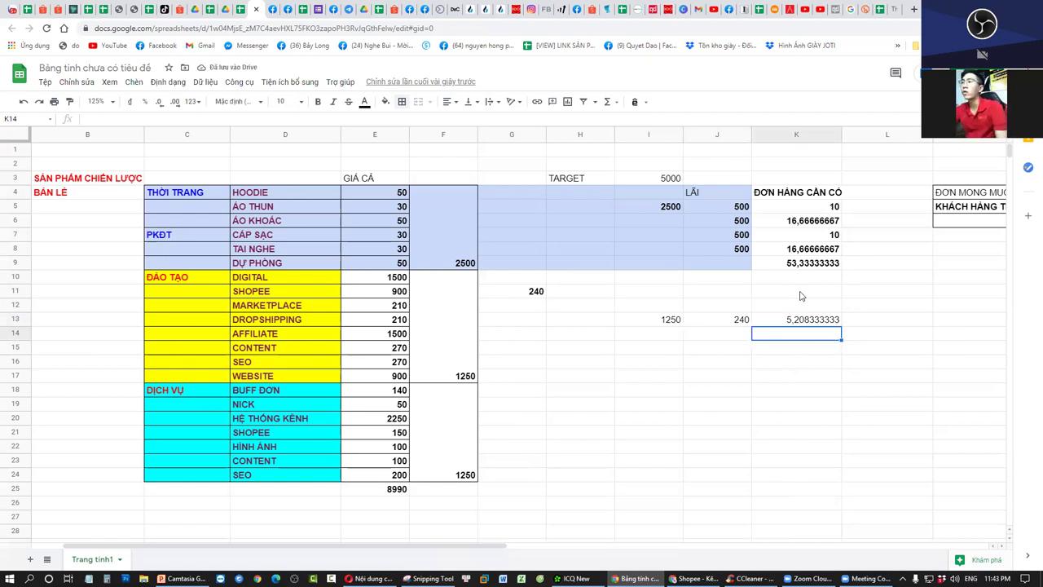
# Copy the ĐƠN MONG MUỐN and KHÁCH HÀNG TIỀM NĂNG rows with their efficiency figures from M4:O5 to M13
pyautogui.moveTo(400, 548); pyautogui.dragTo(519, 544)
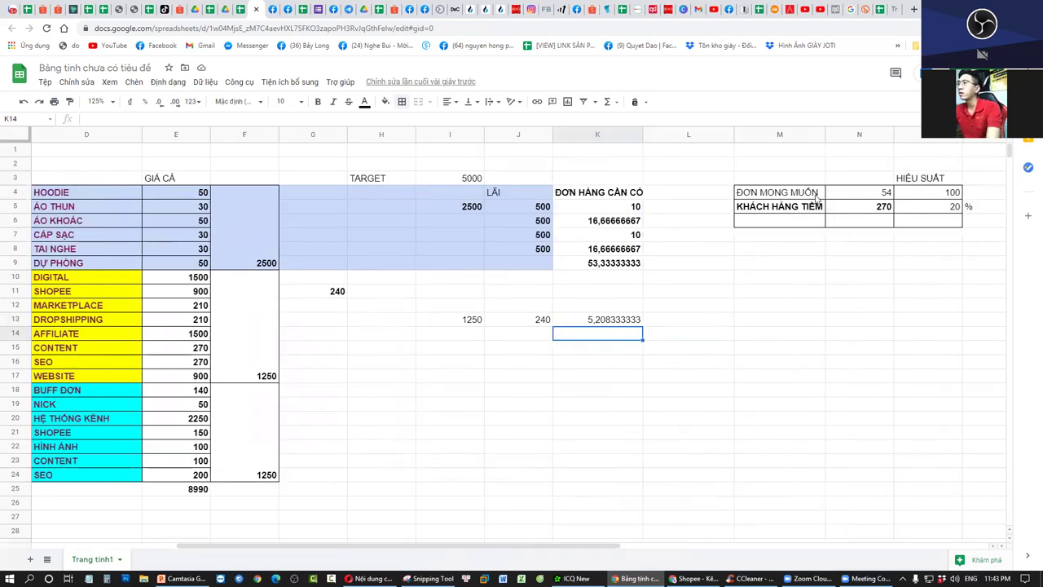
pyautogui.moveTo(816, 198); pyautogui.dragTo(929, 207)
pyautogui.hotkey('ctrl', 'c')
pyautogui.click(766, 320)
pyautogui.hotkey('ctrl', 'v')
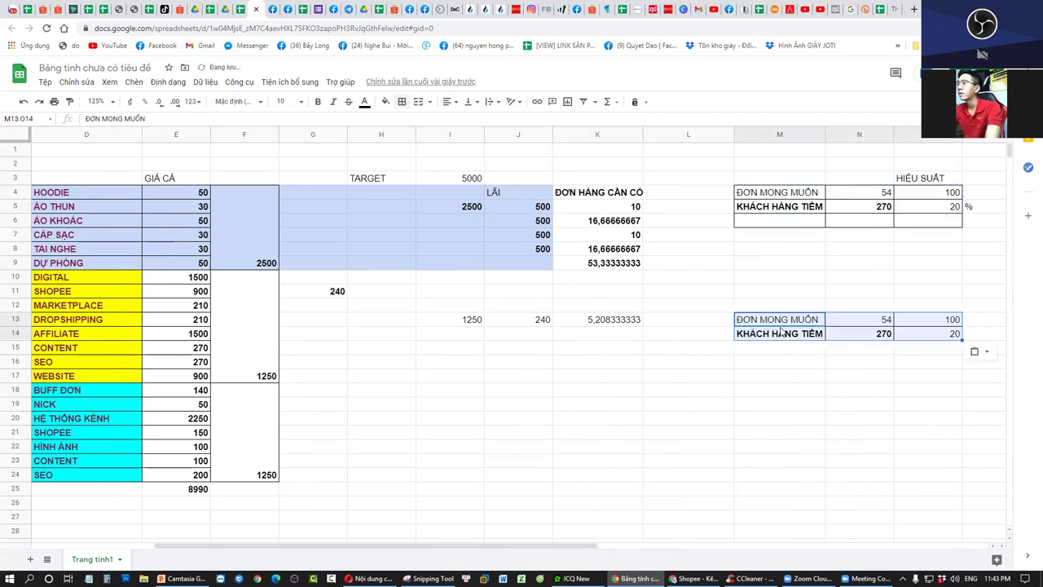
# Set the desired orders in the copied ĐÀO TẠO block, cell N13, to 5
pyautogui.click(875, 324)
pyautogui.write('5')
pyautogui.click(891, 351)
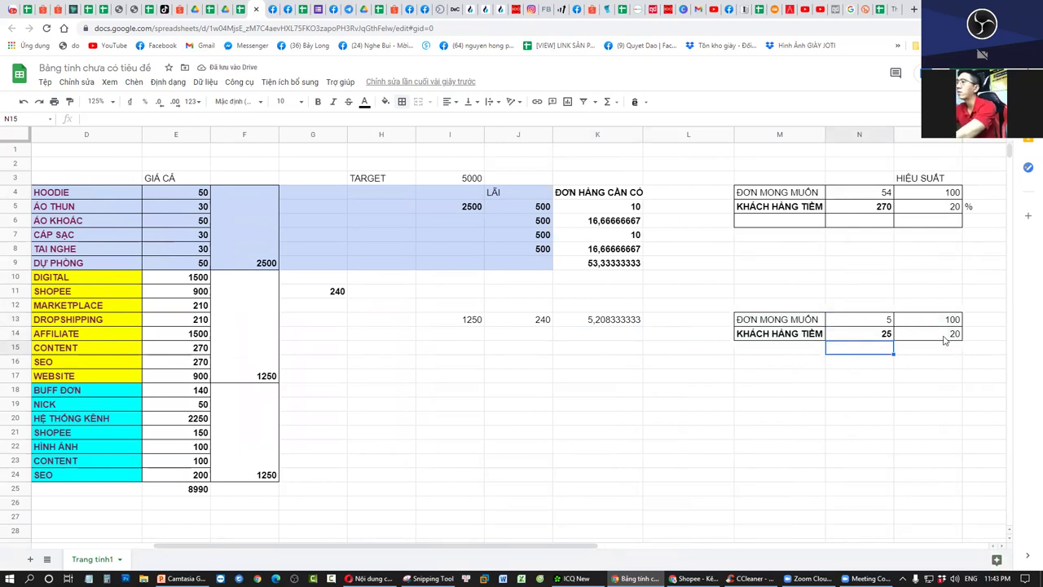
pyautogui.click(955, 335)
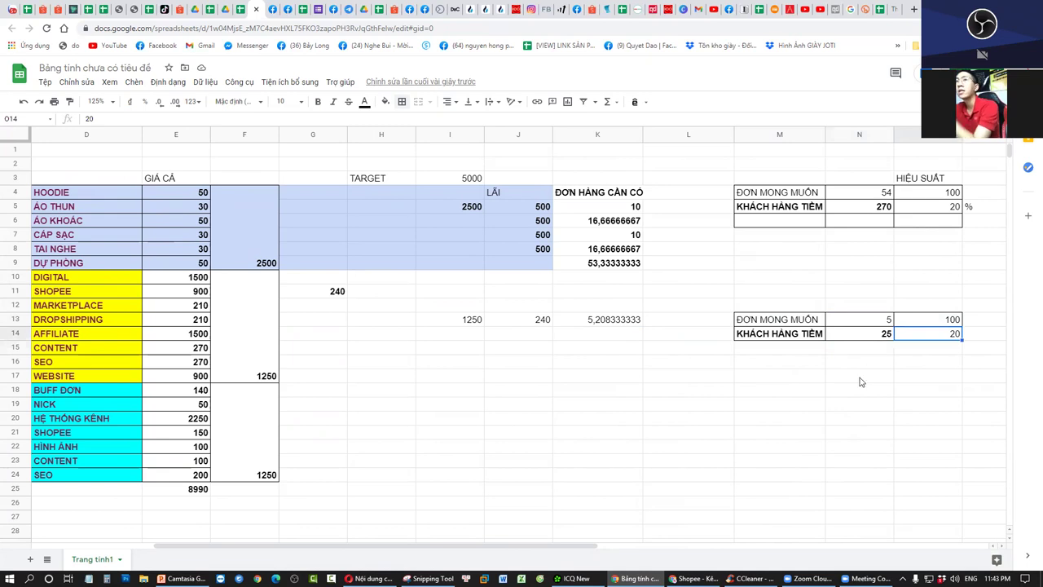
pyautogui.click(870, 339)
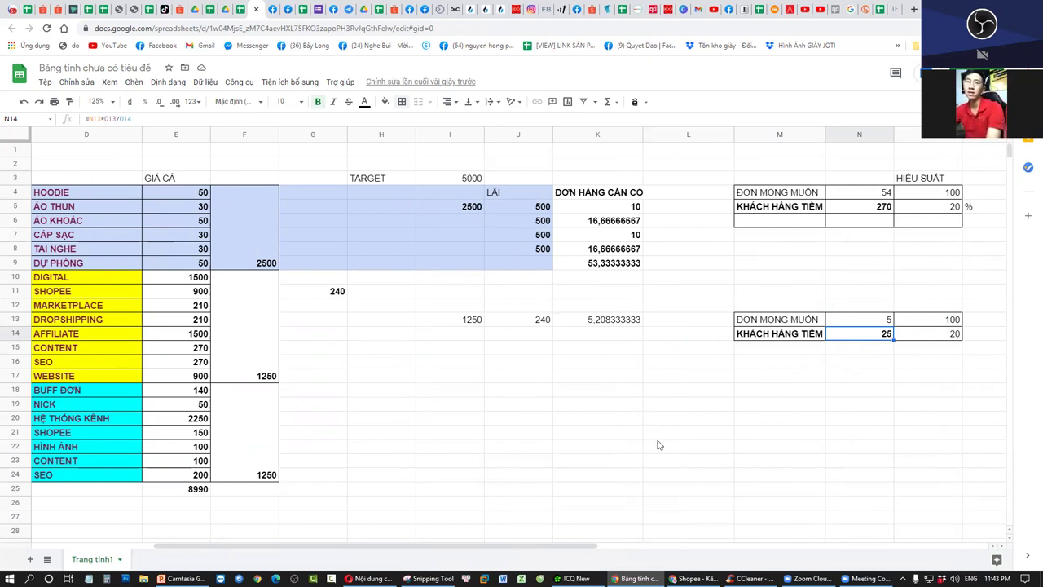
pyautogui.click(240, 9)
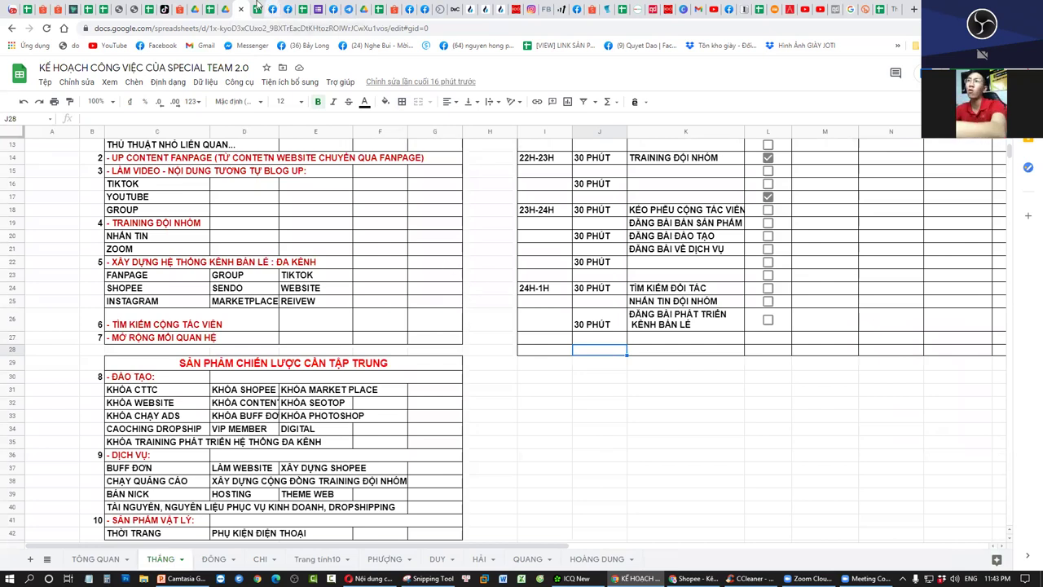
pyautogui.click(259, 8)
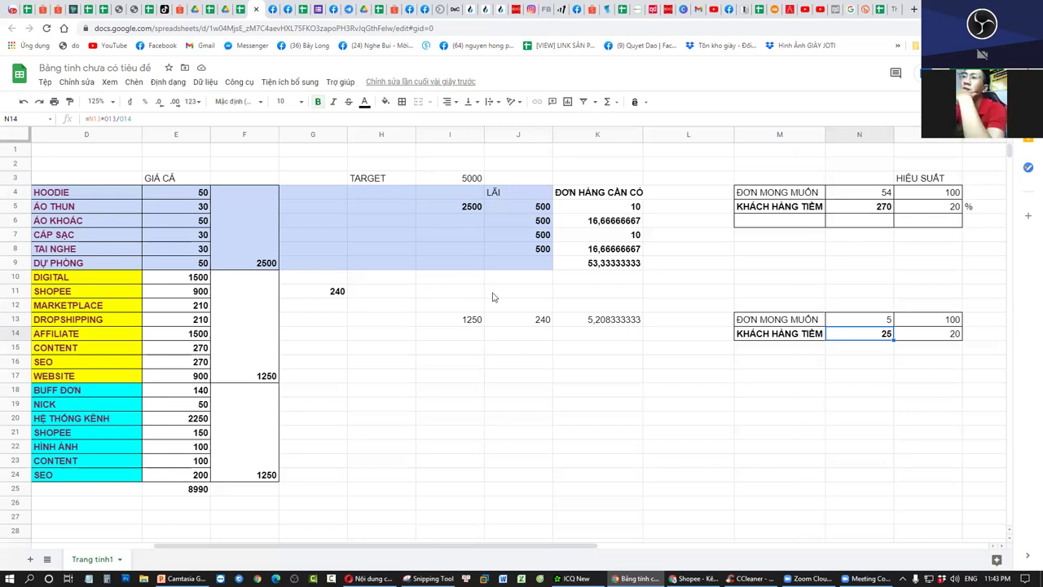
# Make the ĐÀO TẠO target, average price and needed orders in I13:K13 bold
pyautogui.moveTo(479, 324); pyautogui.dragTo(582, 324)
pyautogui.hotkey('ctrl', 'b')
pyautogui.click(739, 339)
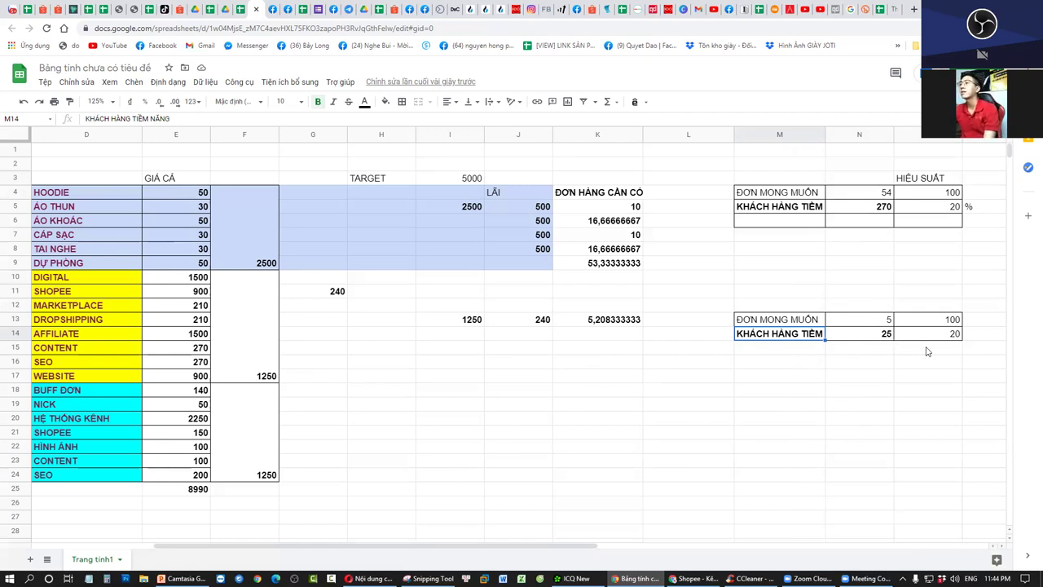
pyautogui.click(902, 336)
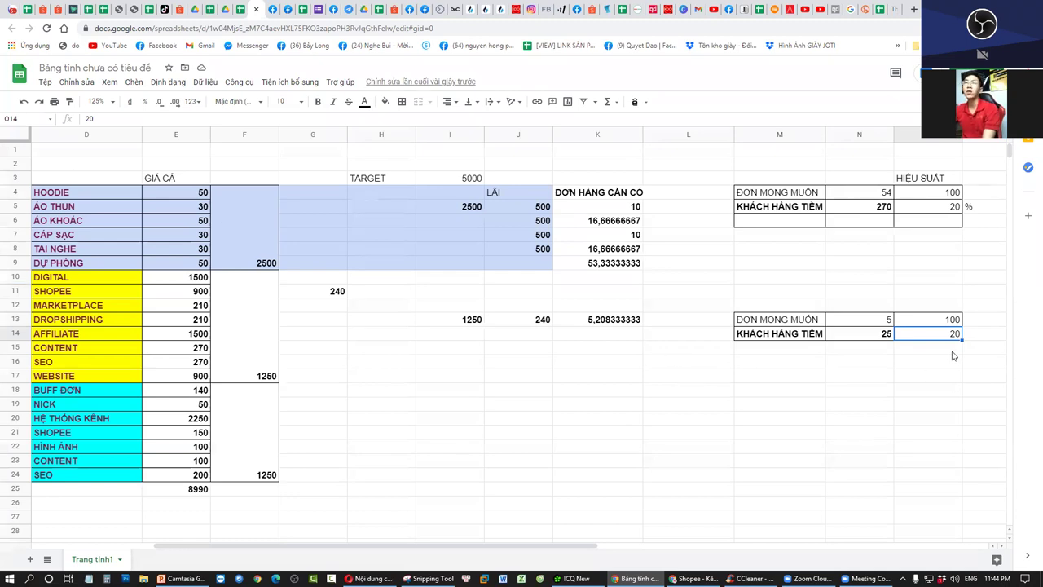
pyautogui.moveTo(575, 333); pyautogui.dragTo(438, 322)
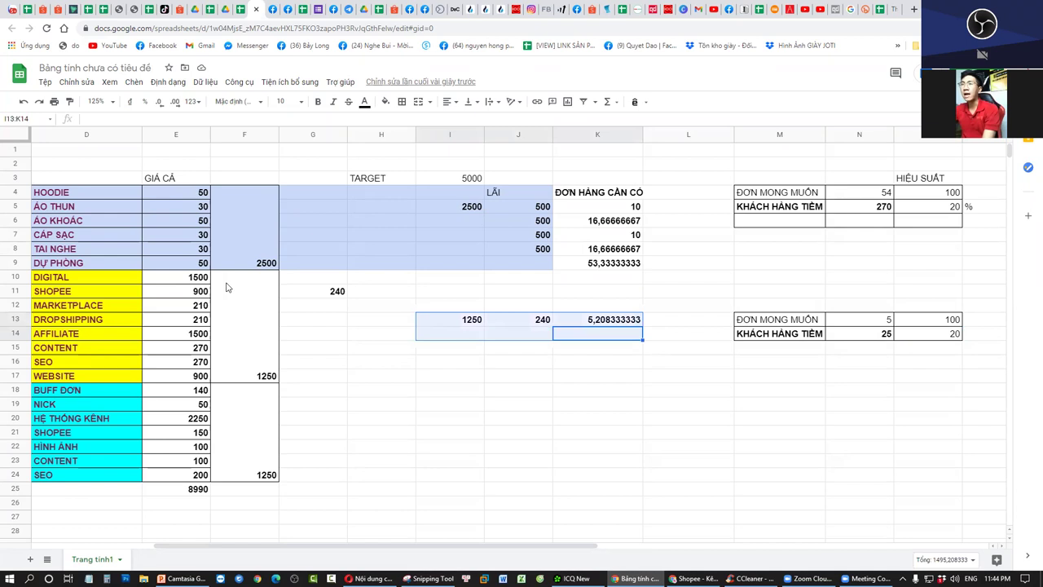
pyautogui.click(368, 340)
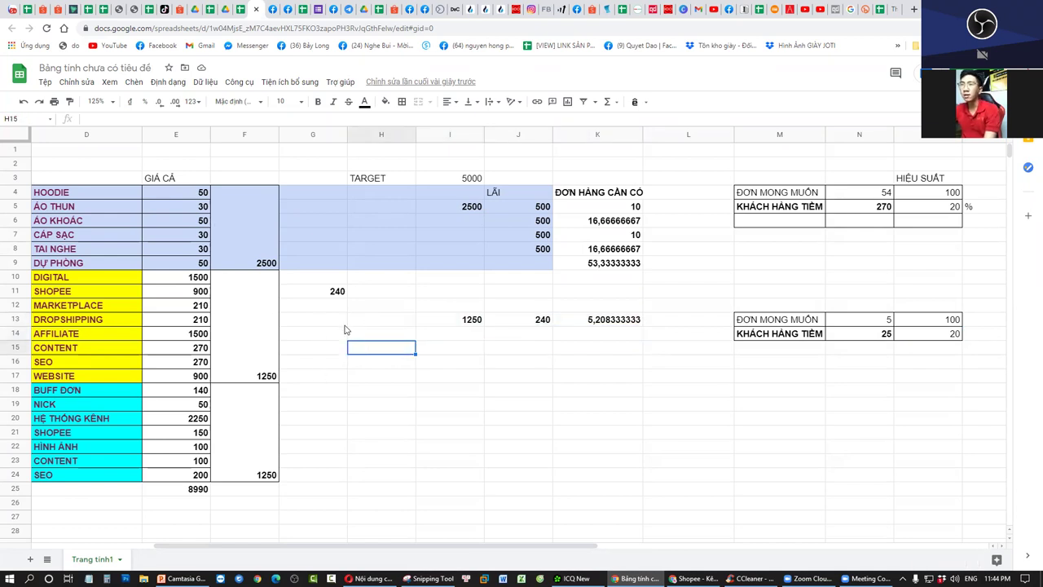
# Calculate the average price of DIGITAL, SHOPEE, AFFILIATE and WEBSITE in G13 with =SUM(E10;E11;E14;E17)/4 and make it bold
pyautogui.click(332, 324)
pyautogui.write('=')
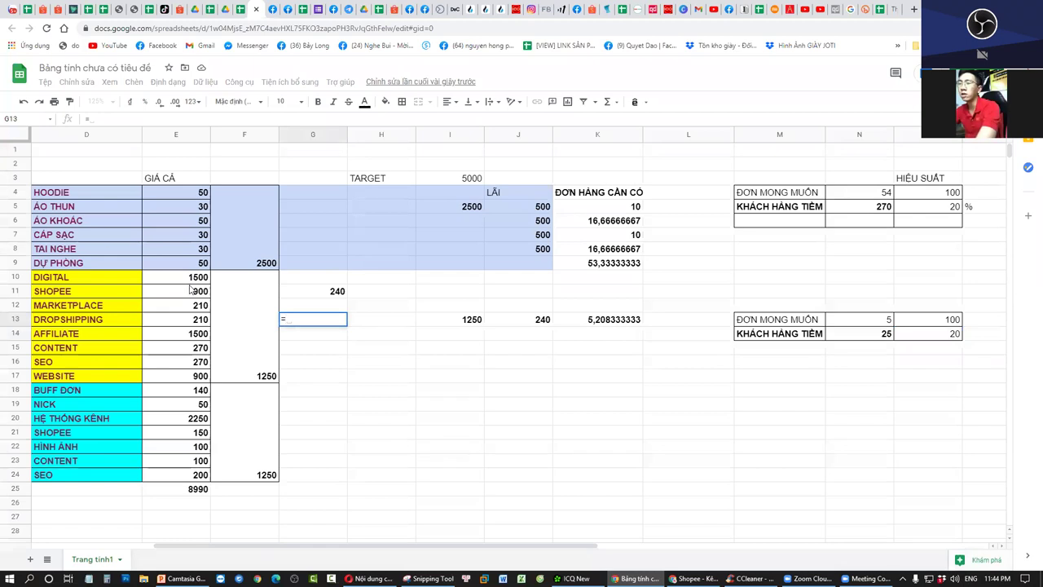
pyautogui.write('SUM')
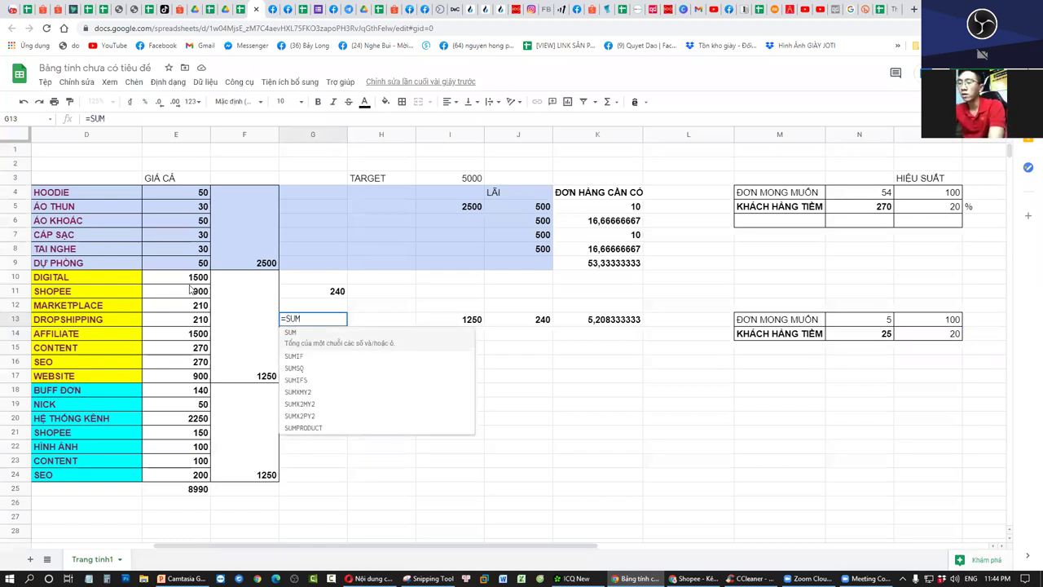
pyautogui.write('(')
pyautogui.click(194, 282)
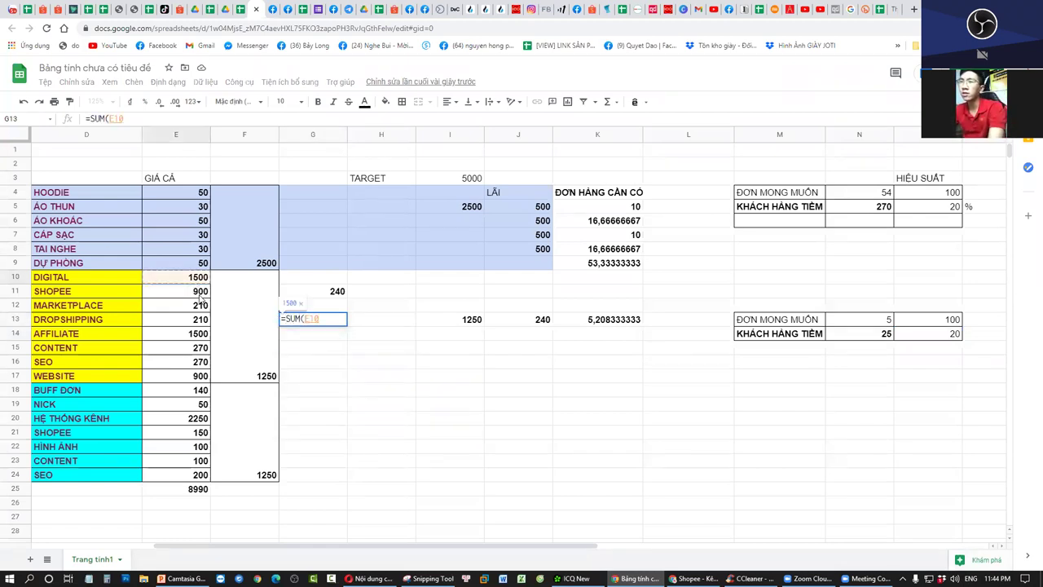
pyautogui.write(';')
pyautogui.click(199, 296)
pyautogui.write(';')
pyautogui.click(207, 340)
pyautogui.write(';')
pyautogui.click(205, 376)
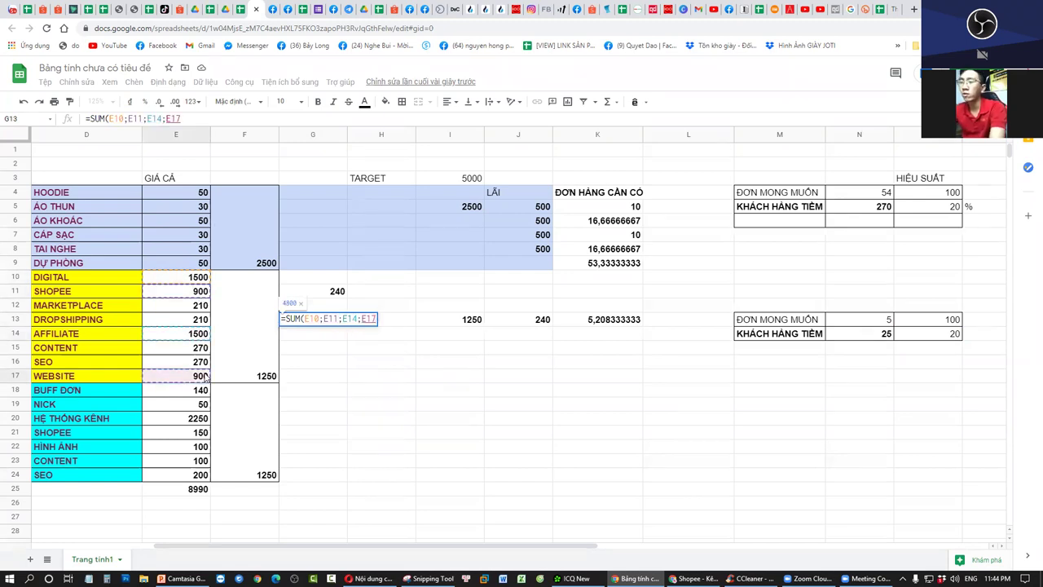
pyautogui.write(')')
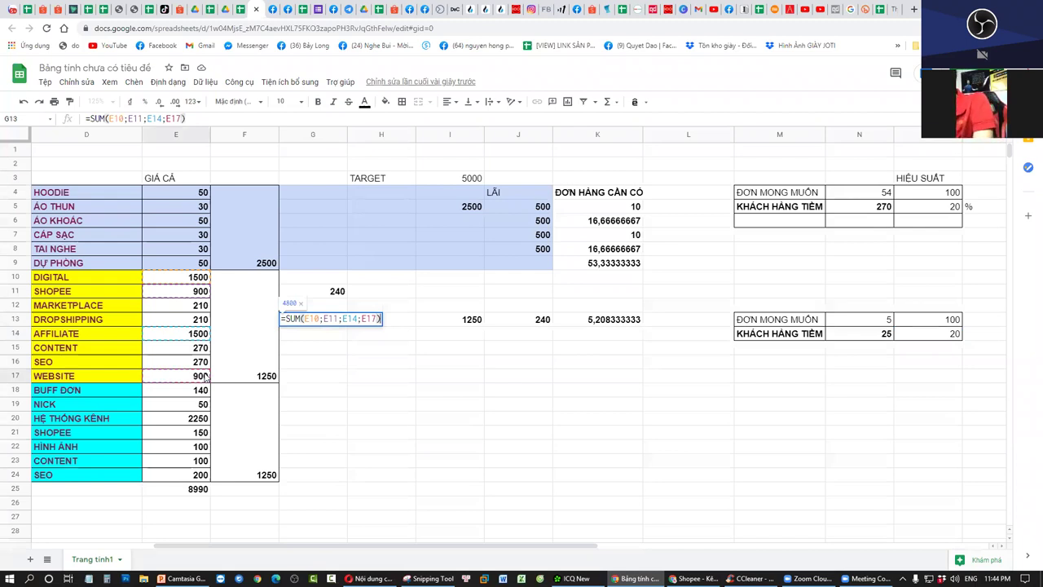
pyautogui.write('/')
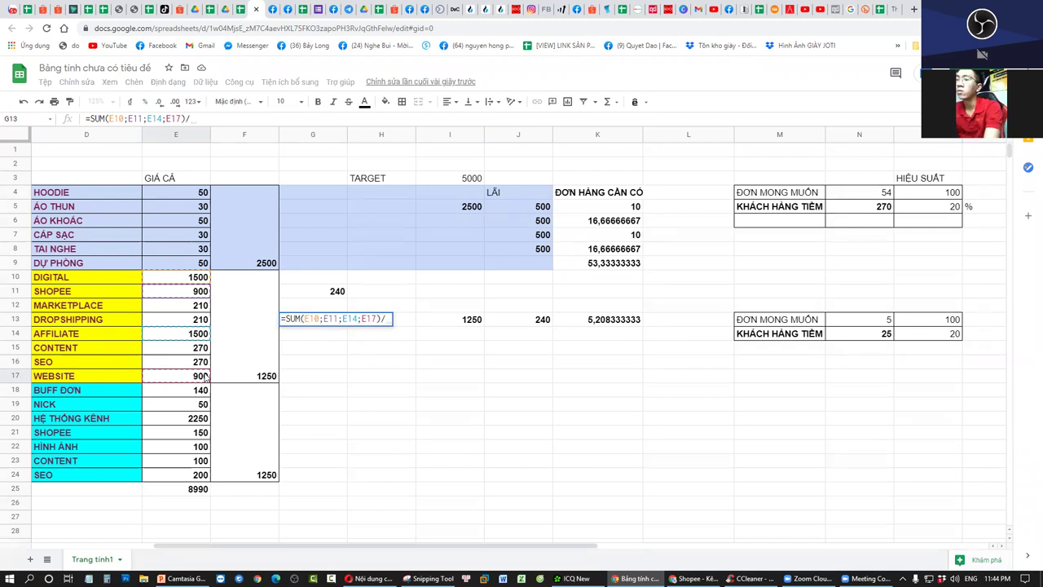
pyautogui.write('4')
pyautogui.press('Return')
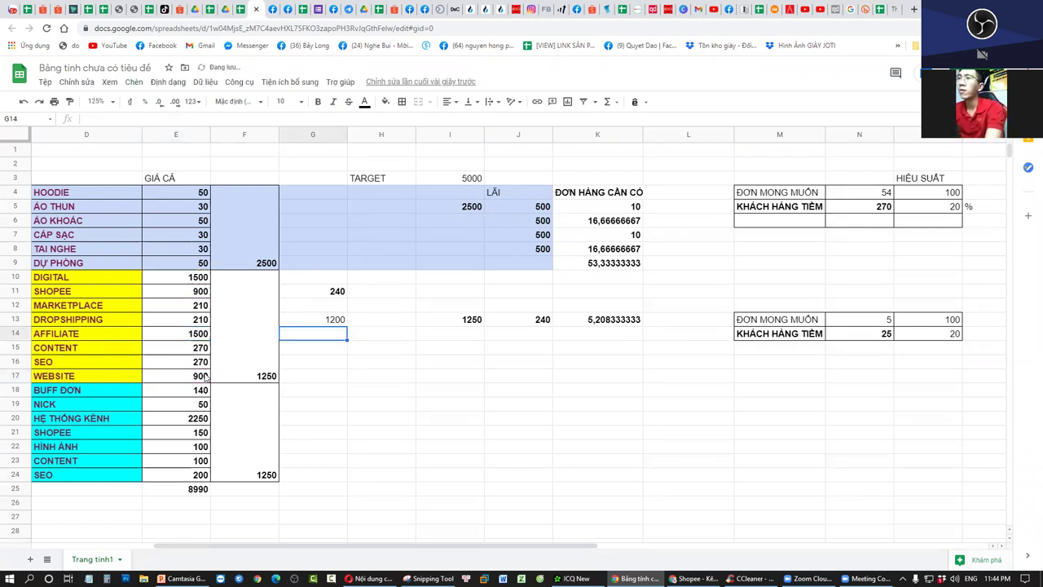
pyautogui.click(342, 321)
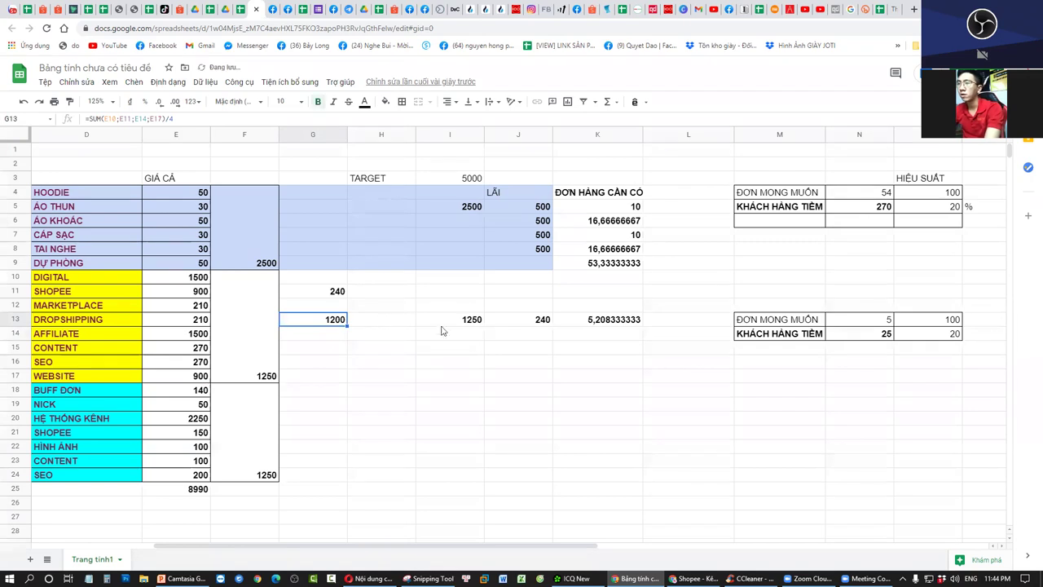
# Enter the label ĐƠN NHỎ in J12, above the 240 average price
pyautogui.click(528, 310)
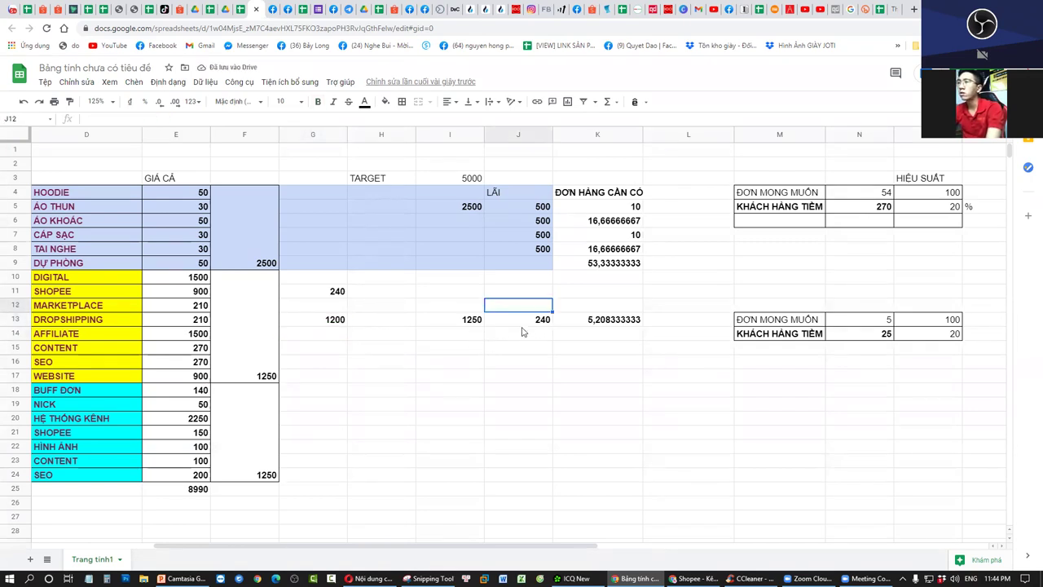
pyautogui.write('=sum')
pyautogui.press('BackSpace')
pyautogui.press('BackSpace')
pyautogui.press('BackSpace')
pyautogui.press('BackSpace')
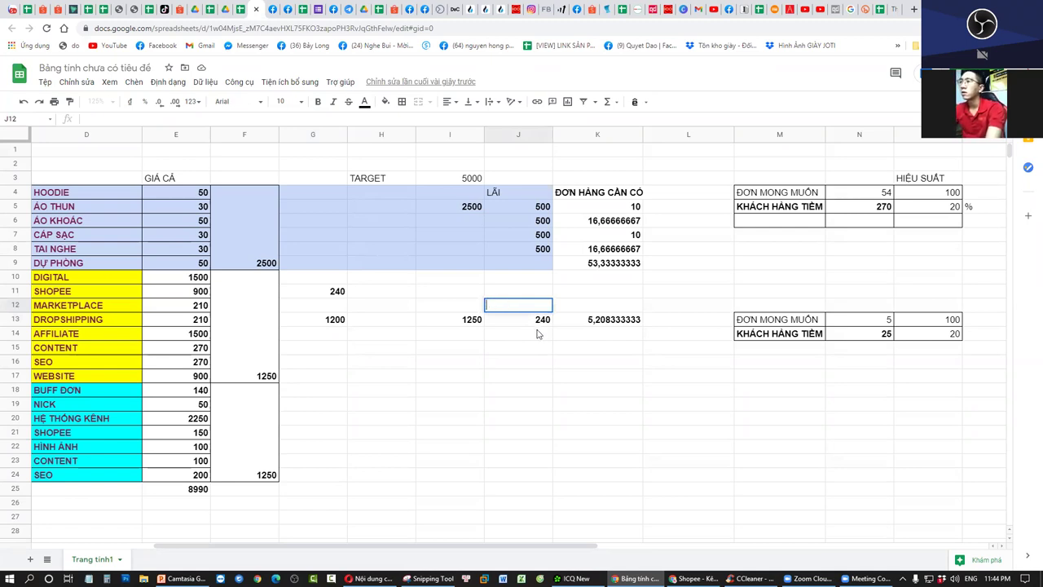
pyautogui.write('ĐƠN HÀNG')
pyautogui.press('BackSpace')
pyautogui.press('BackSpace')
pyautogui.press('BackSpace')
pyautogui.press('BackSpace')
pyautogui.press('BackSpace')
pyautogui.press('BackSpace')
pyautogui.press('BackSpace')
pyautogui.write('ƠN HO')
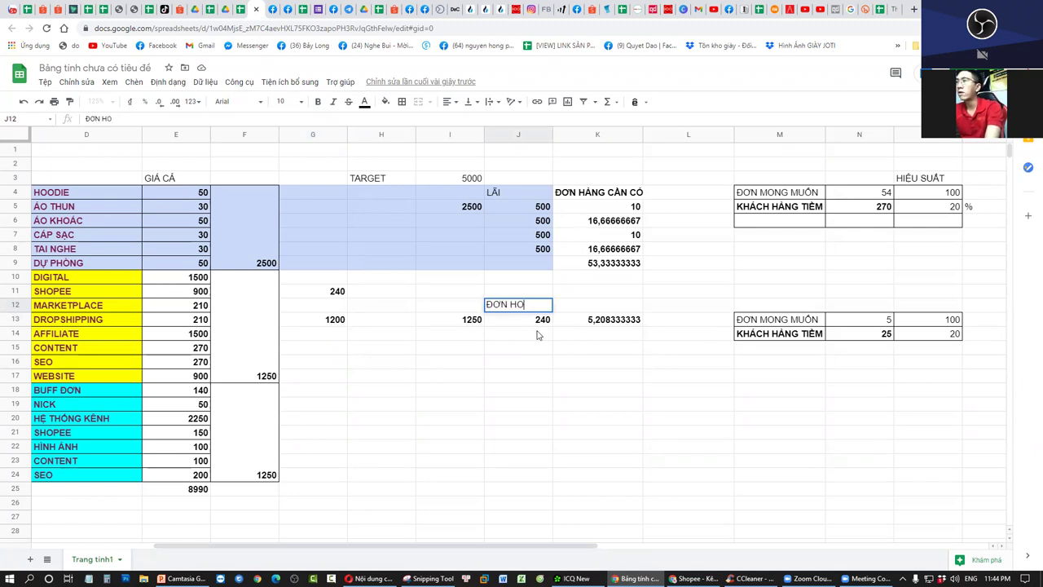
pyautogui.press('BackSpace')
pyautogui.press('BackSpace')
pyautogui.write('NHỎ')
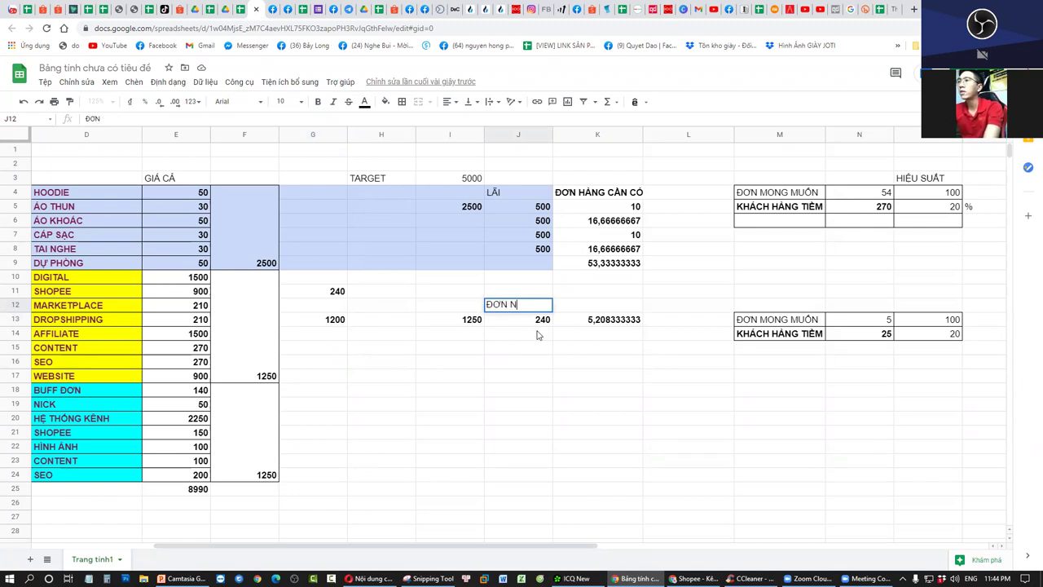
# Enter the label ĐƠN LỚN in J14 and the value 1200 below it in J15
pyautogui.click(542, 332)
pyautogui.write('ĐƠN ')
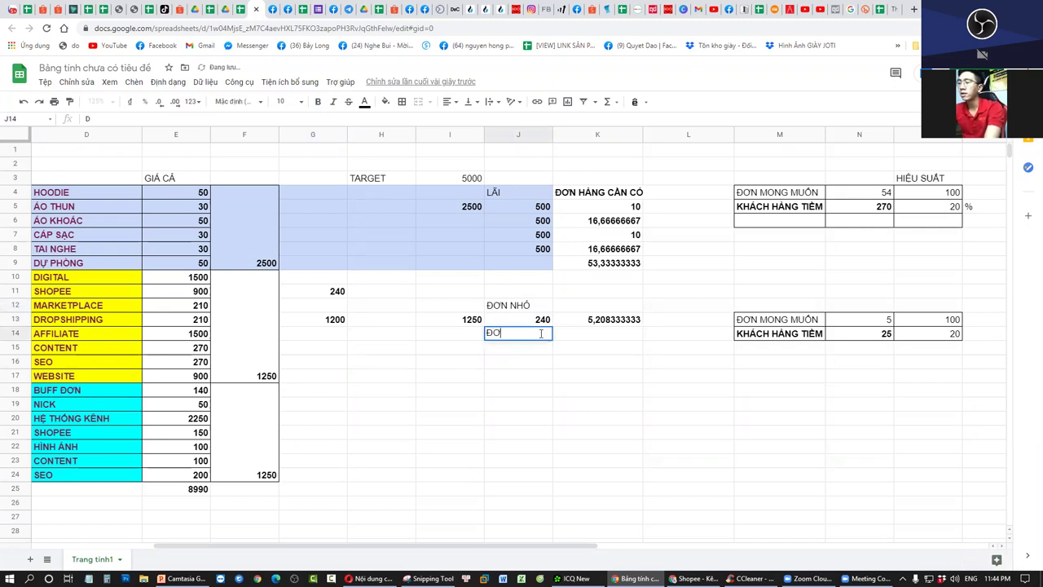
pyautogui.write('LỚN')
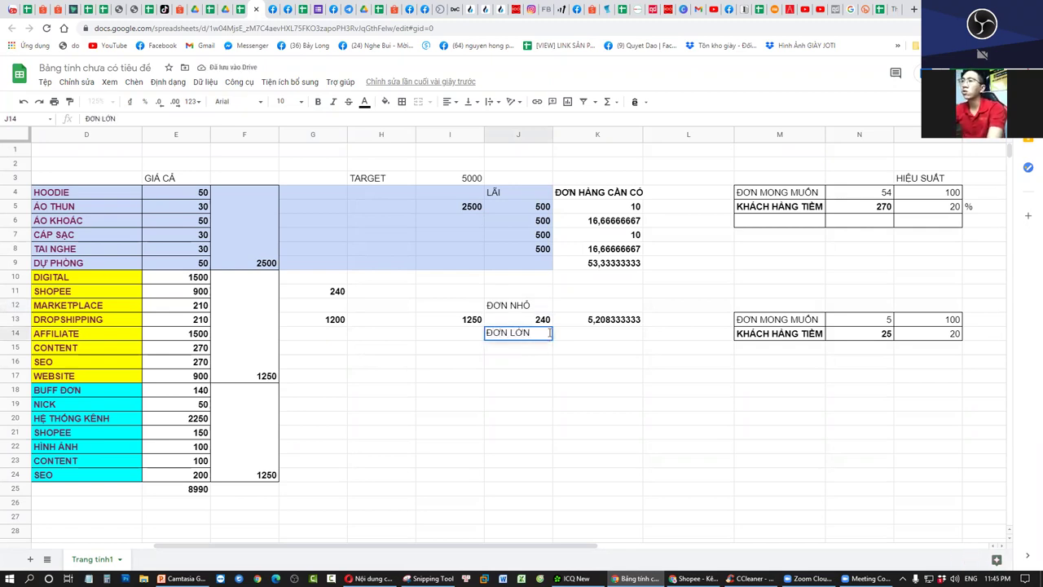
pyautogui.click(523, 341)
pyautogui.click(523, 344)
pyautogui.write('1200')
pyautogui.click(709, 375)
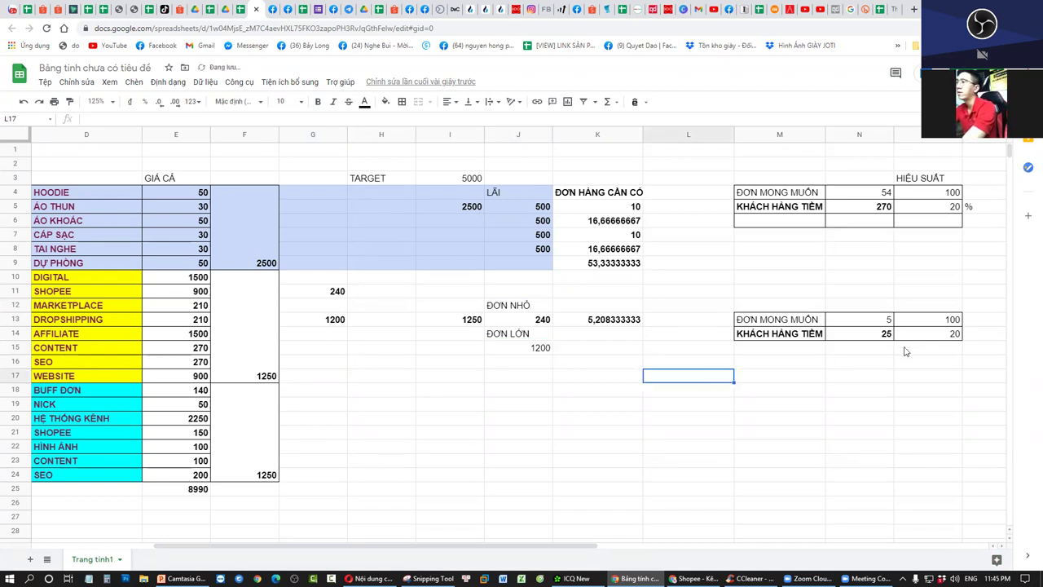
# Duplicate the ĐÀO TẠO desired orders and potential customers block M13:O14 directly below, starting at M15
pyautogui.click(880, 354)
pyautogui.moveTo(810, 327); pyautogui.dragTo(924, 337)
pyautogui.hotkey('ctrl', 'c')
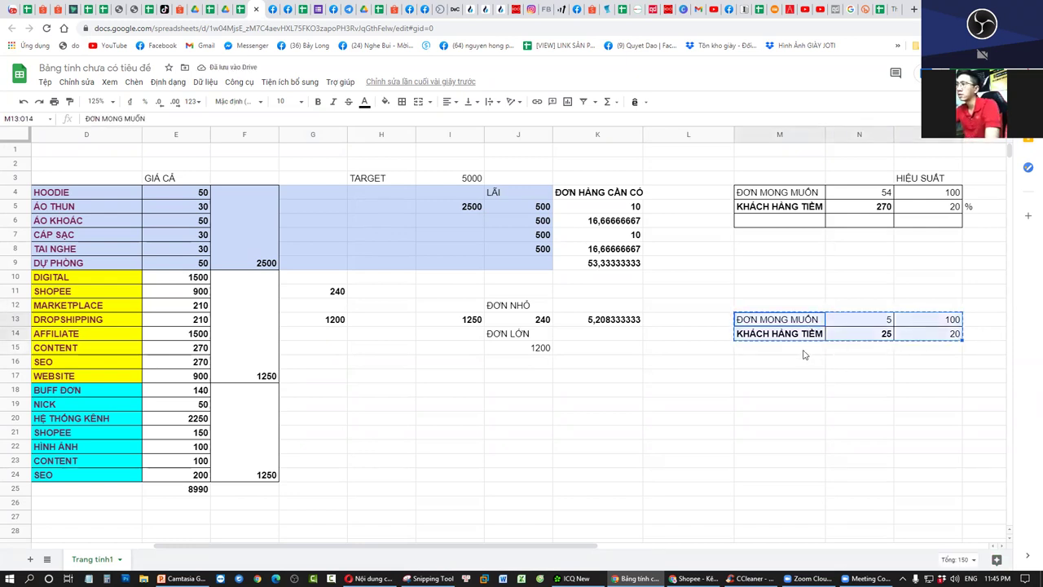
pyautogui.click(805, 351)
pyautogui.hotkey('ctrl', 'v')
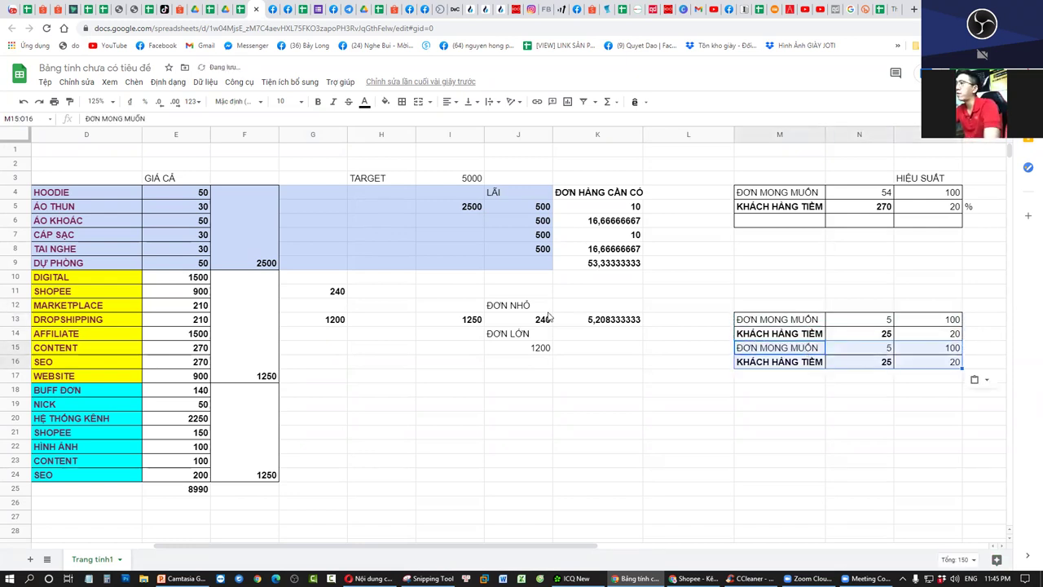
pyautogui.click(640, 322)
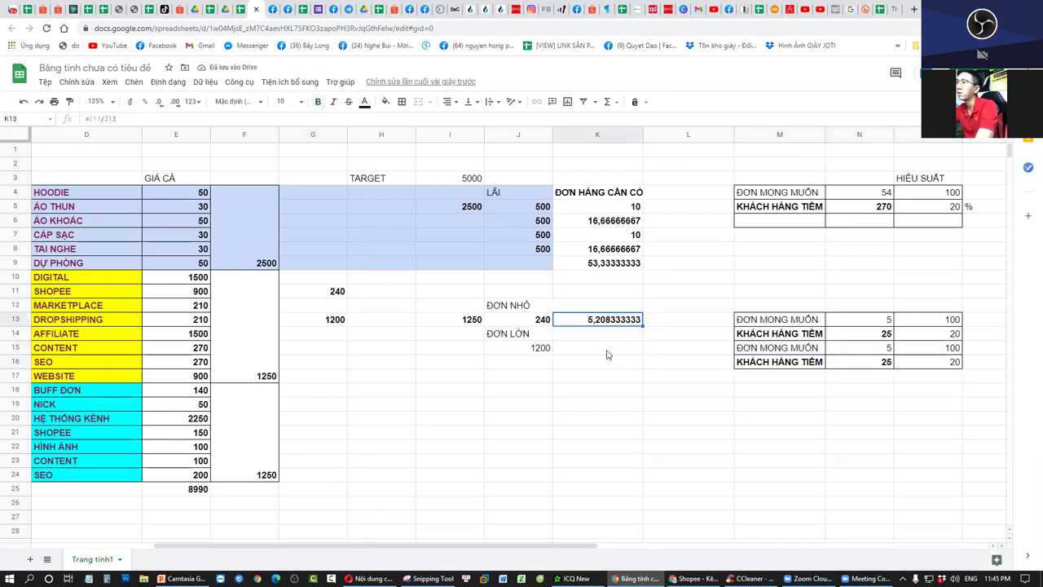
pyautogui.click(468, 352)
pyautogui.write('150')
pyautogui.press('Escape')
# Enter 1 in K15 as the needed order count for the ĐƠN LỚN price of 1200
pyautogui.click(617, 349)
pyautogui.write('4')
pyautogui.write('1')
pyautogui.click(766, 365)
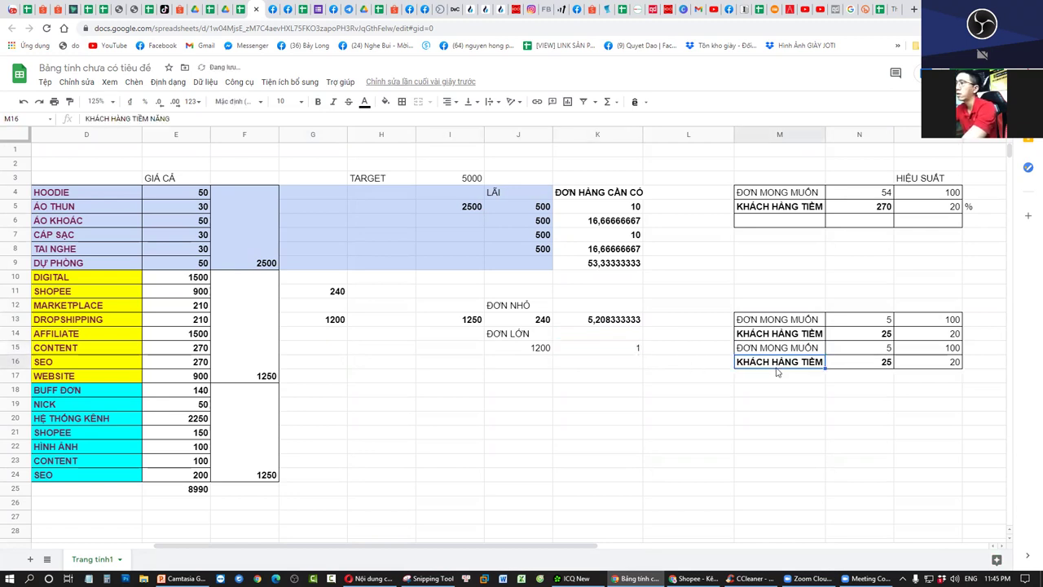
# Set the desired orders in N15 of the duplicated ĐƠN MONG MUỐN block to 1
pyautogui.click(873, 346)
pyautogui.write('51')
pyautogui.press('BackSpace')
pyautogui.press('BackSpace')
pyautogui.write('1')
pyautogui.click(904, 394)
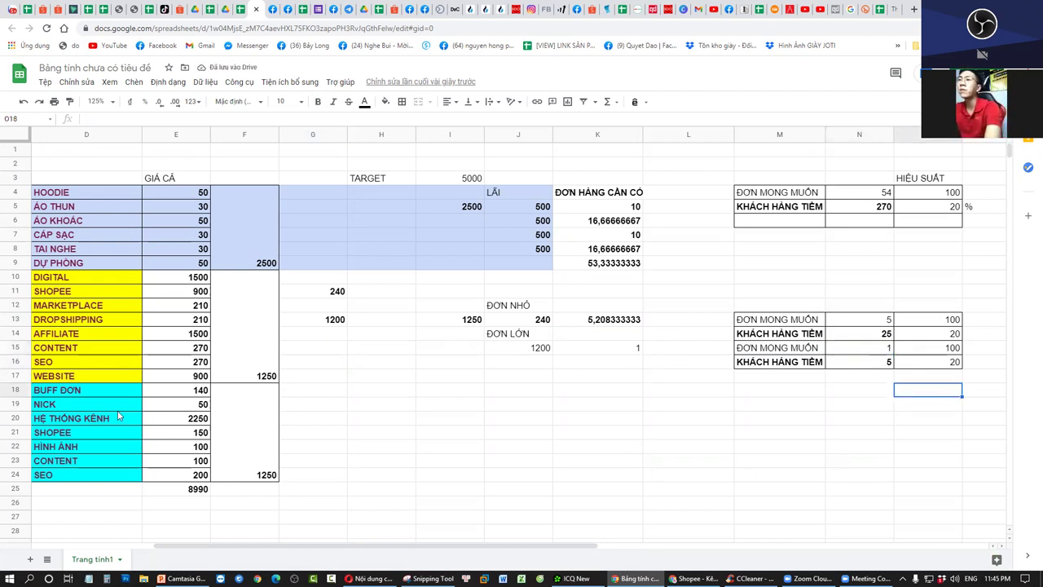
# Label the two ĐÀO TẠO potential customer rows with NEWBIE in P14 and ĐÃ TỪNG KINH DOANH in P16
pyautogui.moveTo(377, 548); pyautogui.dragTo(362, 549)
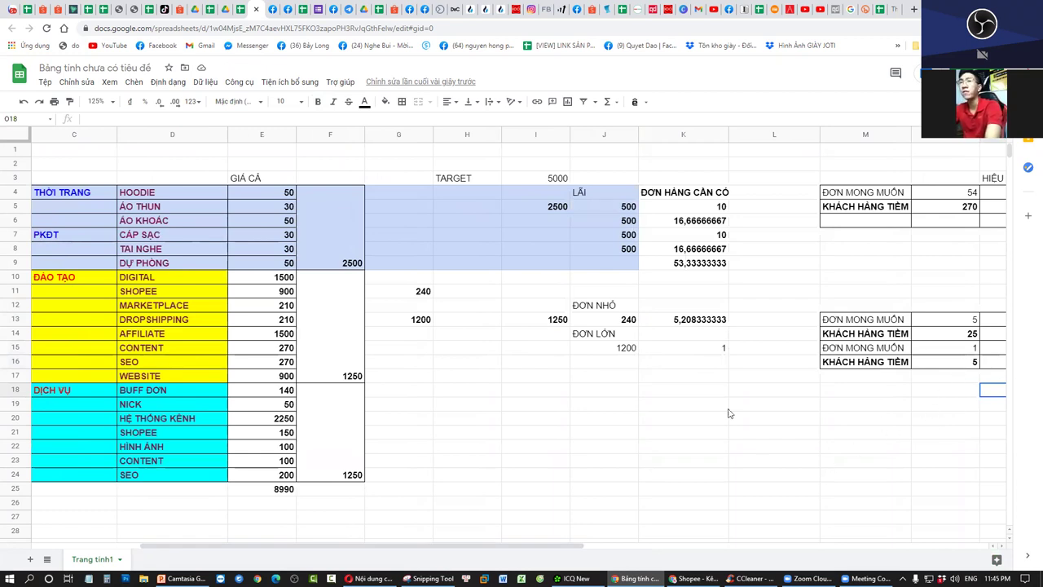
pyautogui.click(965, 365)
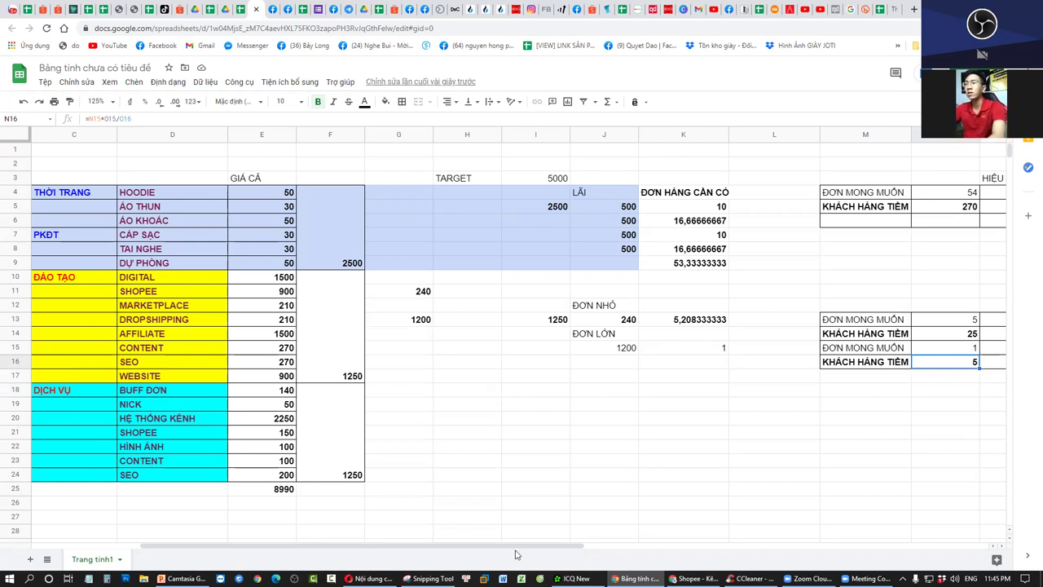
pyautogui.moveTo(513, 544); pyautogui.dragTo(683, 540)
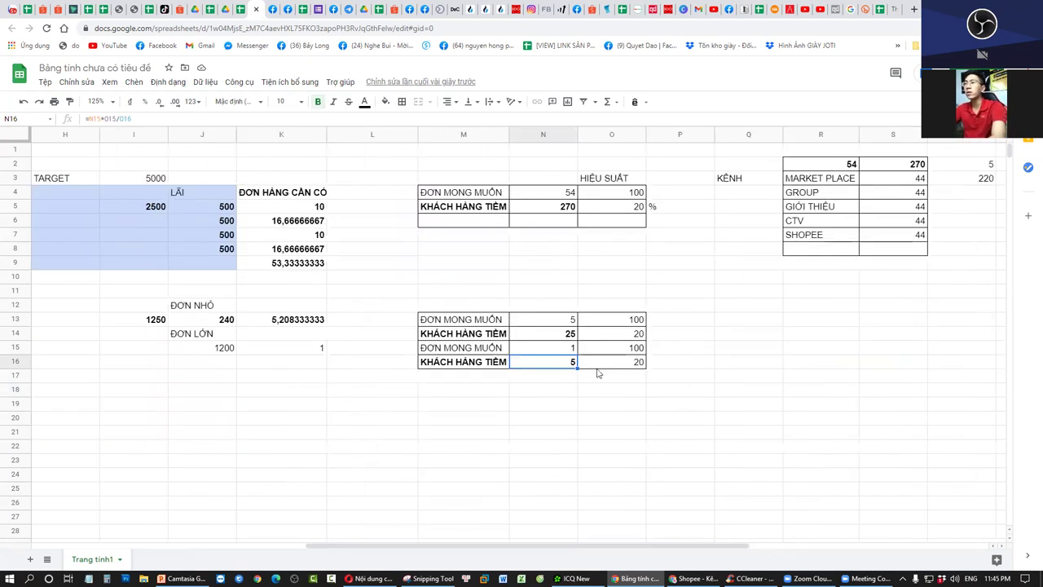
pyautogui.moveTo(570, 334); pyautogui.dragTo(706, 337)
pyautogui.click(709, 335)
pyautogui.write('NEWBIE')
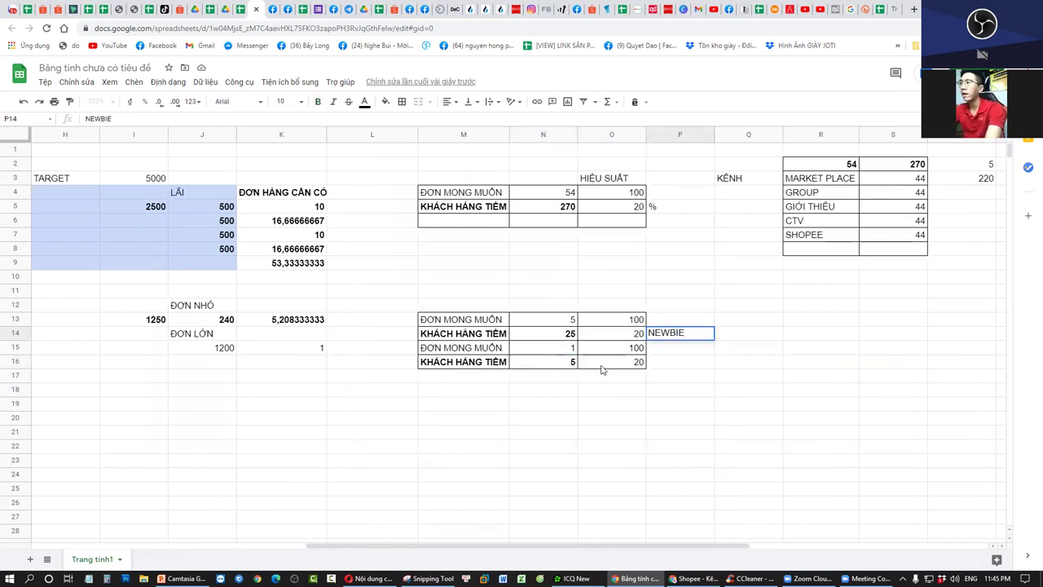
pyautogui.click(675, 361)
pyautogui.write('ĐÃ TỪNG KINH DOANH')
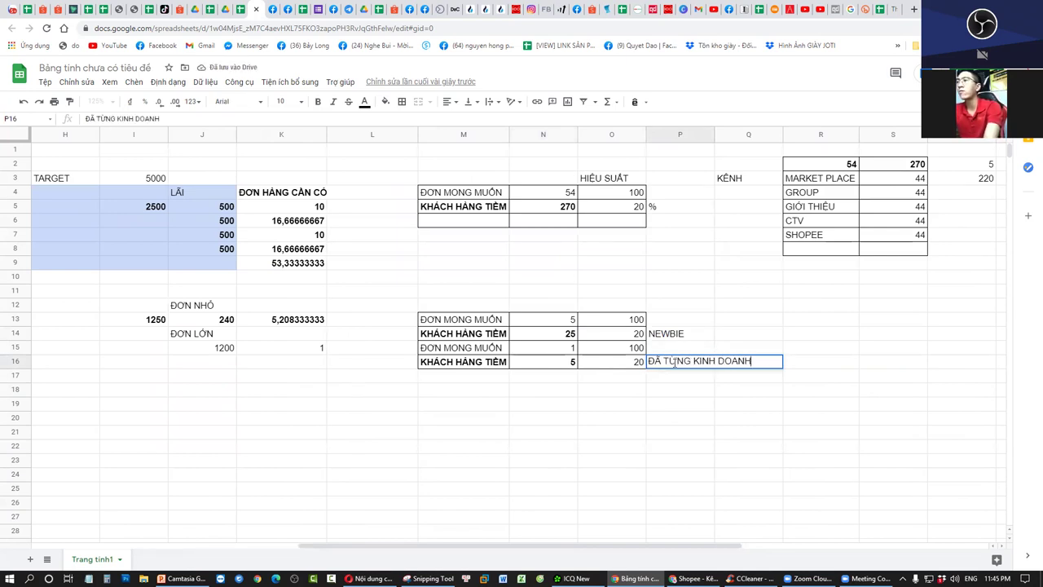
pyautogui.click(681, 393)
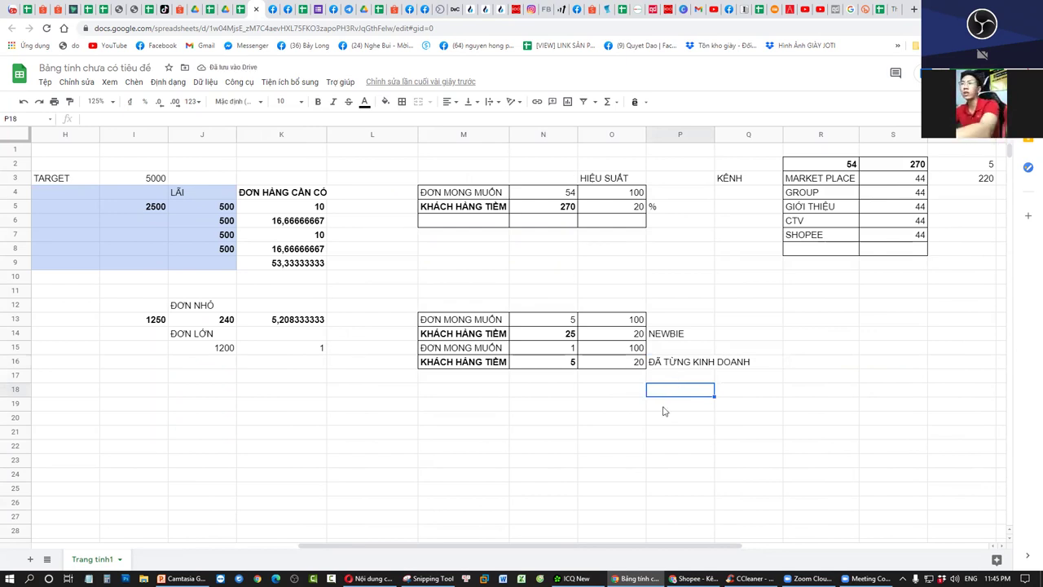
# Add ADS in R8 as the last channel in the sales channel table, below SHOPEE
pyautogui.moveTo(649, 545); pyautogui.dragTo(511, 550)
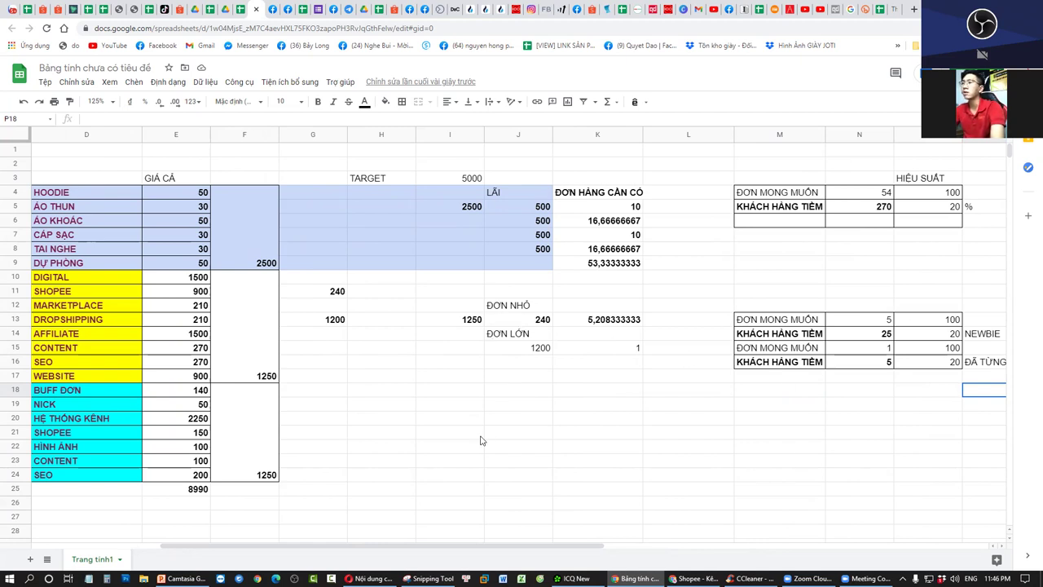
pyautogui.moveTo(460, 326); pyautogui.dragTo(597, 327)
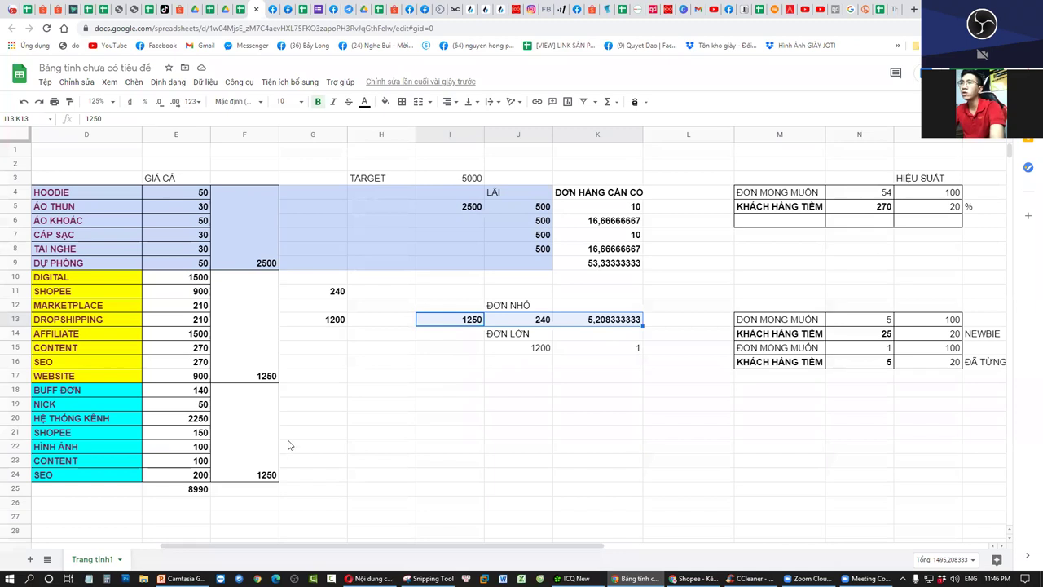
pyautogui.scroll(-1, 174, 427)
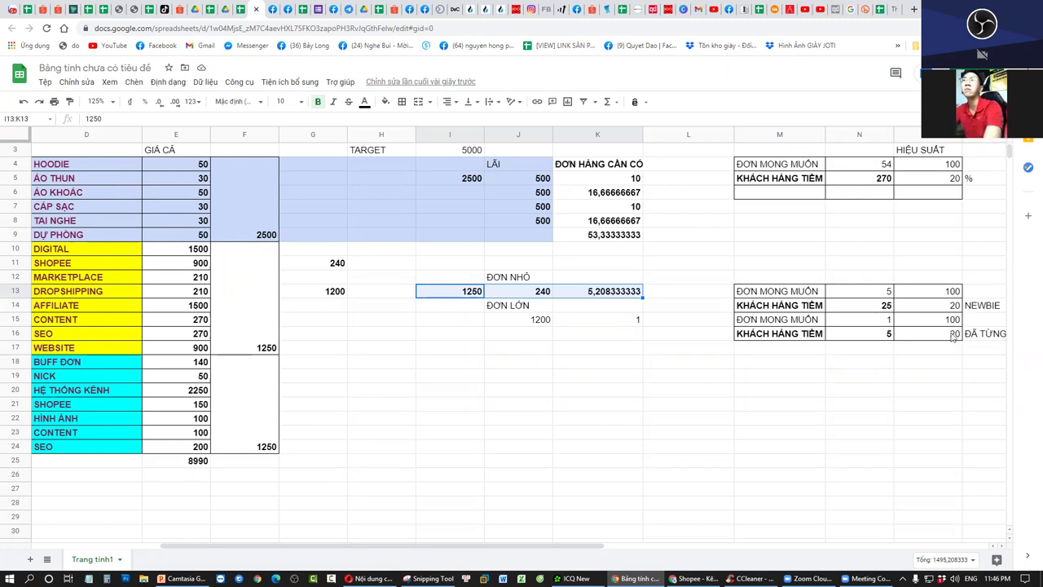
pyautogui.moveTo(449, 546); pyautogui.dragTo(594, 546)
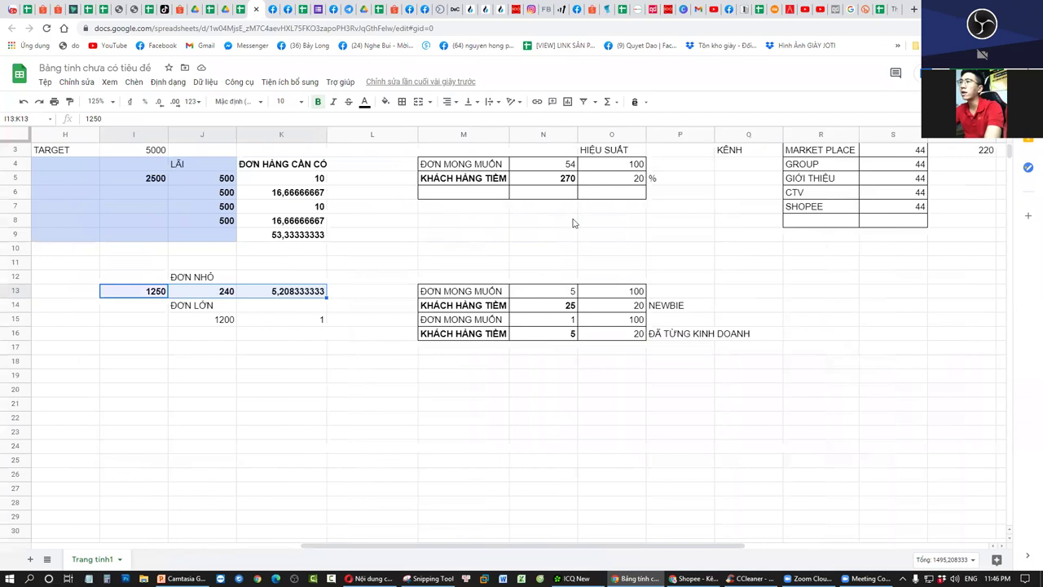
pyautogui.scroll(1, 573, 222)
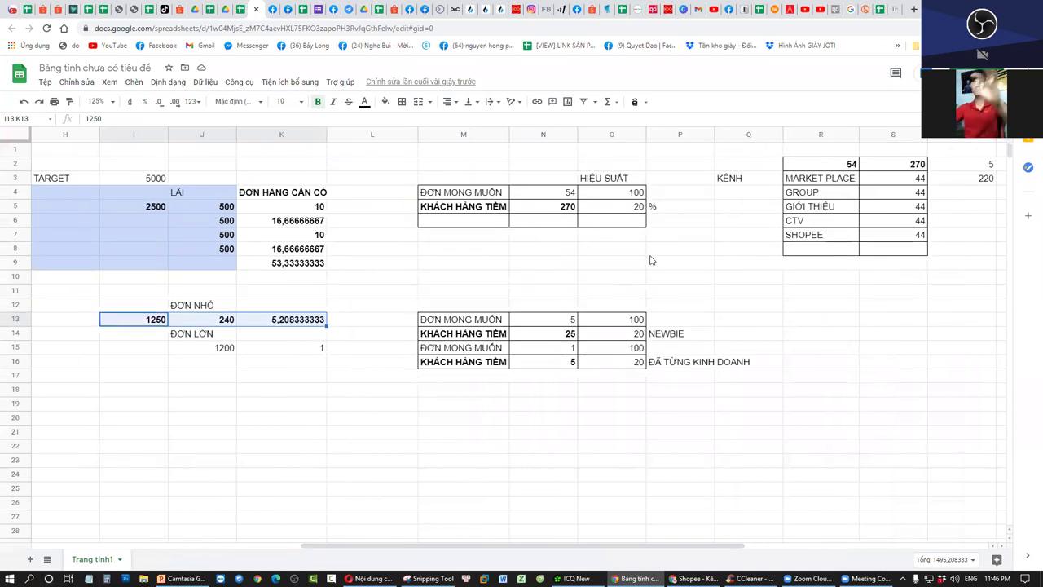
pyautogui.click(843, 250)
pyautogui.write('ADS')
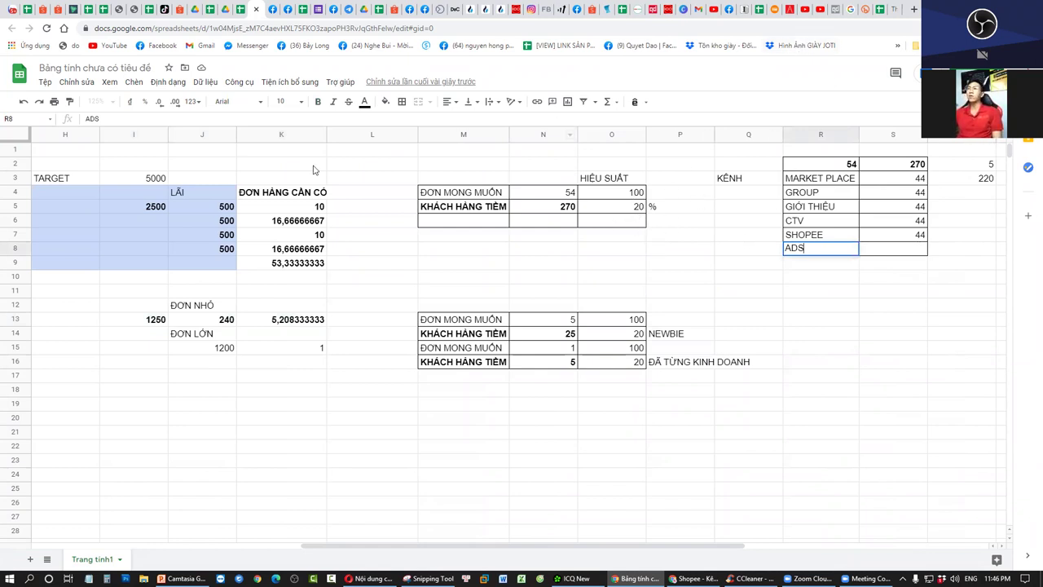
pyautogui.press('Return')
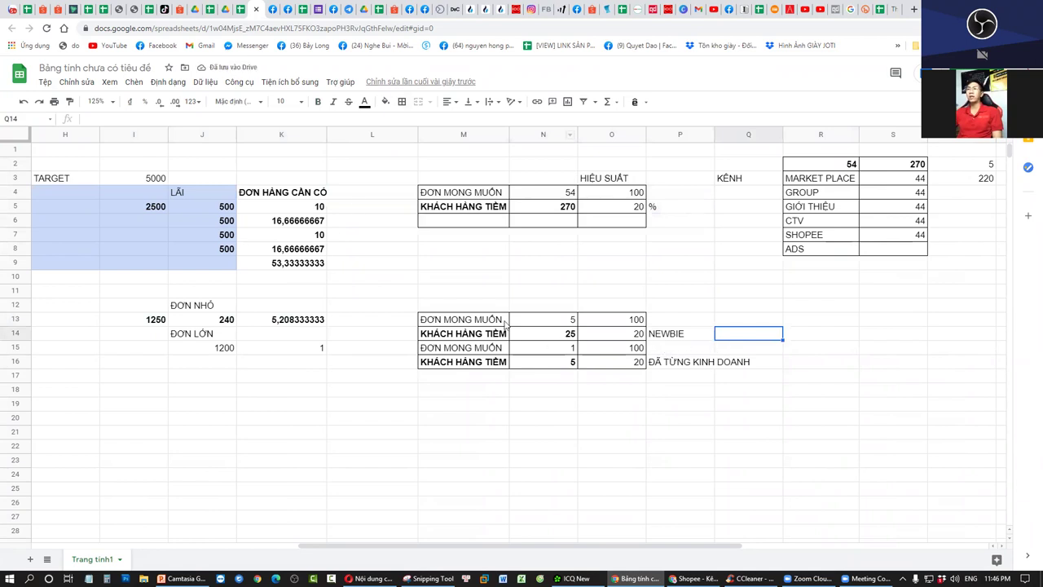
# Review the ĐÀO TẠO potential customers and efficiency, the product price list, and the sales channel table
pyautogui.click(571, 337)
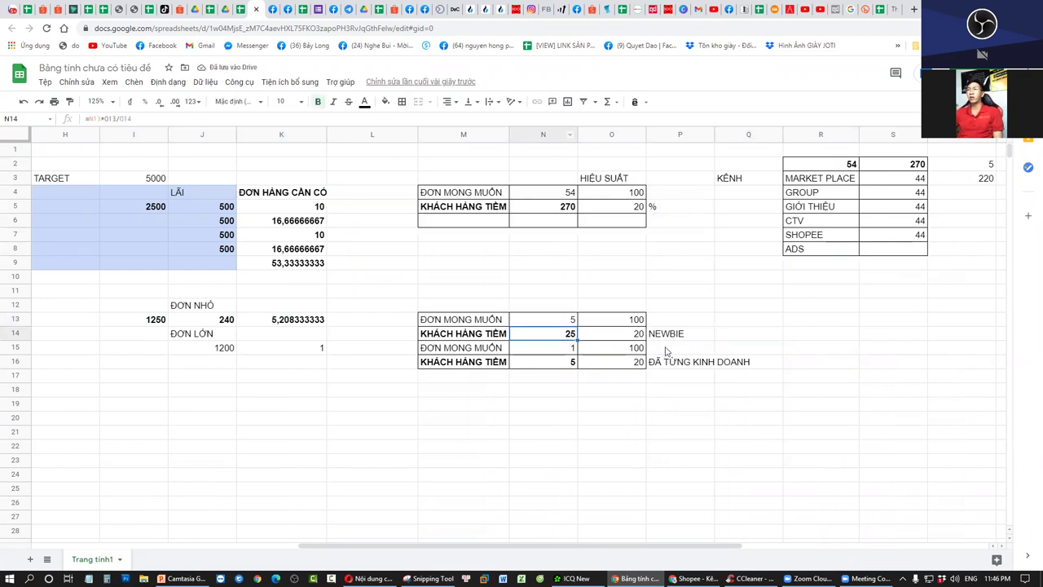
pyautogui.click(617, 336)
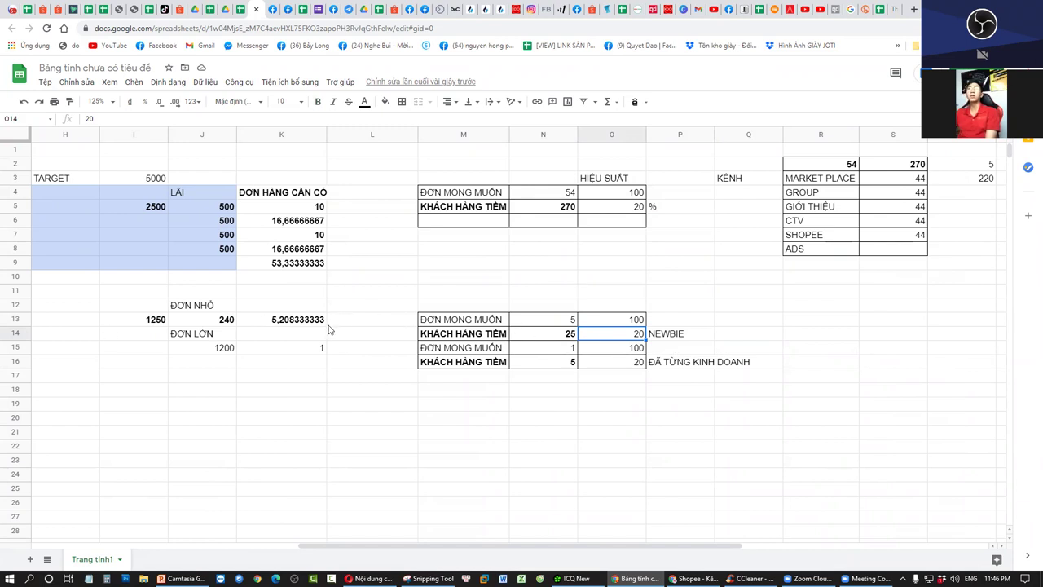
pyautogui.moveTo(444, 546); pyautogui.dragTo(305, 546)
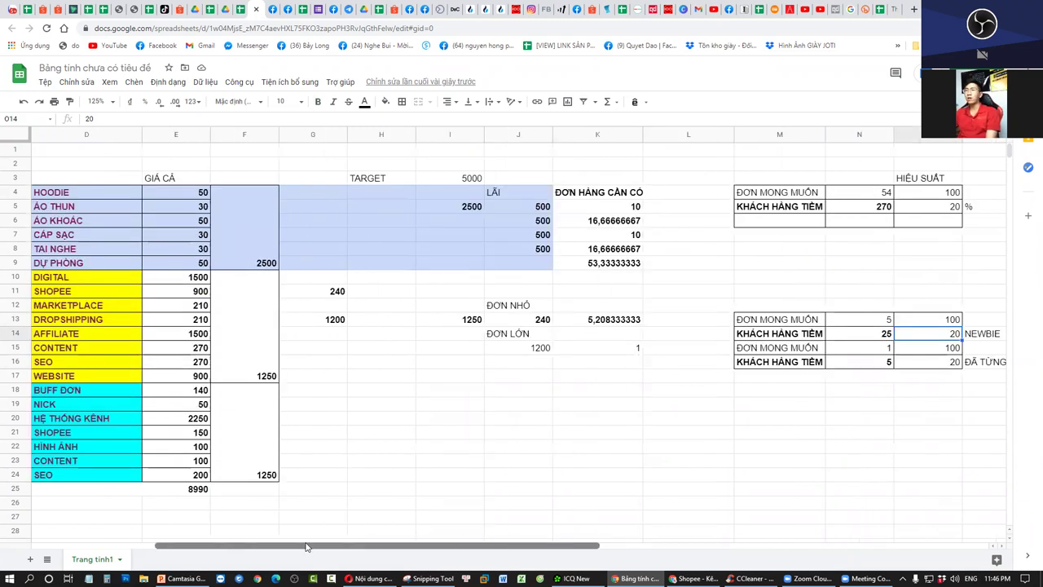
pyautogui.moveTo(81, 278); pyautogui.dragTo(245, 376)
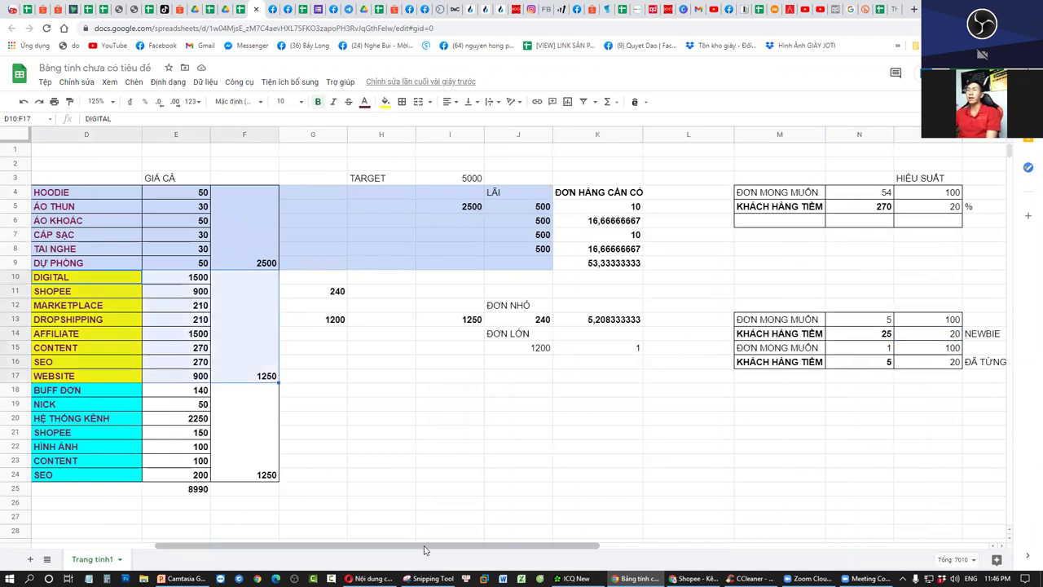
pyautogui.moveTo(424, 550); pyautogui.dragTo(301, 550)
pyautogui.moveTo(273, 211); pyautogui.dragTo(456, 489)
pyautogui.moveTo(443, 546); pyautogui.dragTo(717, 544)
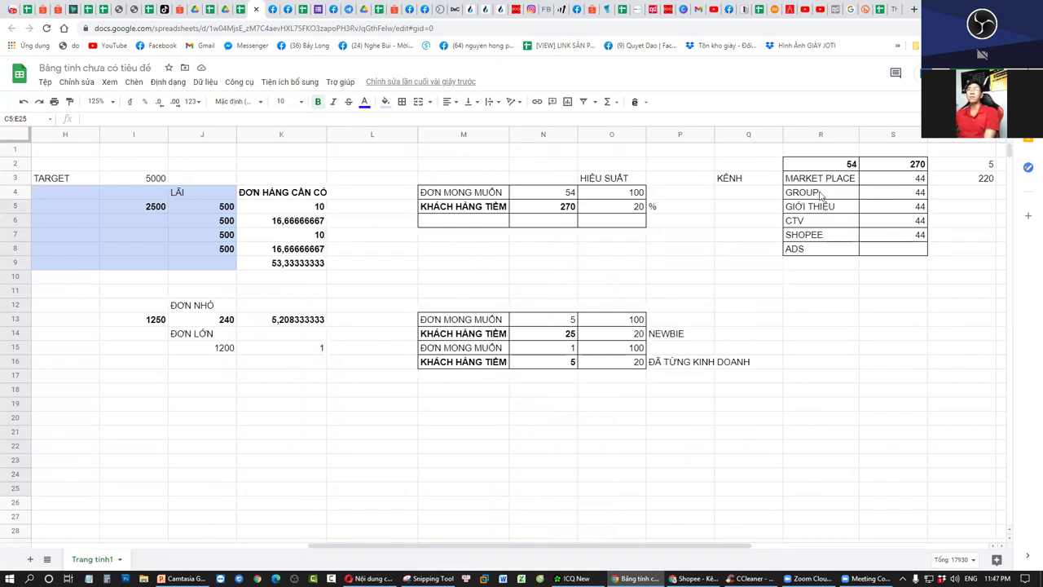
pyautogui.moveTo(962, 375); pyautogui.dragTo(612, 150)
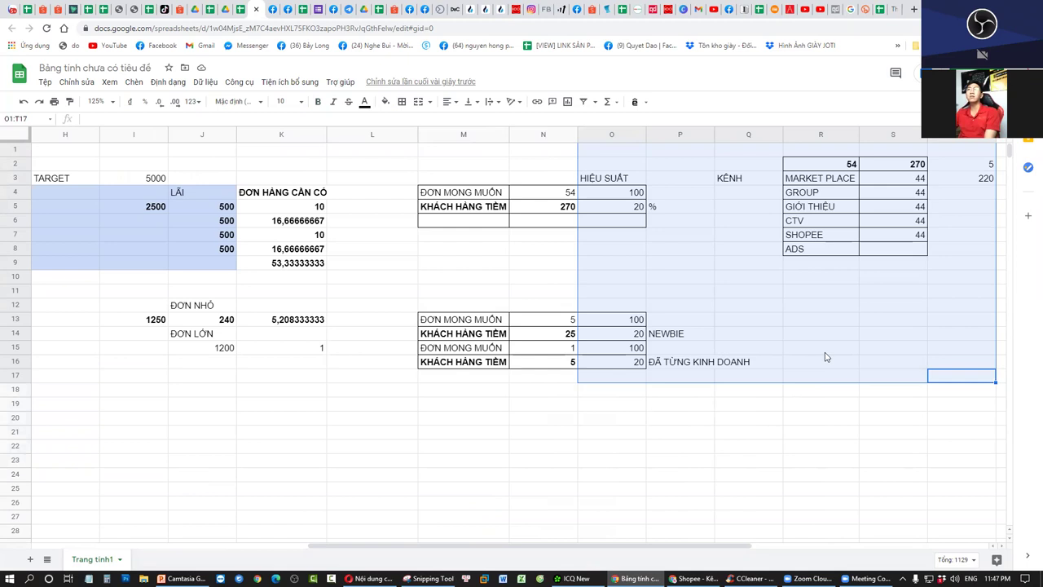
pyautogui.moveTo(820, 430); pyautogui.dragTo(358, 189)
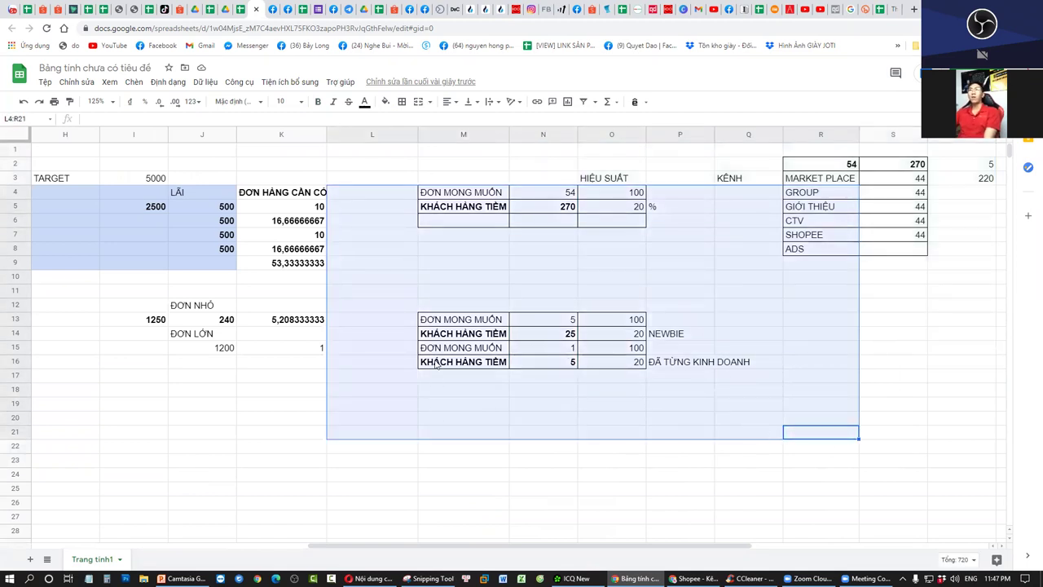
pyautogui.click(711, 507)
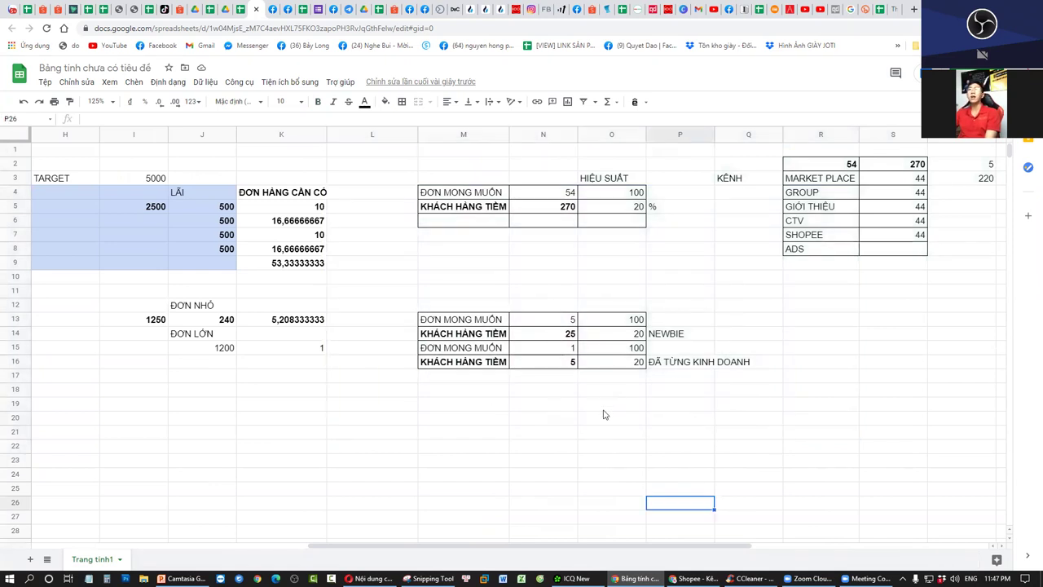
# Make the TARGET value in I3 bold
pyautogui.click(136, 167)
pyautogui.click(138, 179)
pyautogui.hotkey('ctrl', 'b')
pyautogui.click(377, 240)
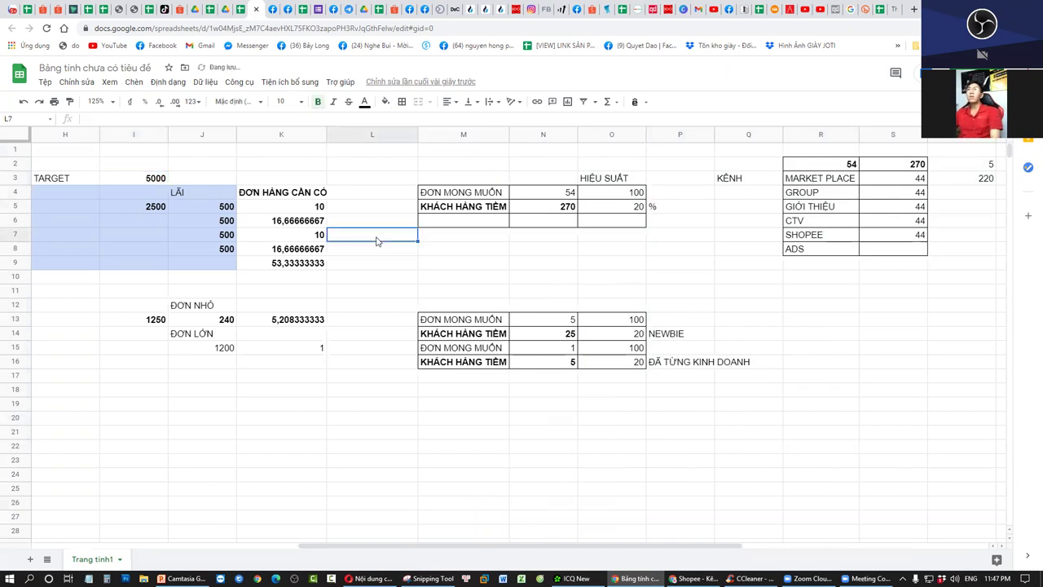